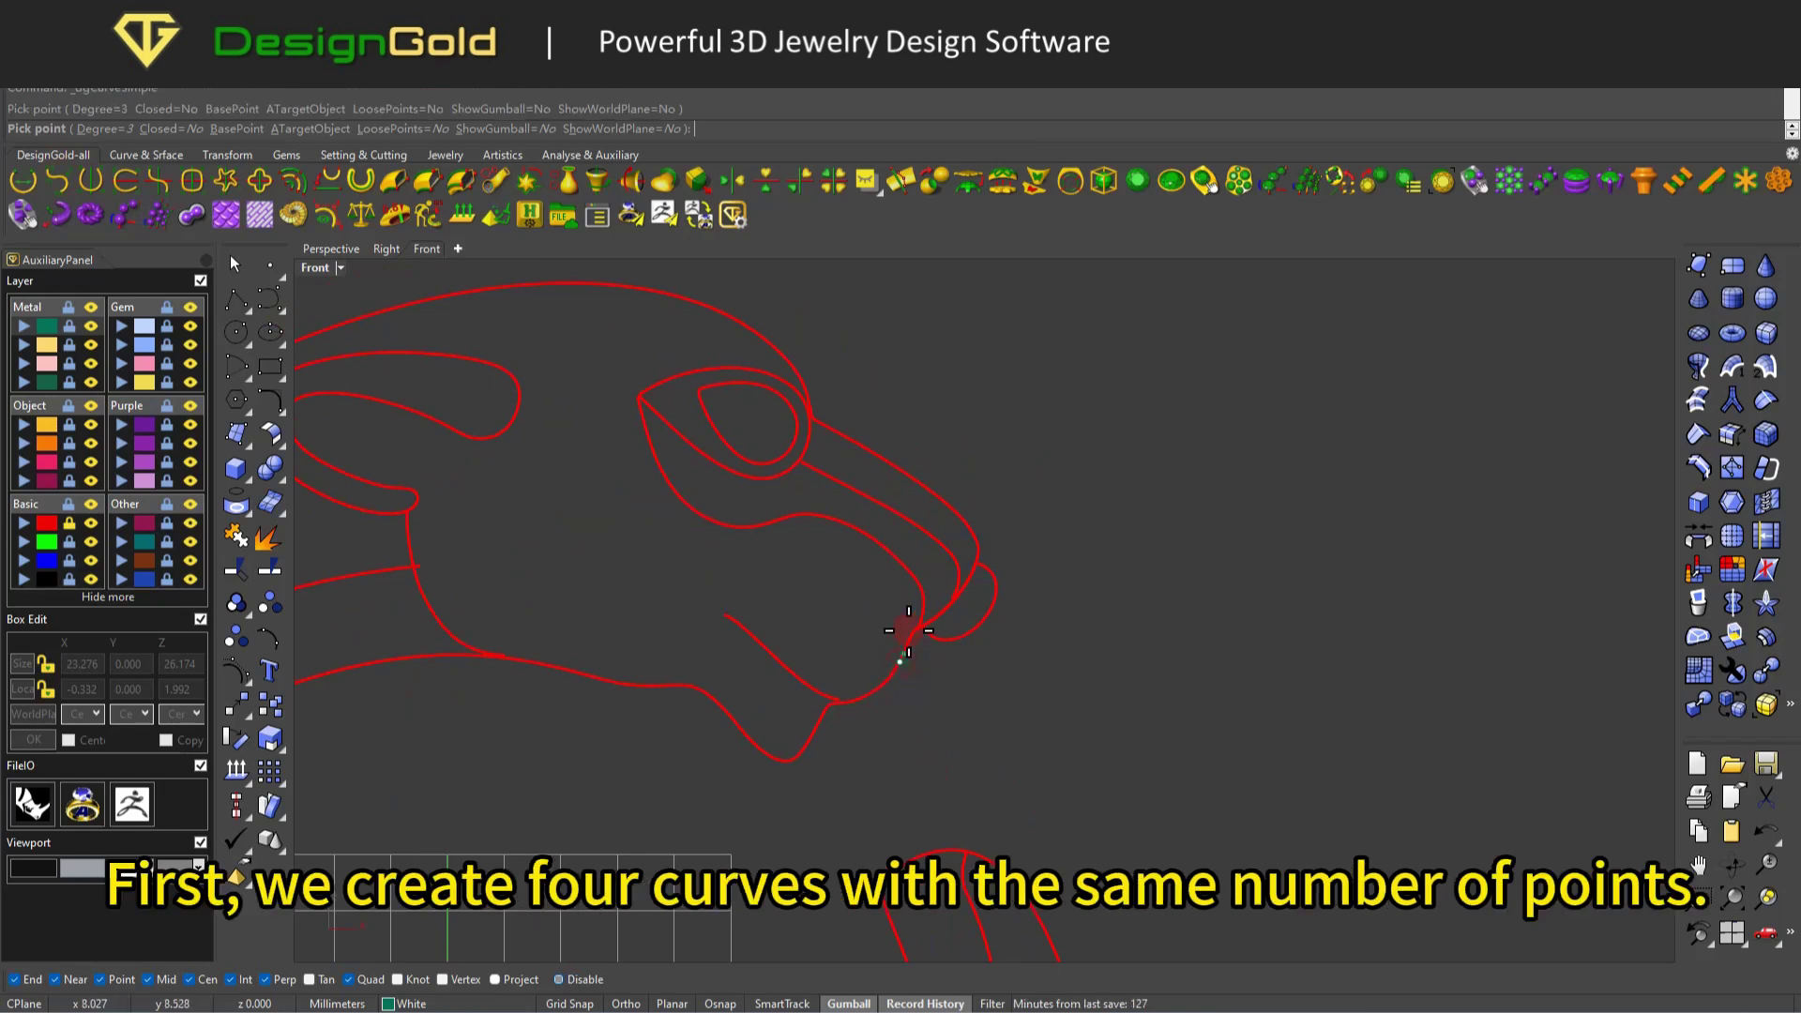
Trace the upper head profile in the Front view from the mouth along the snout and forehead to behind the ear.
scroll(938, 609, "up", 3)
left_click(1030, 466)
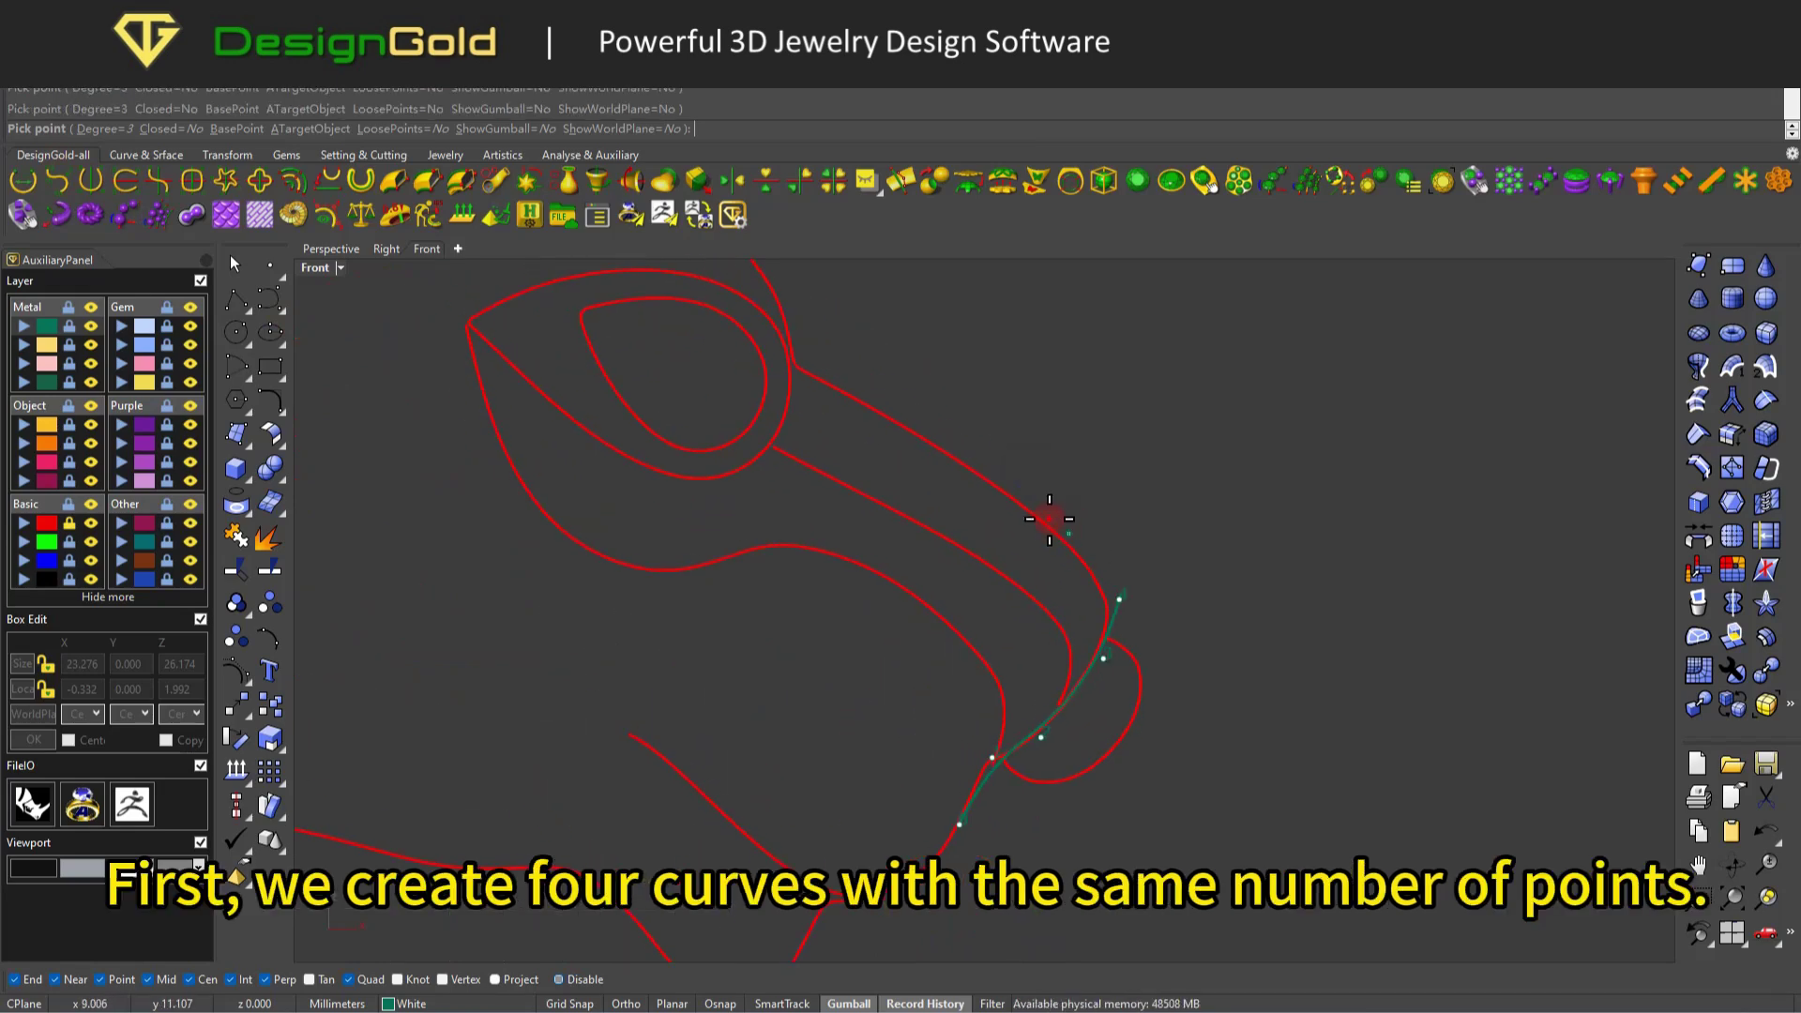
right_click_drag(1045, 515, 1182, 626)
left_click(1214, 660)
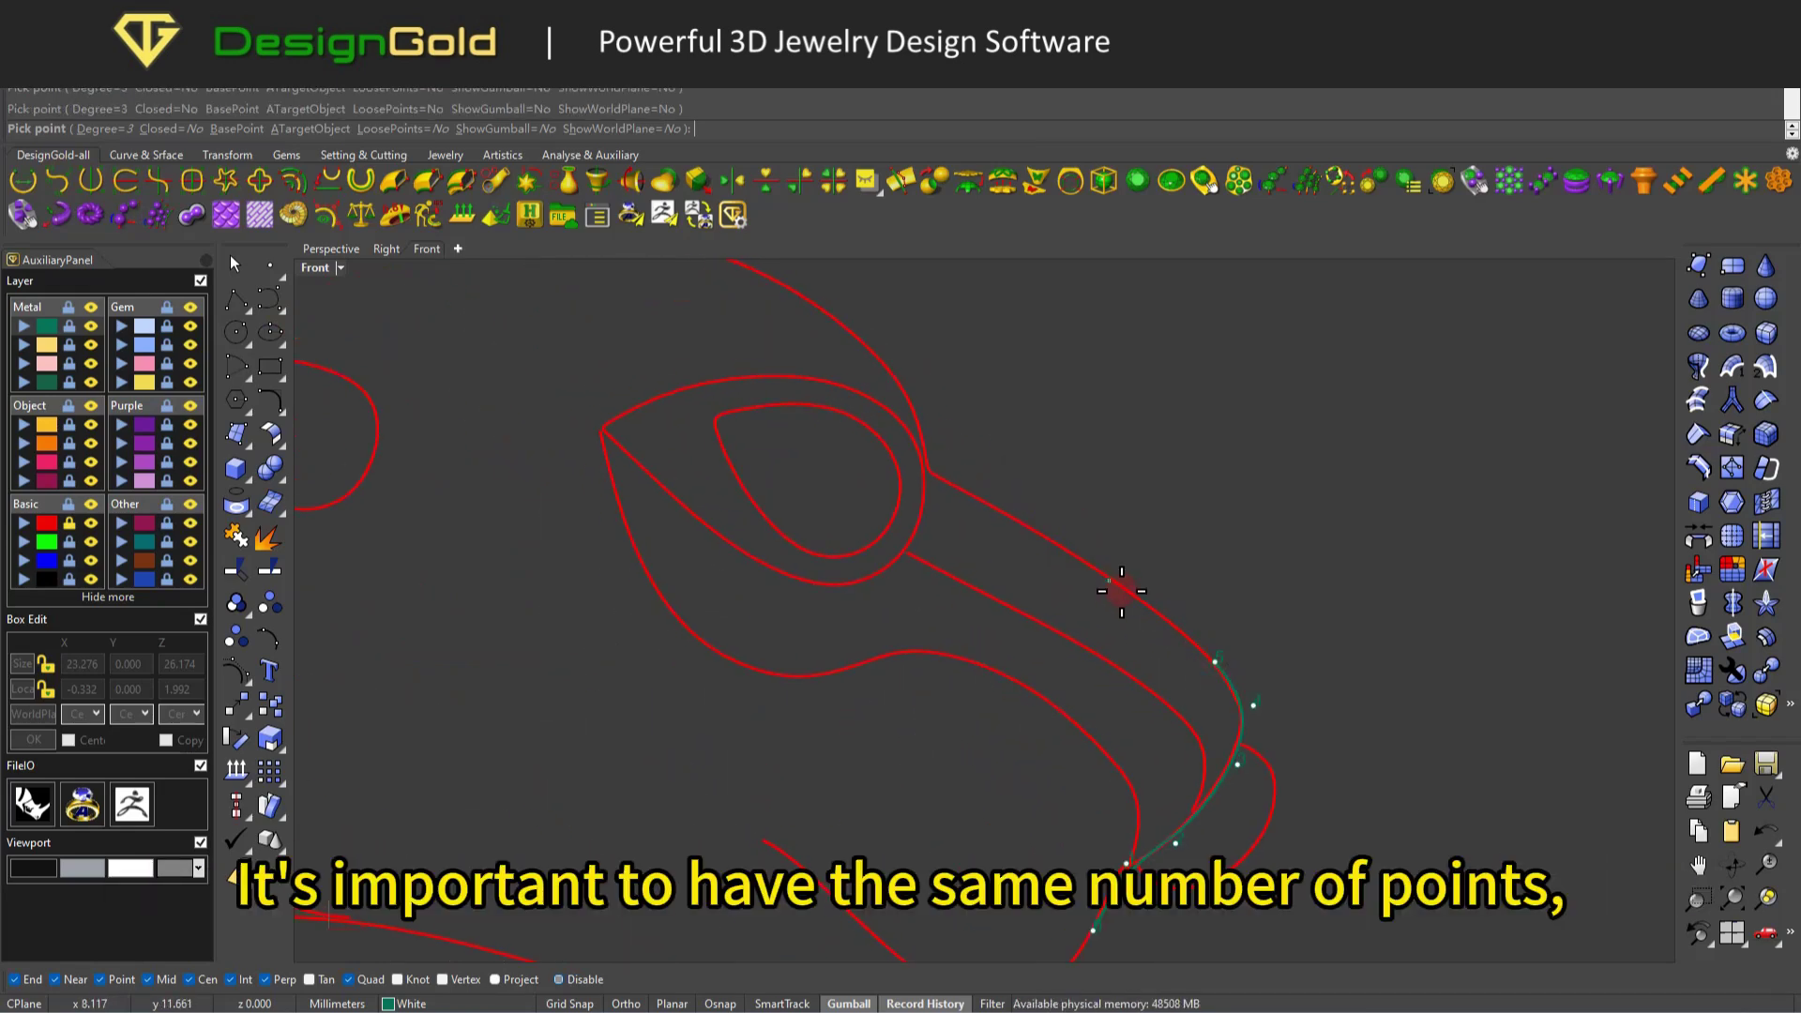
left_click(938, 474)
right_click_drag(897, 396, 954, 497)
left_click(893, 406)
scroll(894, 407, "down", 3)
left_click(903, 387)
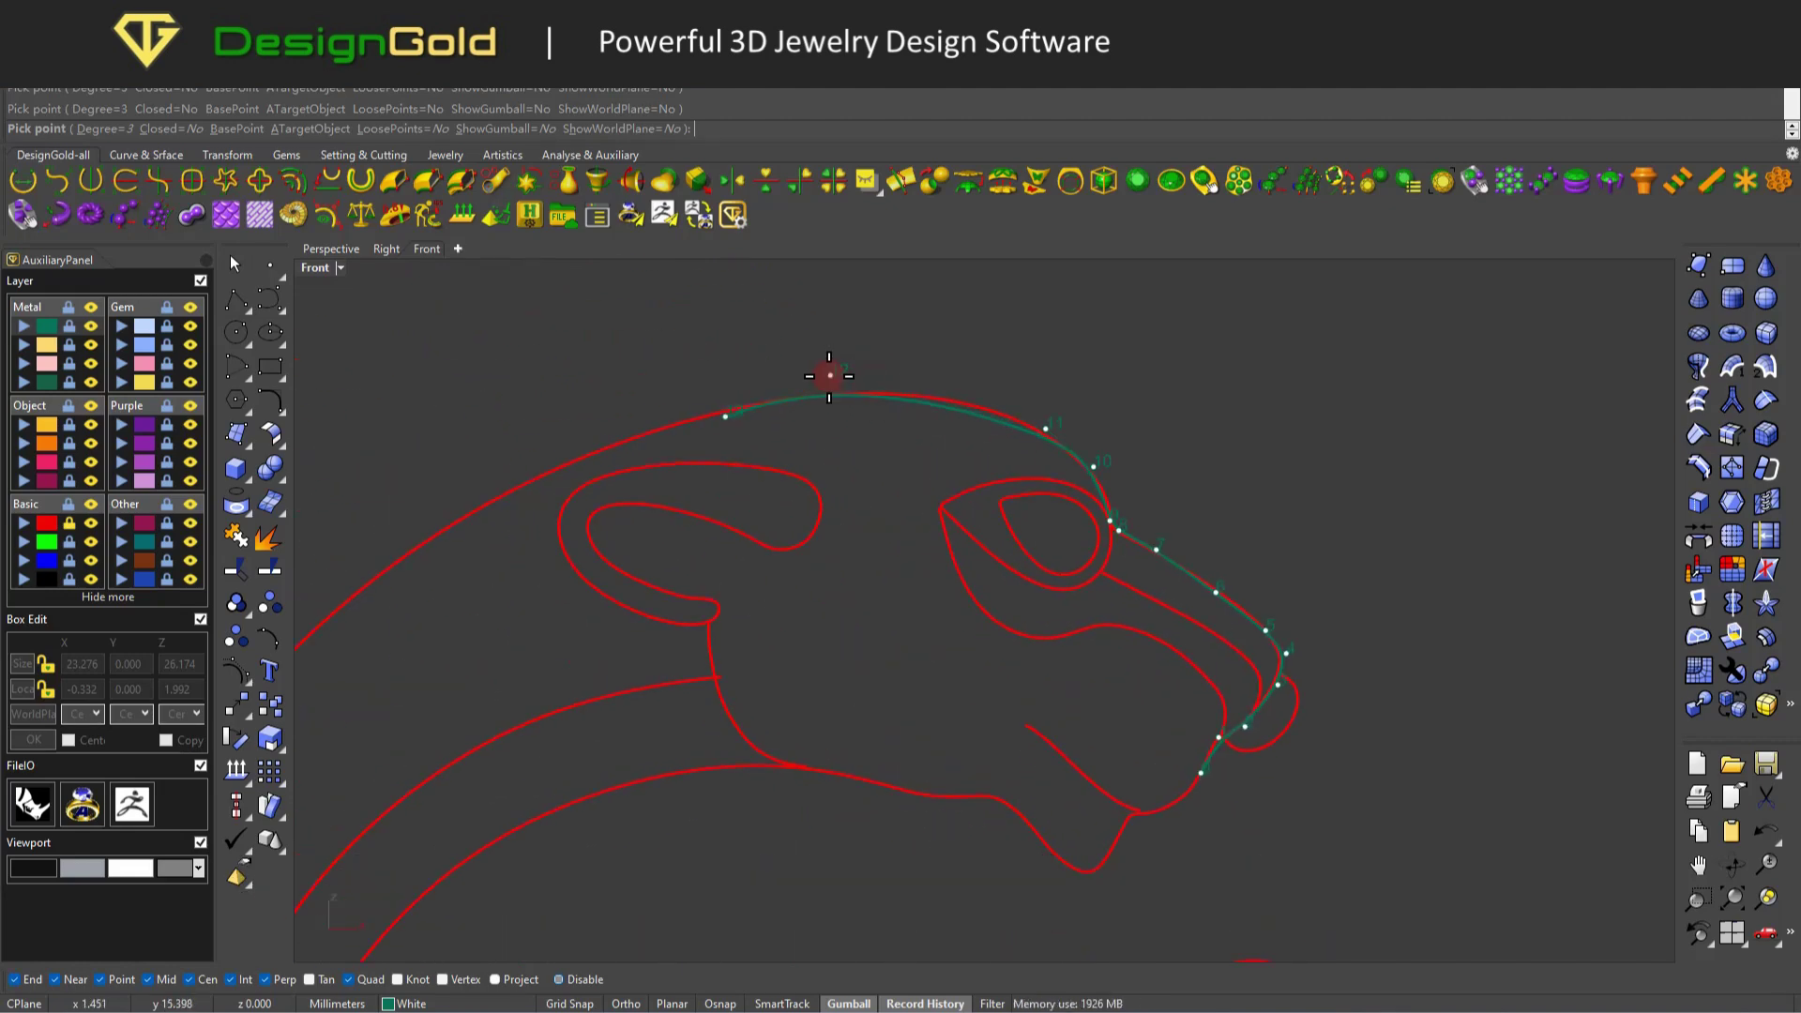
Adjust the traced curve's points to fit the red snout and forehead contour, and finish the curve.
scroll(847, 385, "up", 2)
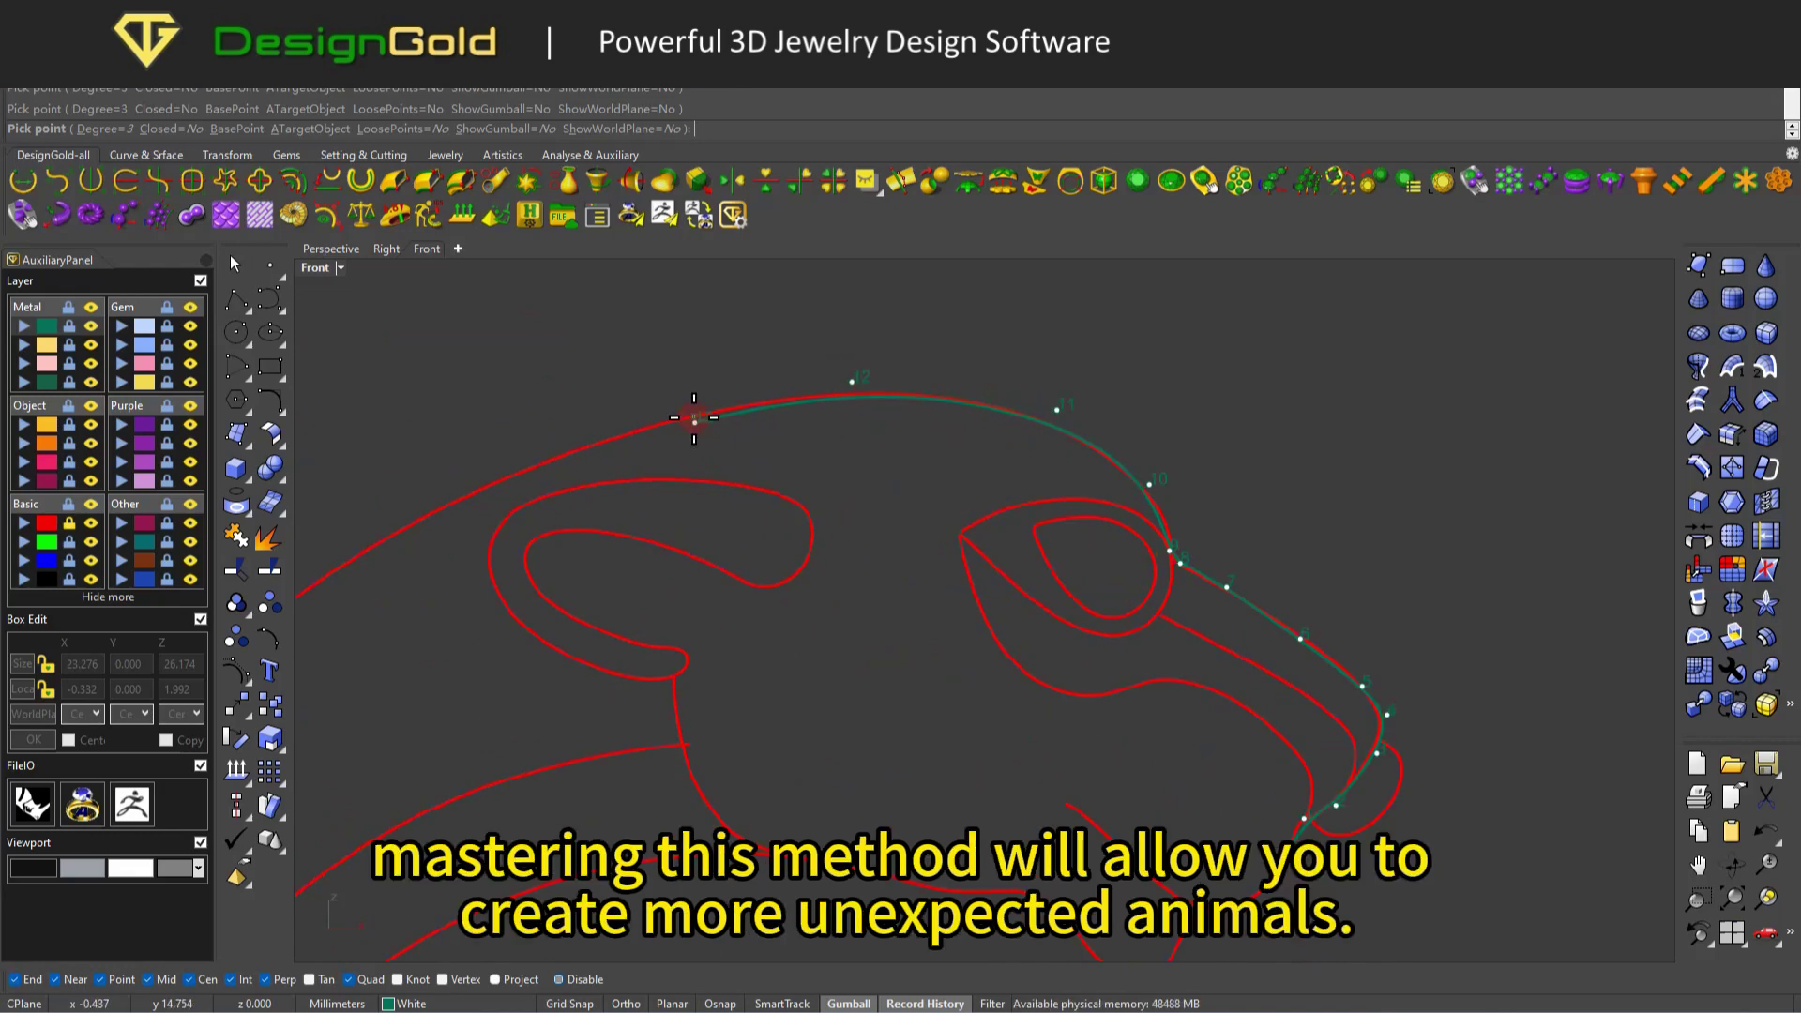
scroll(932, 420, "up", 1)
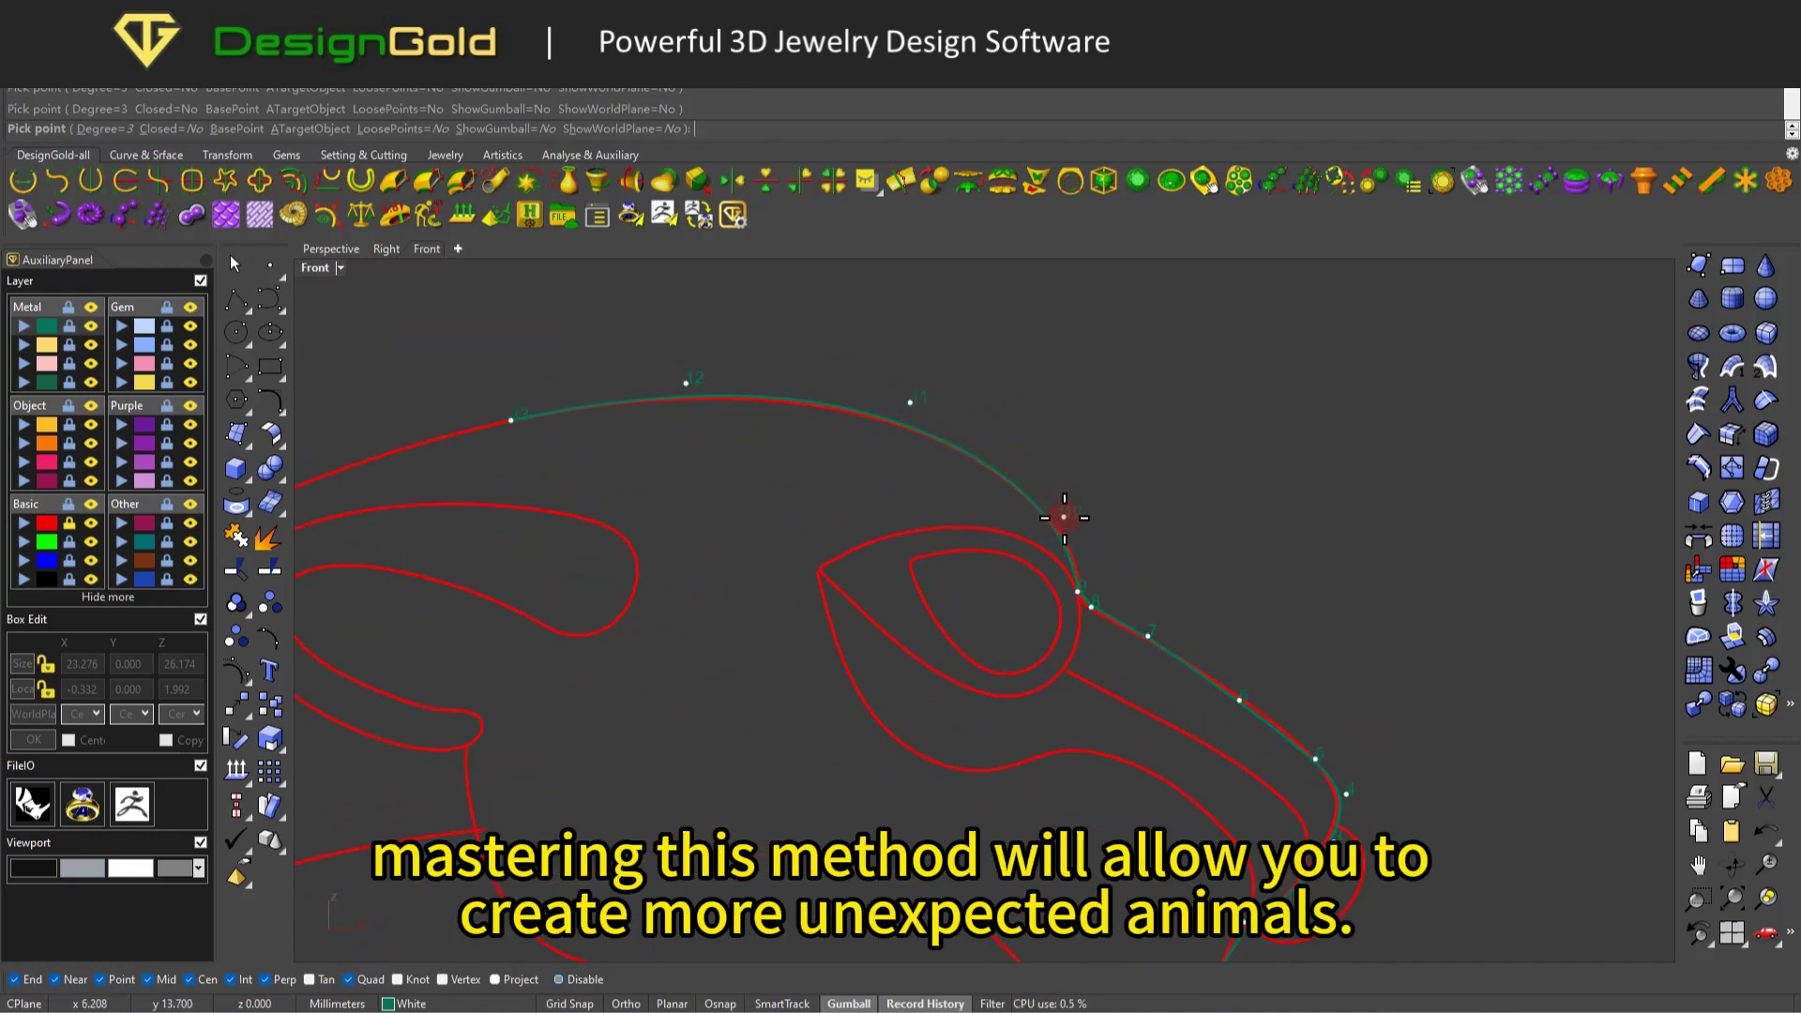
scroll(1078, 587, "up", 3)
scroll(1064, 456, "down", 3)
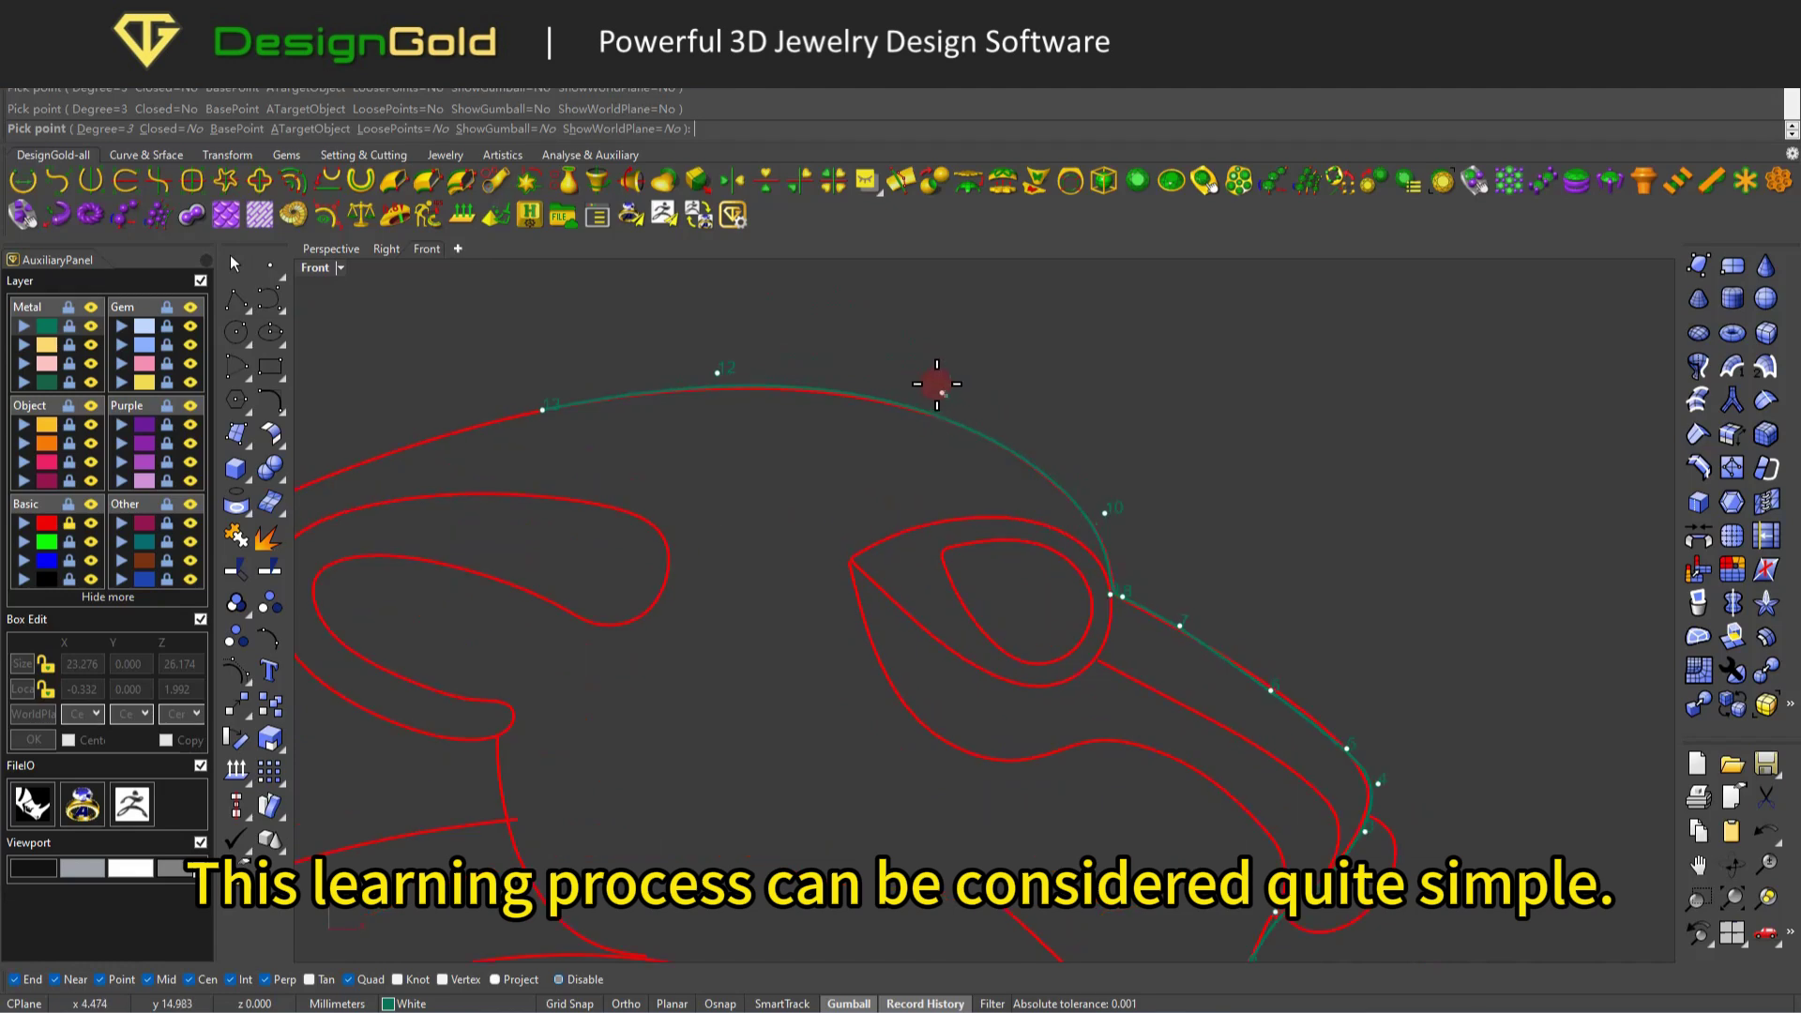
scroll(1088, 522, "up", 1)
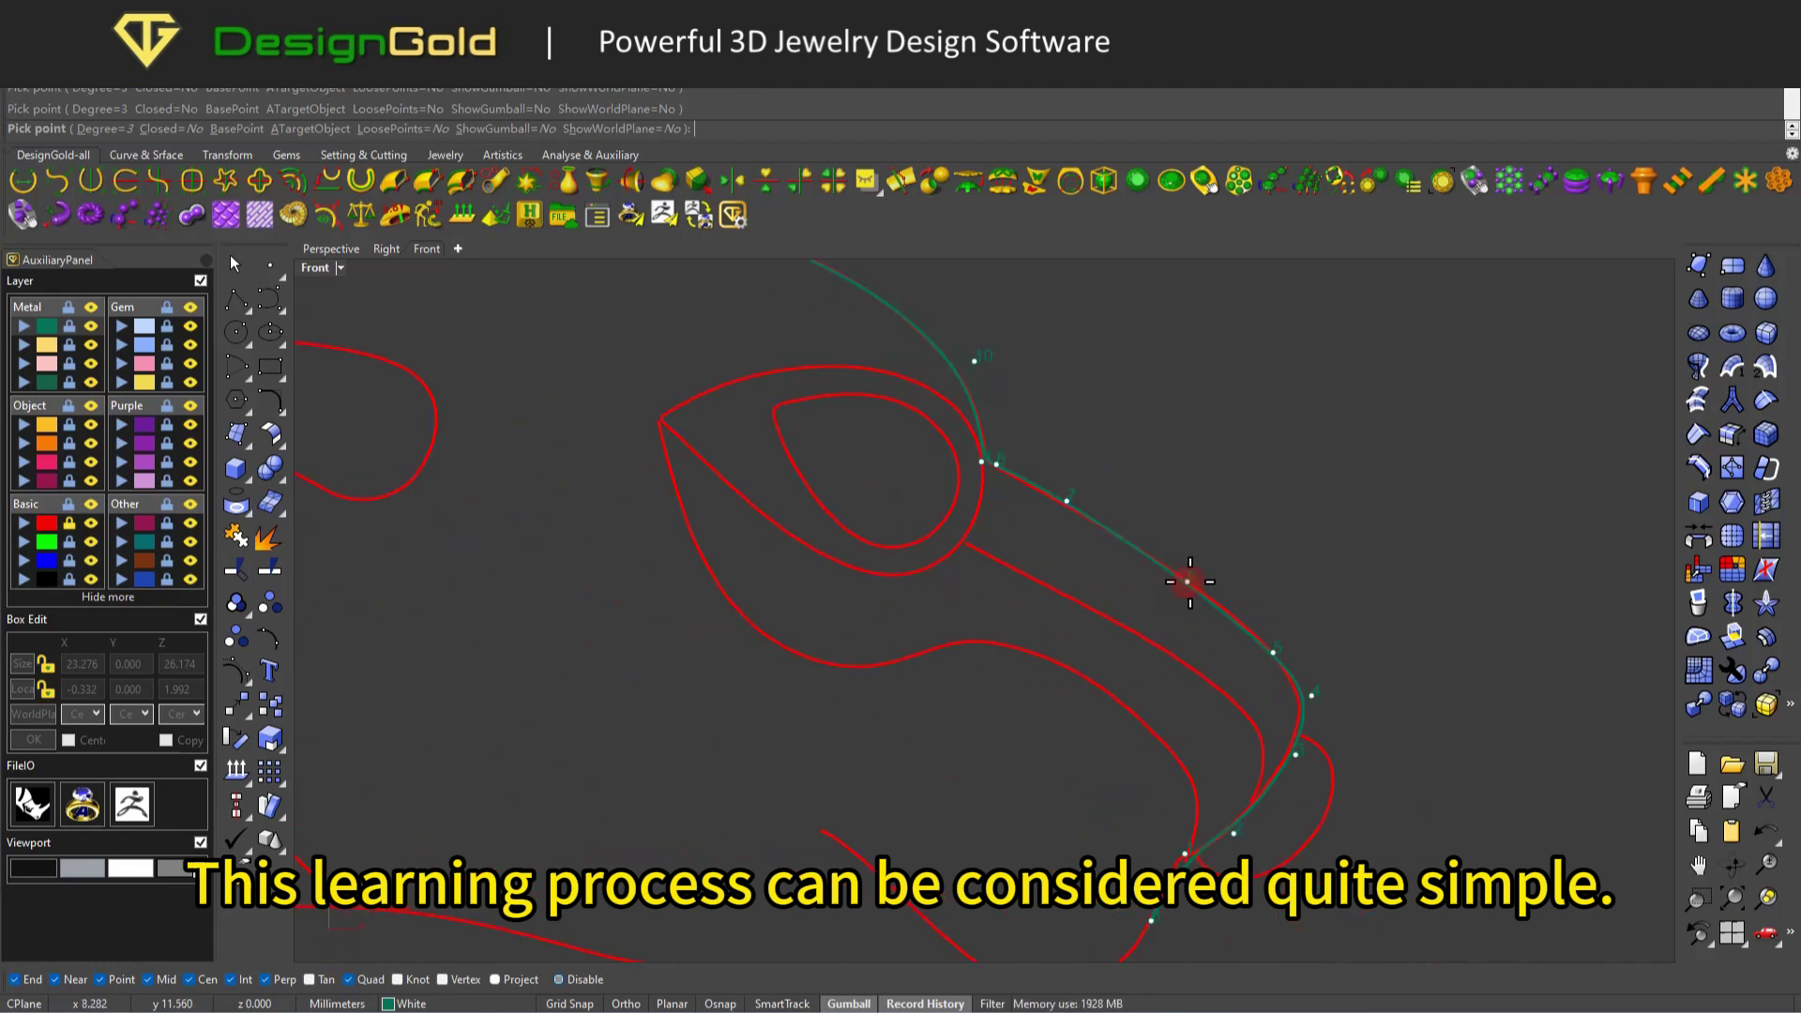
right_click_drag(1193, 882, 1173, 693)
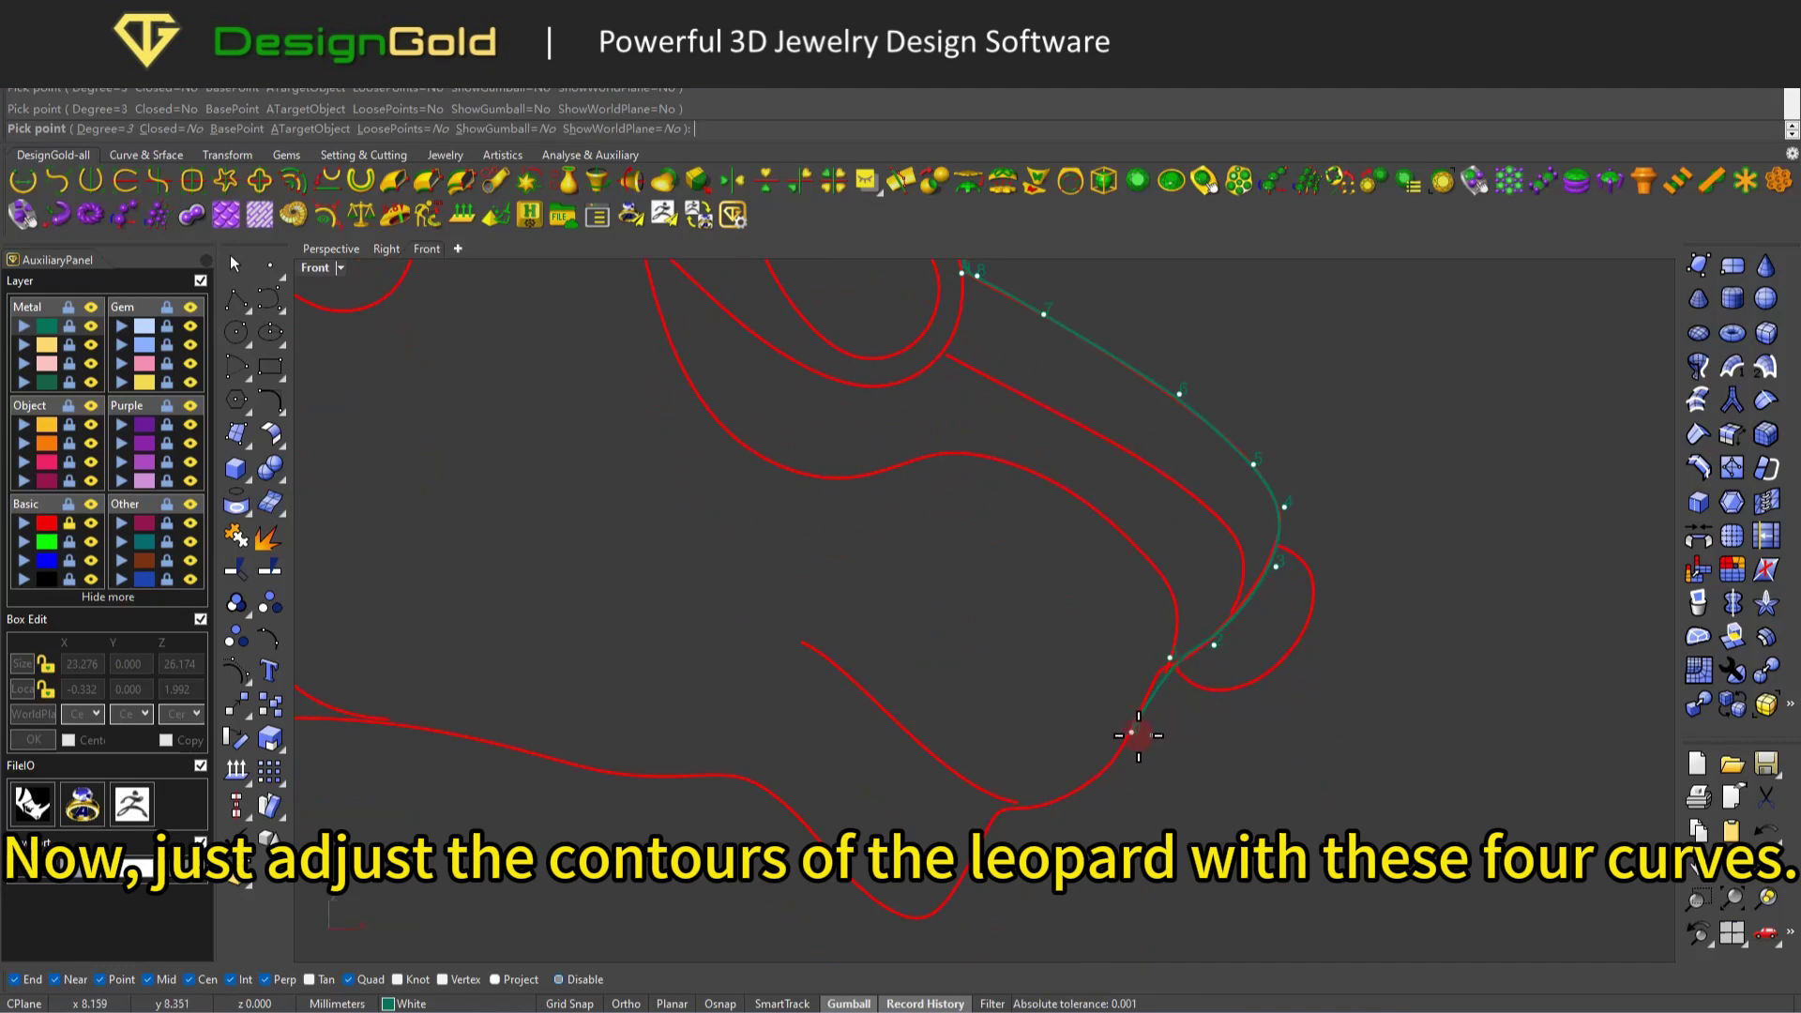
scroll(1145, 735, "down", 3)
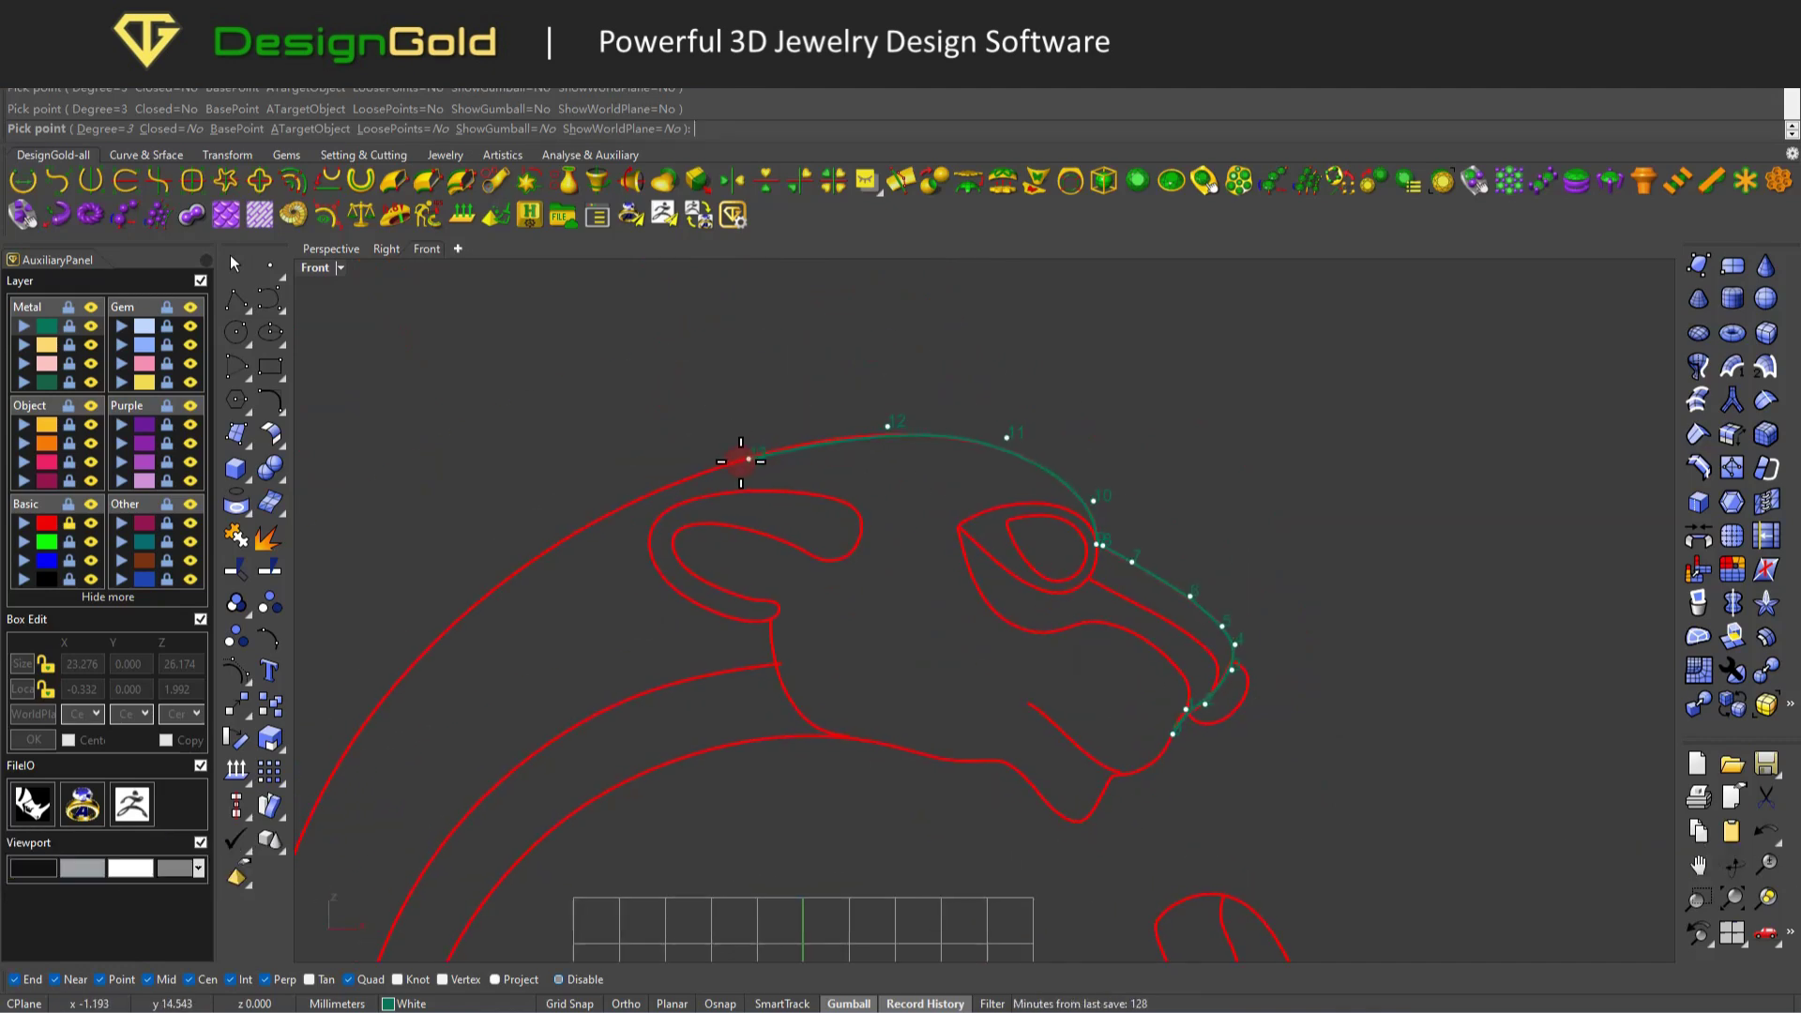
scroll(1008, 438, "up", 1)
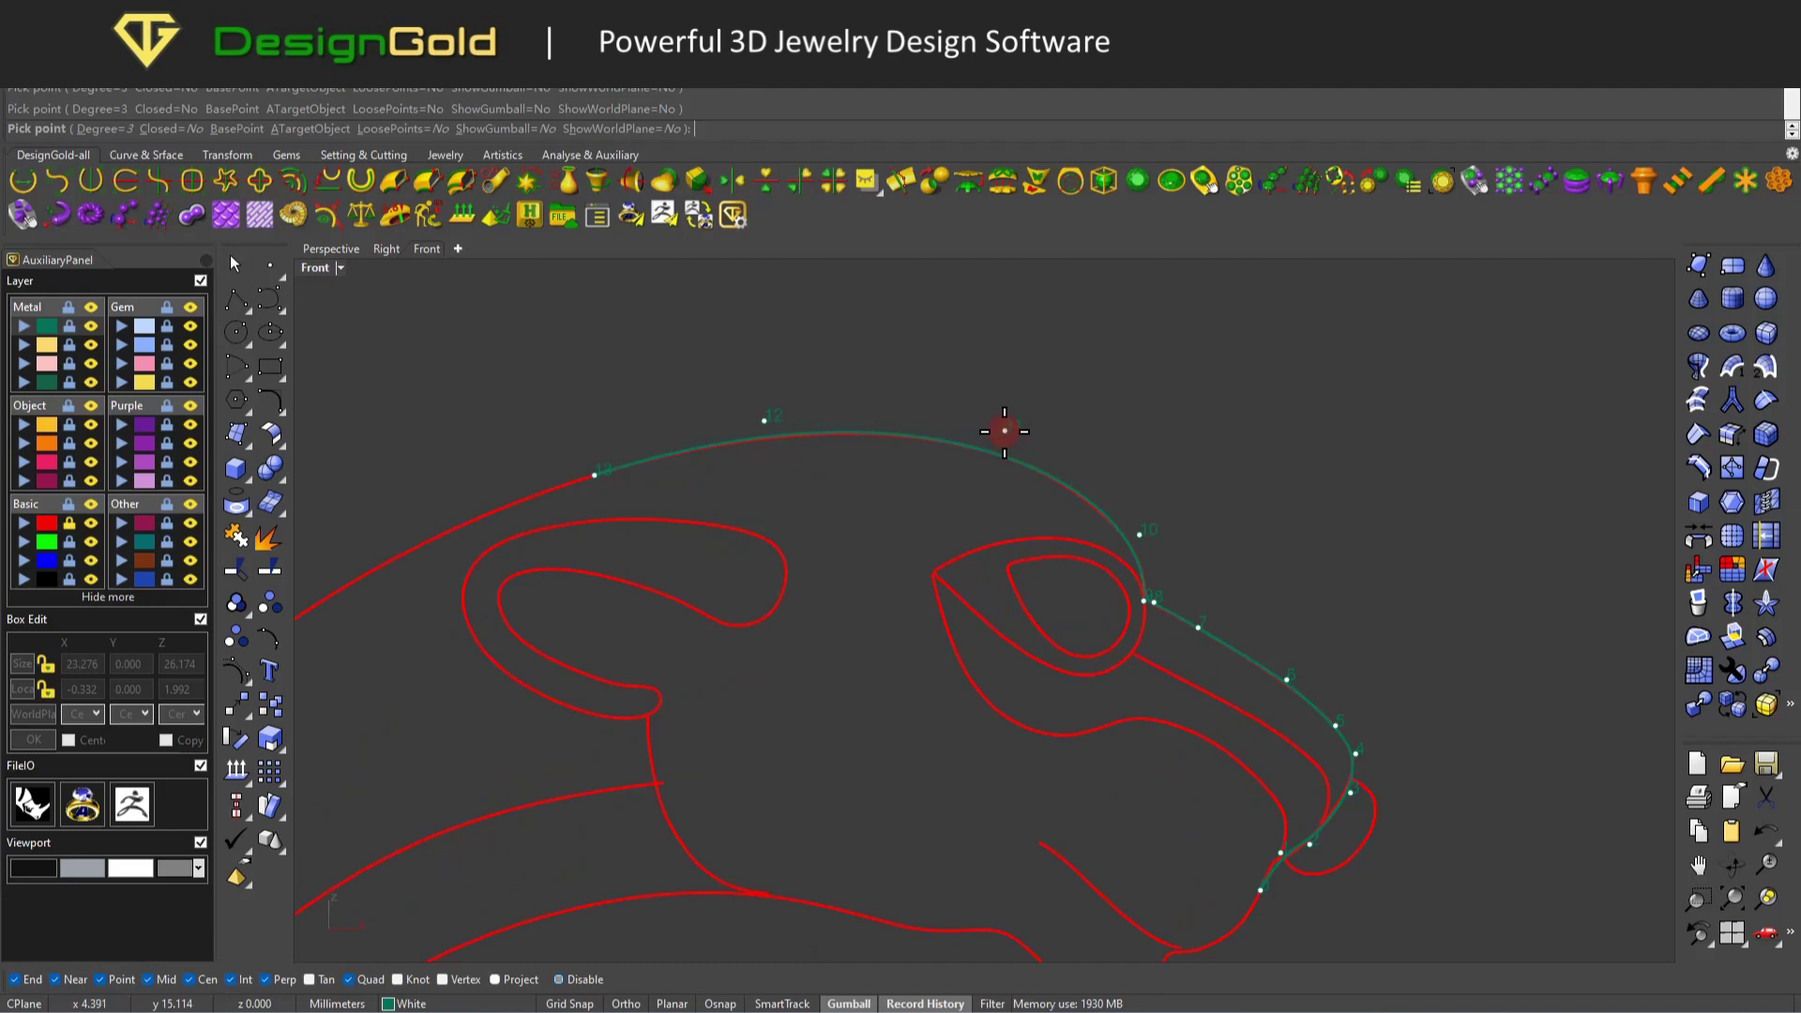
left_click(1066, 486)
scroll(1044, 436, "down", 3)
scroll(1061, 452, "up", 1)
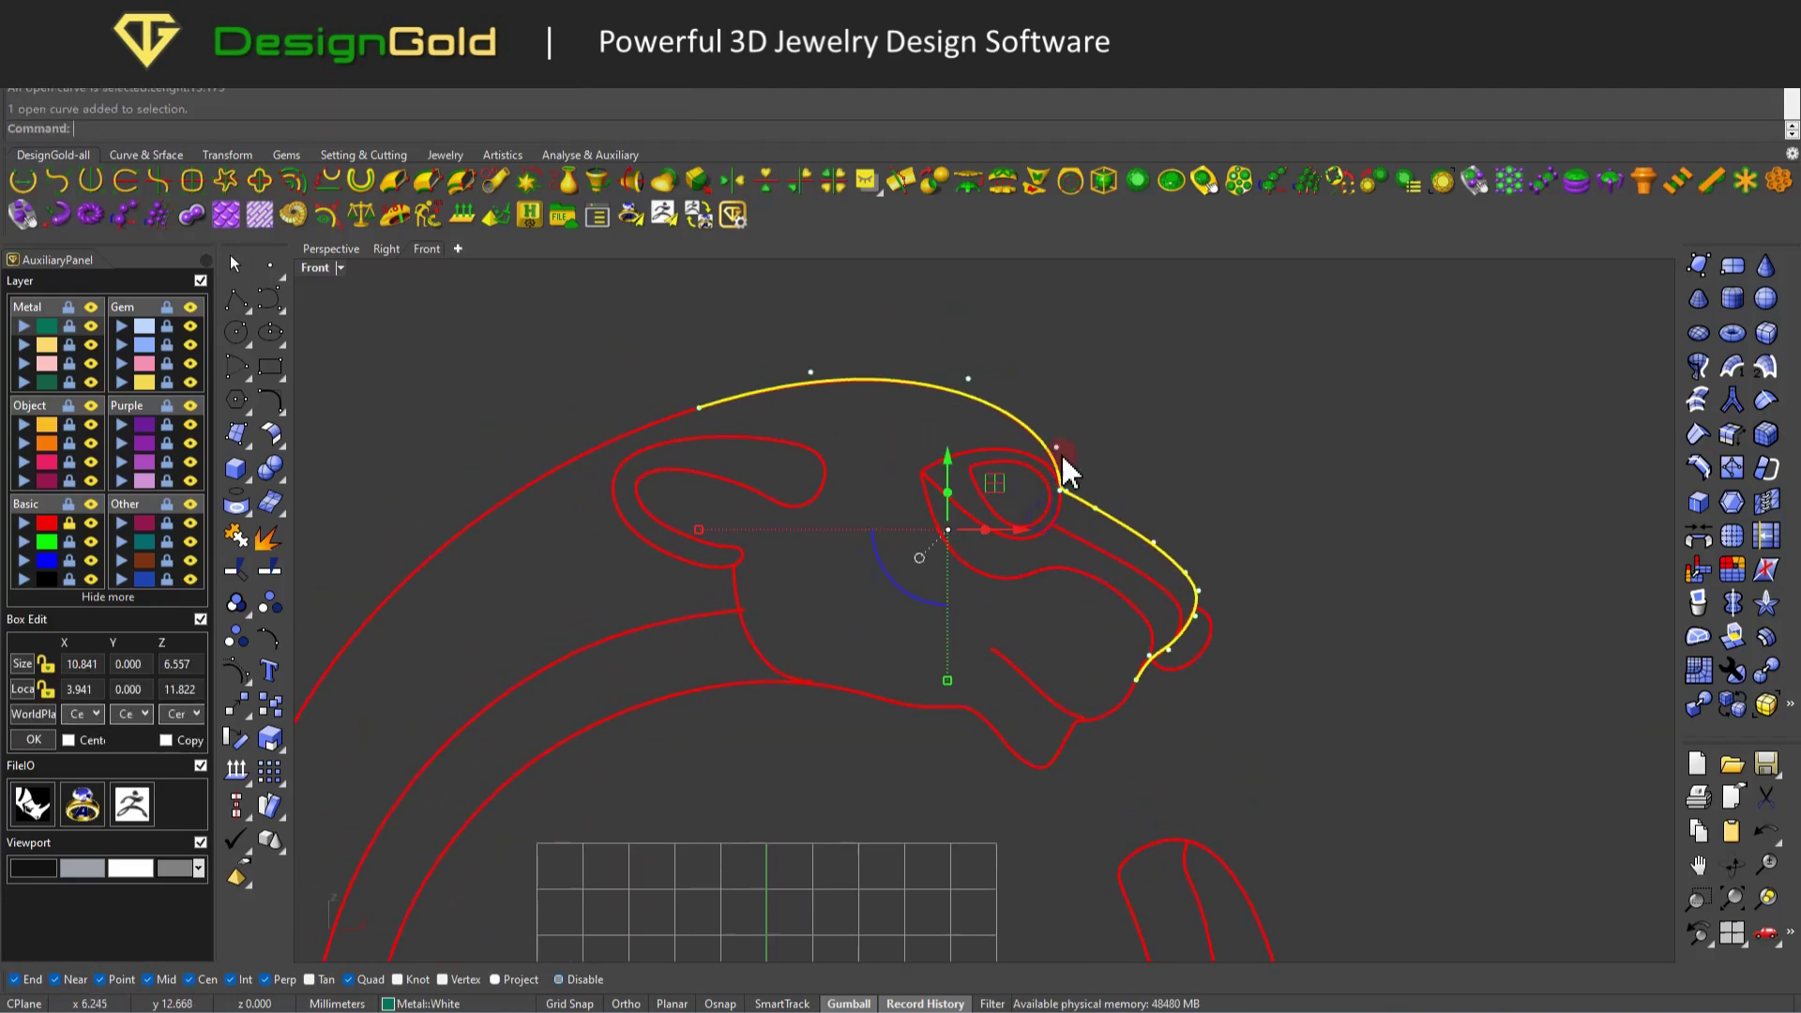
Mirror a copy of the upper head curve about a slanted line through its mouth end.
left_click(270, 703)
left_click(1140, 671)
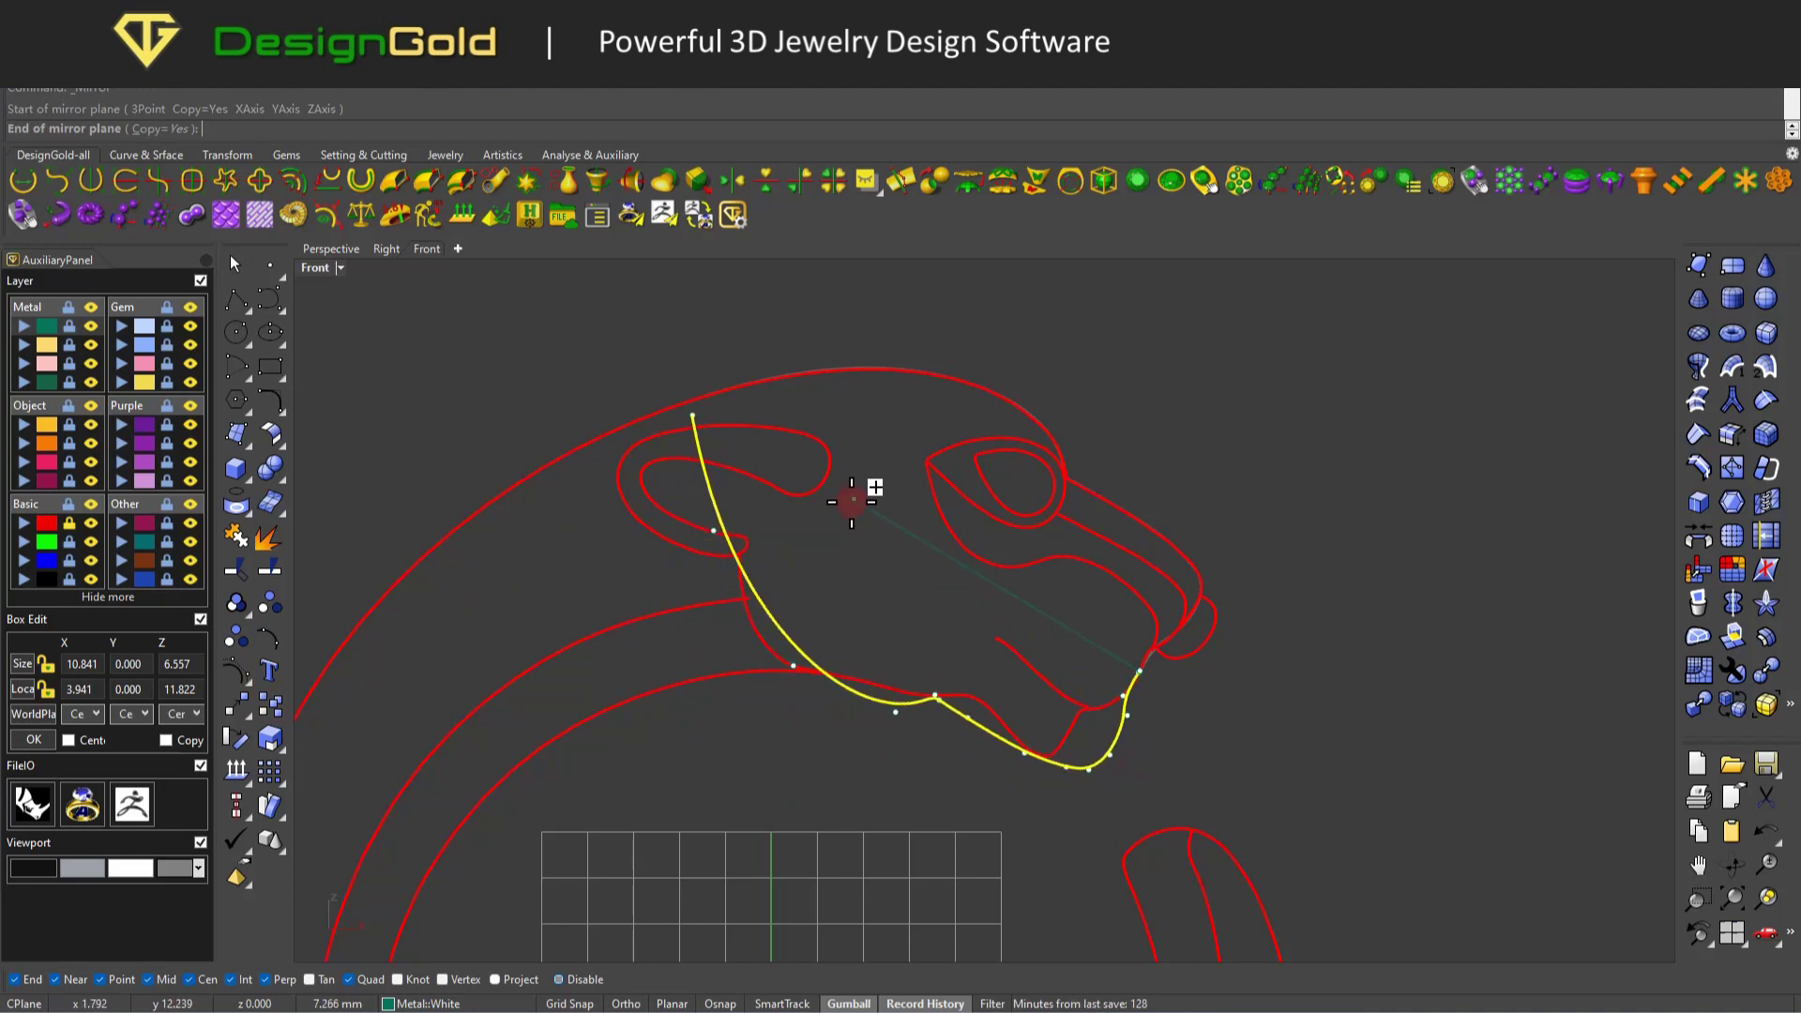
left_click(864, 483)
Show the mirrored curve's control points and pull its rear part down onto the neck line.
left_click_drag(740, 462, 676, 559)
left_click_drag(544, 624, 730, 486)
left_click(655, 555)
key("F10")
left_click(742, 657)
scroll(792, 680, "up", 3)
left_click(609, 605)
left_click(876, 741)
left_click(938, 647)
Move the middle points of the mirrored curve to follow the throat and the underside of the jaw.
left_click_drag(903, 609, 966, 663)
scroll(980, 677, "up", 3)
left_click(1116, 627)
right_click_drag(558, 605, 774, 605)
left_click_drag(920, 667, 1047, 542)
right_click_drag(1049, 563, 1079, 656)
left_click_drag(1054, 576, 1058, 591)
scroll(1398, 747, "down", 3)
Move the front points of the lower curve to follow the chin and lower lip outline.
left_click_drag(1421, 694, 1388, 713)
right_click_drag(1096, 750, 1073, 800)
left_click(1170, 665)
left_click_drag(1319, 736, 1295, 716)
scroll(1297, 705, "up", 2)
left_click(1313, 647)
left_click_drag(1313, 652, 1375, 748)
right_click_drag(1290, 805, 1327, 737)
left_click_drag(1325, 718, 1313, 675)
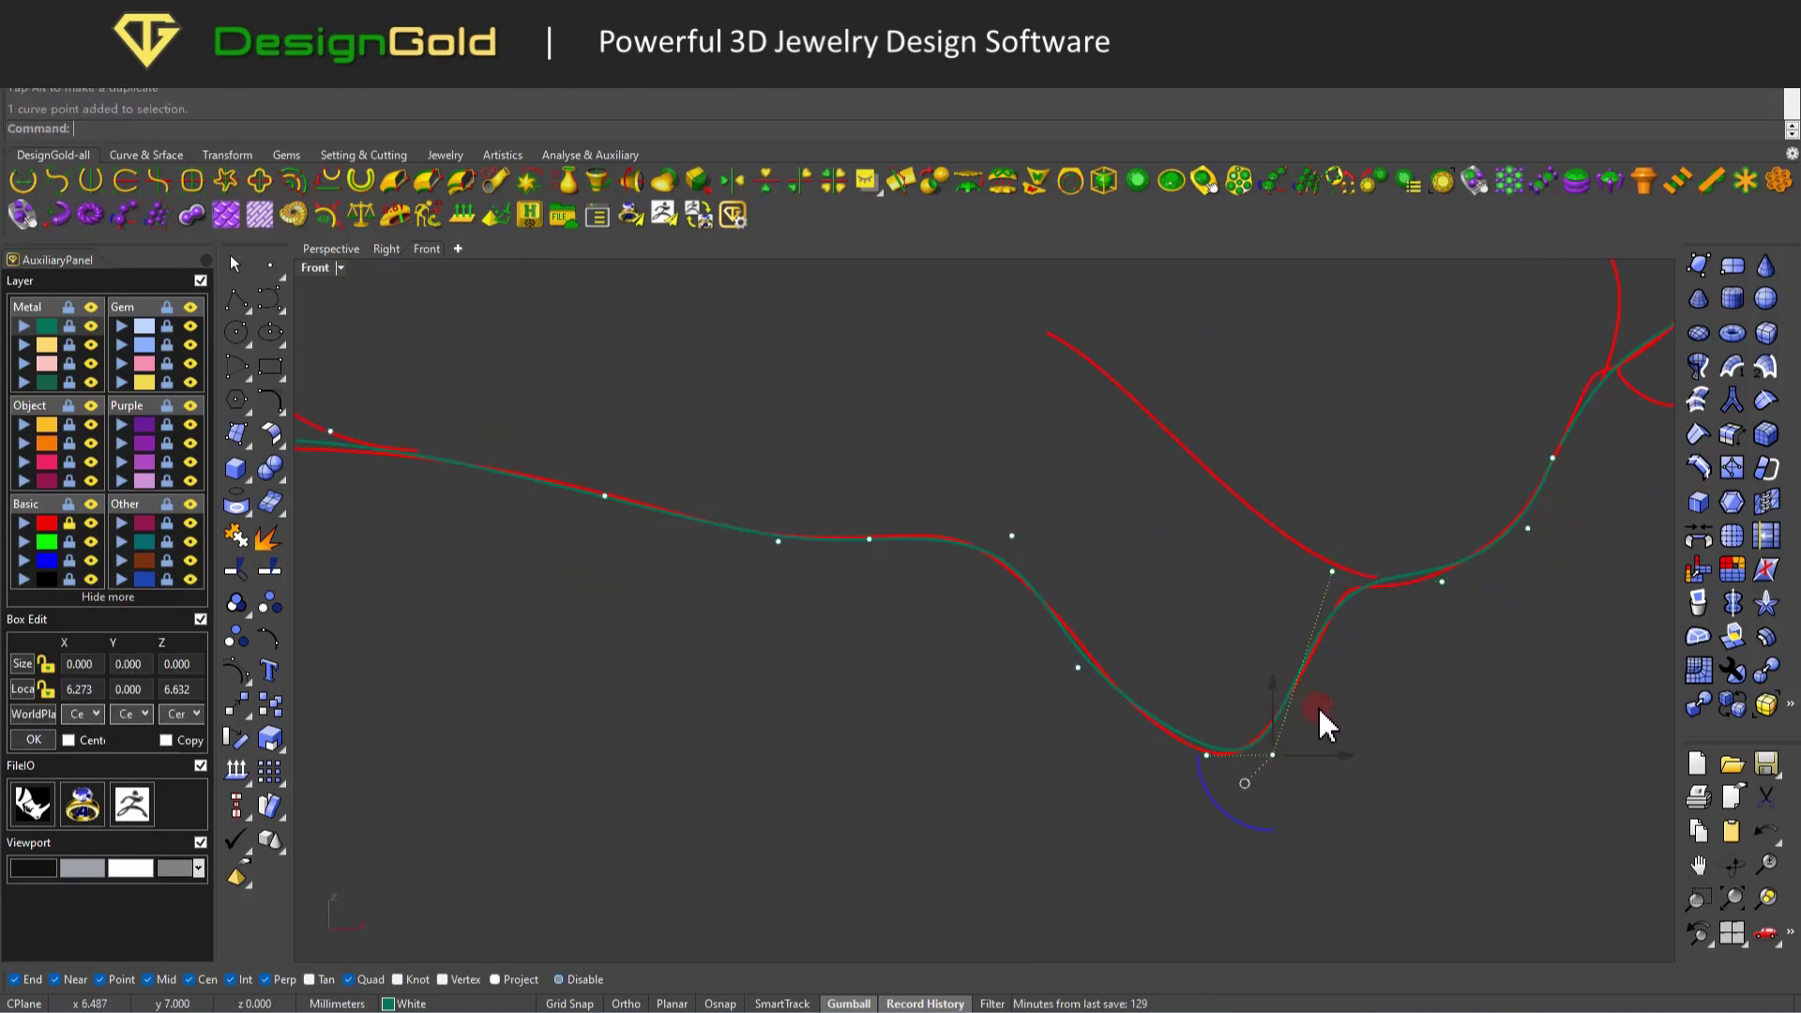
Fine-tune the lower curve's jaw and neck points to match the red contour.
mouse_move(1135, 678)
left_mouse_down()
mouse_move(1258, 732)
mouse_move(1135, 662)
left_mouse_up()
scroll(1060, 615, "down", 5)
scroll(1038, 651, "up", 6)
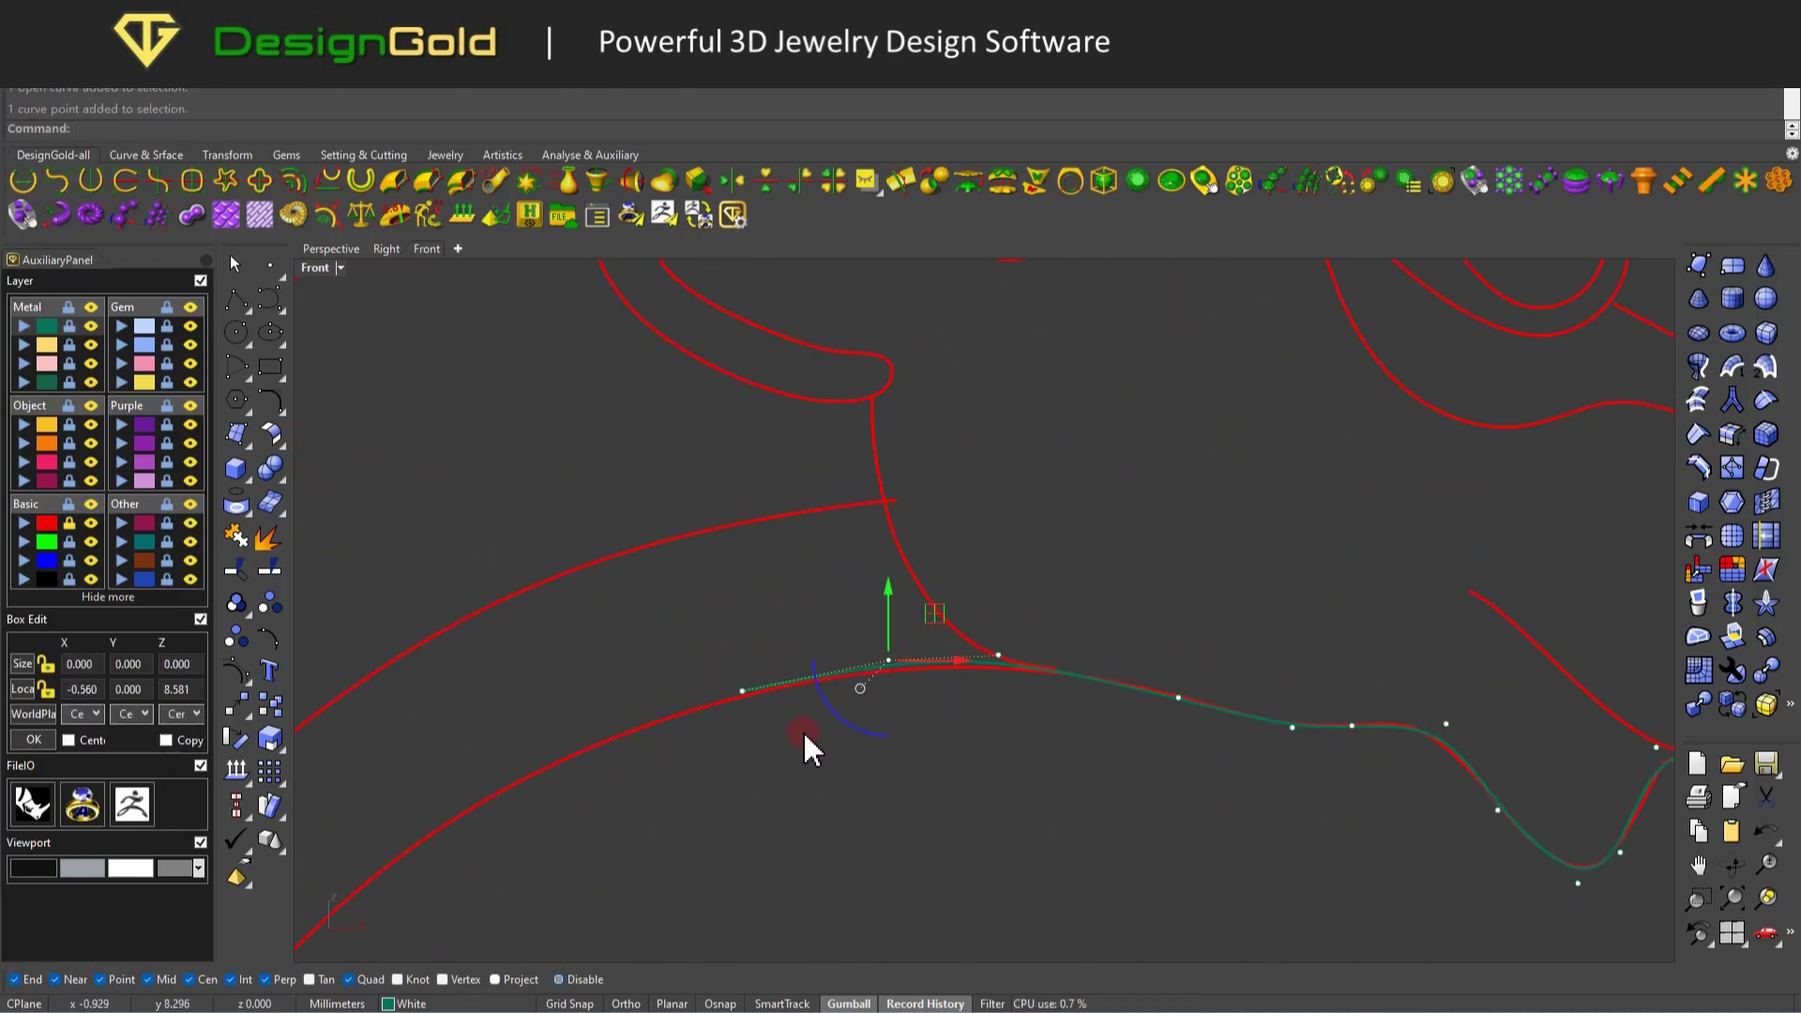
left_click_drag(997, 623, 976, 615)
scroll(1073, 583, "down", 5)
left_click(1018, 701)
scroll(925, 695, "down", 3)
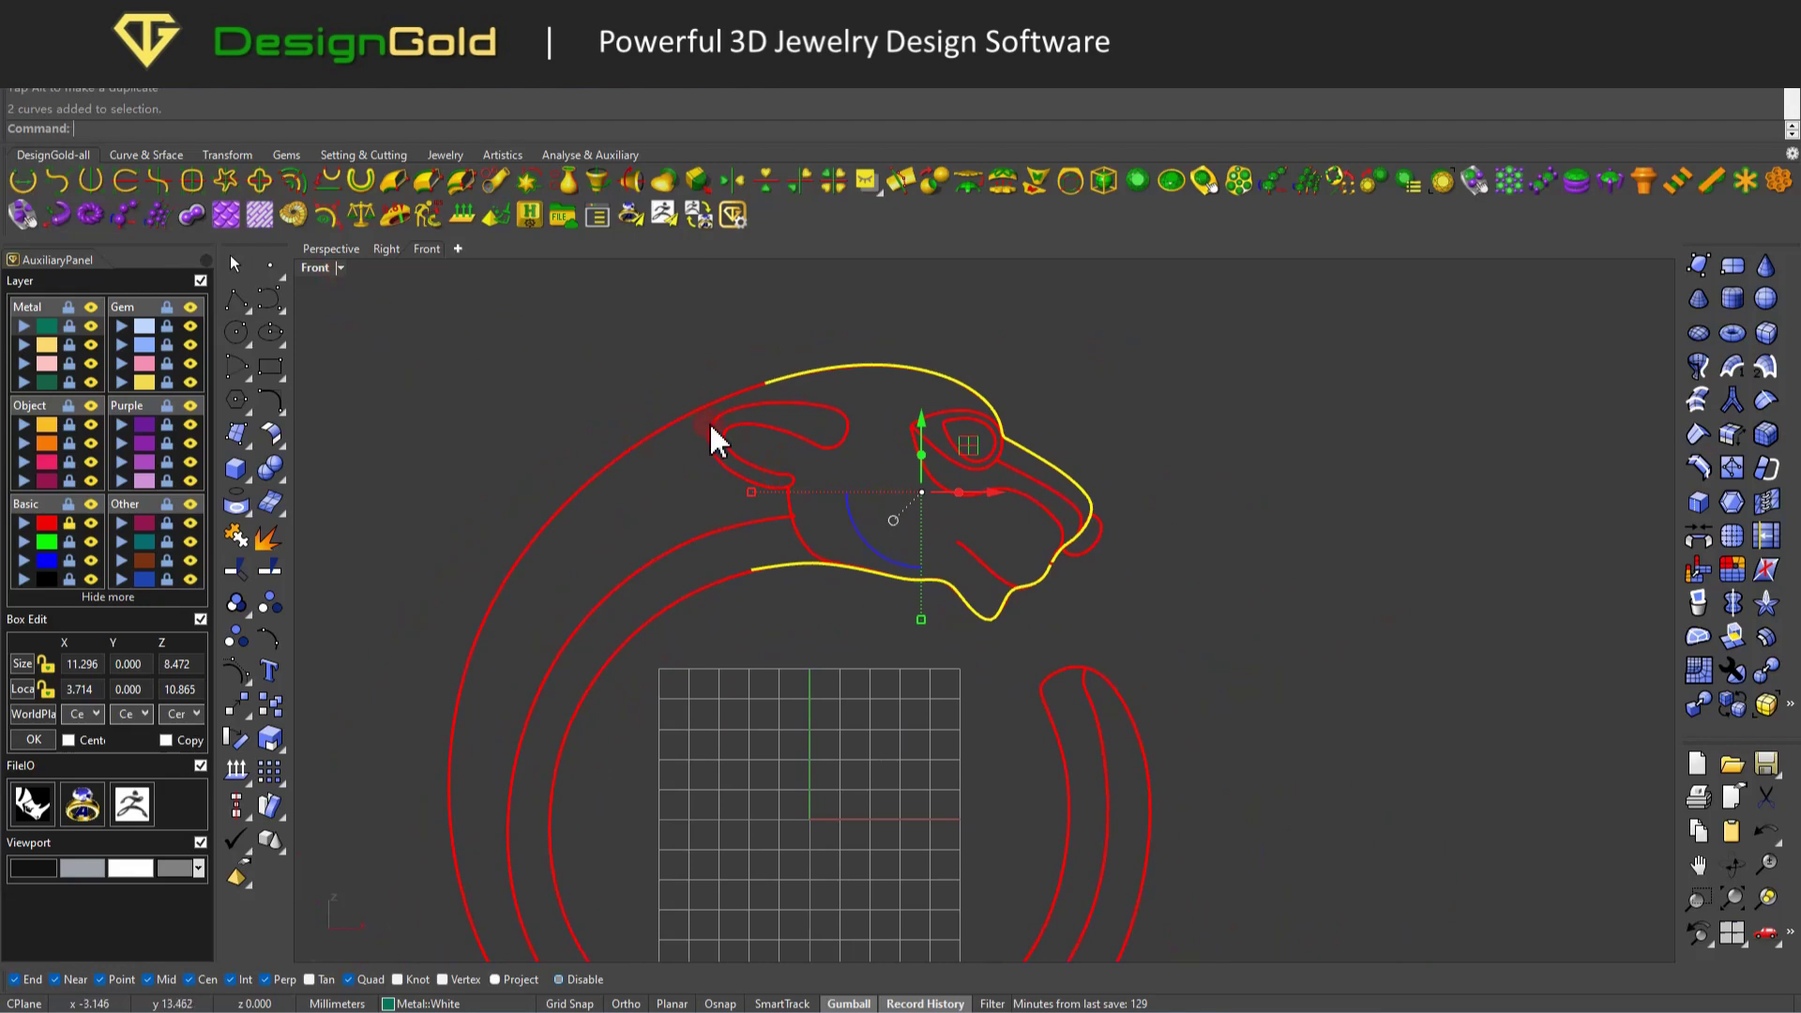
In the Right view, make a copy of the upper head curve turned sideways into a horizontal plane at the mouth.
key("ctrl+F3")
left_click(919, 435)
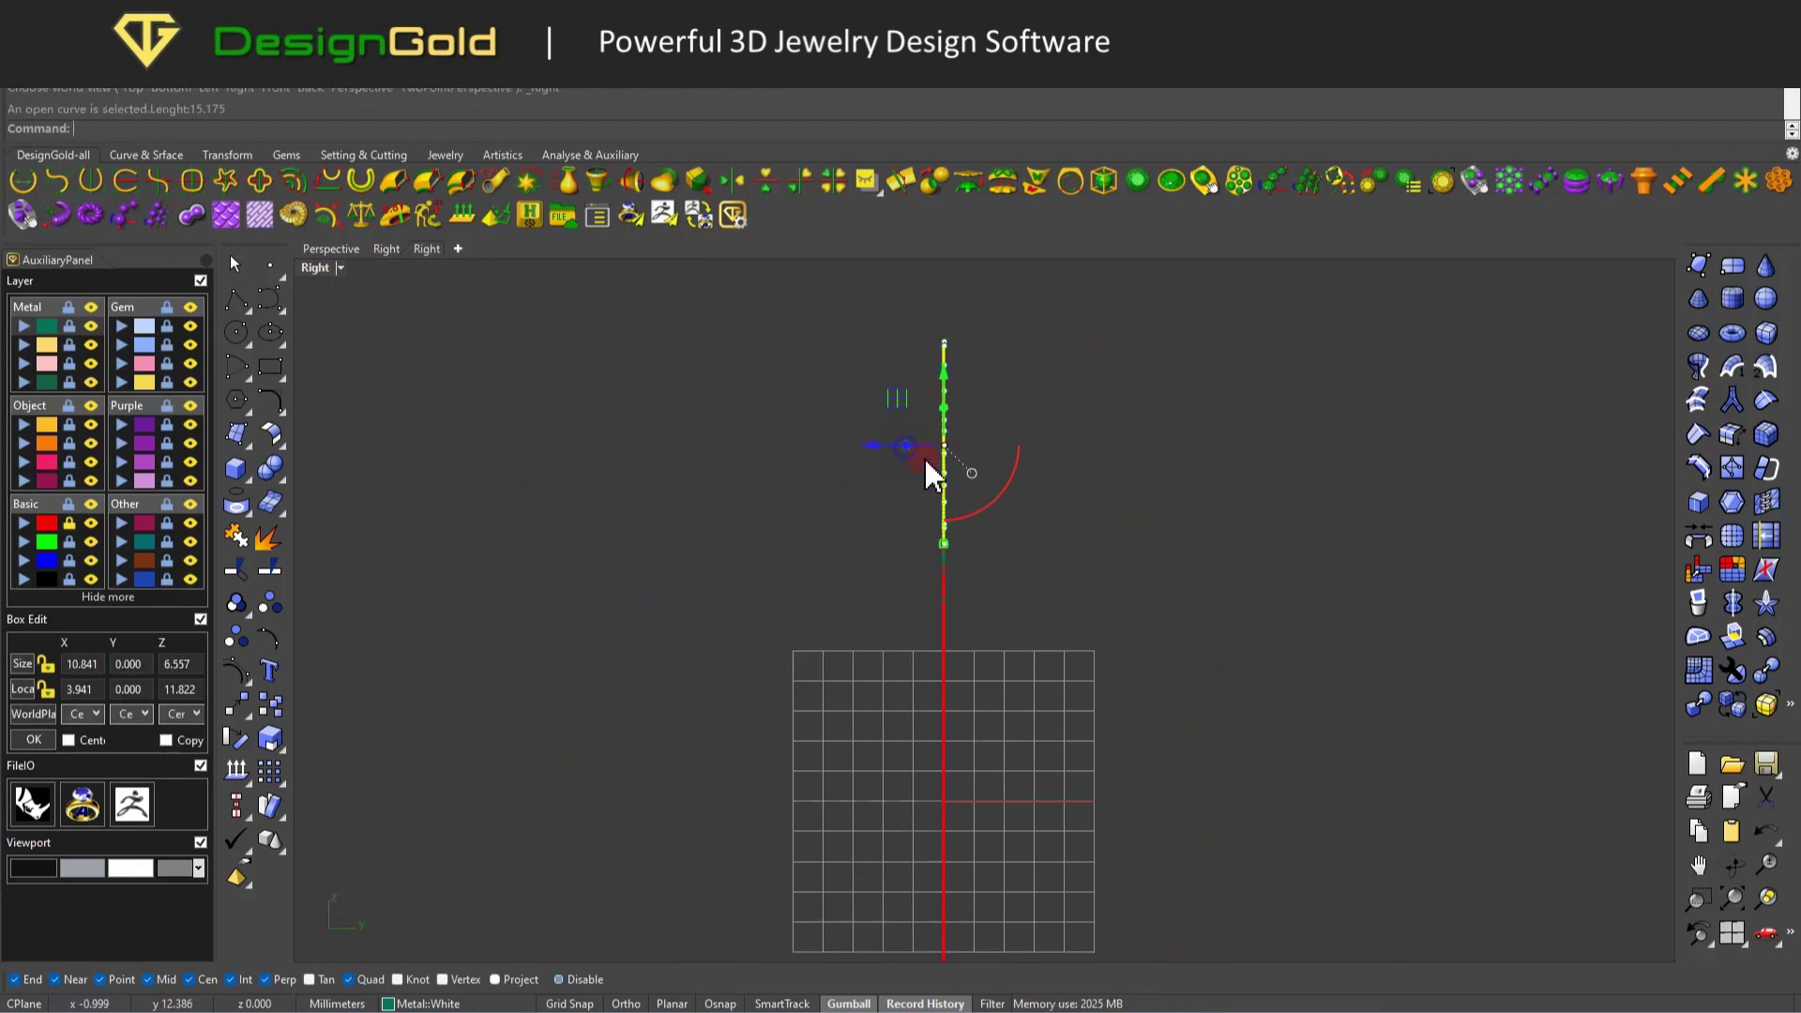
left_click(256, 741)
left_click(246, 129)
left_click(760, 345)
left_click(1051, 450)
key("Return")
right_click_drag(1050, 450, 1129, 735)
key("ctrl+F1")
Show the side curve's control points and adjust them in the Top view to shape the head's width.
left_click(872, 688)
key("F10")
left_click_drag(1044, 565, 842, 561)
scroll(1085, 542, "up", 2)
left_click(1049, 504)
right_click_drag(1142, 591, 1270, 523)
key("ctrl+F1")
right_click_drag(965, 544, 930, 595)
In the Front view, raise the rear points of the side curve toward the underside of the ear.
key("ctrl+F2")
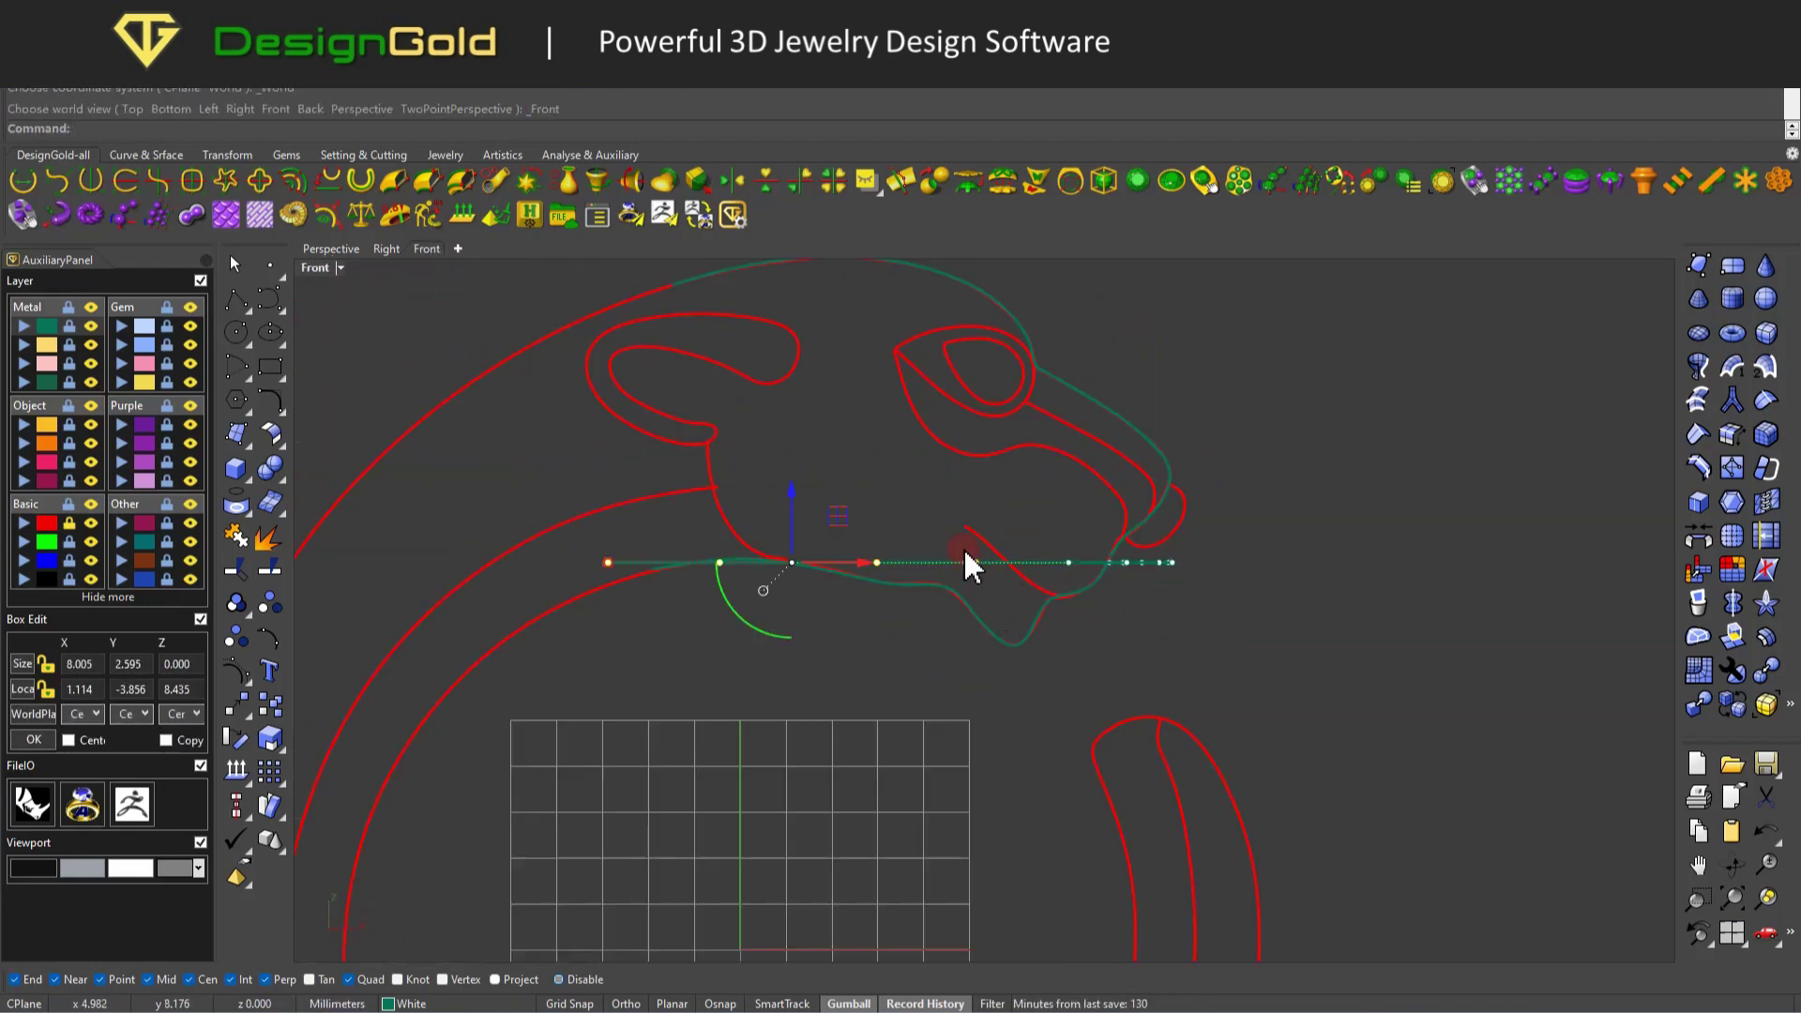
left_click_drag(784, 492, 780, 390)
left_click_drag(634, 460, 797, 335)
scroll(713, 445, "up", 2)
right_click_drag(605, 372, 1004, 632)
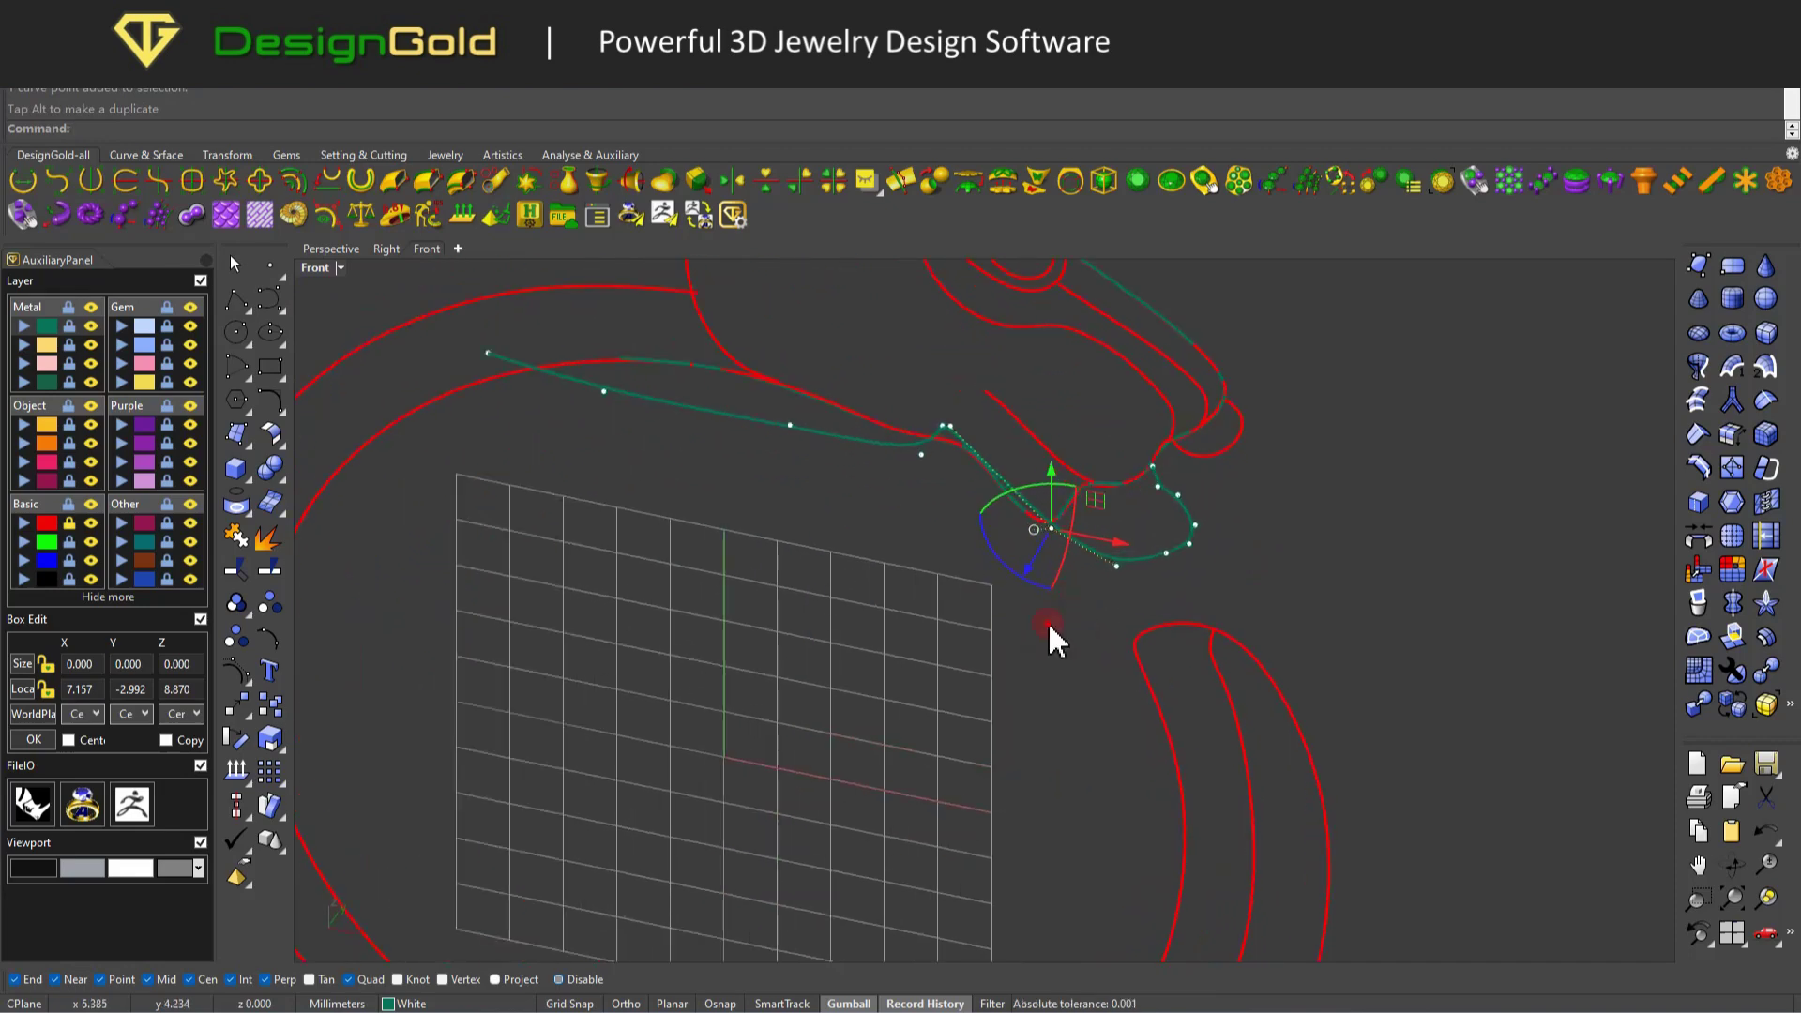
In the Top view, reshape the muzzle part of the side curve into a smooth rounded contour.
key("ctrl+F1")
left_click(955, 368)
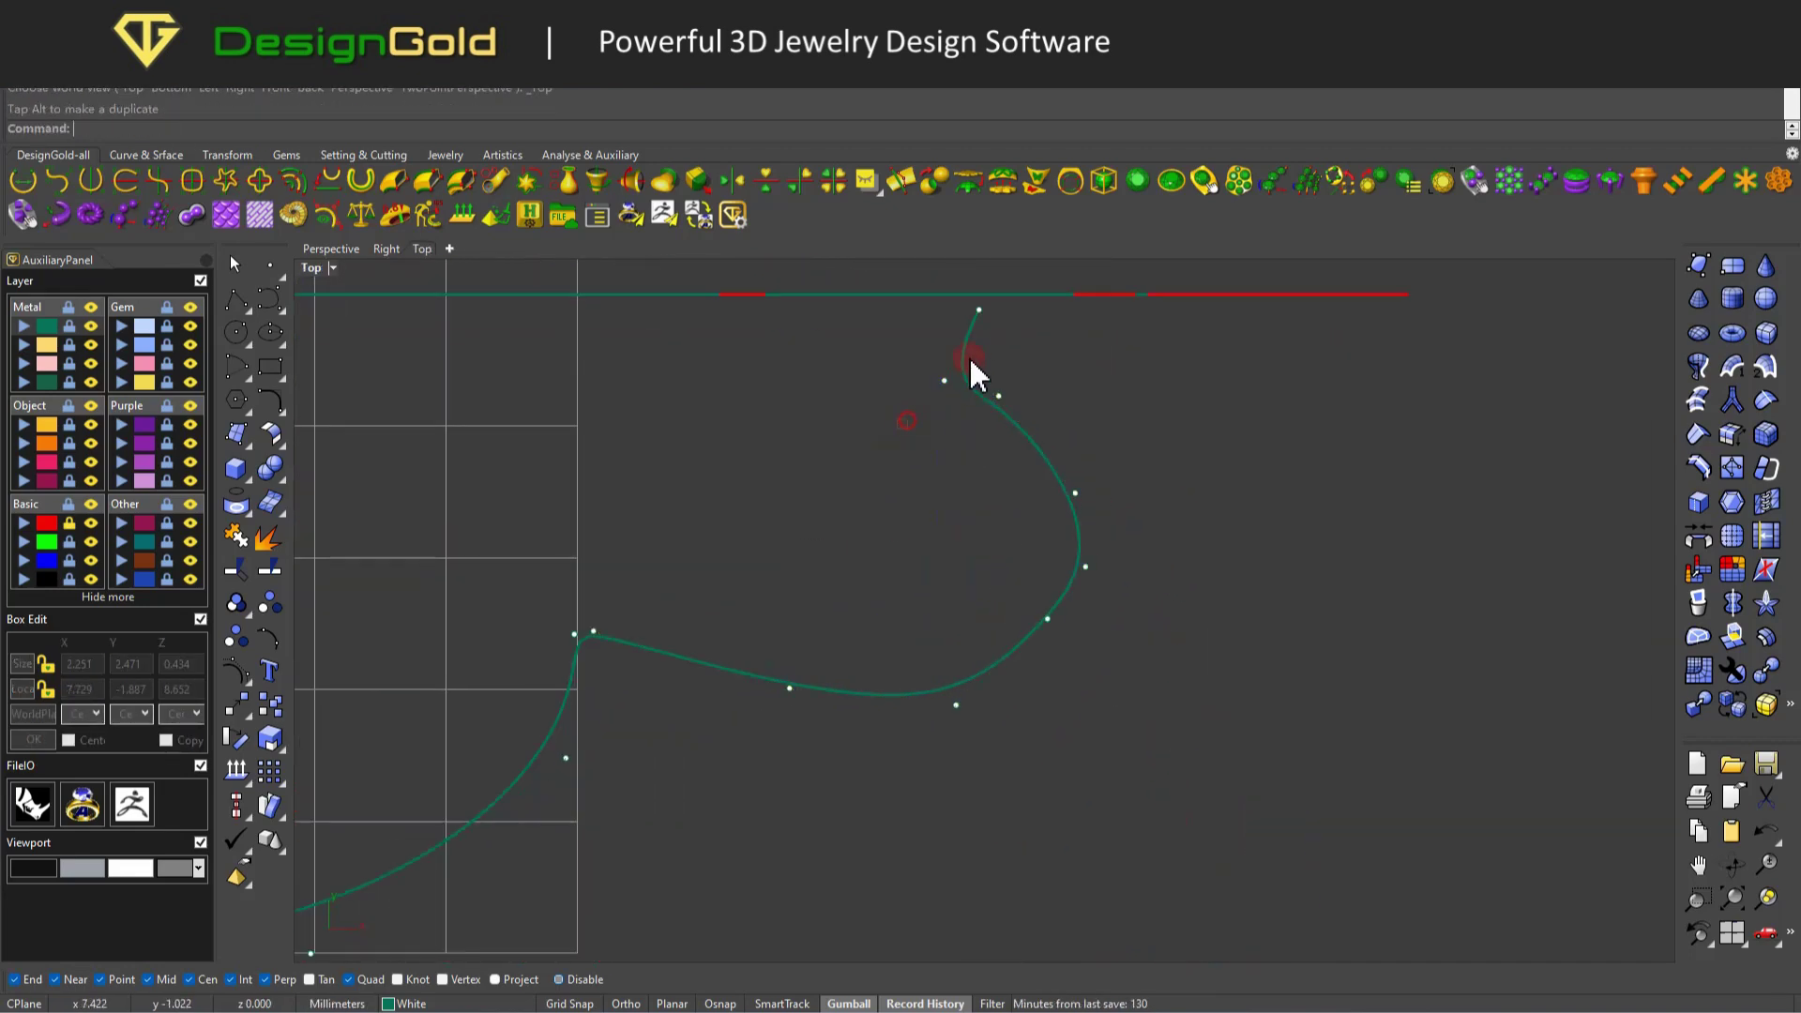
left_click_drag(952, 459, 1107, 627)
scroll(1017, 653, "up", 4)
left_click(1016, 653)
left_click_drag(1078, 554, 1094, 591)
right_click_drag(997, 727, 1066, 643)
left_click(1038, 671)
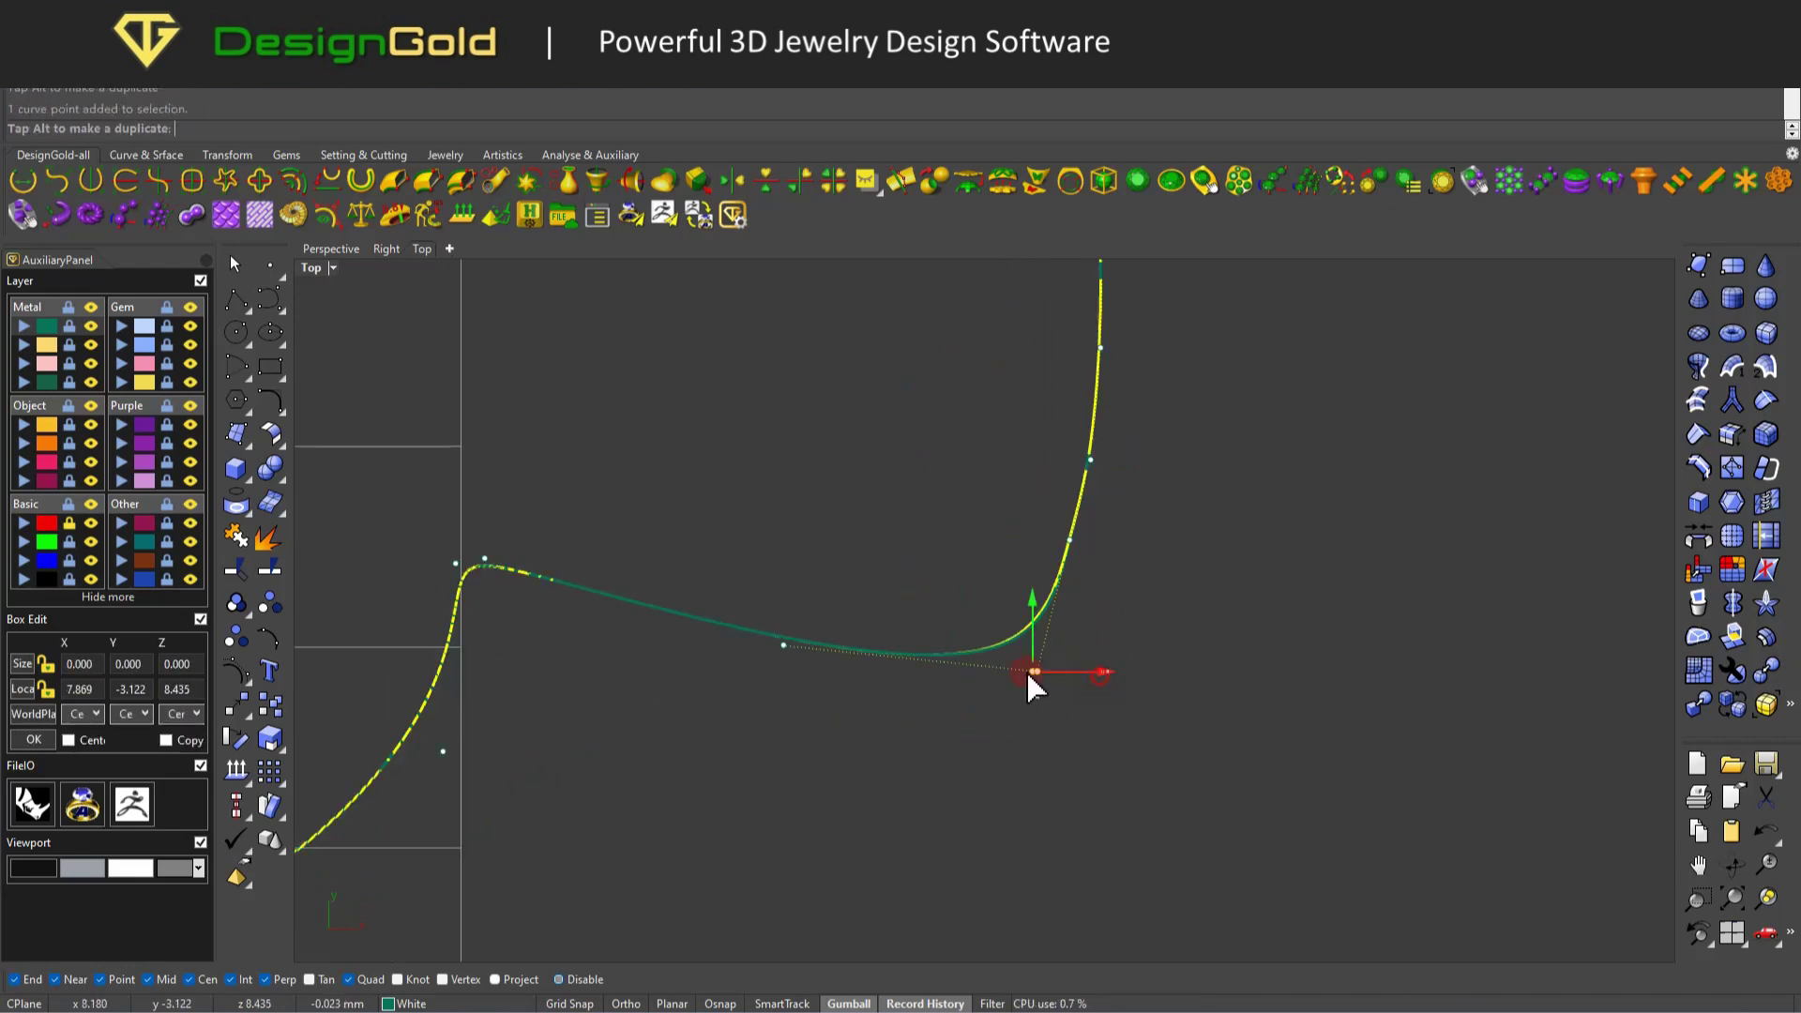
left_click_drag(821, 647, 736, 591)
left_click_drag(1114, 535, 1083, 533)
Refine the side curve's muzzle points and mirror a copy of the curve to the opposite side of the head.
key("ctrl+F2")
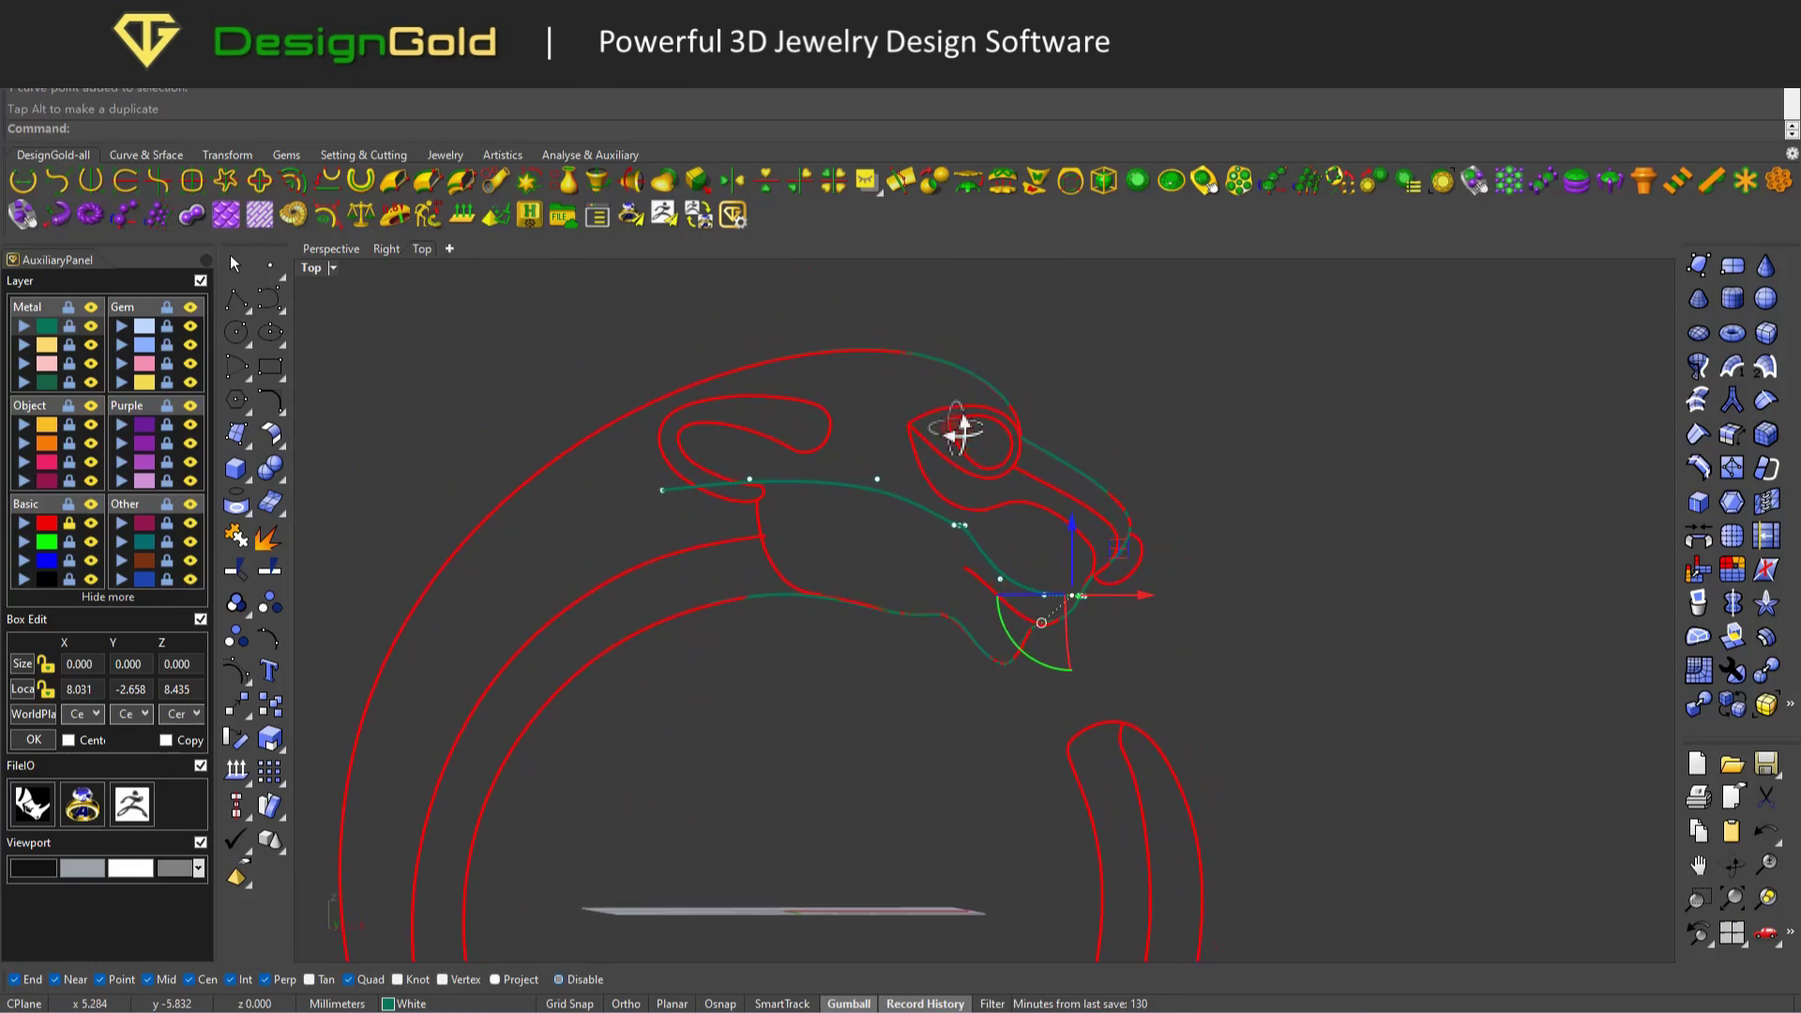
key("ctrl+F1")
left_click(1075, 584)
scroll(1073, 581, "up", 3)
right_click_drag(977, 466, 1120, 611, "ctrl+shift")
Draw a symmetry curve in the Right view for the head cross-section, with a rounded base and a small inward notch on each side.
key("ctrl+F3")
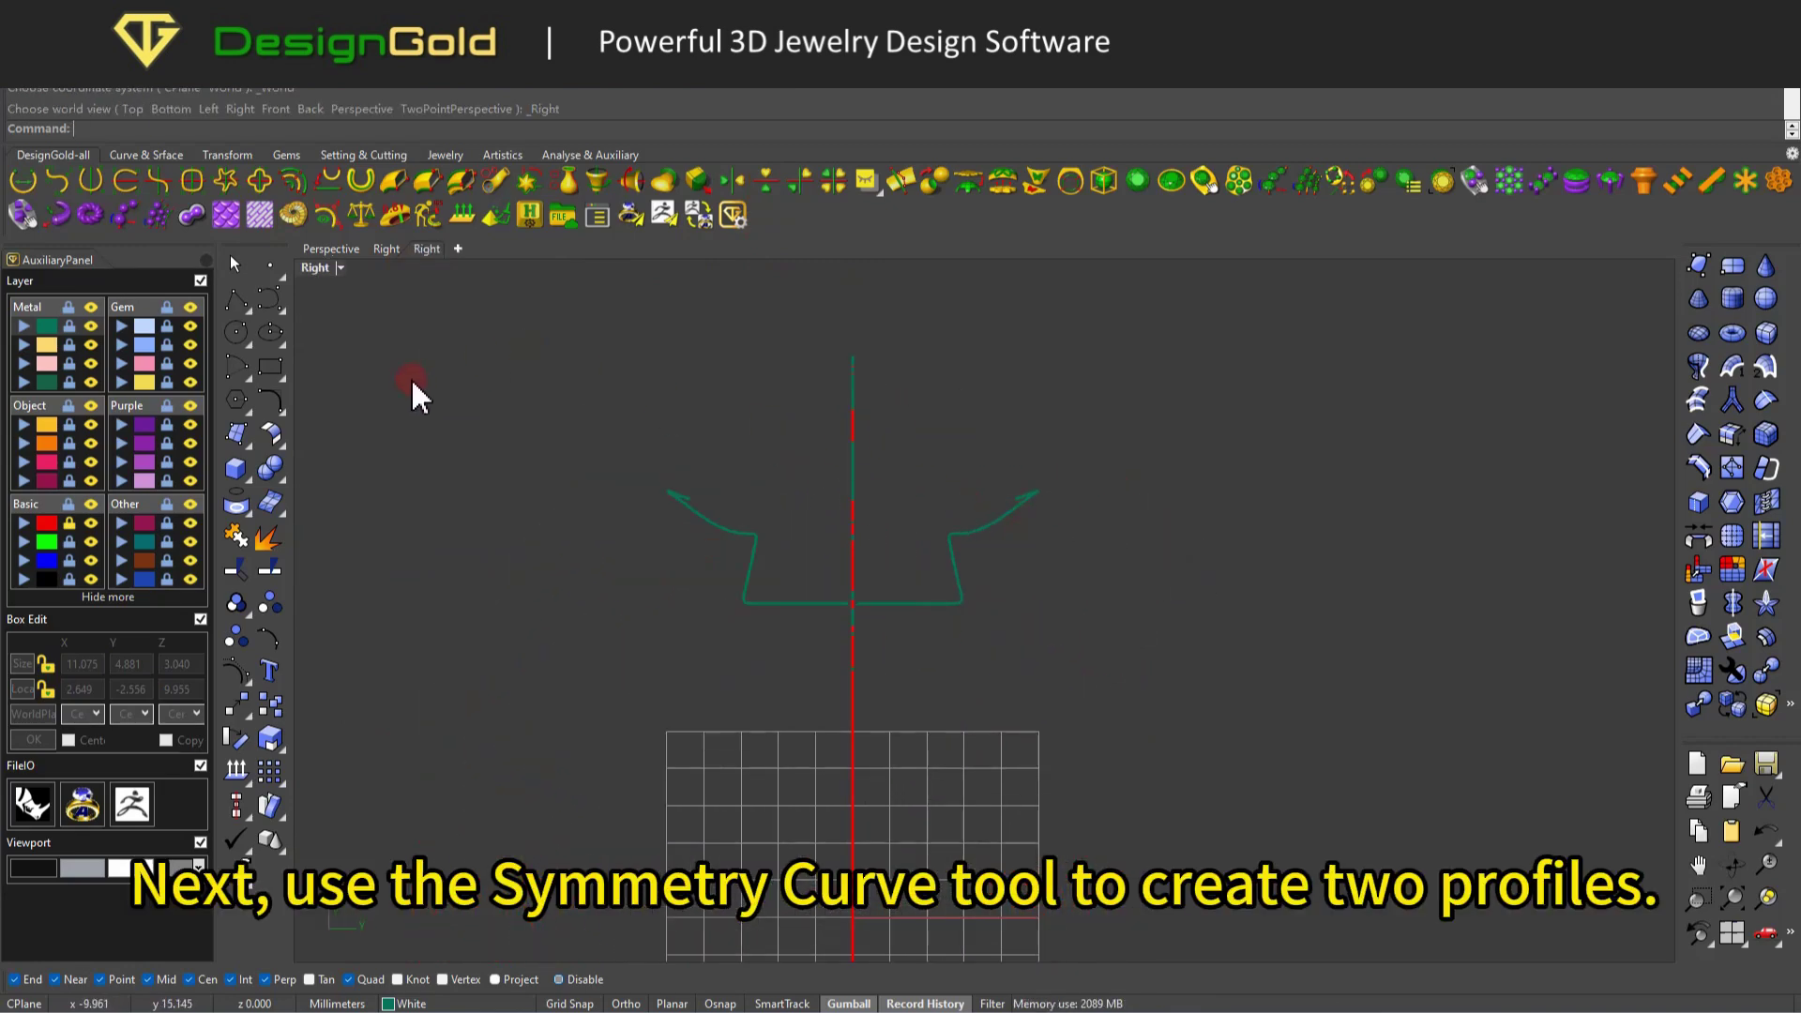
left_click(155, 182)
left_click(730, 563)
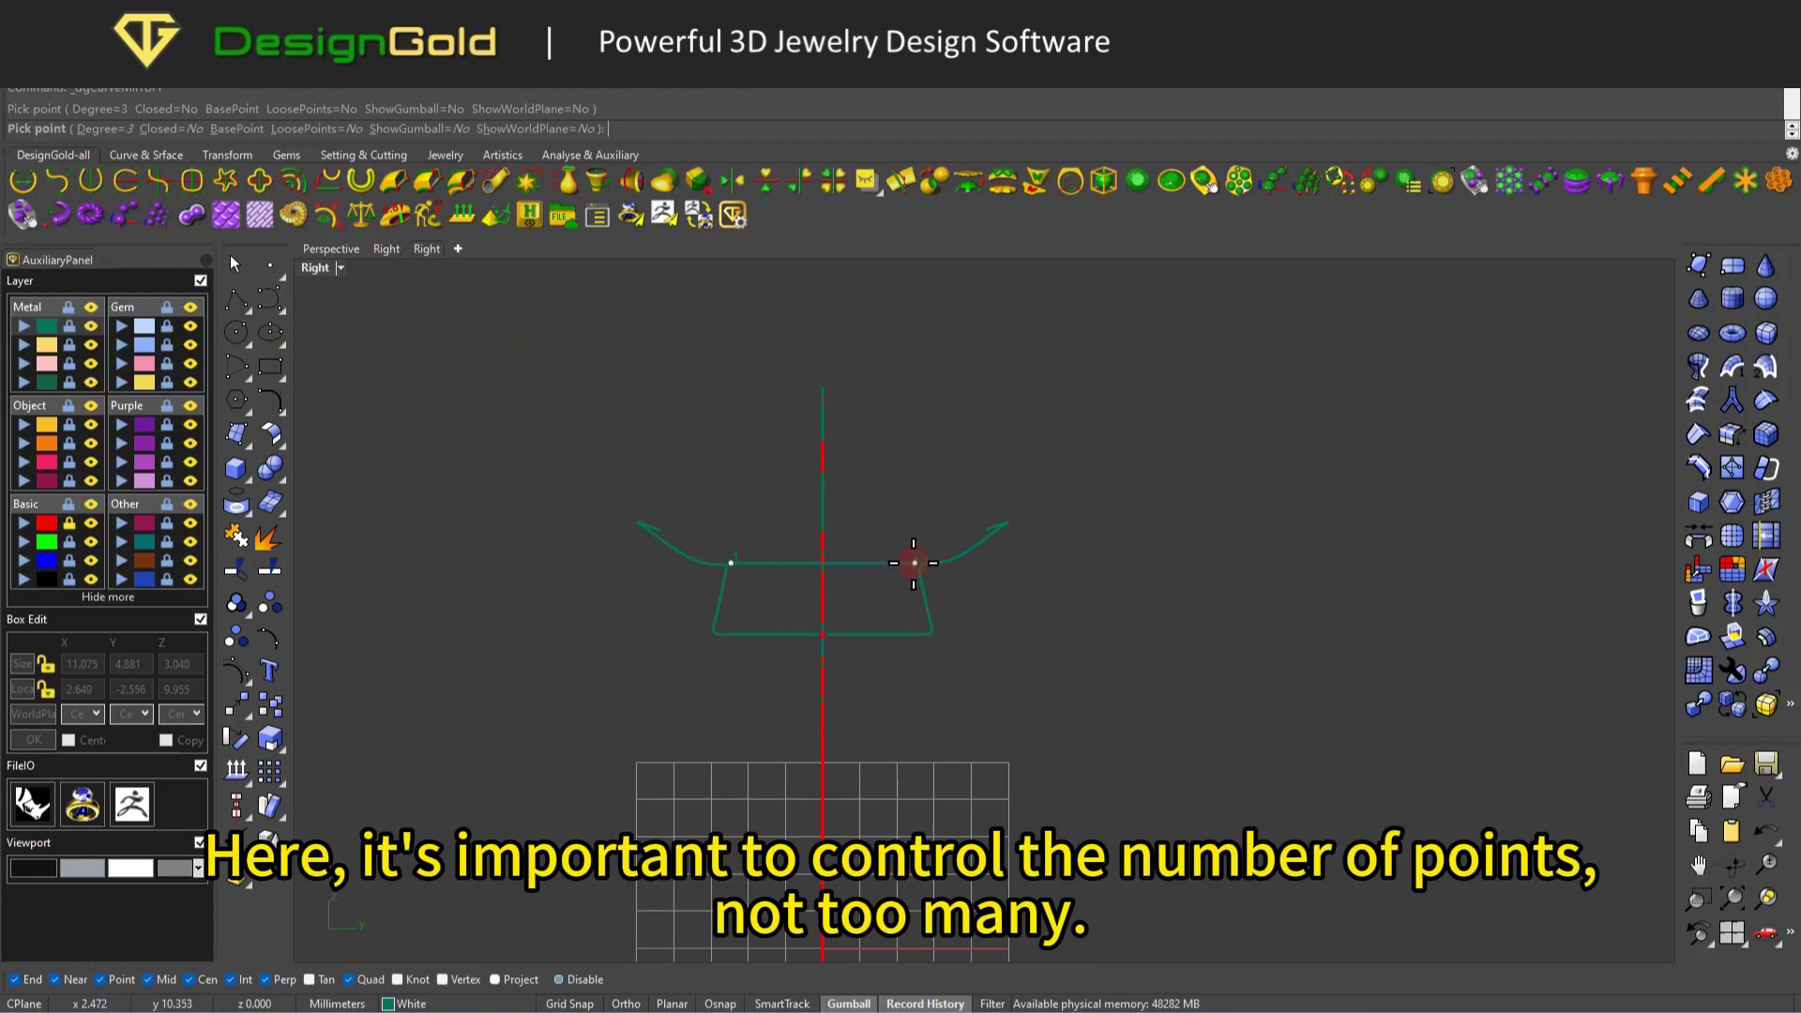
scroll(914, 599, "up", 3)
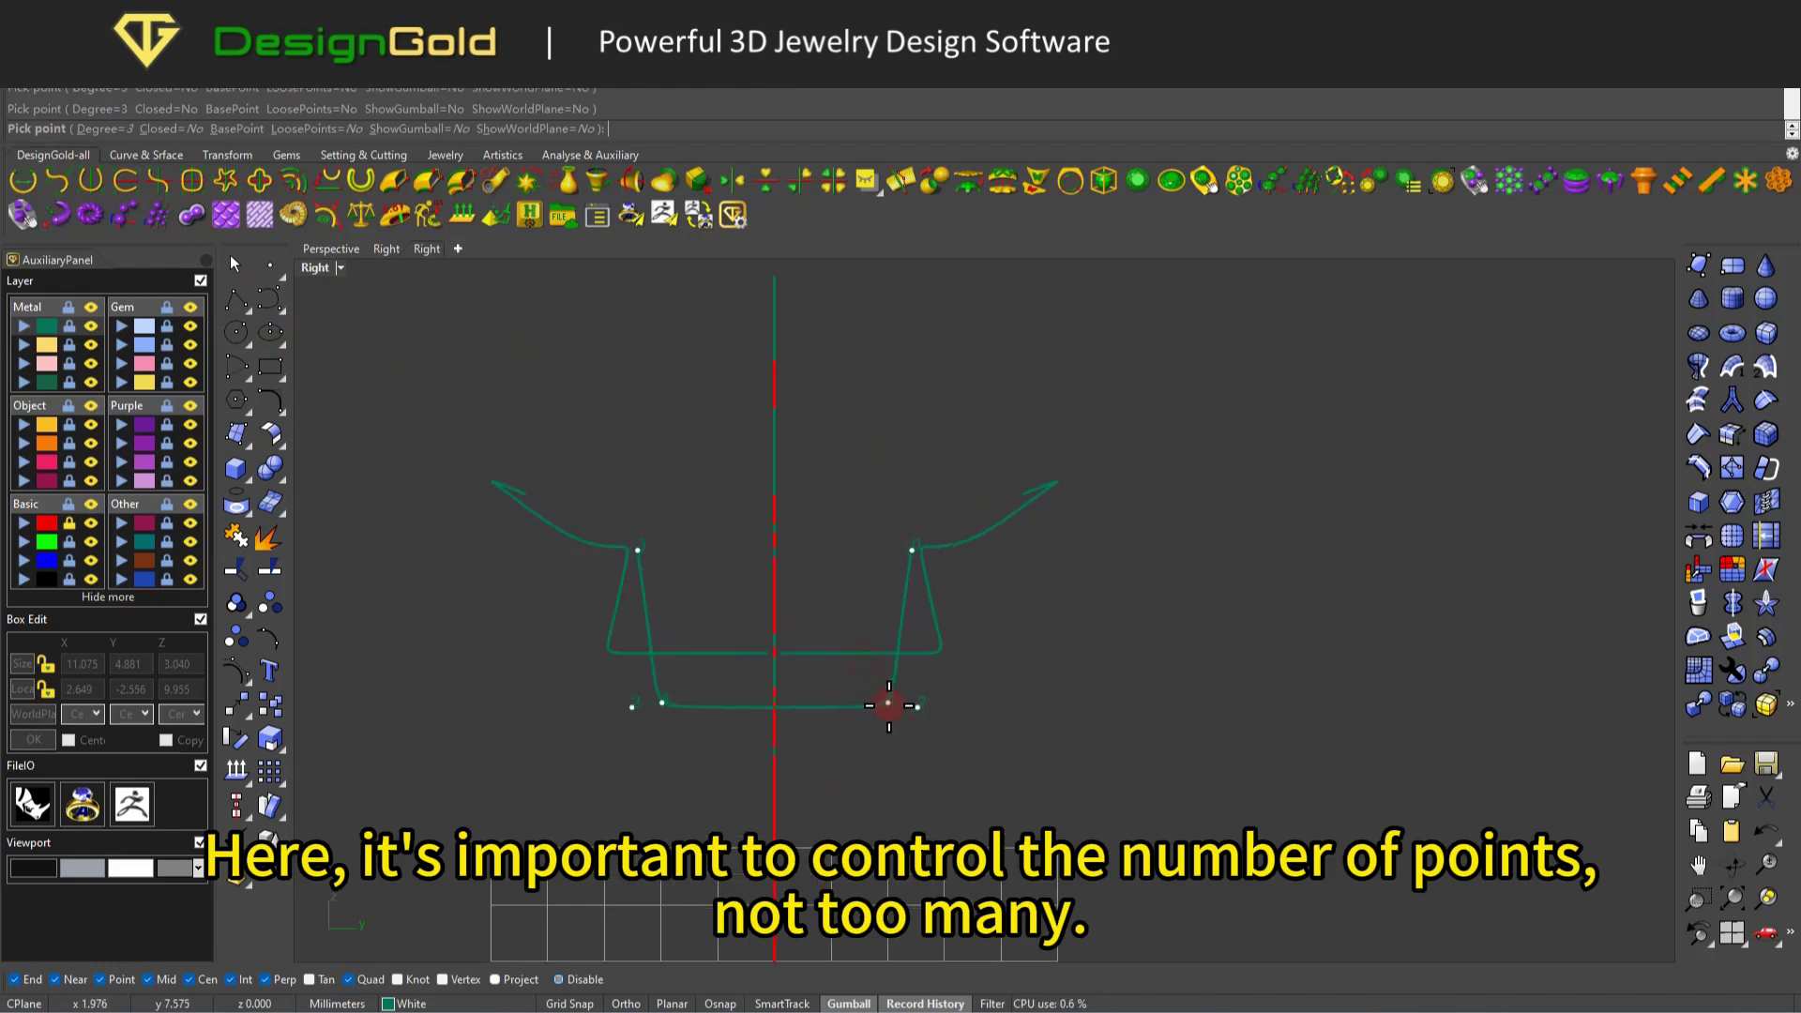
scroll(928, 600, "up", 3)
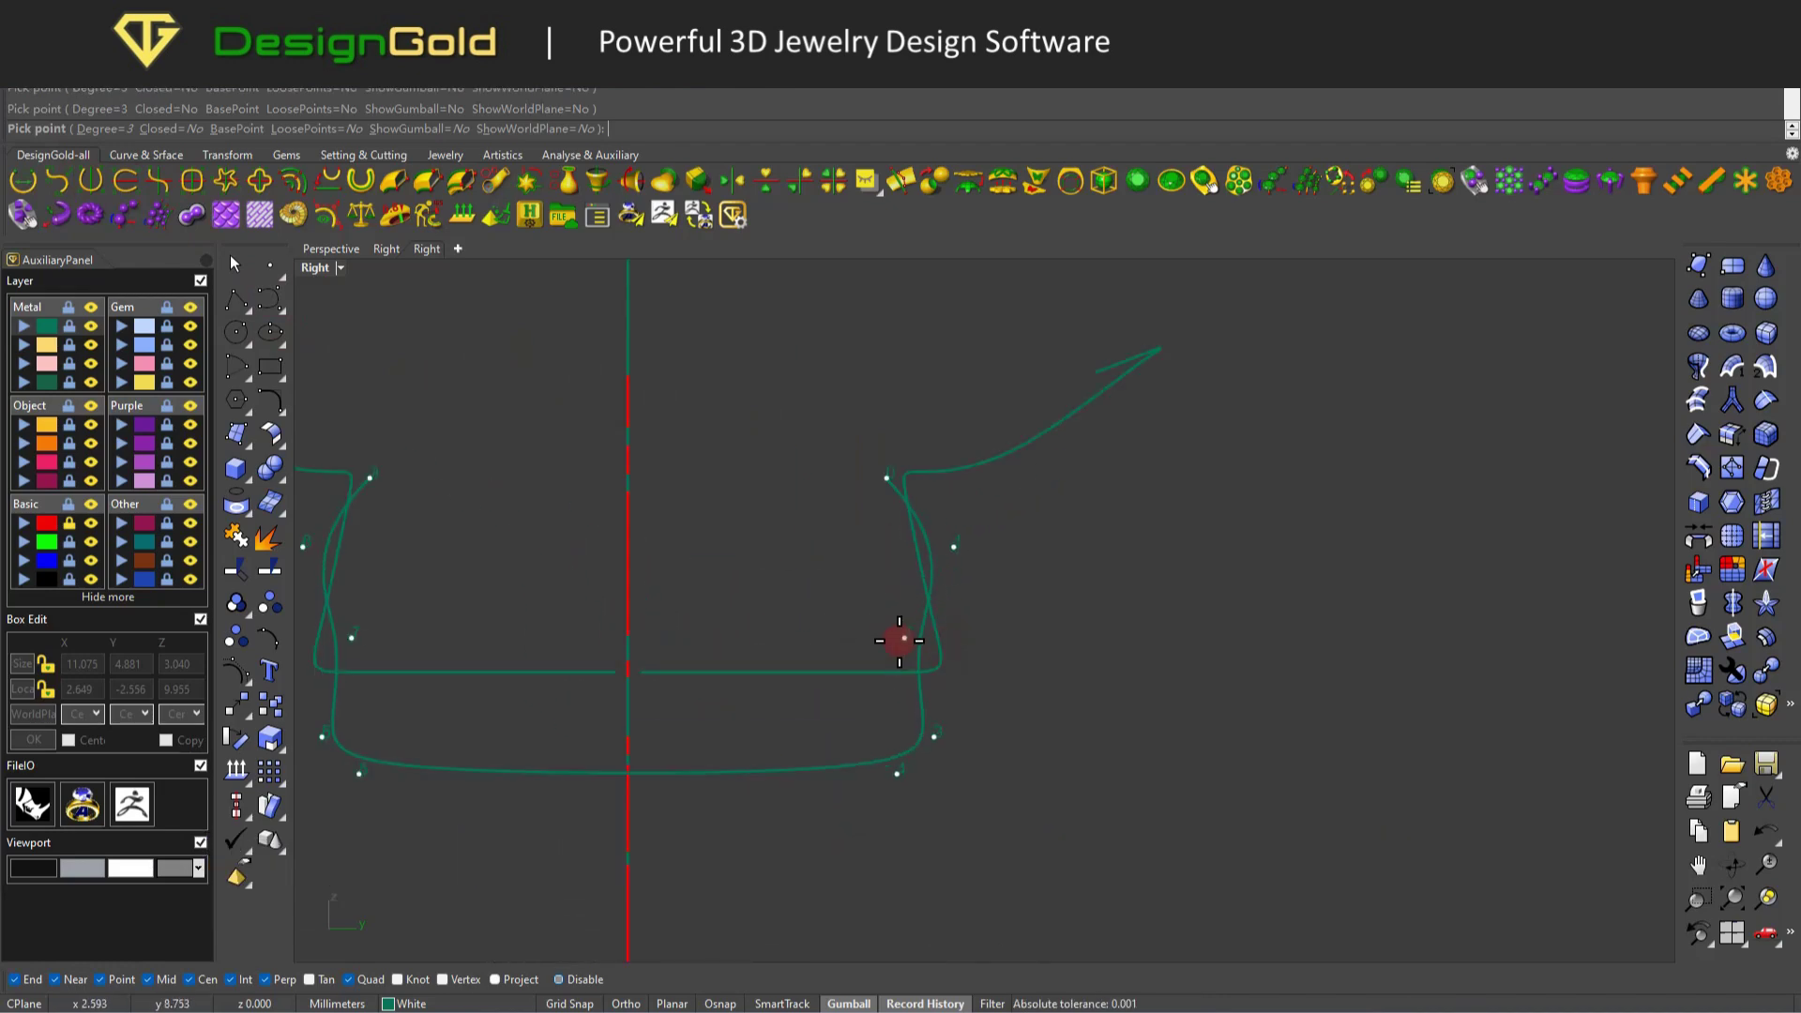
scroll(920, 664, "up", 3)
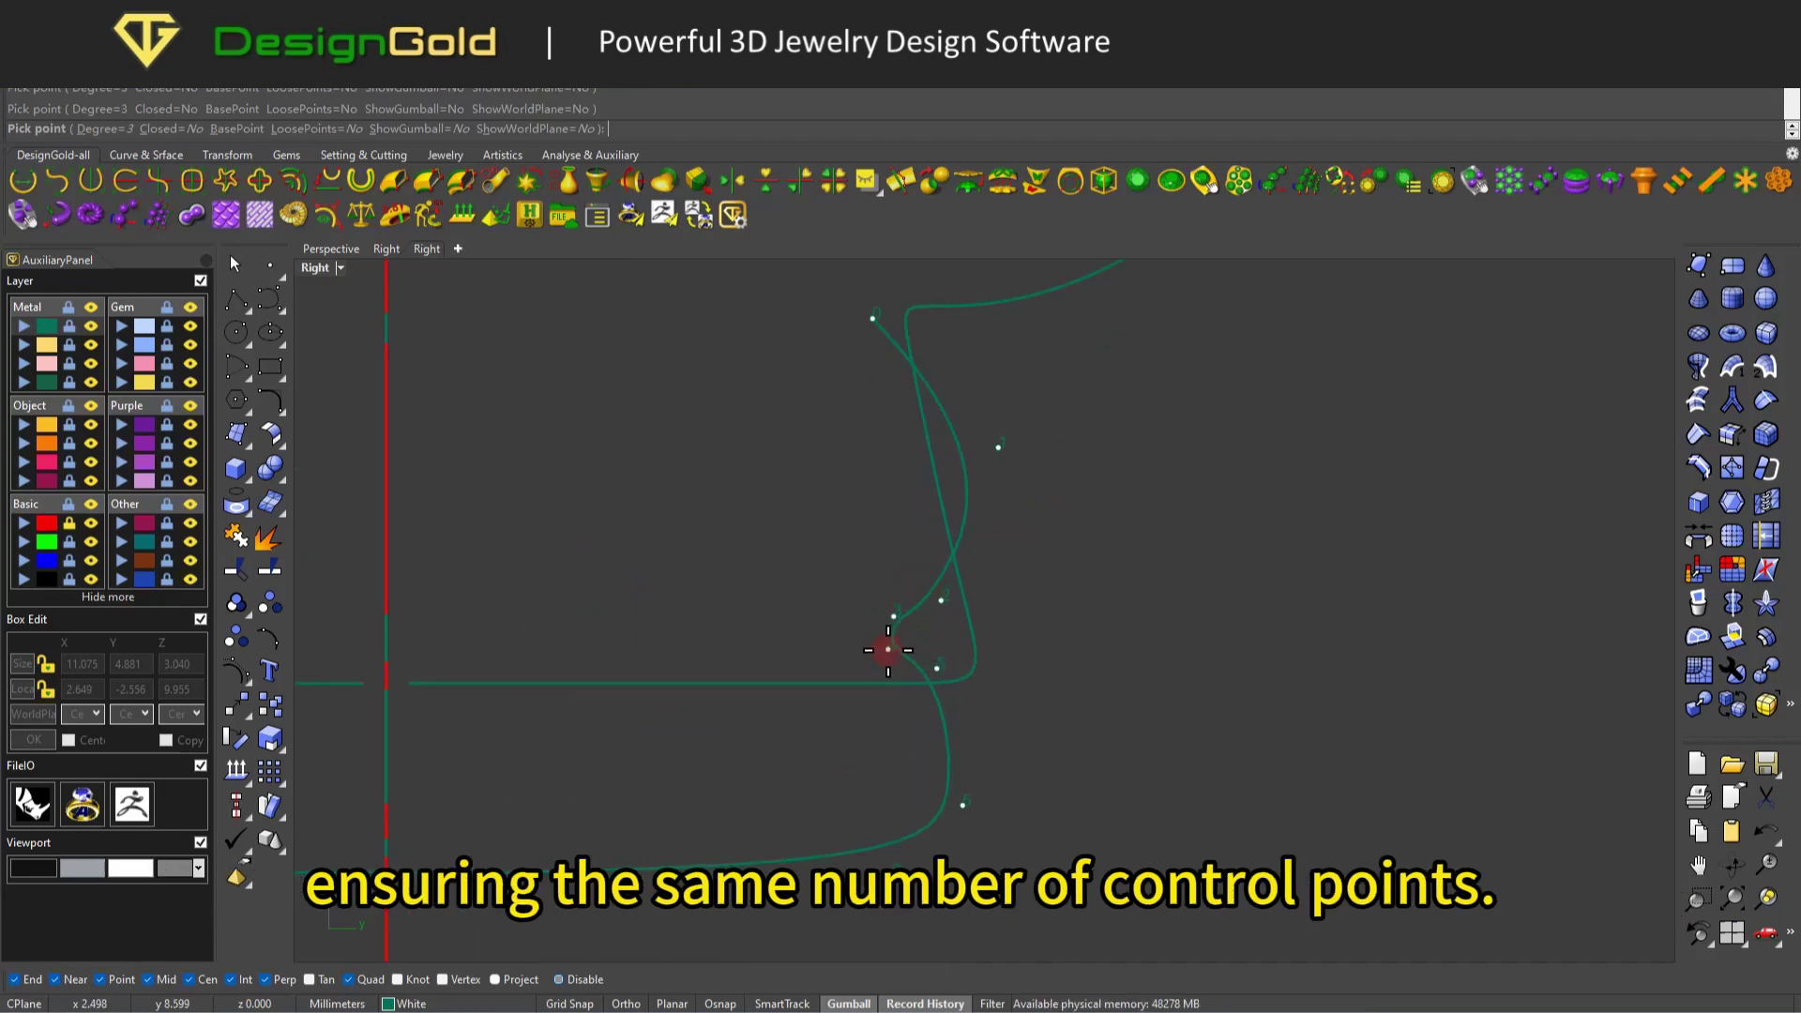
Close the symmetric cross-section and adjust its upper points into a rounded dome.
scroll(992, 635, "down", 3)
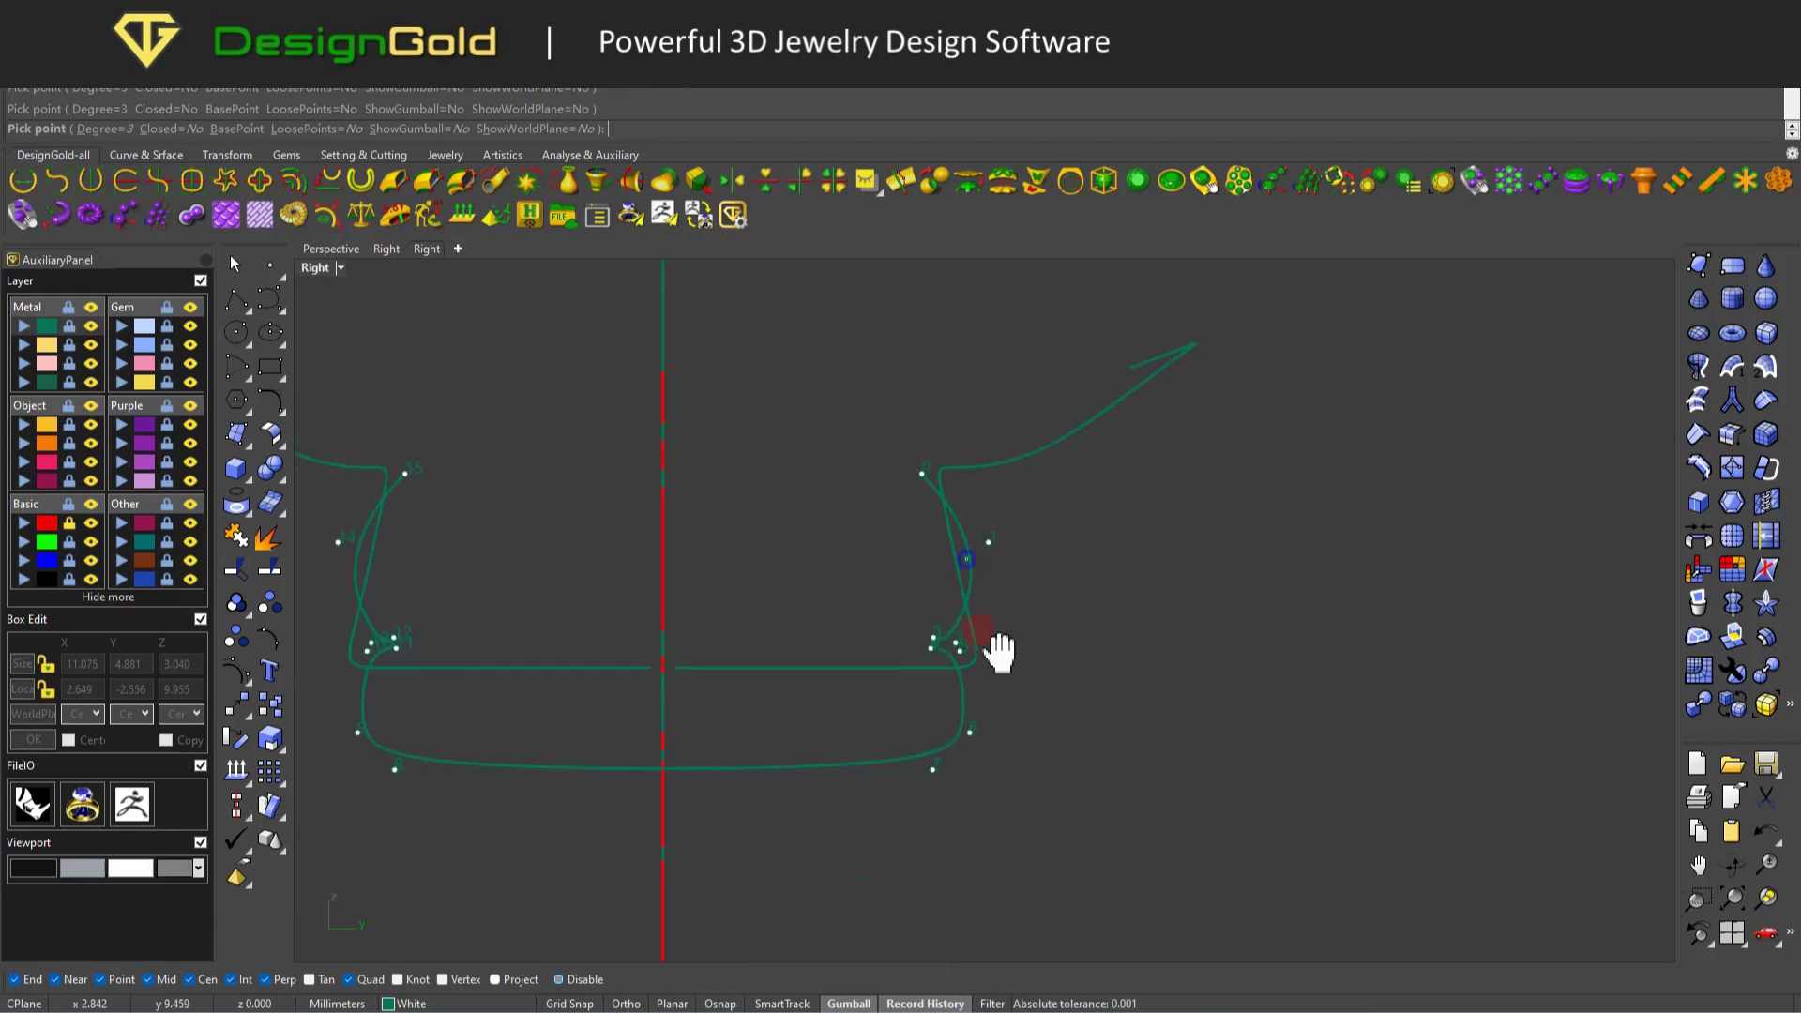
type("c")
key("Return")
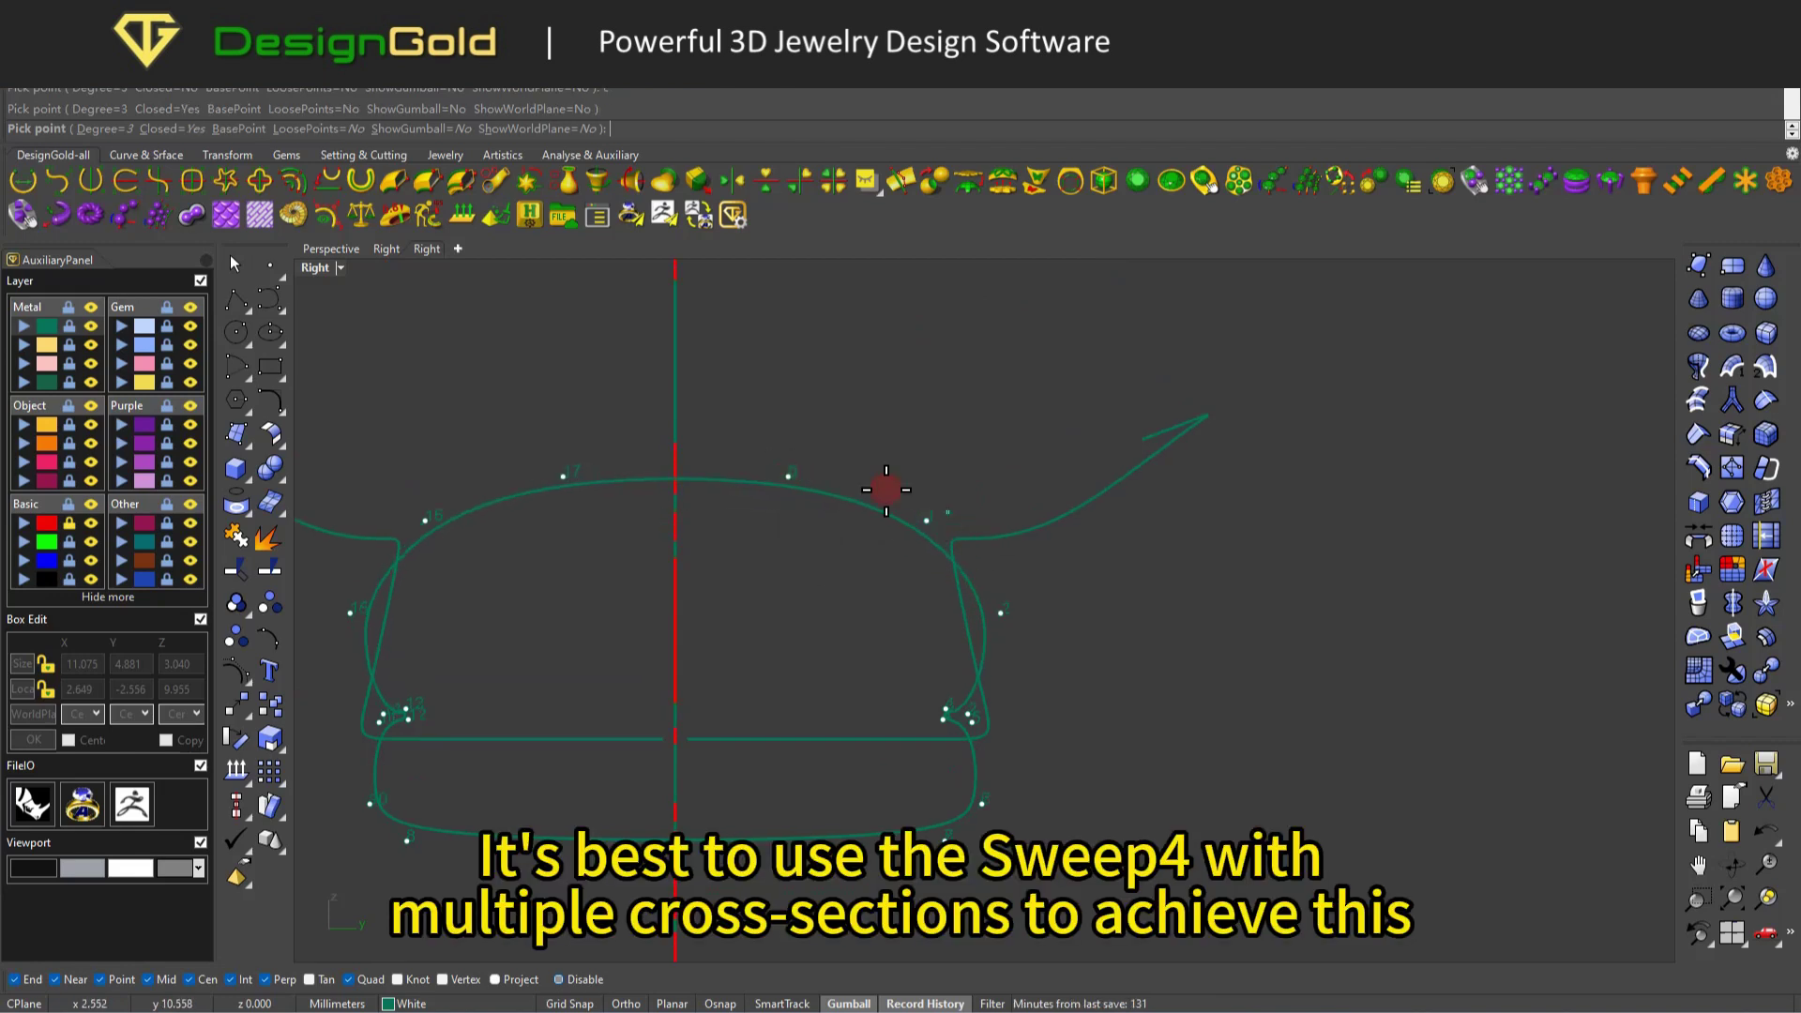
left_click(764, 444)
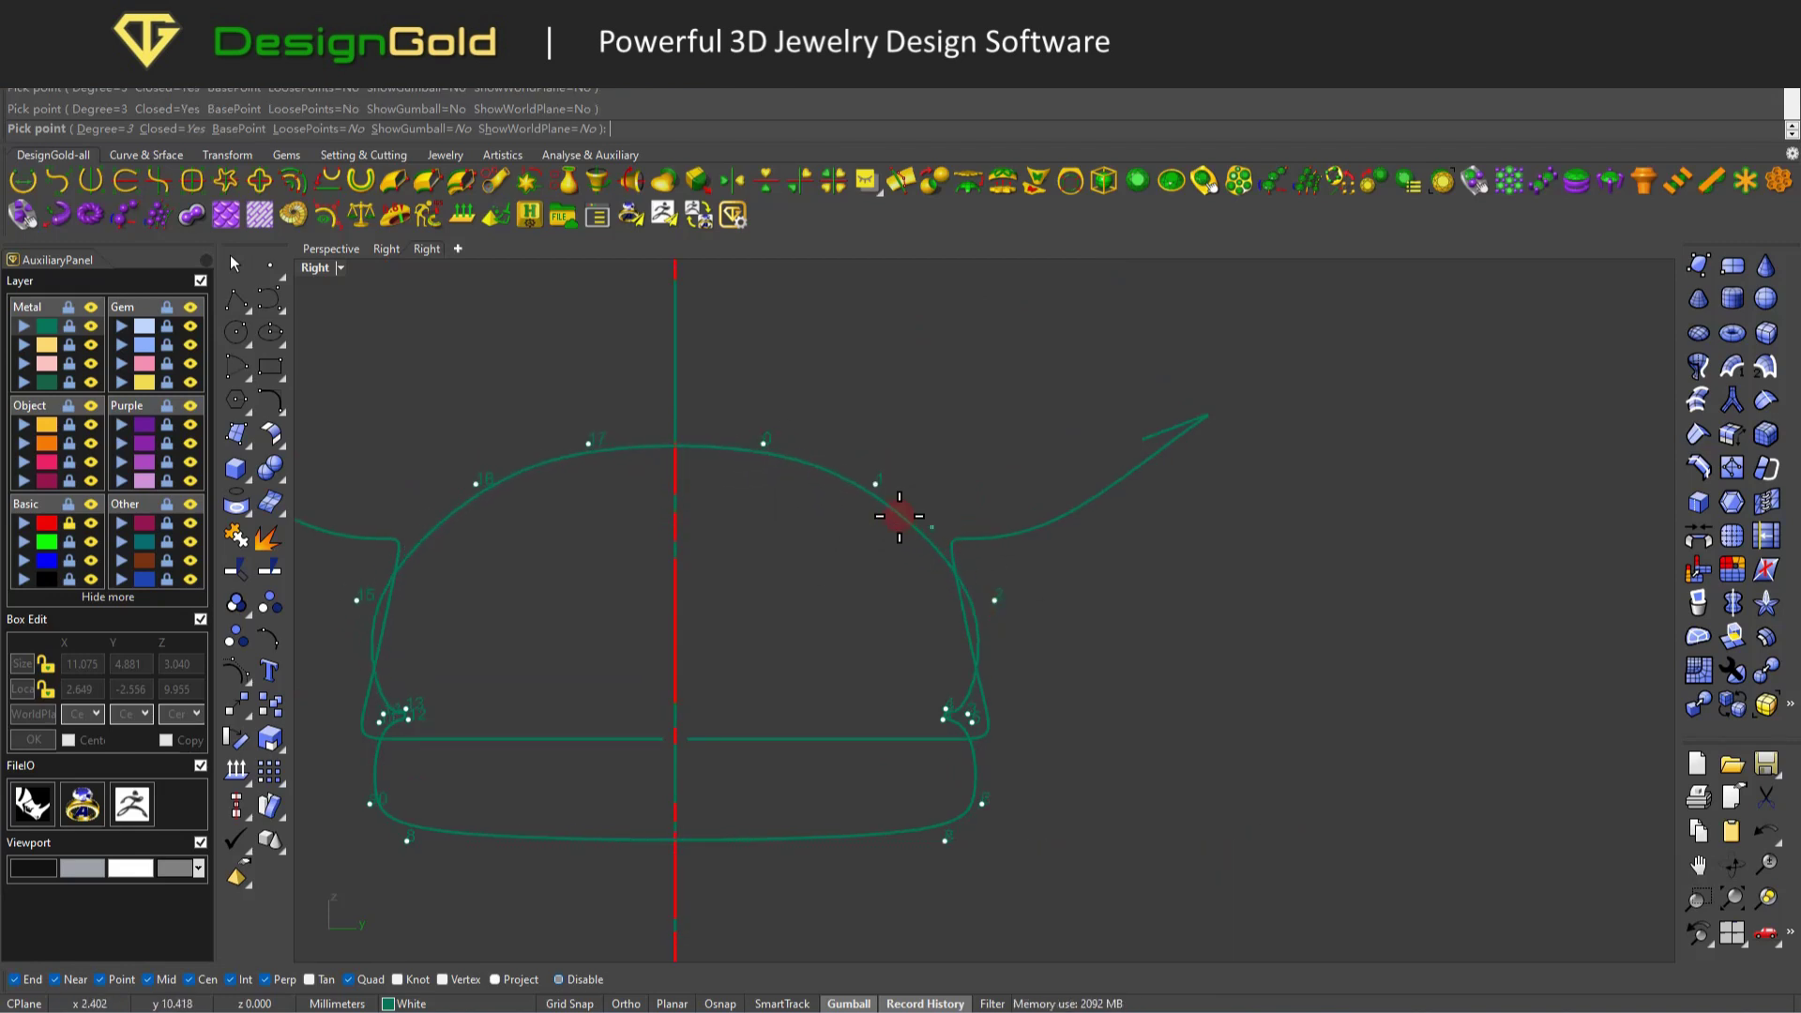
left_click(889, 475)
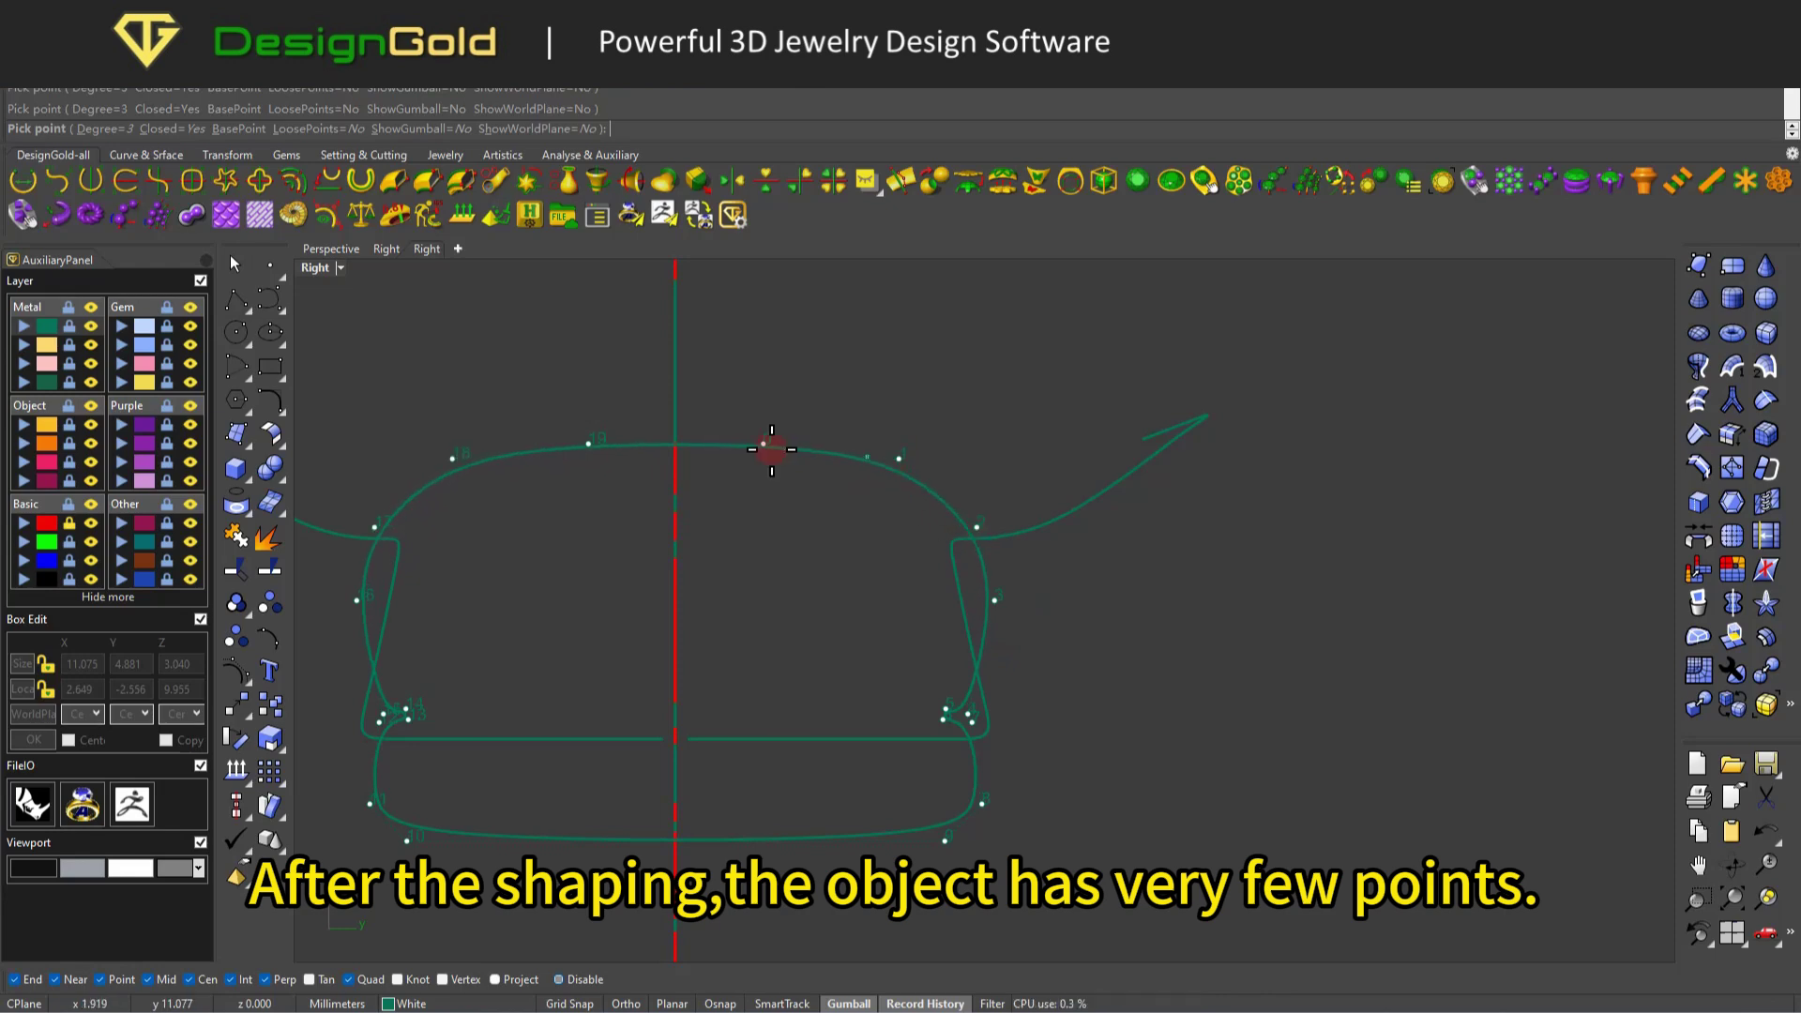
scroll(829, 482, "down", 2)
scroll(683, 695, "up", 2)
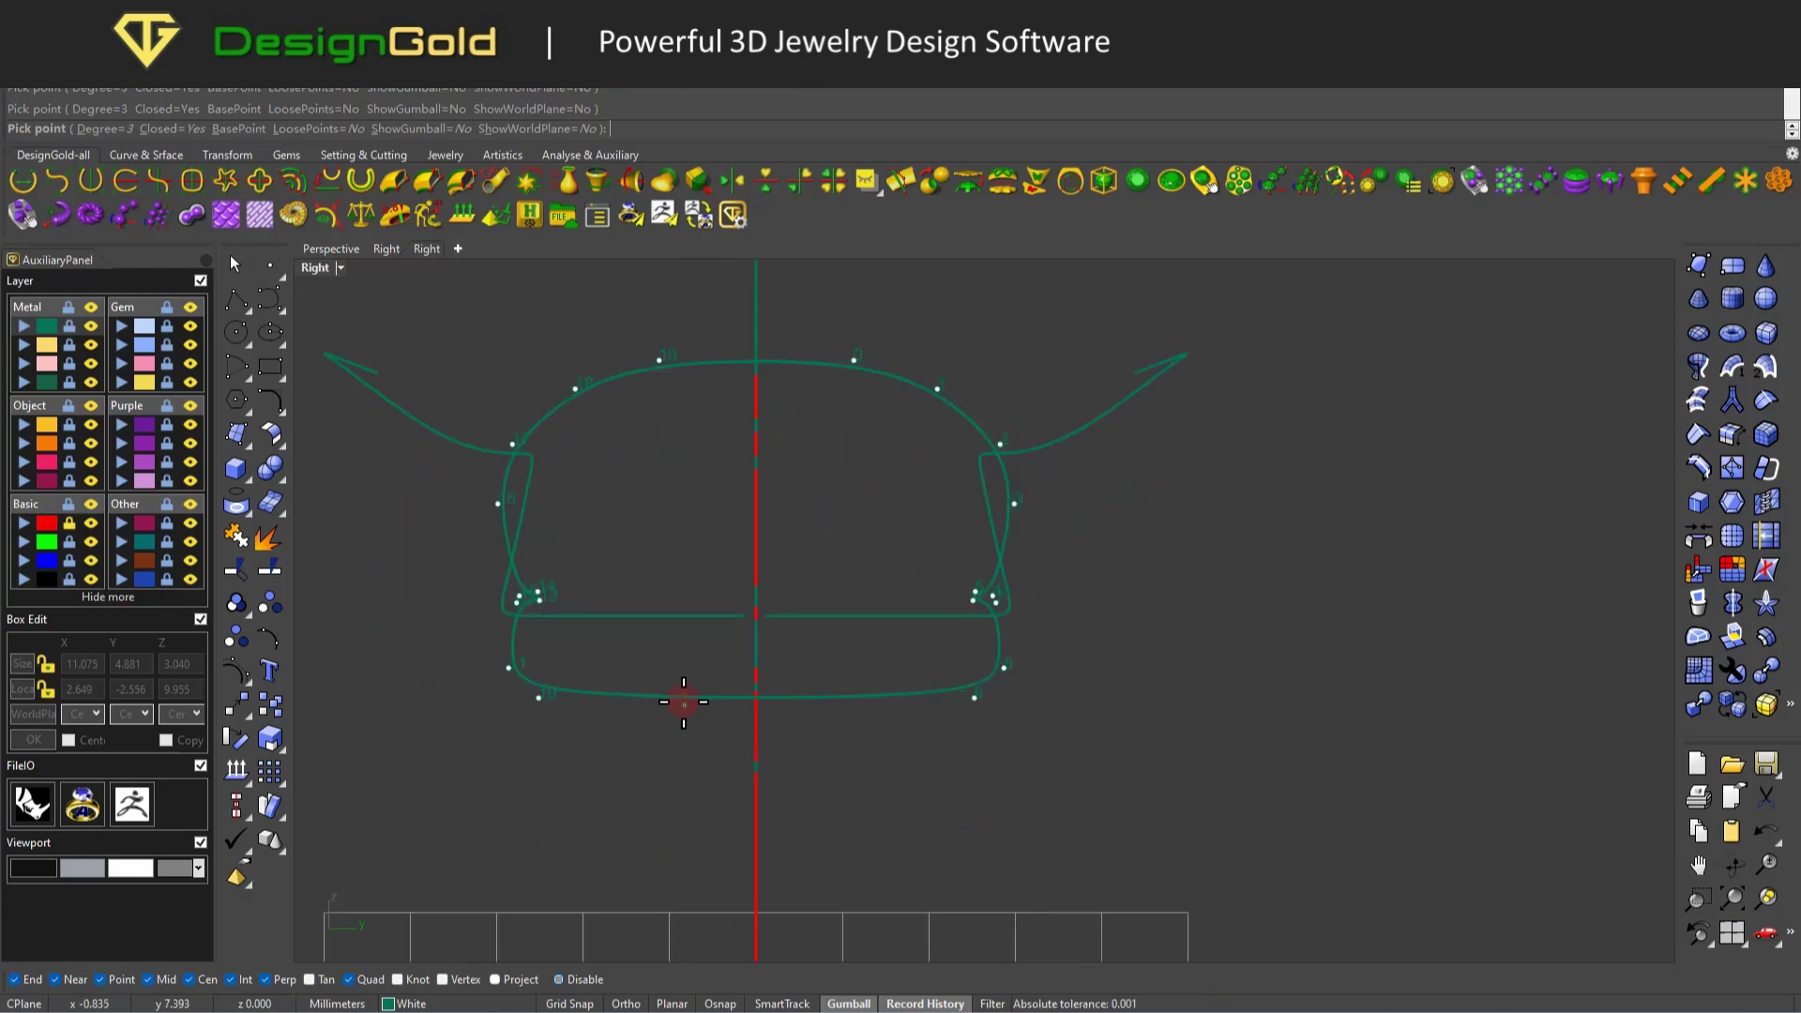
Finish the notched cross-section and move it sideways, clear of the head curves.
key("Return")
scroll(886, 643, "down", 2)
left_click(863, 562)
left_click_drag(837, 601, 1039, 611)
scroll(703, 622, "up", 3)
left_click(1357, 648)
left_click(1622, 655)
scroll(1077, 655, "down", 4)
scroll(1031, 536, "up", 2)
Place a copy of the cross-section above the first one and show its control points.
left_click_drag(987, 526, 998, 398)
scroll(995, 583, "down", 3)
key("F10")
scroll(858, 471, "up", 4)
scroll(1179, 591, "down", 2)
Smooth the side notch points of the copied cross-section in X, Y and Z with a smooth factor of 0.560352.
left_click_drag(870, 555, 1177, 596)
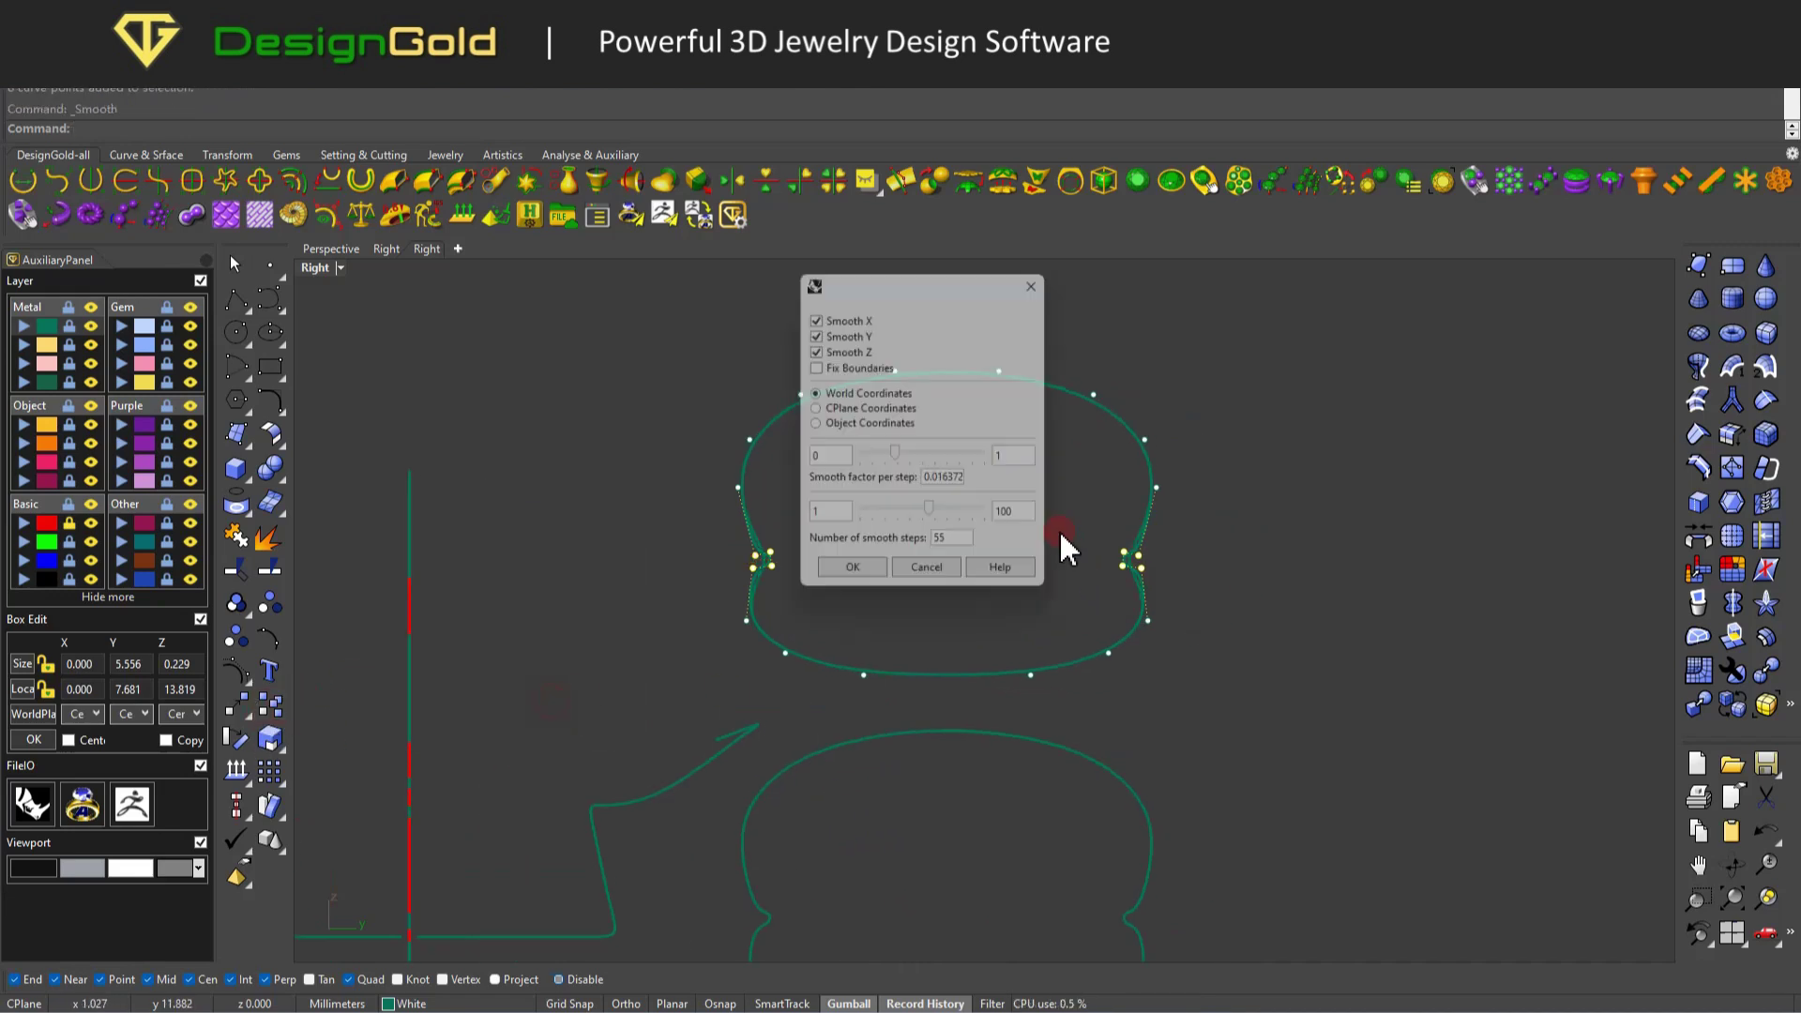
left_click_drag(1388, 504, 1443, 505)
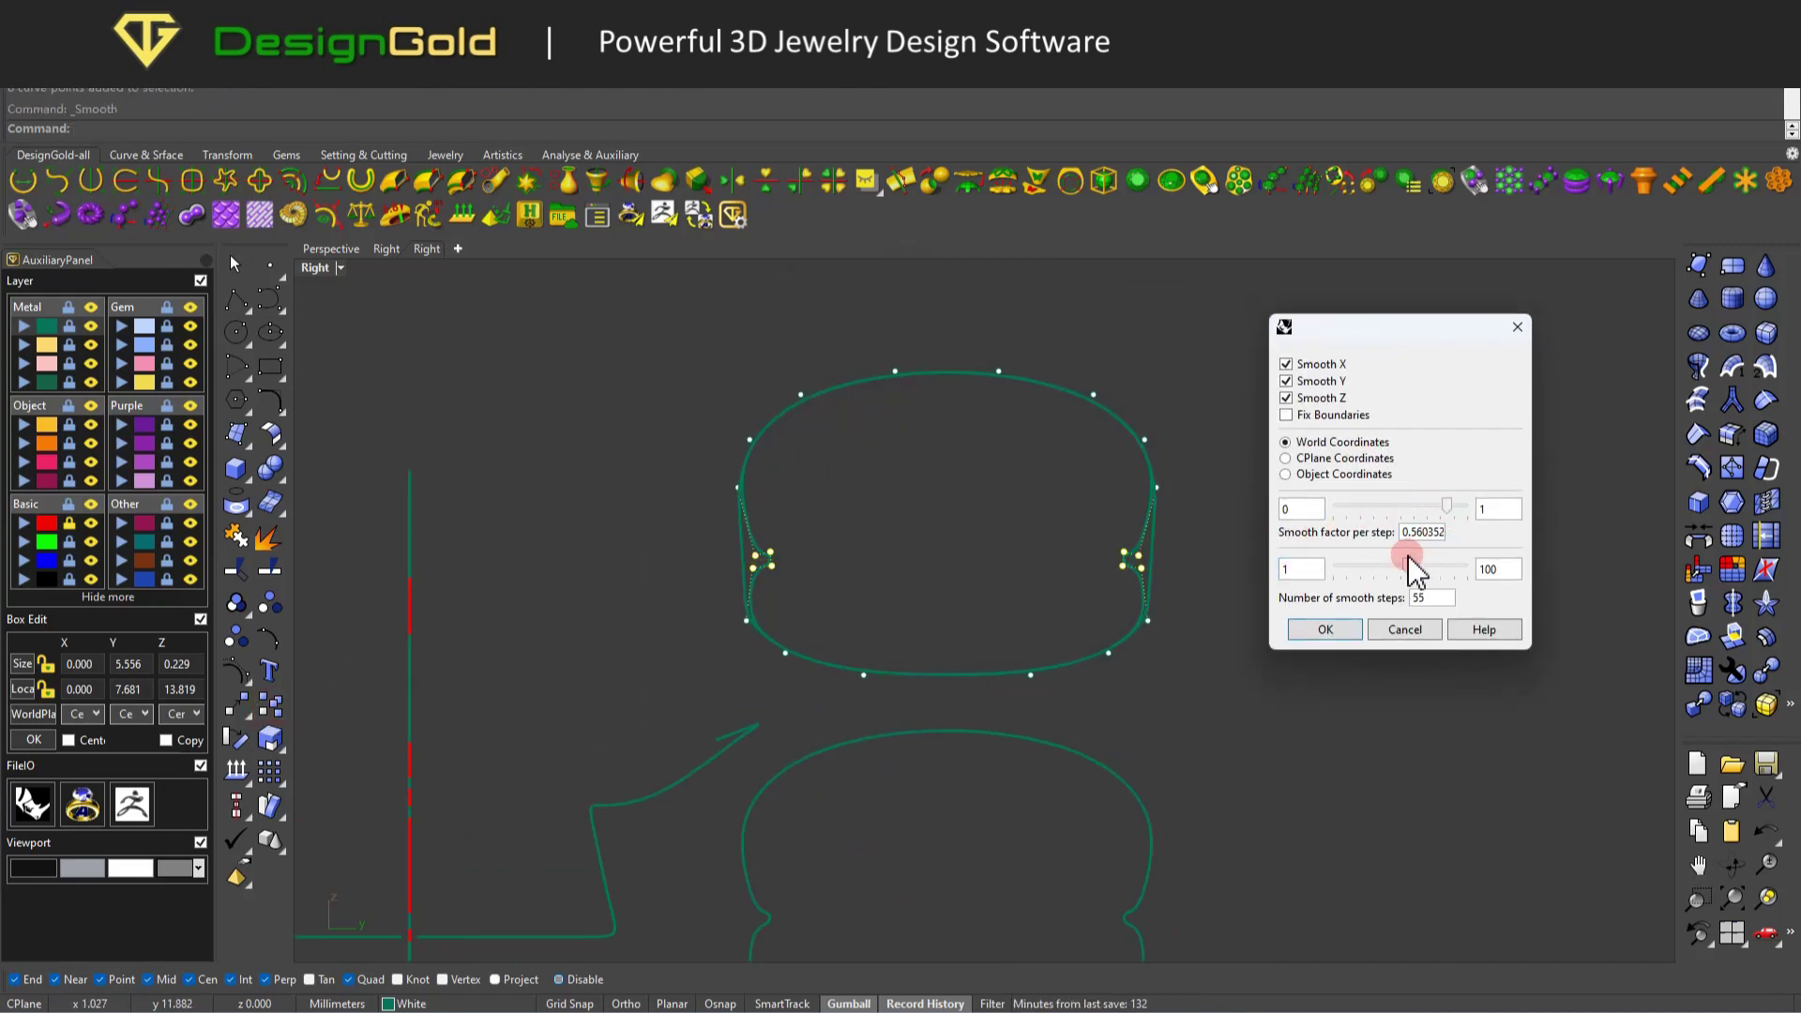
left_click(1325, 629)
Smooth the lower side points of the copied cross-section with a smooth factor of 0.016372 over 85 steps.
right_click_drag(734, 608, 631, 668)
left_click_drag(1161, 537, 1159, 561)
middle_click(1159, 563)
left_click(1161, 575)
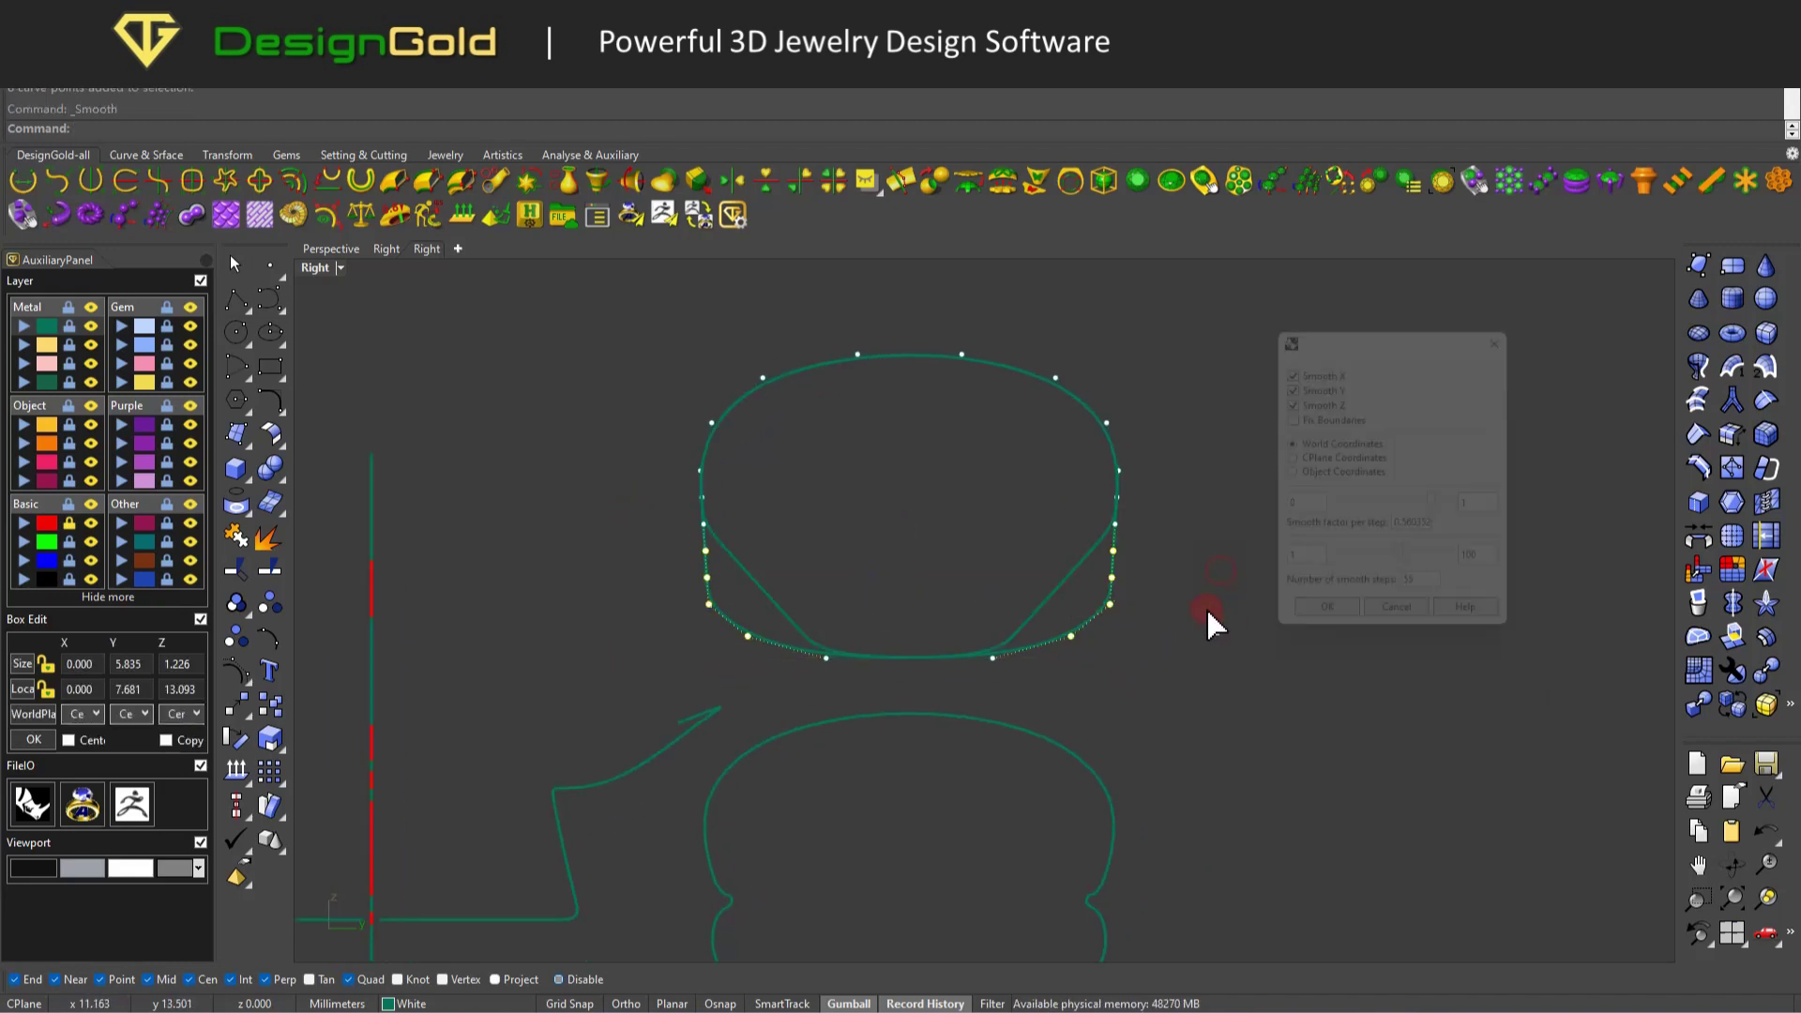
left_click_drag(1444, 508, 1386, 511)
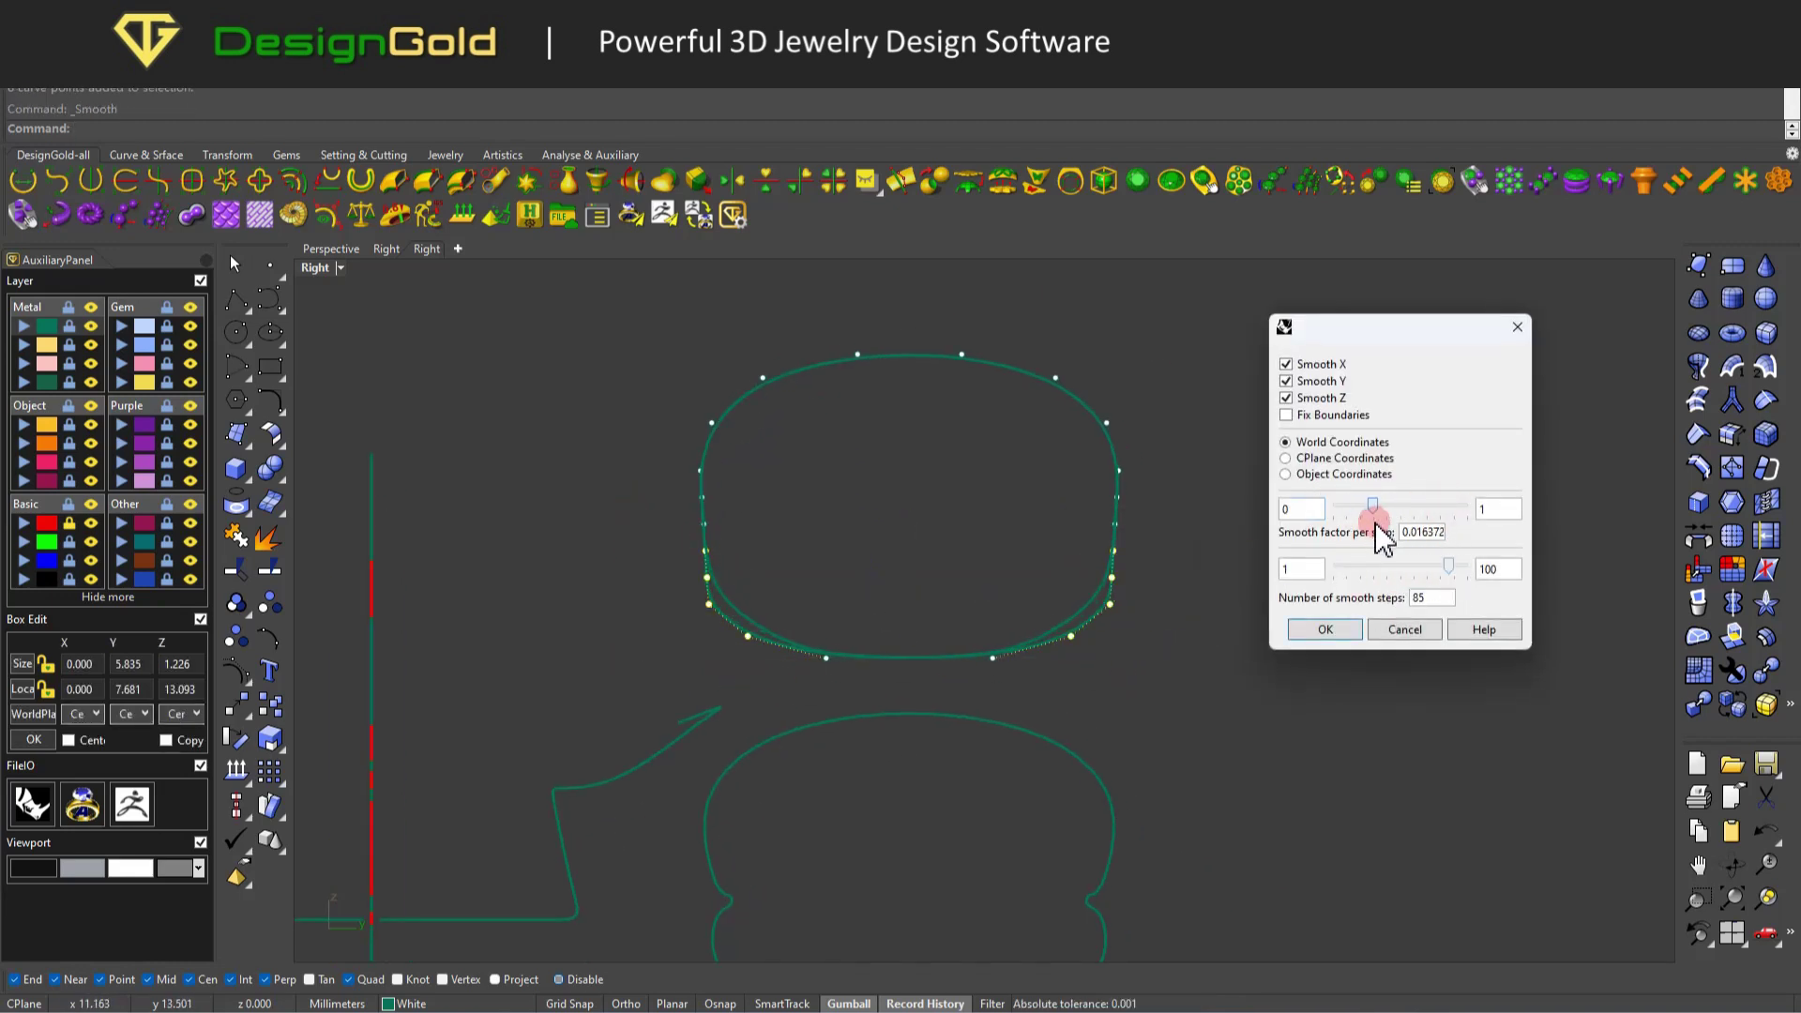
left_click(1325, 628)
Smooth the upper and side points of the copied cross-section with a smooth factor of 0.014571 over 85 steps.
scroll(964, 591, "down", 3)
scroll(1000, 621, "up", 2)
right_click_drag(999, 621, 1013, 466)
left_click(1013, 461)
left_click_drag(941, 406, 1057, 403)
scroll(1093, 483, "up", 3)
left_click(1337, 673)
left_click_drag(1363, 673, 1364, 673)
middle_click(1363, 673)
left_click(1317, 660)
left_click_drag(1374, 508, 1325, 657)
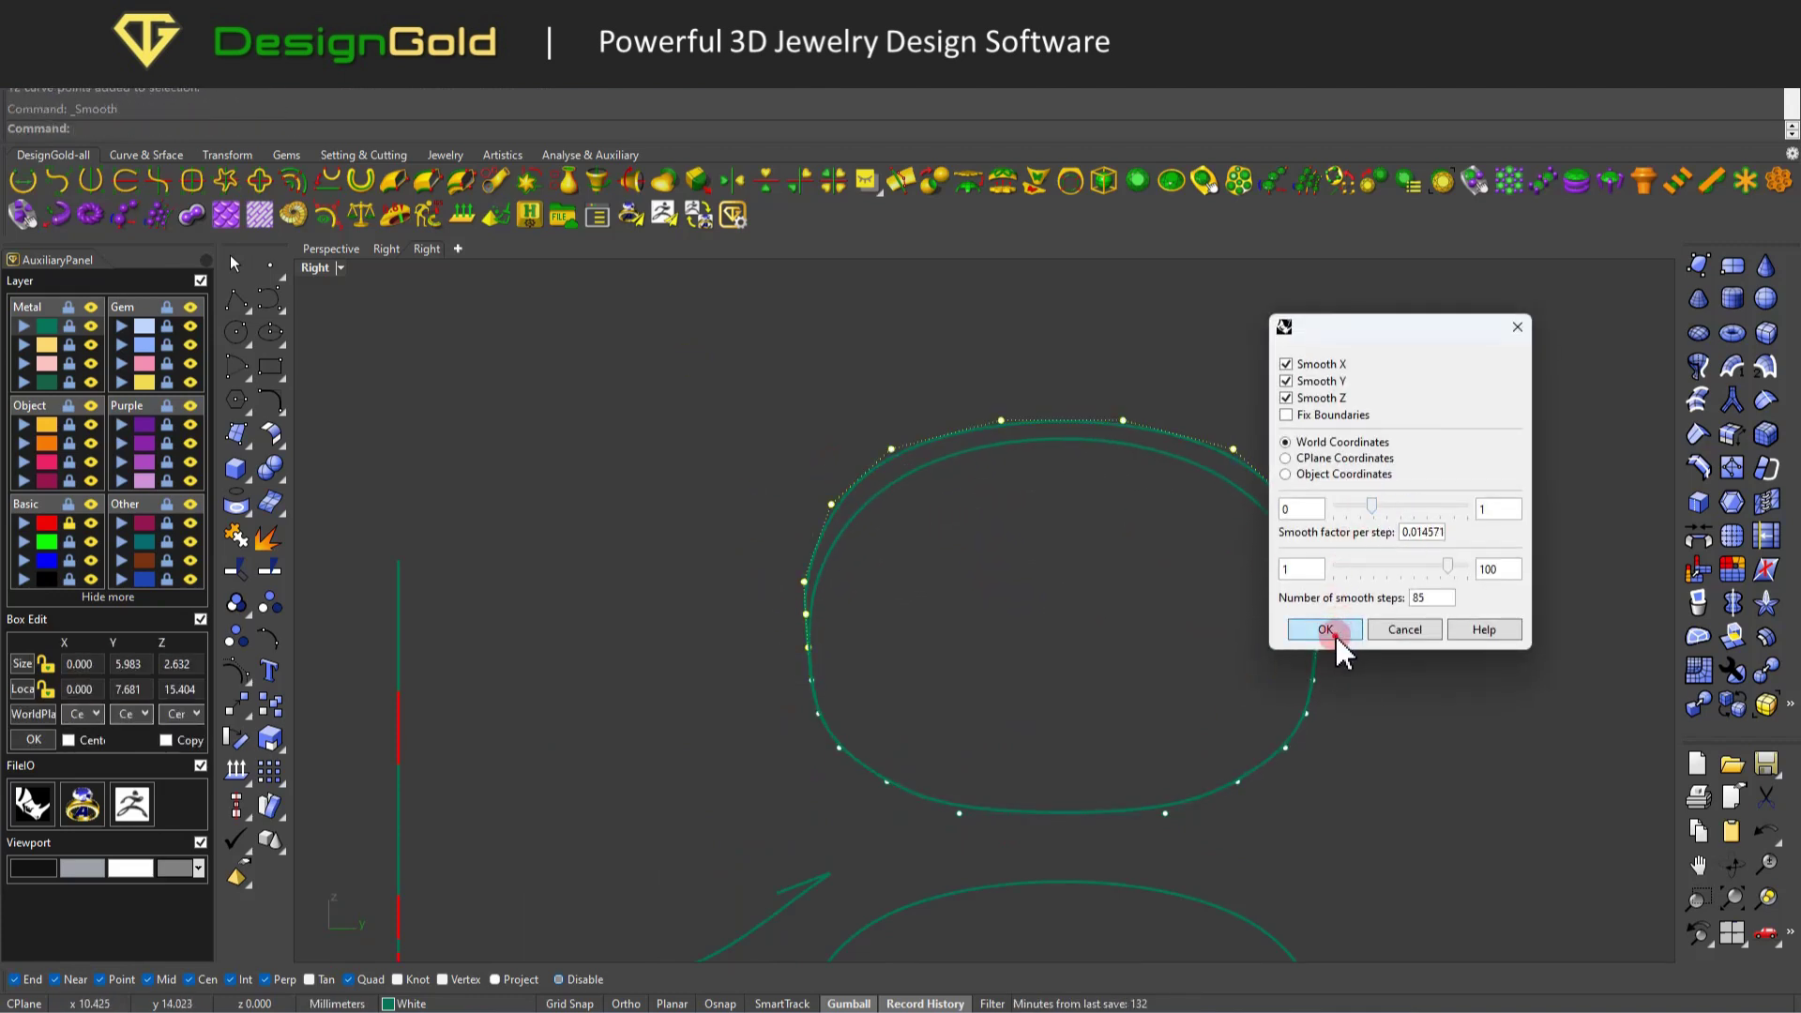
left_click(1335, 638)
Hide the cross-section's control points and start a Sweep4 surface with the four head curves as rails.
scroll(1313, 668, "down", 2)
left_click(1264, 739)
key("F10")
right_click_drag(1124, 622, 697, 424)
right_click_drag(875, 593, 841, 572)
left_click(793, 729)
right_click_drag(793, 729, 852, 626)
right_click_drag(705, 621, 647, 662)
Assign the cross-section curves at points along the rails and generate the Sweep4 head surface.
left_click(928, 538)
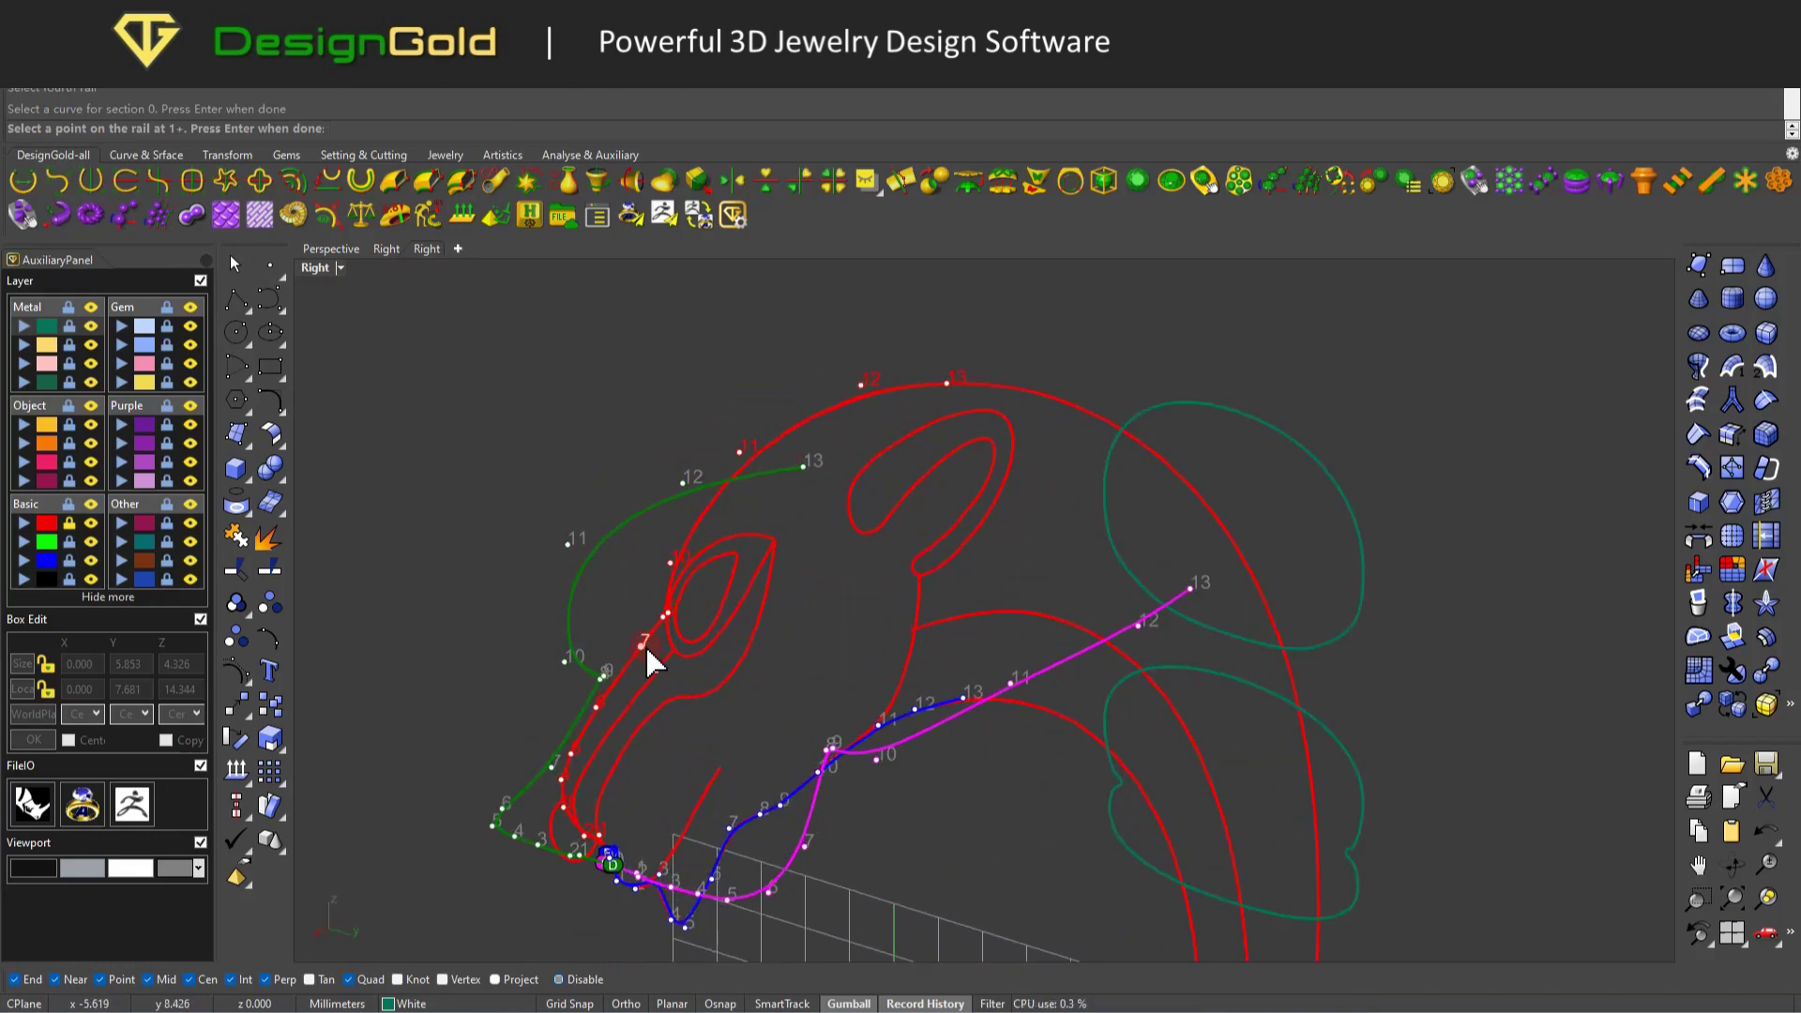
left_click(671, 621)
right_click_drag(828, 654, 910, 483)
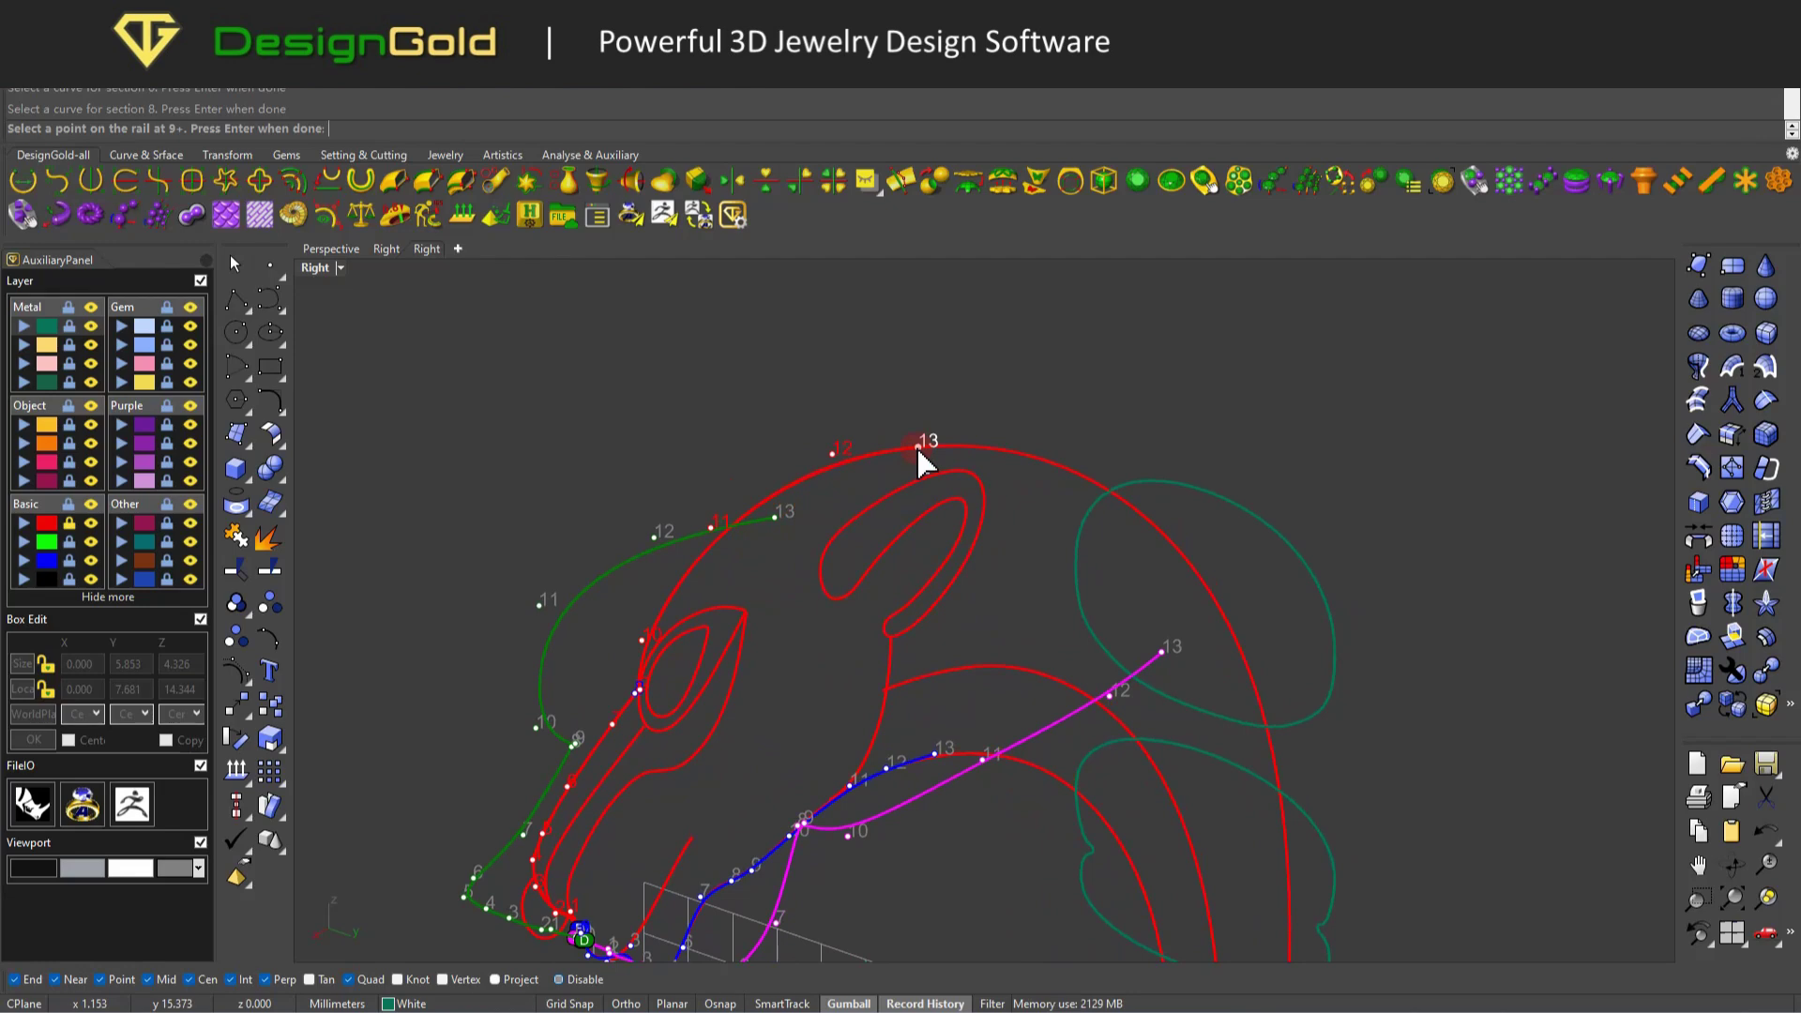
key("Return")
right_click_drag(808, 534, 1078, 619)
left_click(1353, 638)
Reshape the upper points of the notched cross-section into a narrower raised hump with stepped shoulders on both sides.
right_click_drag(1219, 628, 947, 623)
left_click(1010, 580)
mouse_move(1129, 522)
right_mouse_down()
mouse_move(1017, 535)
mouse_move(1129, 595)
mouse_move(1309, 483)
right_mouse_up()
left_click(1303, 466)
scroll(1304, 466, "up", 3)
left_click(1381, 460)
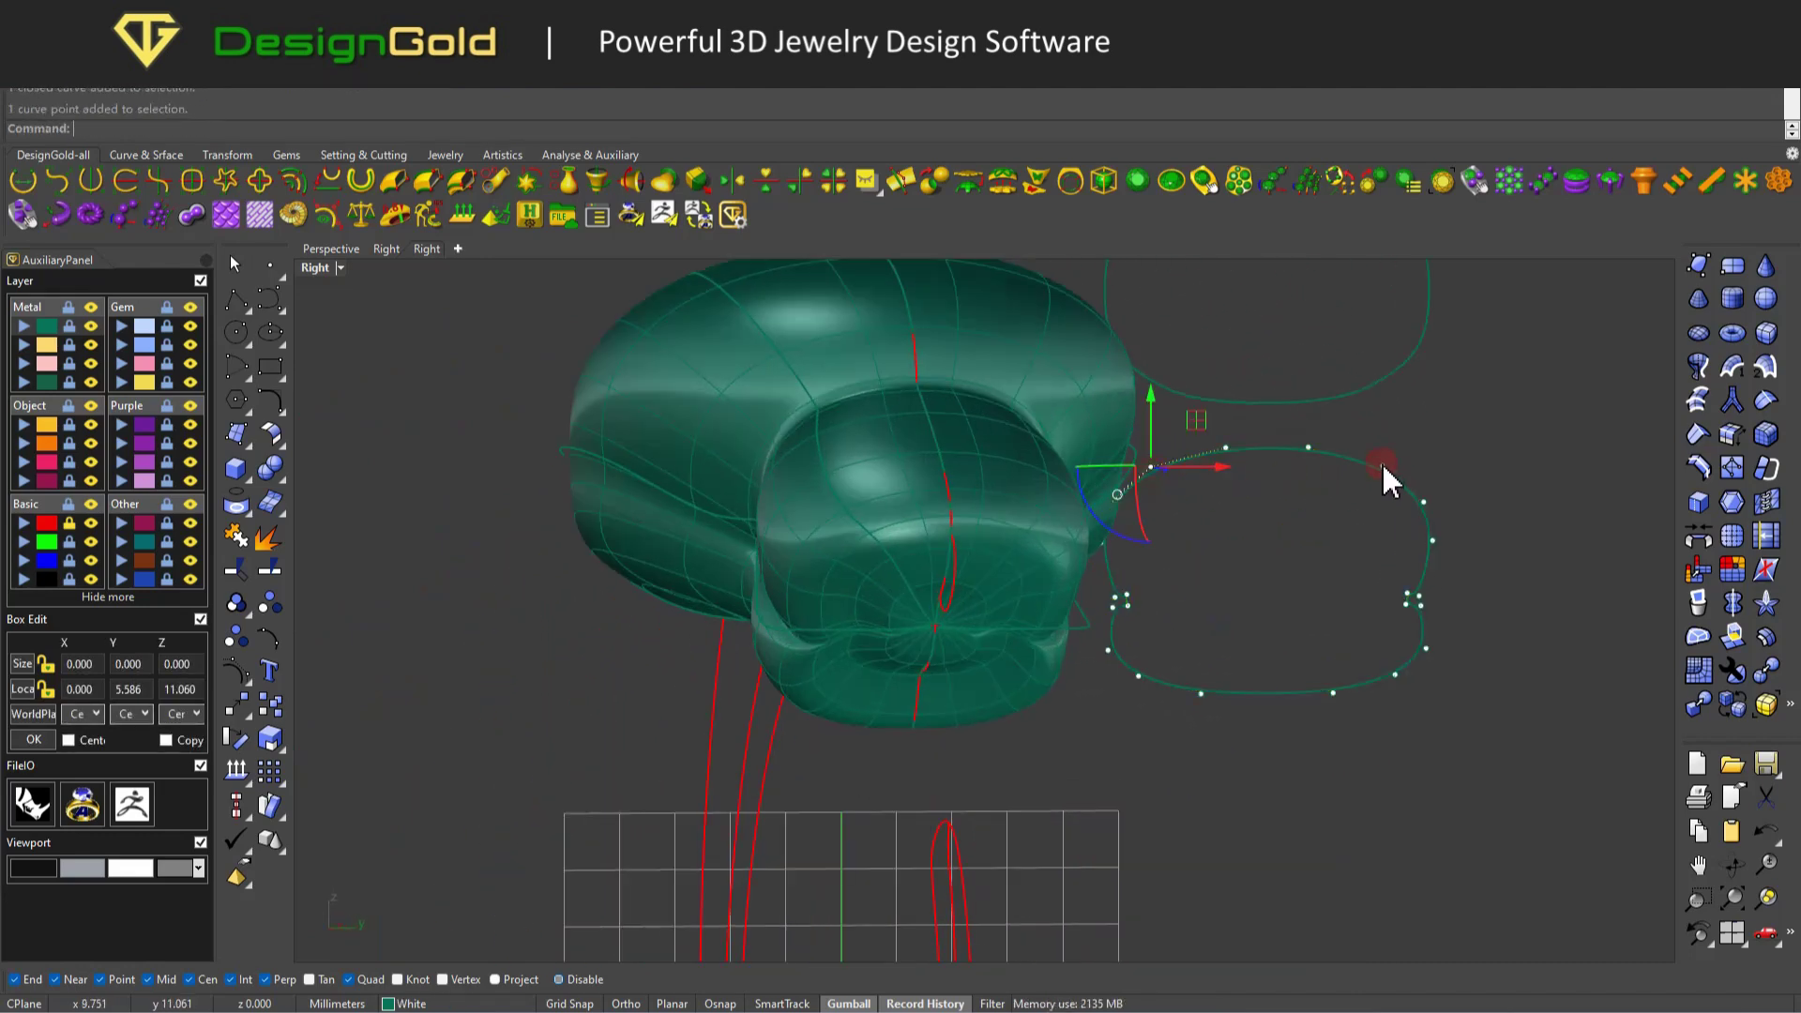
left_click_drag(1266, 415, 1208, 482)
scroll(1139, 515, "down", 2)
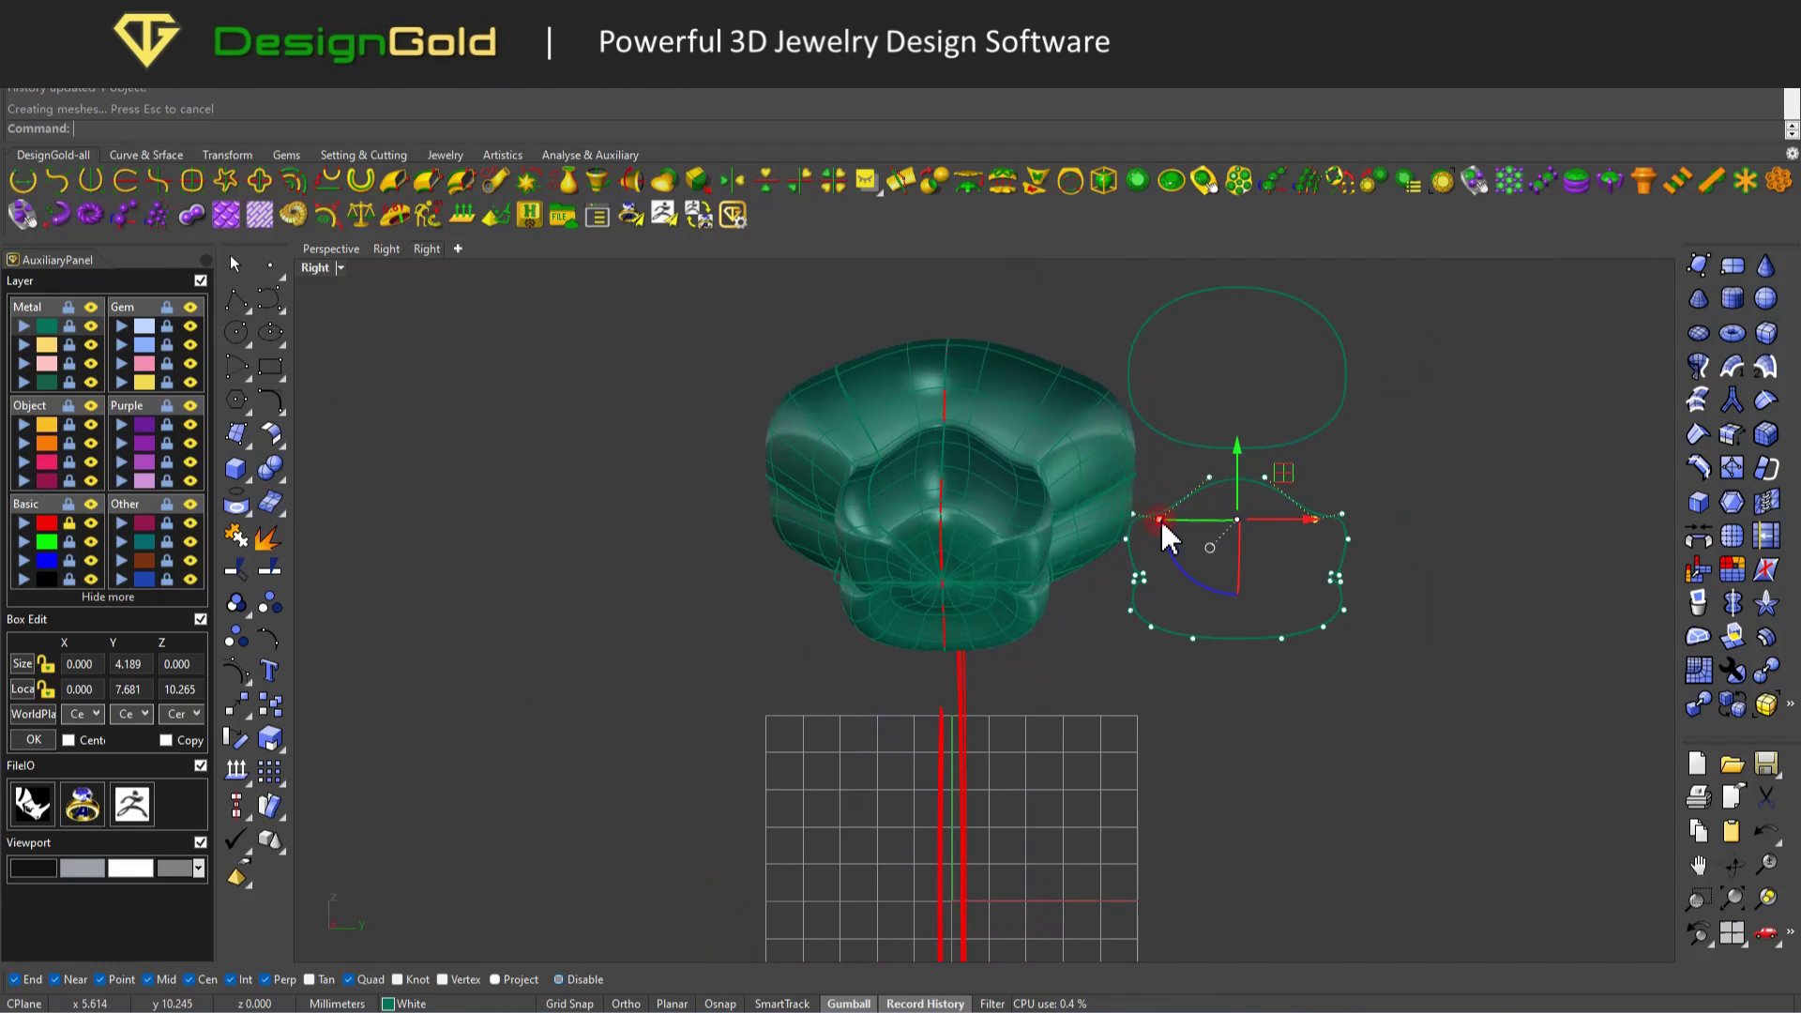
left_click_drag(1238, 494, 1186, 475)
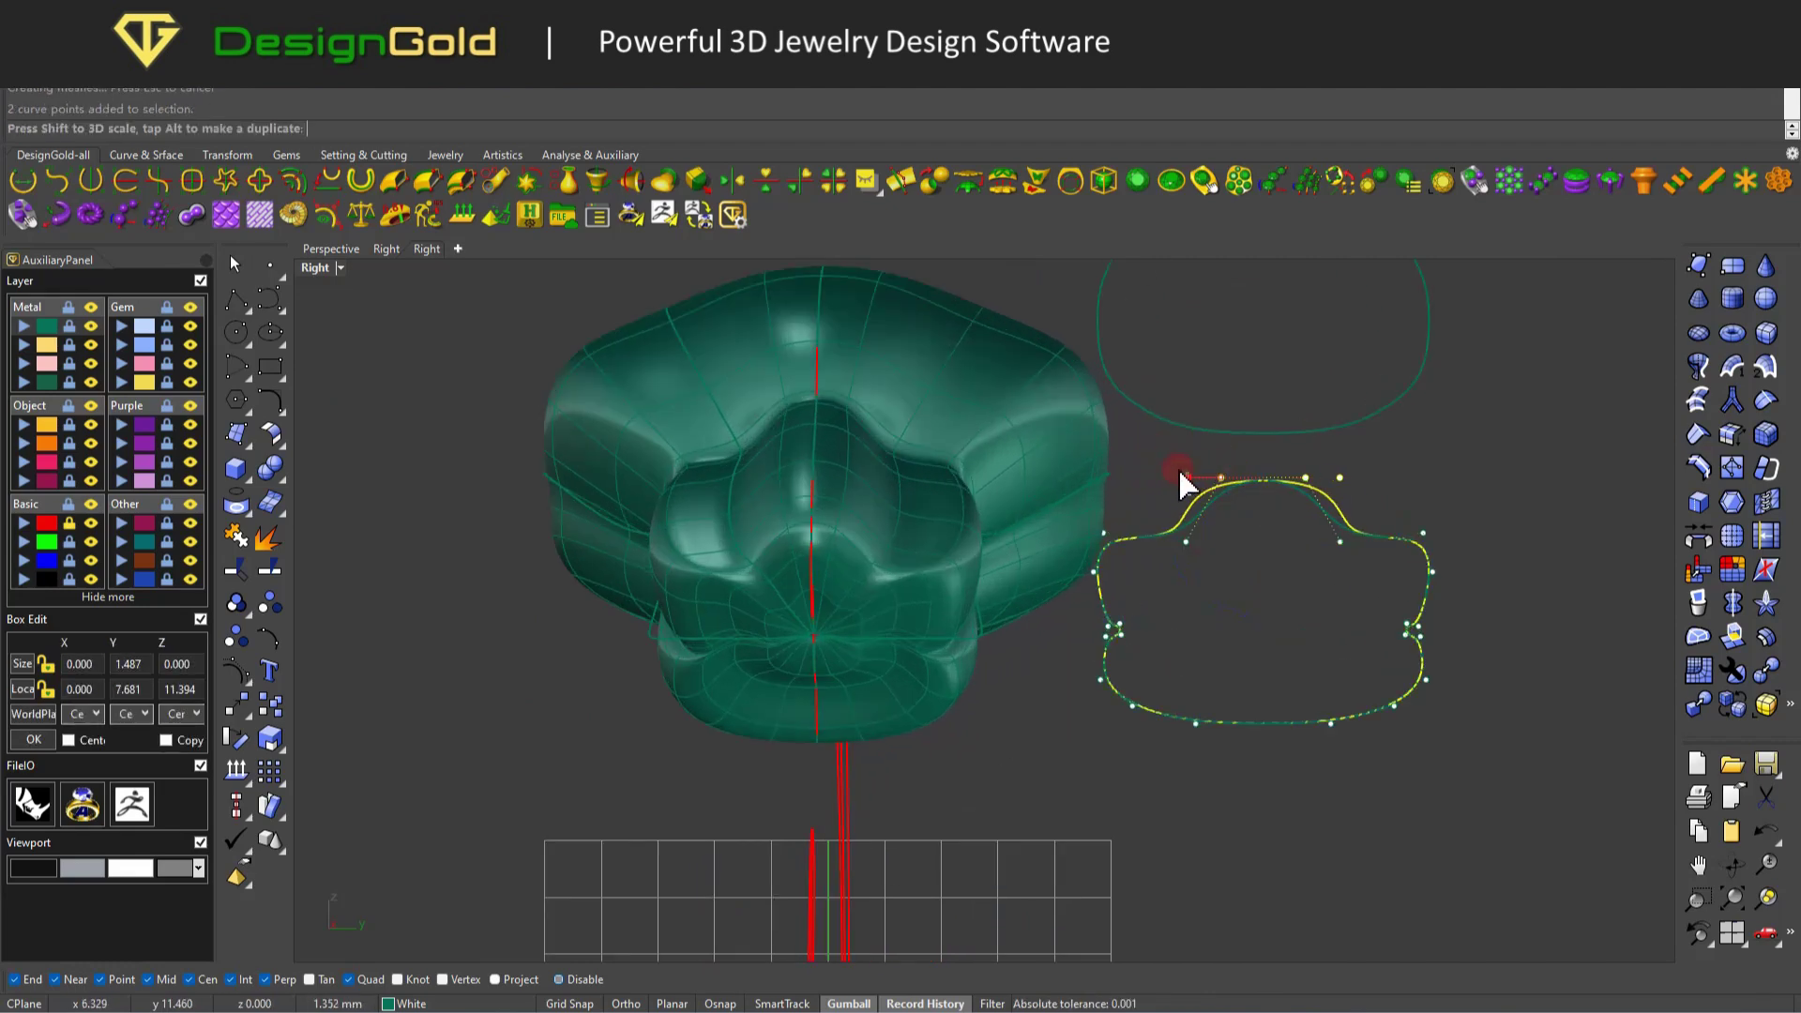
Adjust the shoulder and widest side points of the notched cross-section to refine the head's forehead and cheeks.
scroll(1152, 530, "down", 1)
right_click_drag(1146, 531, 1476, 675, "ctrl+shift")
scroll(943, 522, "up", 2)
scroll(1306, 684, "up", 2)
left_click(1343, 643, "shift")
left_click_drag(1347, 647, 1426, 594)
right_click_drag(1426, 594, 1423, 645, "ctrl+shift")
left_click(1239, 664)
left_click_drag(1459, 591, 1393, 575)
right_click_drag(1392, 575, 723, 695, "ctrl+shift")
Adjust the front control points of the lower rail curve in the front view to reshape the mouth end.
key("ctrl+F2")
scroll(1370, 648, "up", 3)
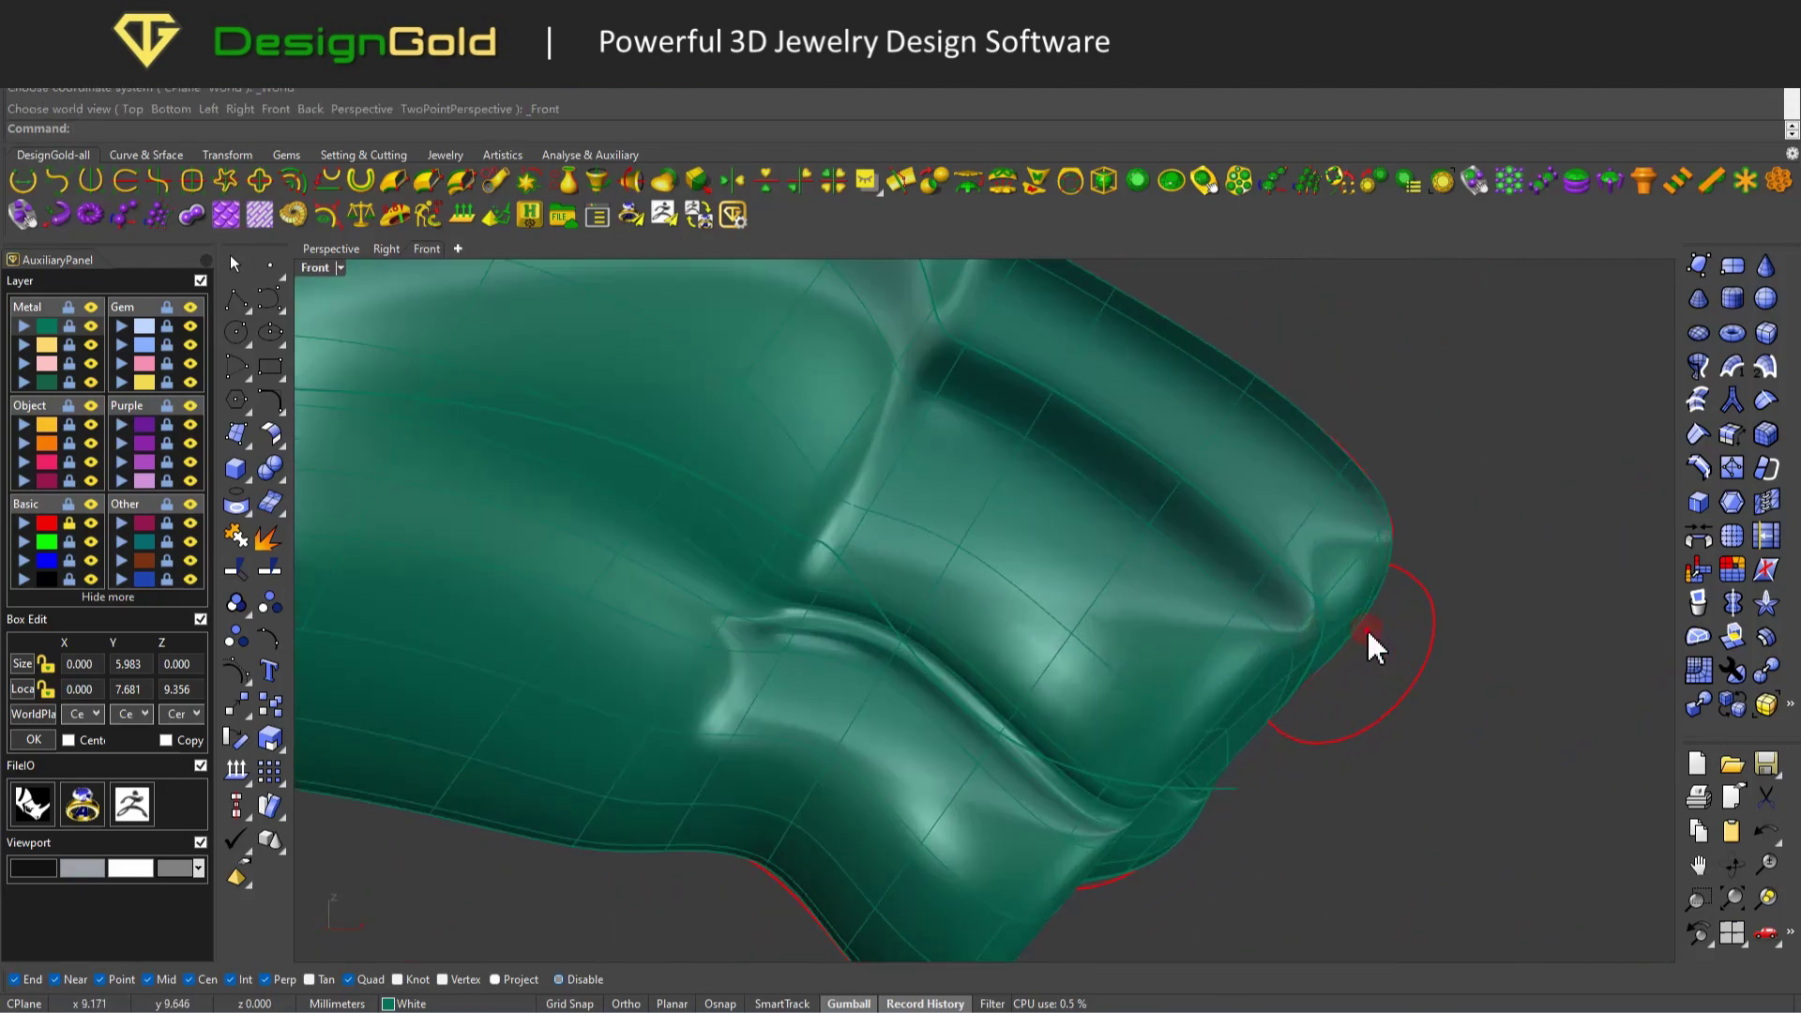
left_click(1366, 626)
scroll(1219, 711, "down", 2)
left_click(1165, 677)
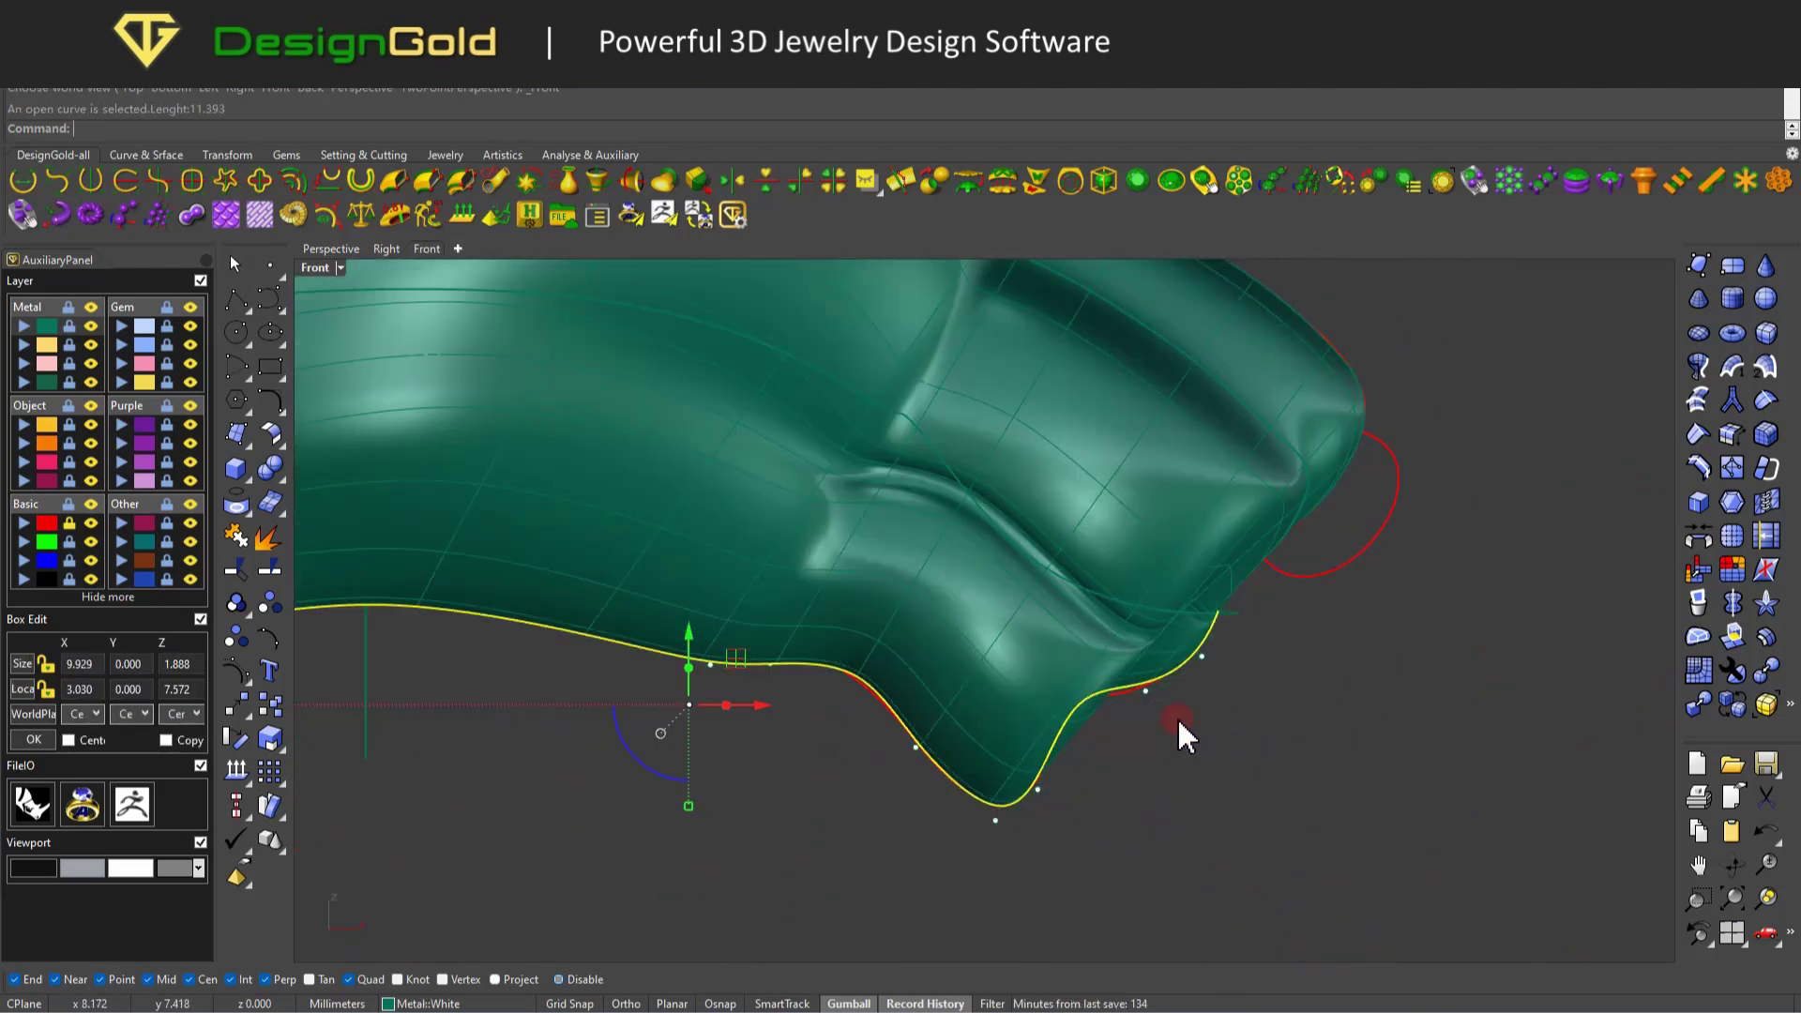
right_click_drag(1105, 627, 1201, 756)
left_click_drag(1093, 757, 1096, 661)
mouse_move(1095, 660)
right_mouse_down()
mouse_move(941, 631)
mouse_move(941, 748)
mouse_move(965, 619)
mouse_move(921, 593)
mouse_move(1097, 631)
right_mouse_up()
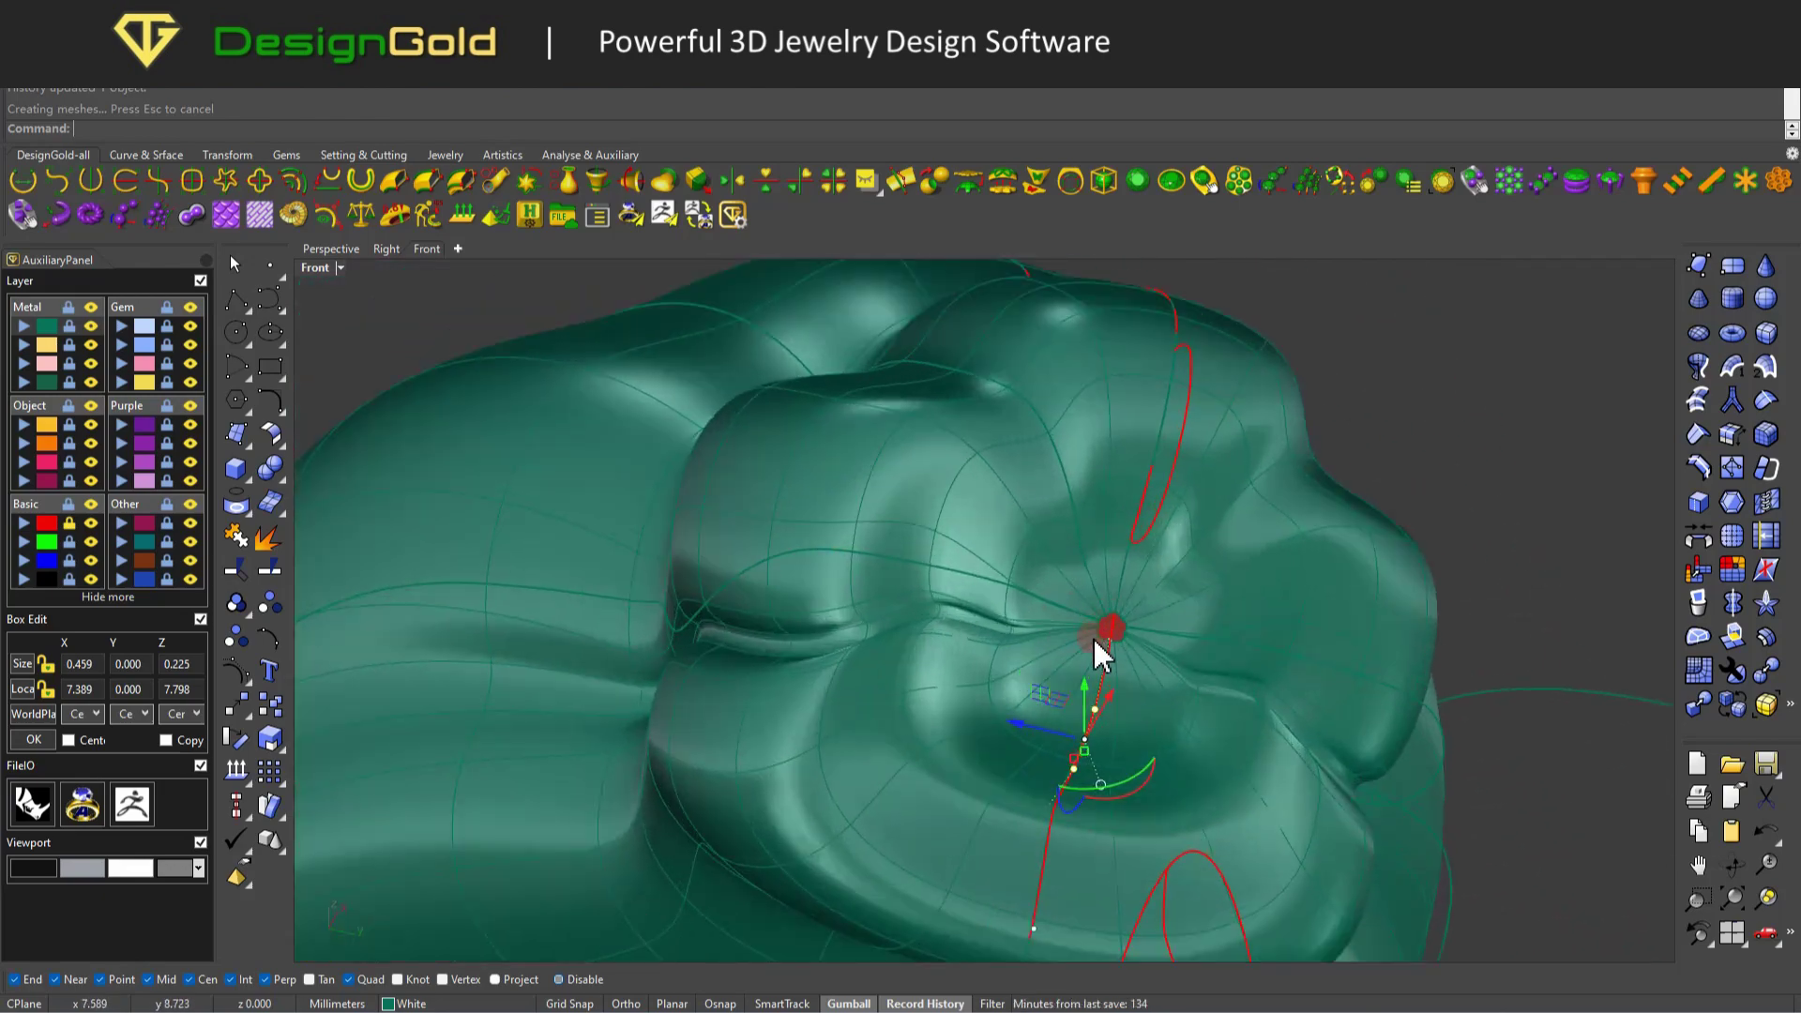
Spread the front control points of the side rails at the mouth tip symmetrically to about 0.61 mm apart.
scroll(1205, 745, "up", 2)
type("C")
right_click_drag(1201, 747, 1113, 614)
left_click(1125, 620)
left_click(1165, 684)
right_click_drag(1166, 684, 801, 684)
left_click(830, 647)
left_click(896, 696)
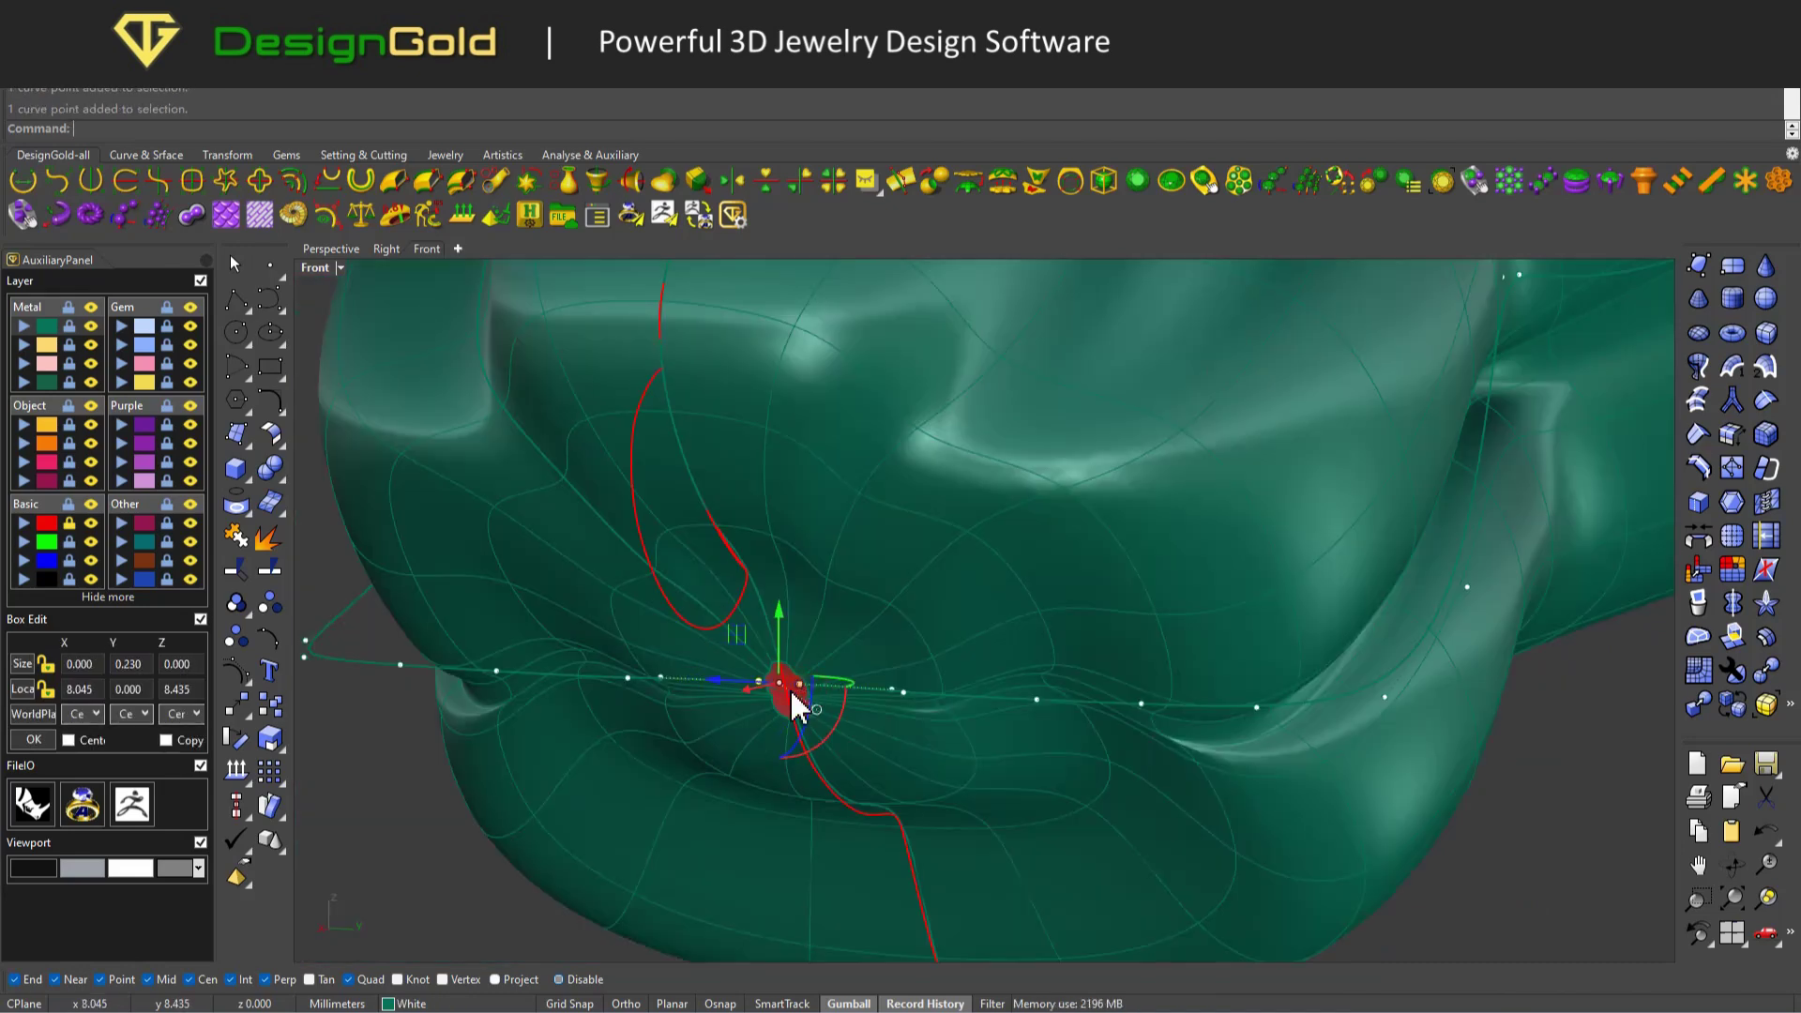
right_click_drag(919, 679, 836, 784)
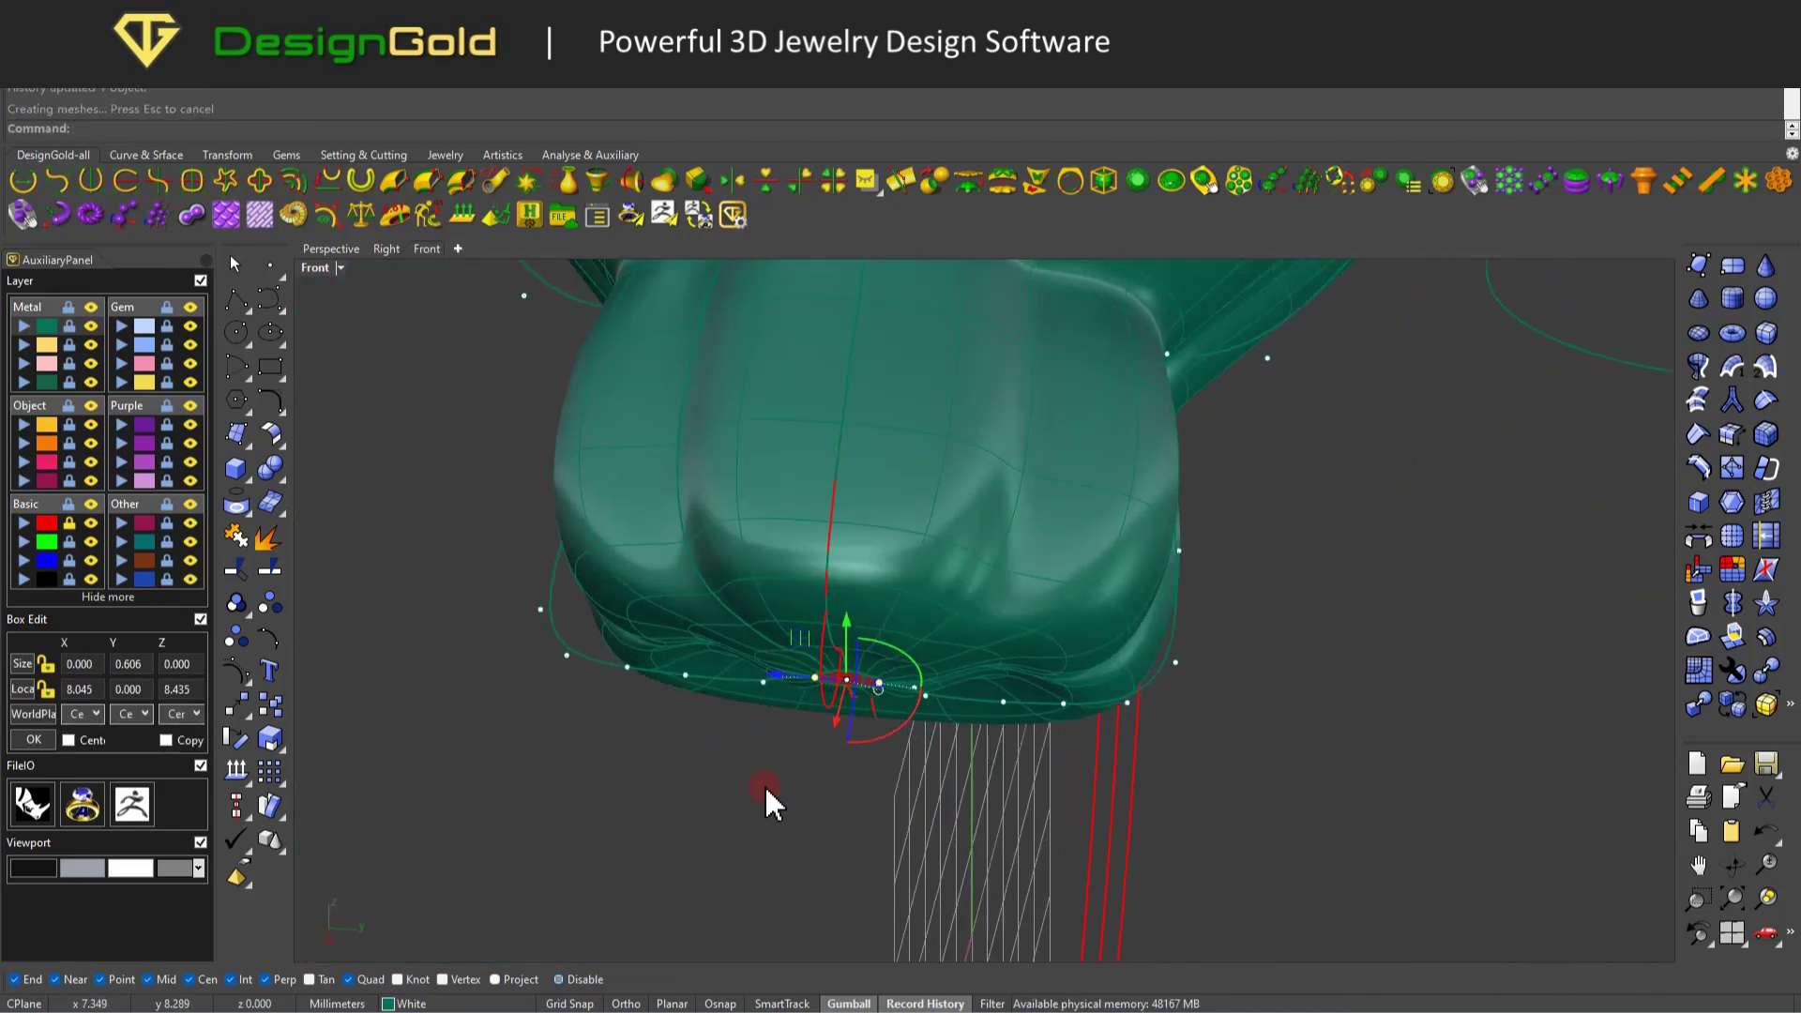
Spread the neighbouring side-rail points at the mouth symmetrically to about 2.18 mm wide.
mouse_move(954, 667)
left_mouse_down()
mouse_move(873, 715)
mouse_move(966, 713)
mouse_move(960, 696)
left_mouse_up()
right_click_drag(960, 696, 832, 656)
scroll(832, 655, "up", 5)
right_click_drag(856, 551, 1083, 708, "shift")
scroll(984, 655, "down", 5)
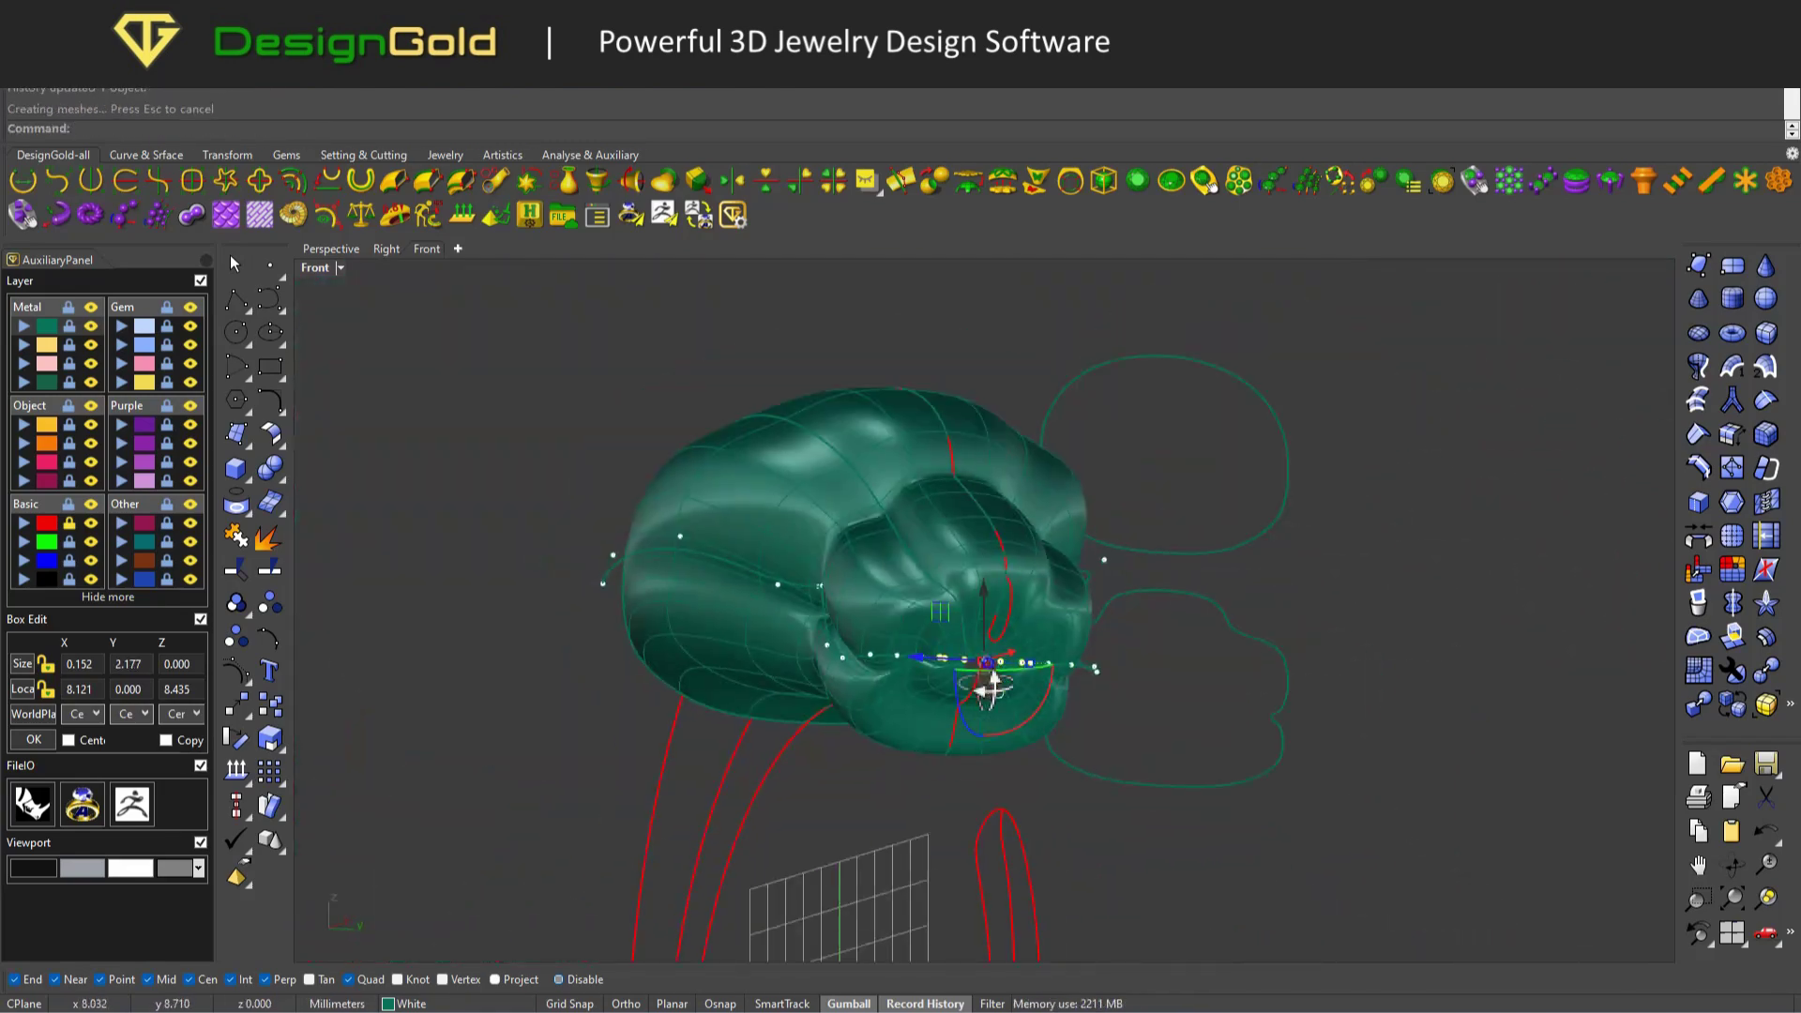
Examine the shape of the head surface around the mouth and from several directions.
scroll(1254, 610, "up", 3)
scroll(1153, 609, "down", 2)
left_click(1146, 604)
scroll(1179, 605, "down", 2)
left_click(1147, 604)
left_click(1377, 608, "shift")
left_click(1245, 773)
right_click_drag(1245, 773, 777, 502)
right_click_drag(650, 528, 886, 664)
right_click_drag(924, 577, 1058, 558)
right_click(1058, 558)
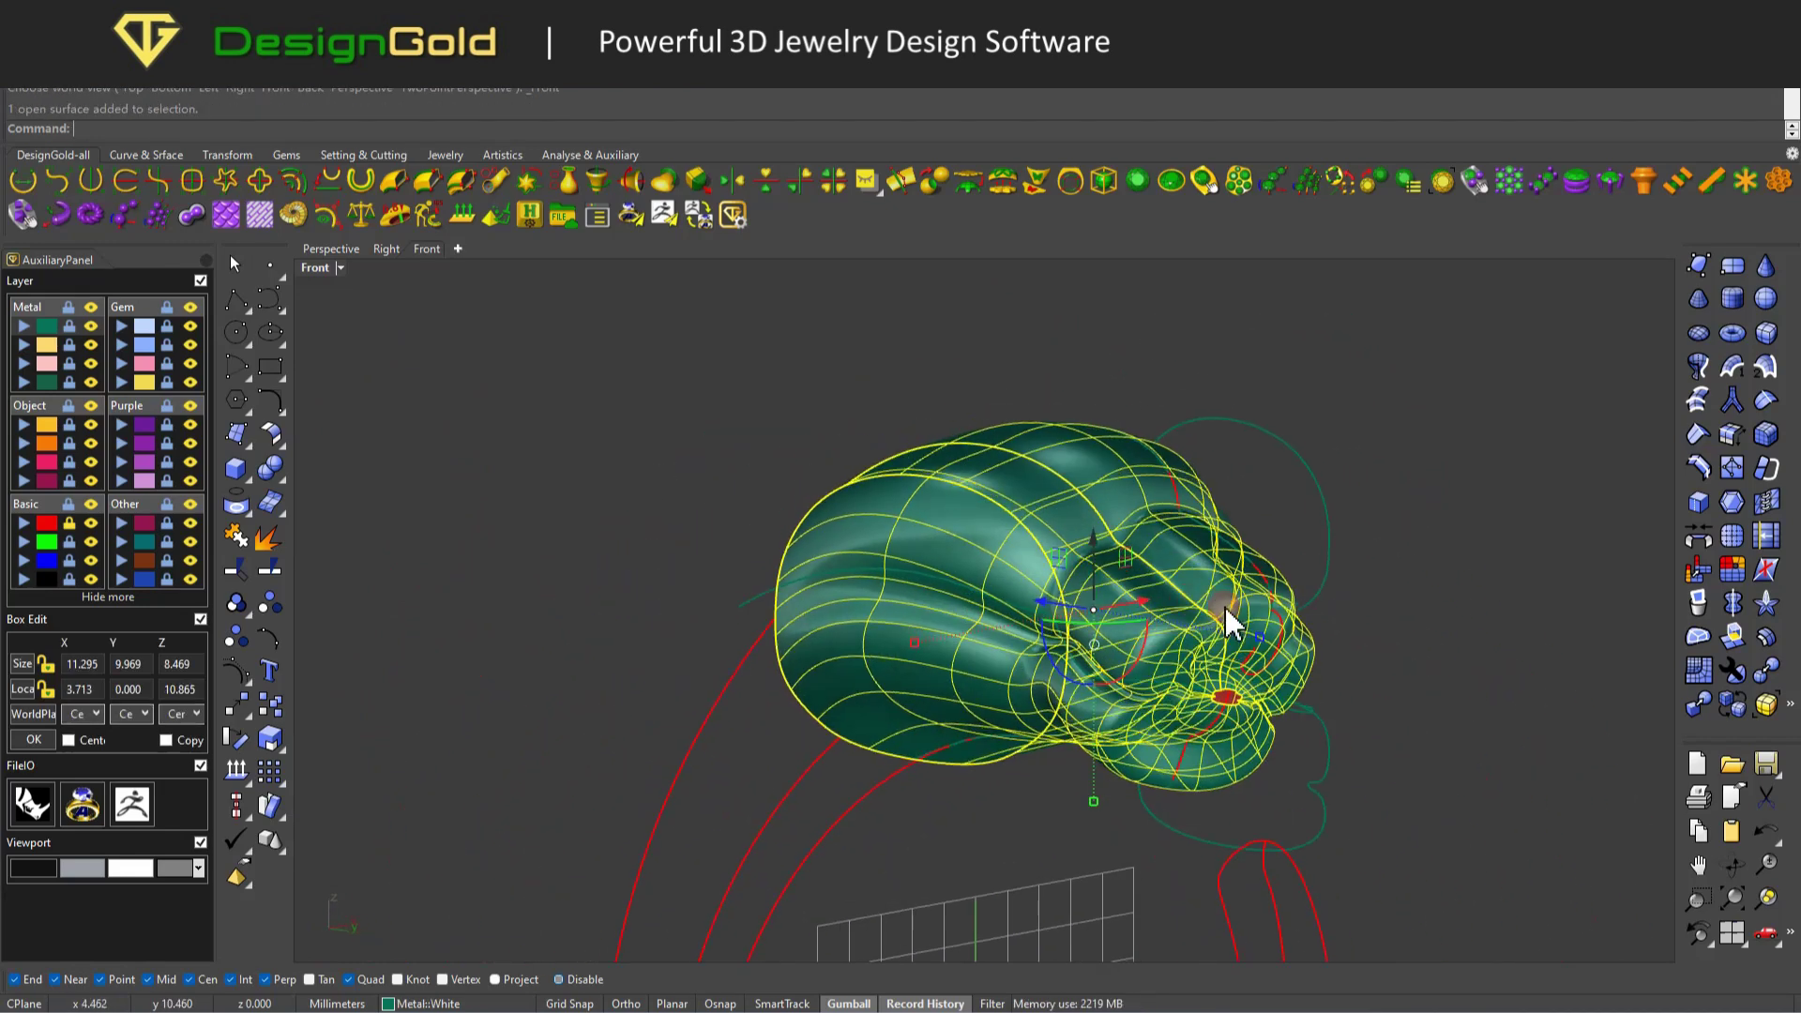
Show the notched cross-section's control points and raise its two widest side points by about 0.16 mm.
left_click(1302, 627)
left_click(1304, 630)
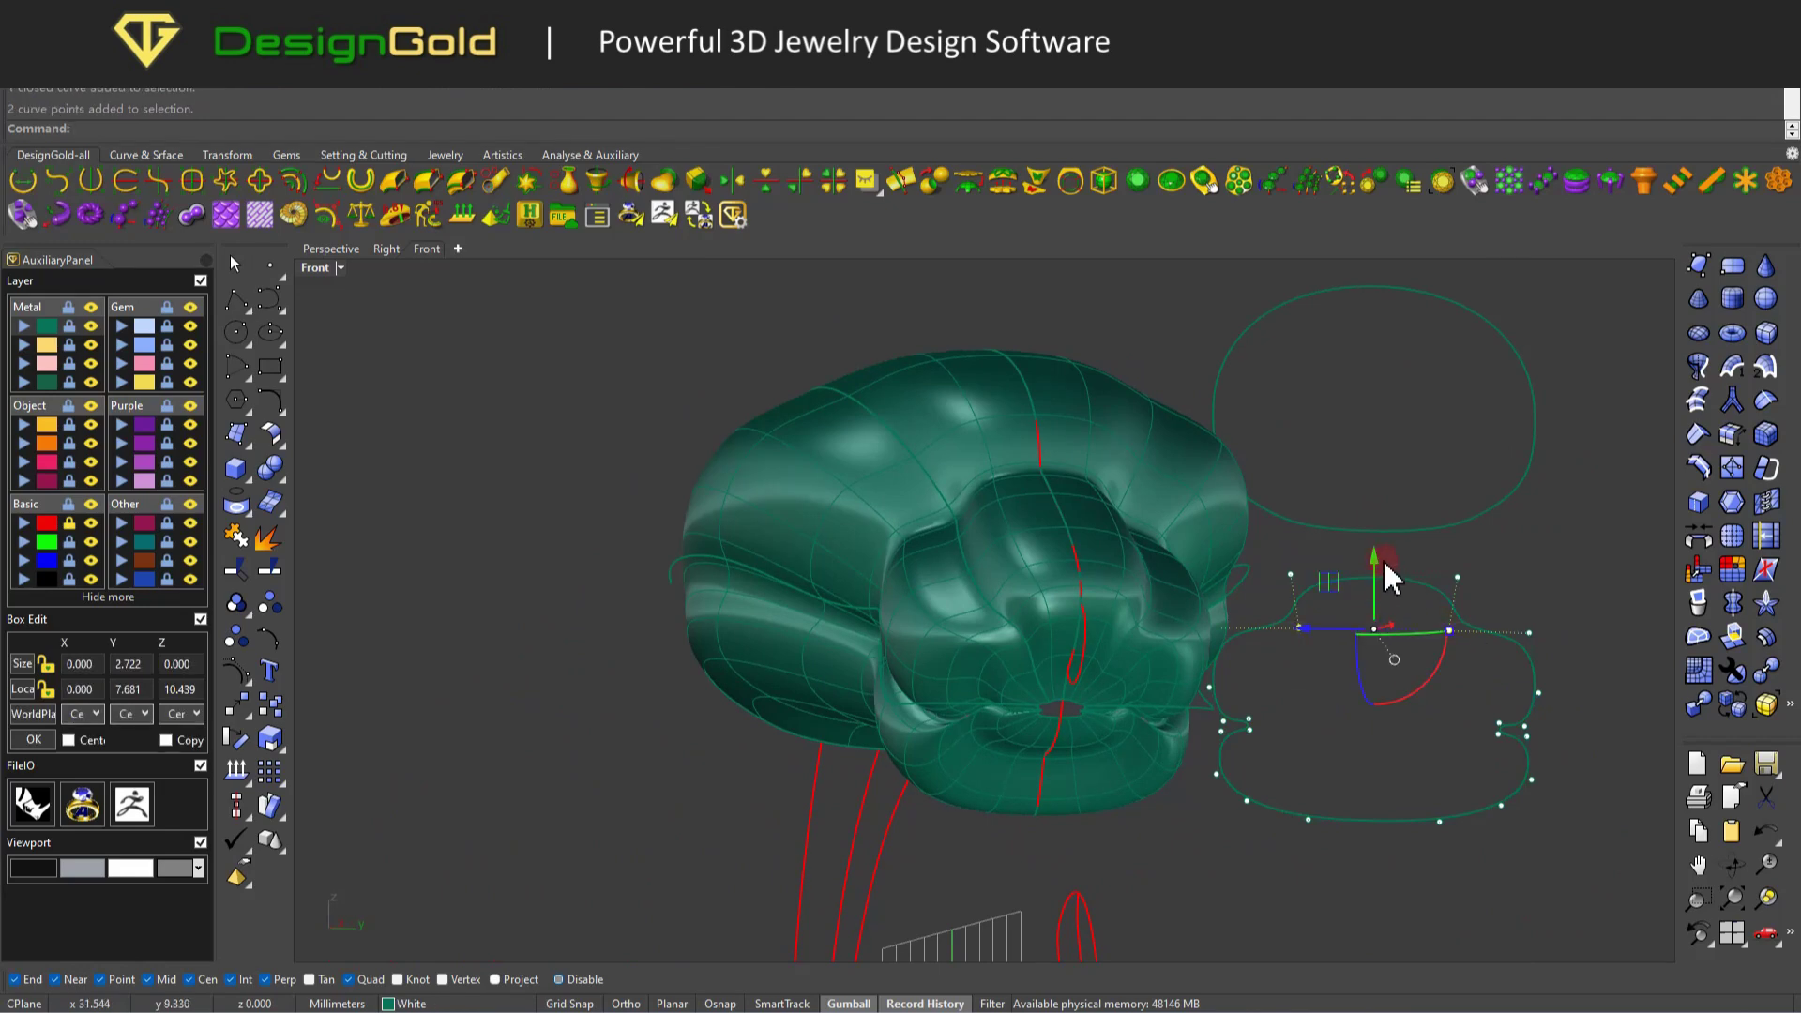
right_click_drag(1379, 603, 1447, 623)
left_click(1447, 623, "shift")
left_click(1142, 611, "shift")
scroll(1141, 605, "up", 3)
left_click(1144, 640)
scroll(1213, 728, "up", 3)
scroll(1387, 702, "down", 4)
left_click_drag(1242, 652, 1244, 636)
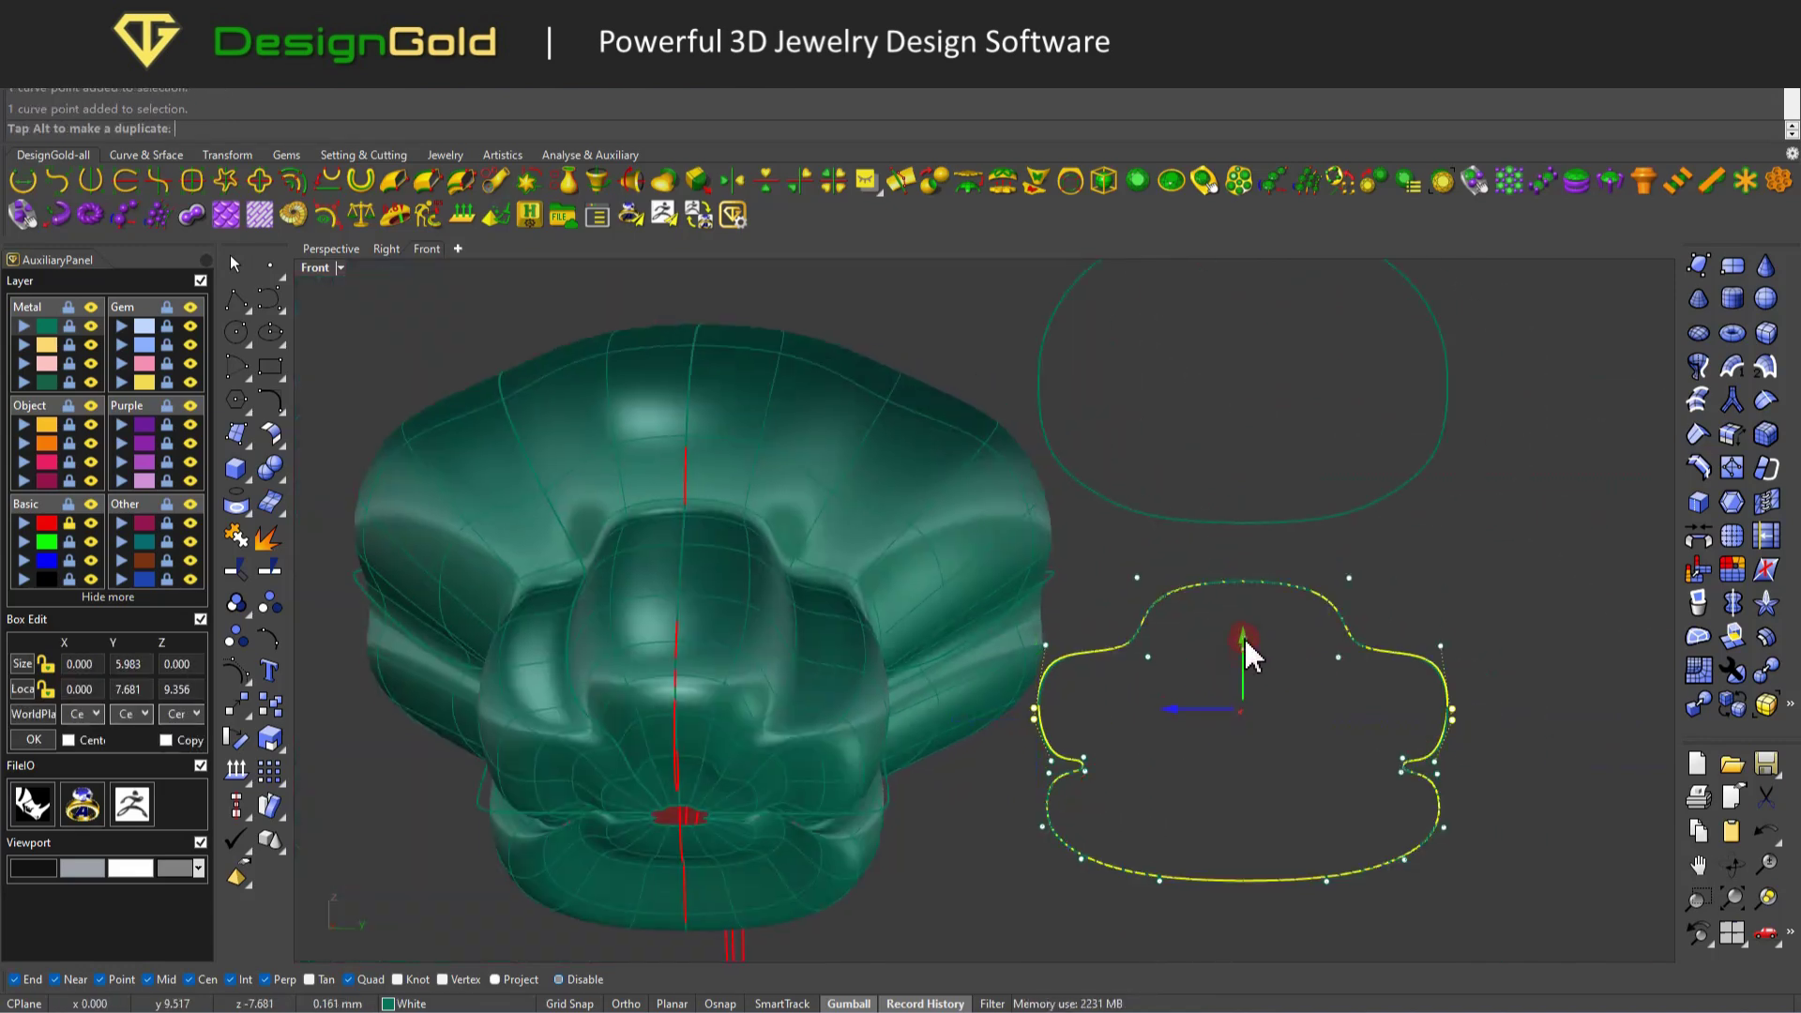
Raise the outer shoulder points of the notched cross-section slightly, and end the point editing.
scroll(1082, 679, "up", 4)
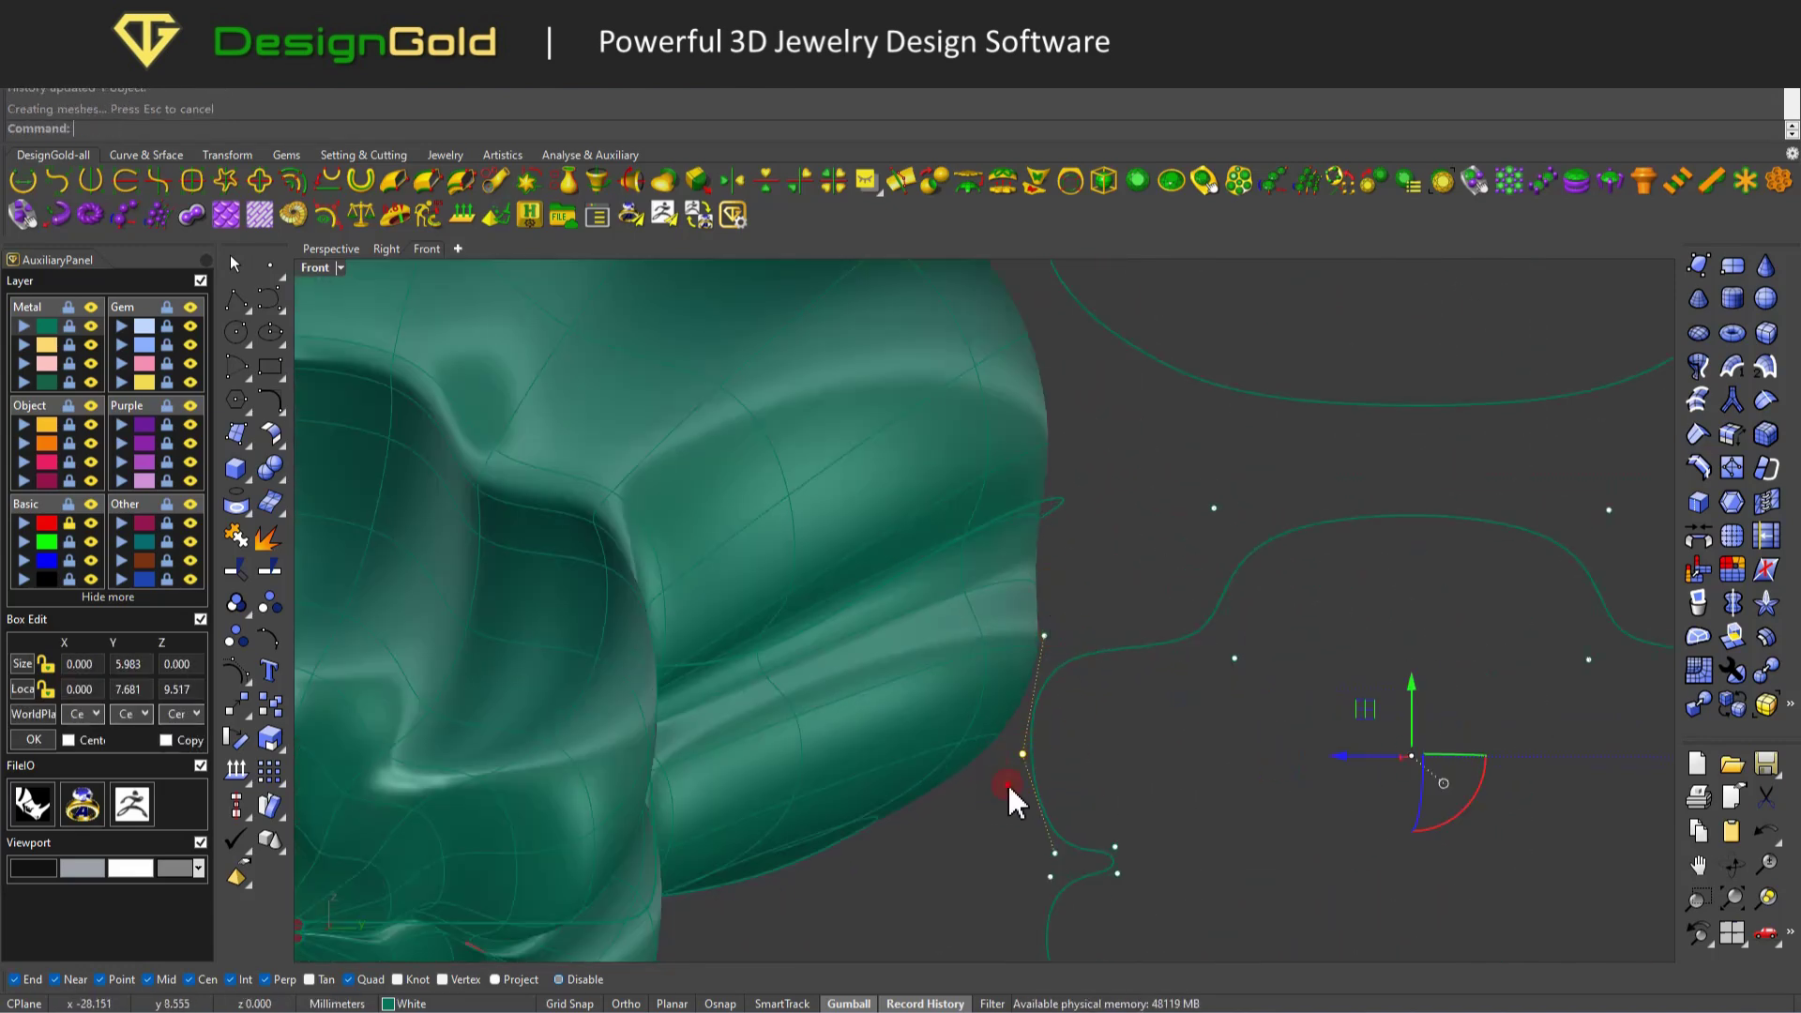
left_click_drag(994, 795, 1060, 619)
scroll(1226, 699, "down", 3)
left_click(1070, 689, "ctrl")
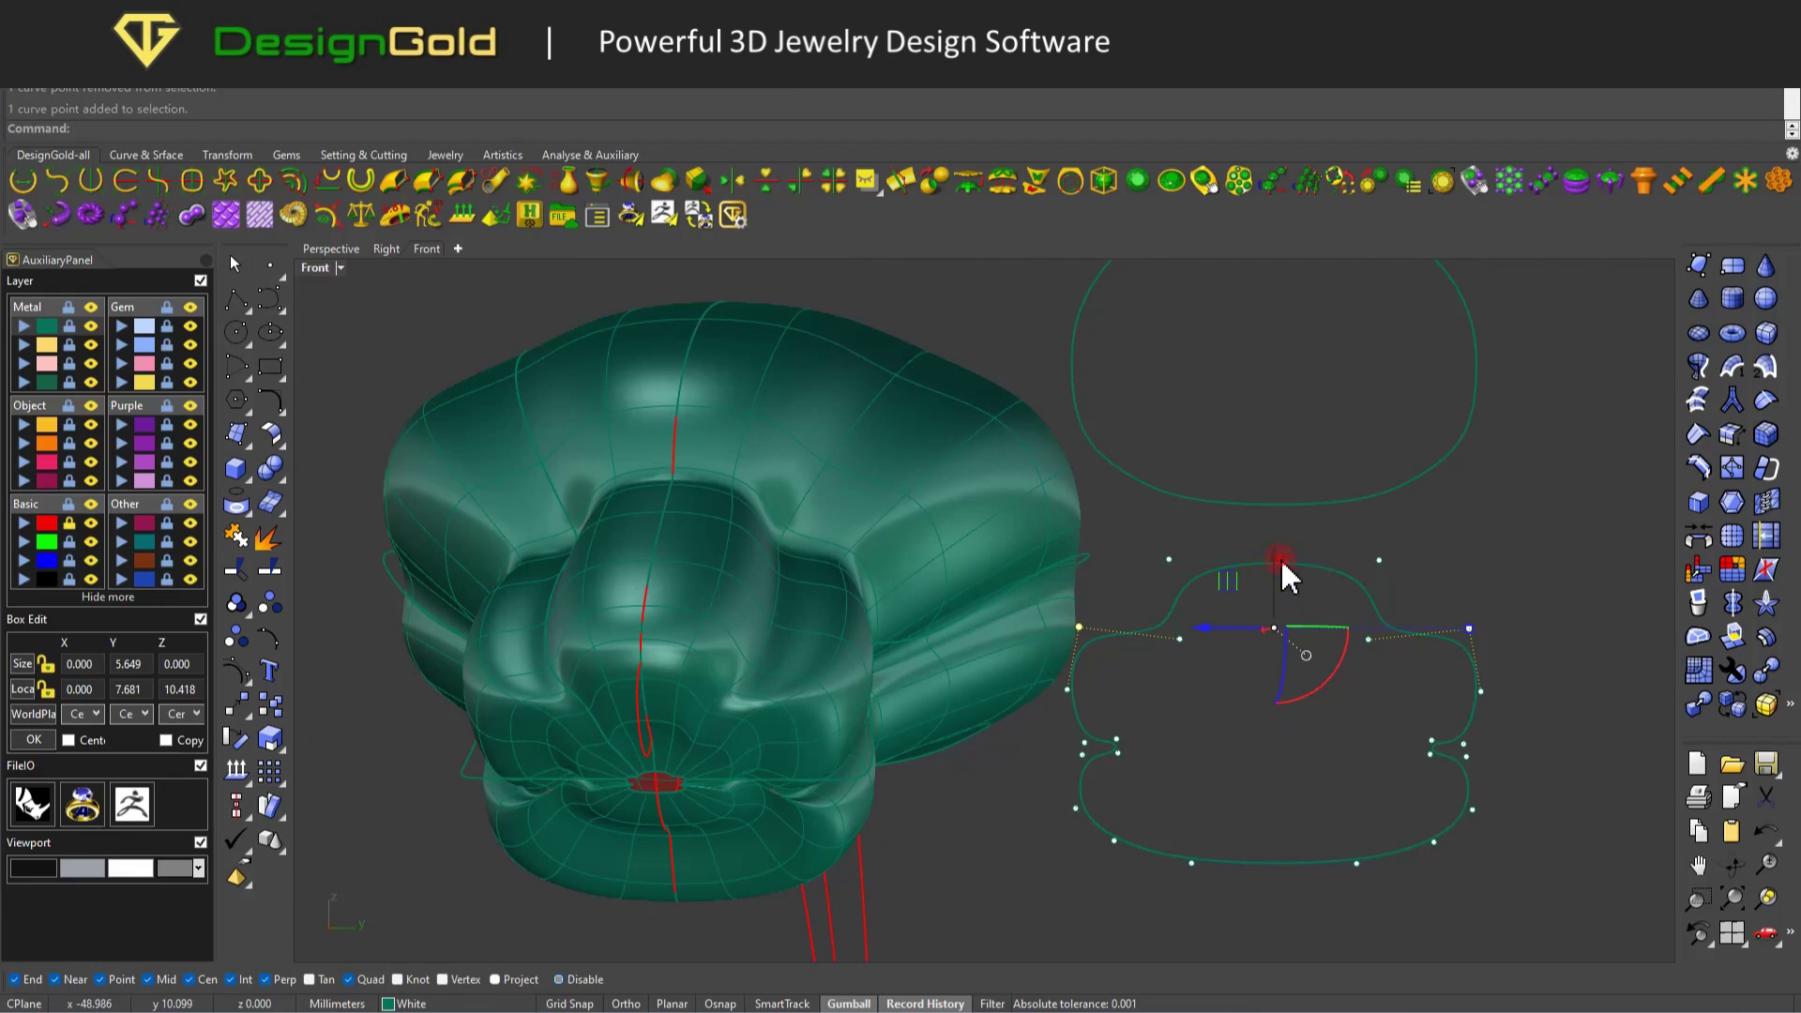
left_click_drag(1280, 558, 1278, 544)
scroll(1179, 616, "down", 3)
right_click_drag(1176, 610, 1034, 632)
key("Escape")
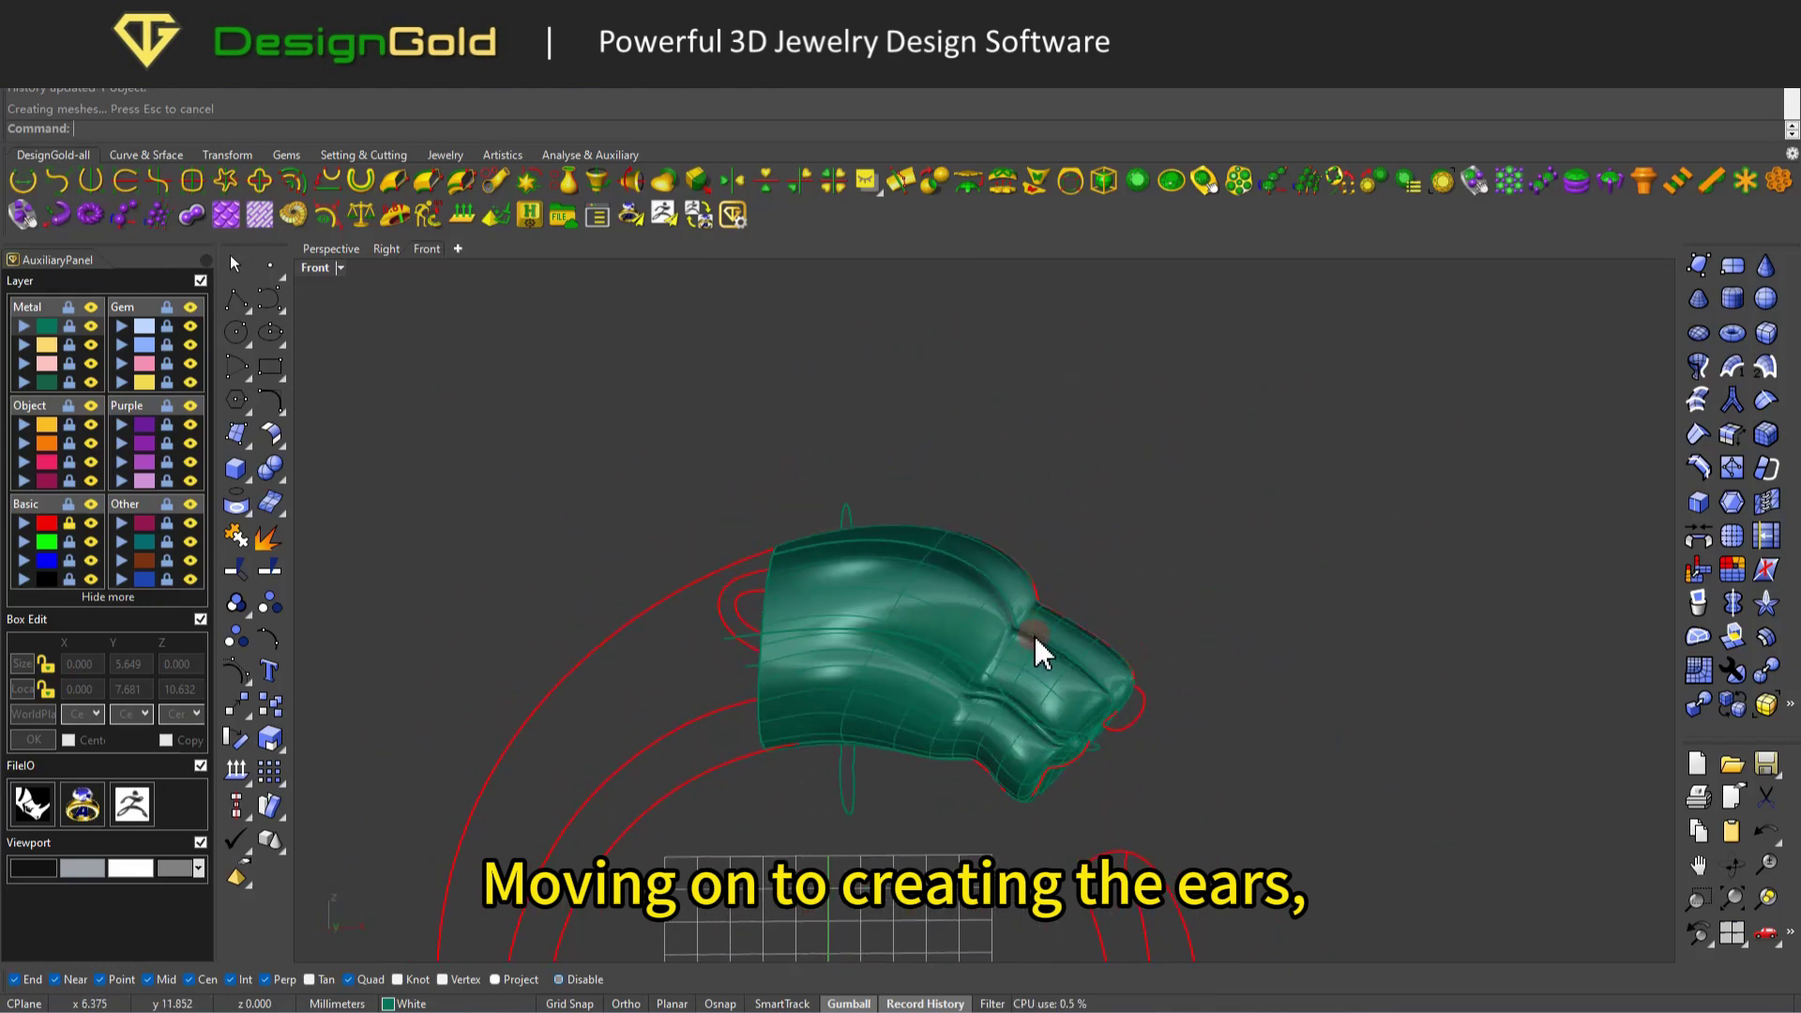
Display the model in wireframe and draw a control-point curve along the upper edge of the ear outline.
scroll(837, 382, "up", 2)
key("ctrl+alt+w")
scroll(886, 466, "up", 5)
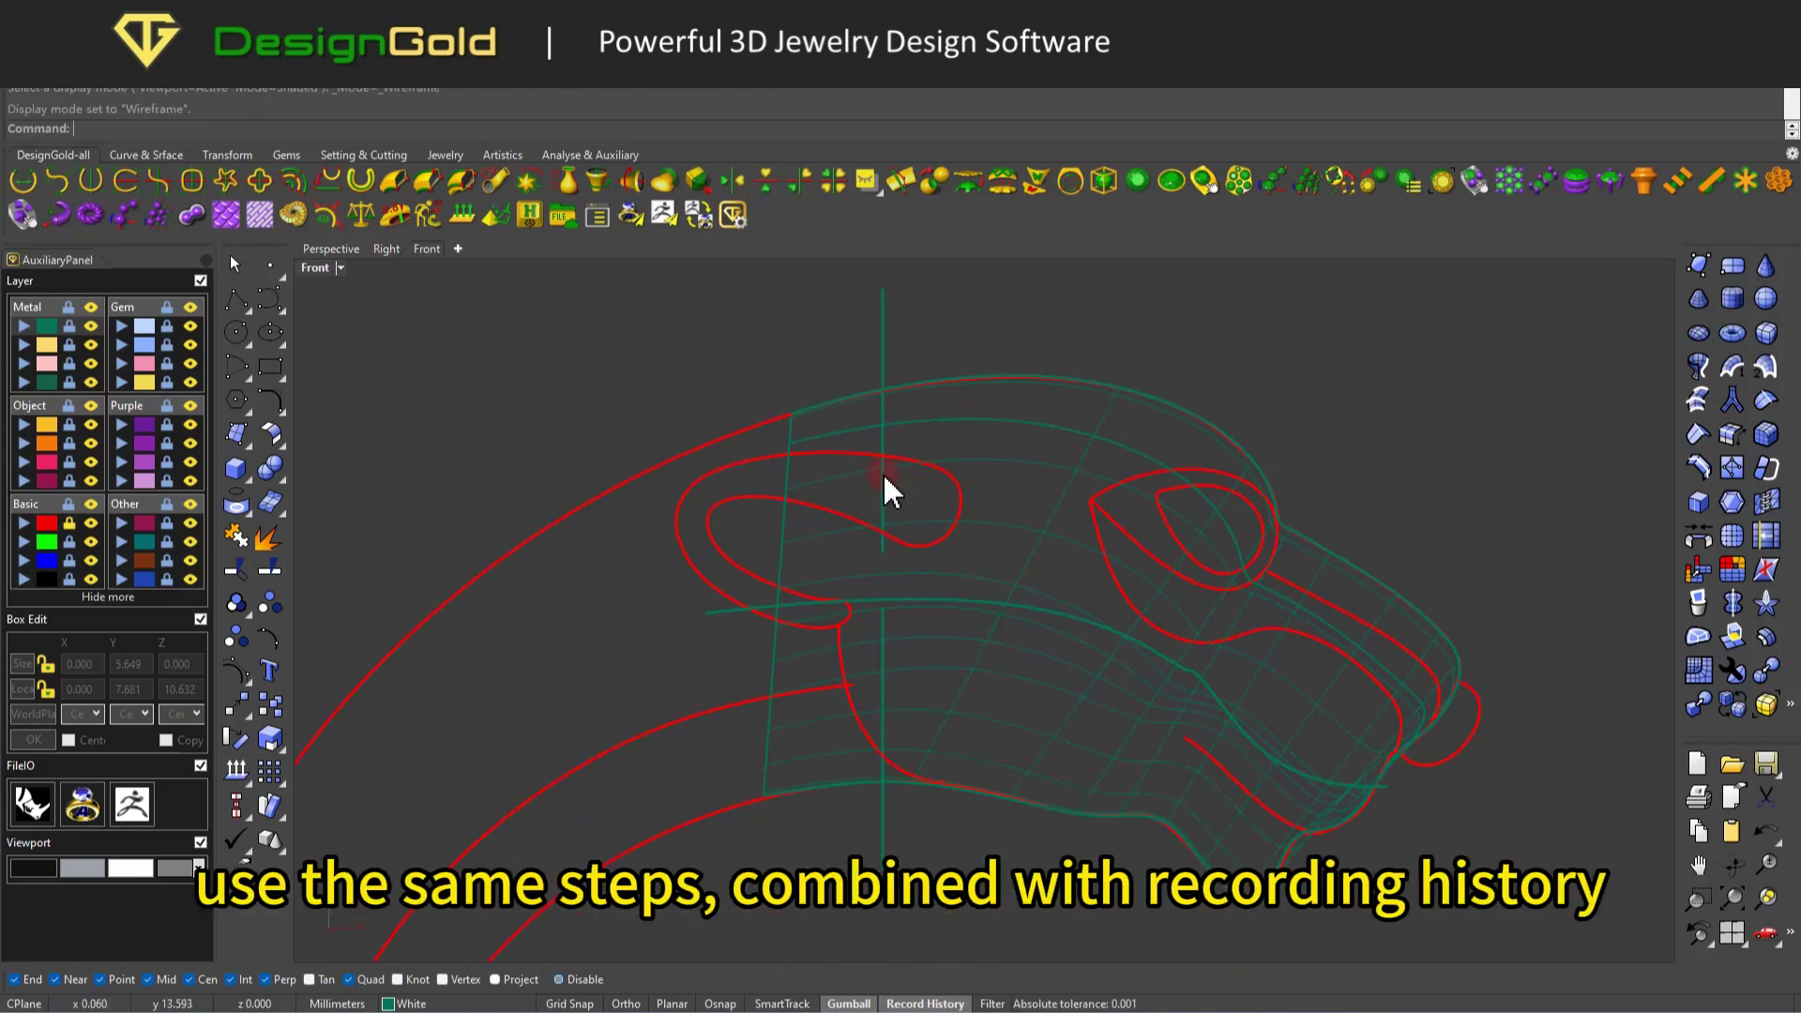
left_click(270, 299)
right_click_drag(957, 496, 980, 590)
left_click(979, 591)
left_click(935, 561)
left_click(838, 551)
left_click(739, 558)
scroll(686, 605, "up", 1)
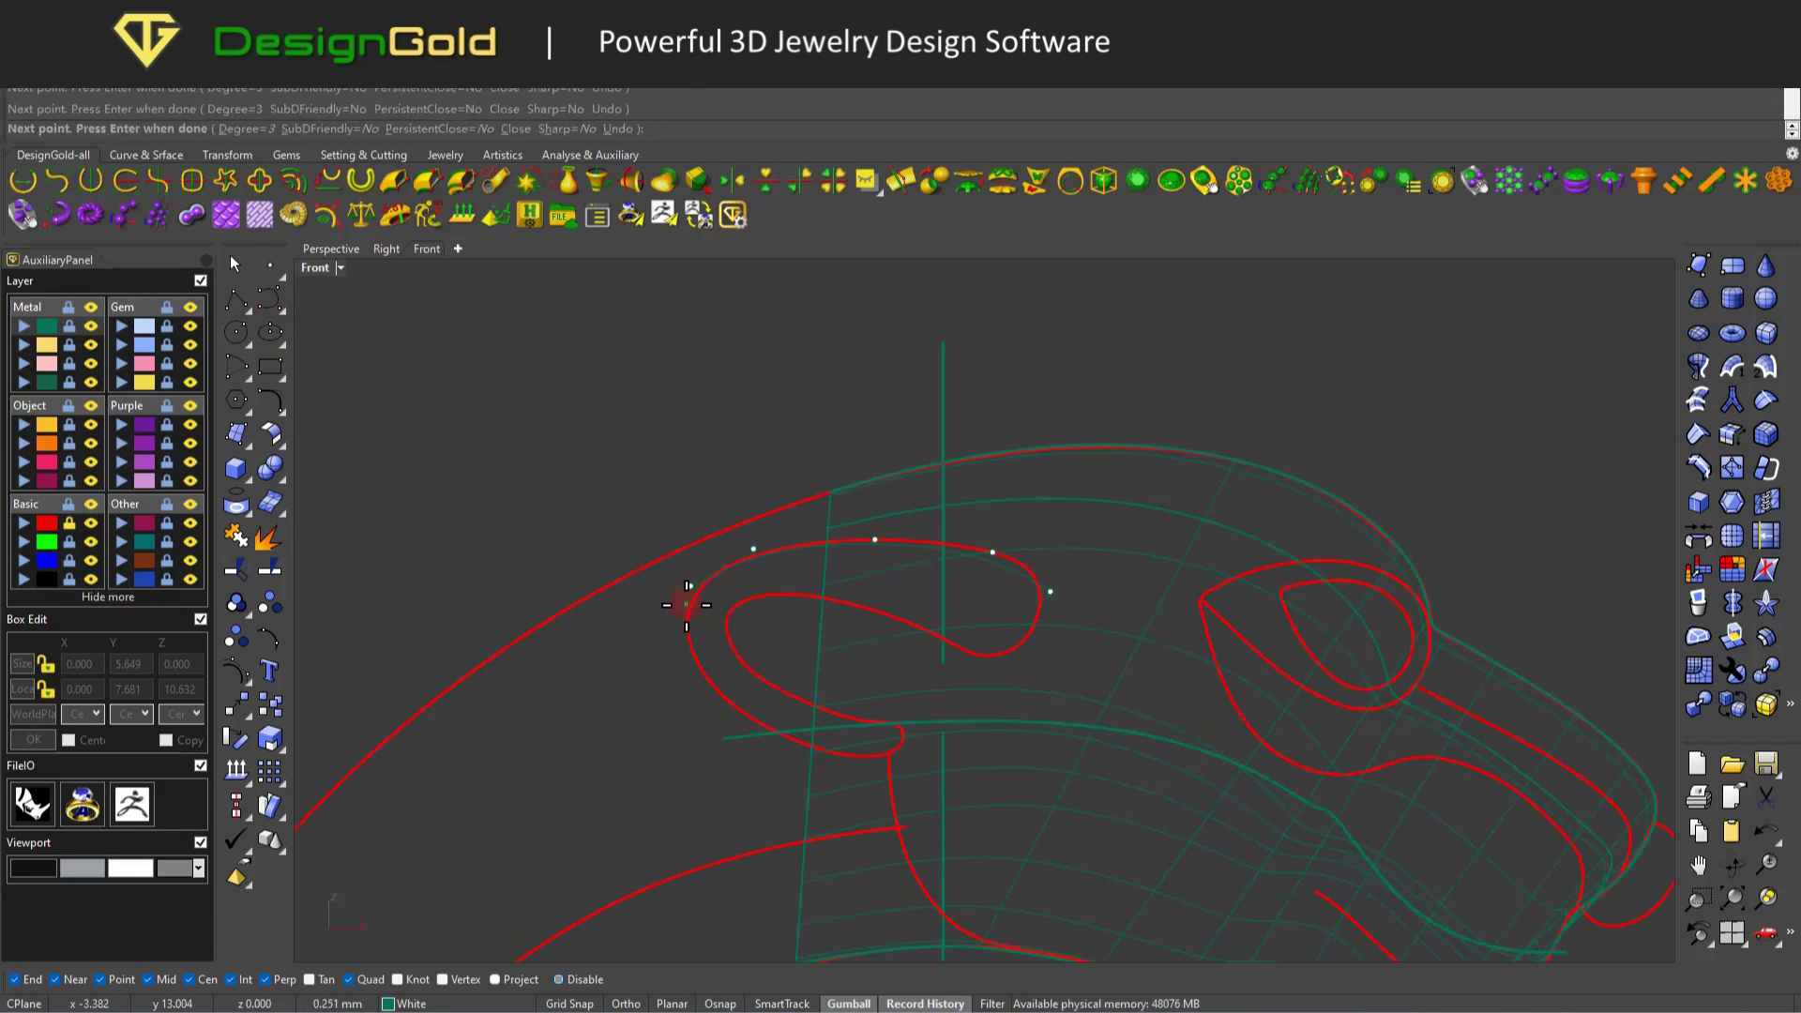
key("Return")
Fit the upper ear curve to the outline and draw a second curve along the ear's lower edge.
left_click(797, 577)
scroll(816, 563, "up", 2)
left_click(836, 510)
left_click_drag(835, 510, 924, 436)
scroll(1110, 514, "down", 2)
left_click(1078, 497)
left_click_drag(1165, 582, 1085, 591)
left_click(756, 551)
Move the lower ear curve's control points outward so that it follows the red ear outline.
scroll(602, 672, "up", 2)
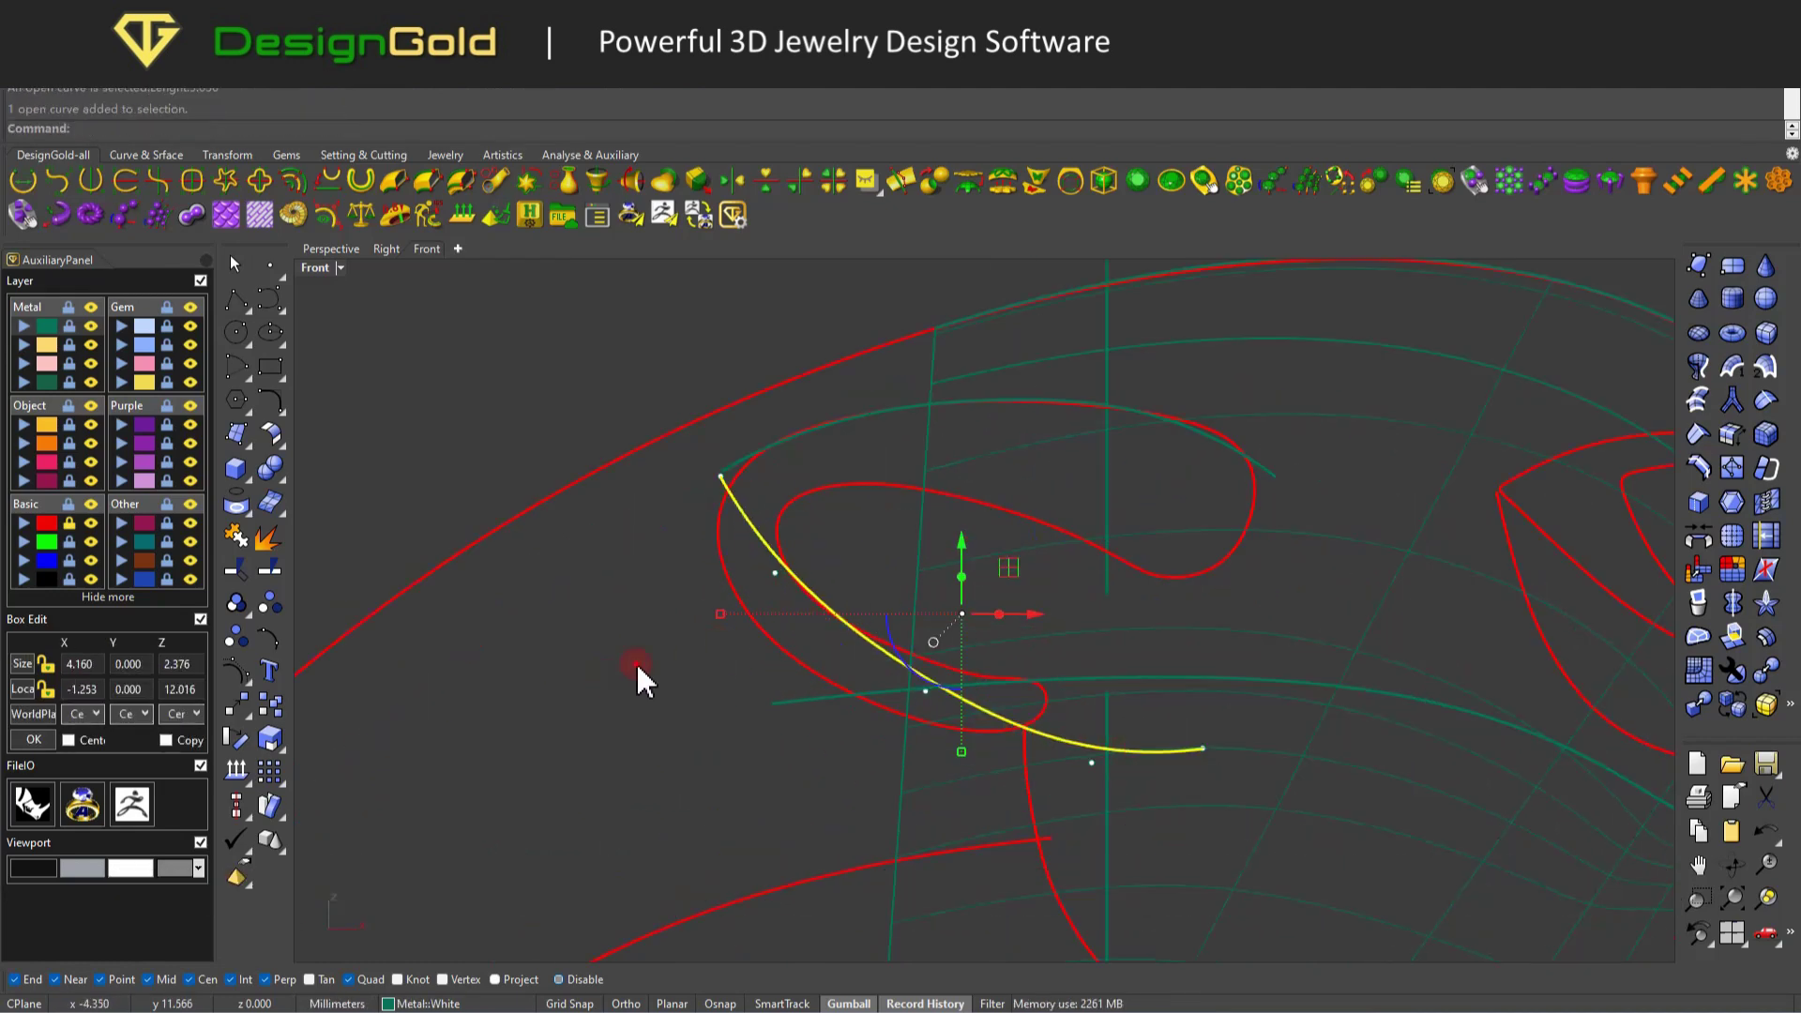
left_click_drag(774, 572, 712, 645)
left_click_drag(925, 691, 906, 728)
left_click(762, 555)
left_click(729, 589)
key("Escape")
Move both ear curves straight up, clear of the head, and separate their meeting ends.
left_click(718, 475)
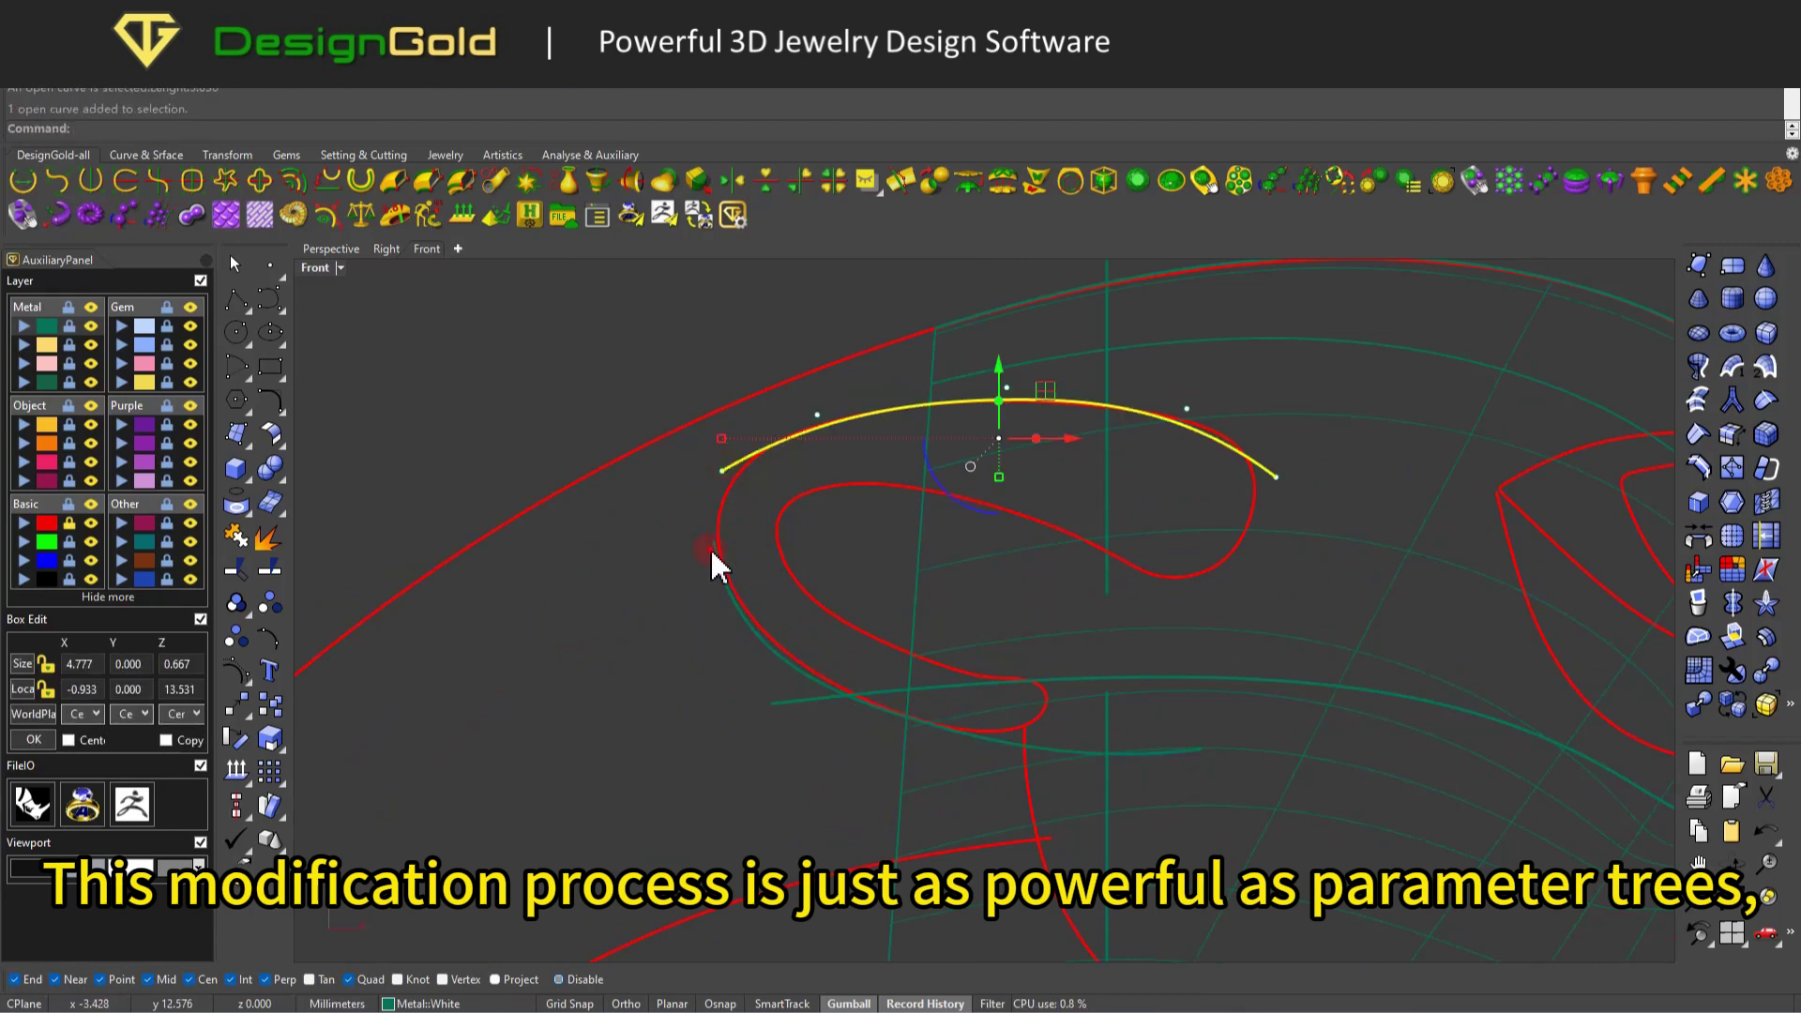
scroll(1098, 630, "down", 3)
key("alt+Up")
key("Escape")
left_click(1127, 429)
left_click_drag(1056, 426, 1028, 351)
key("Escape")
scroll(959, 459, "down", 2)
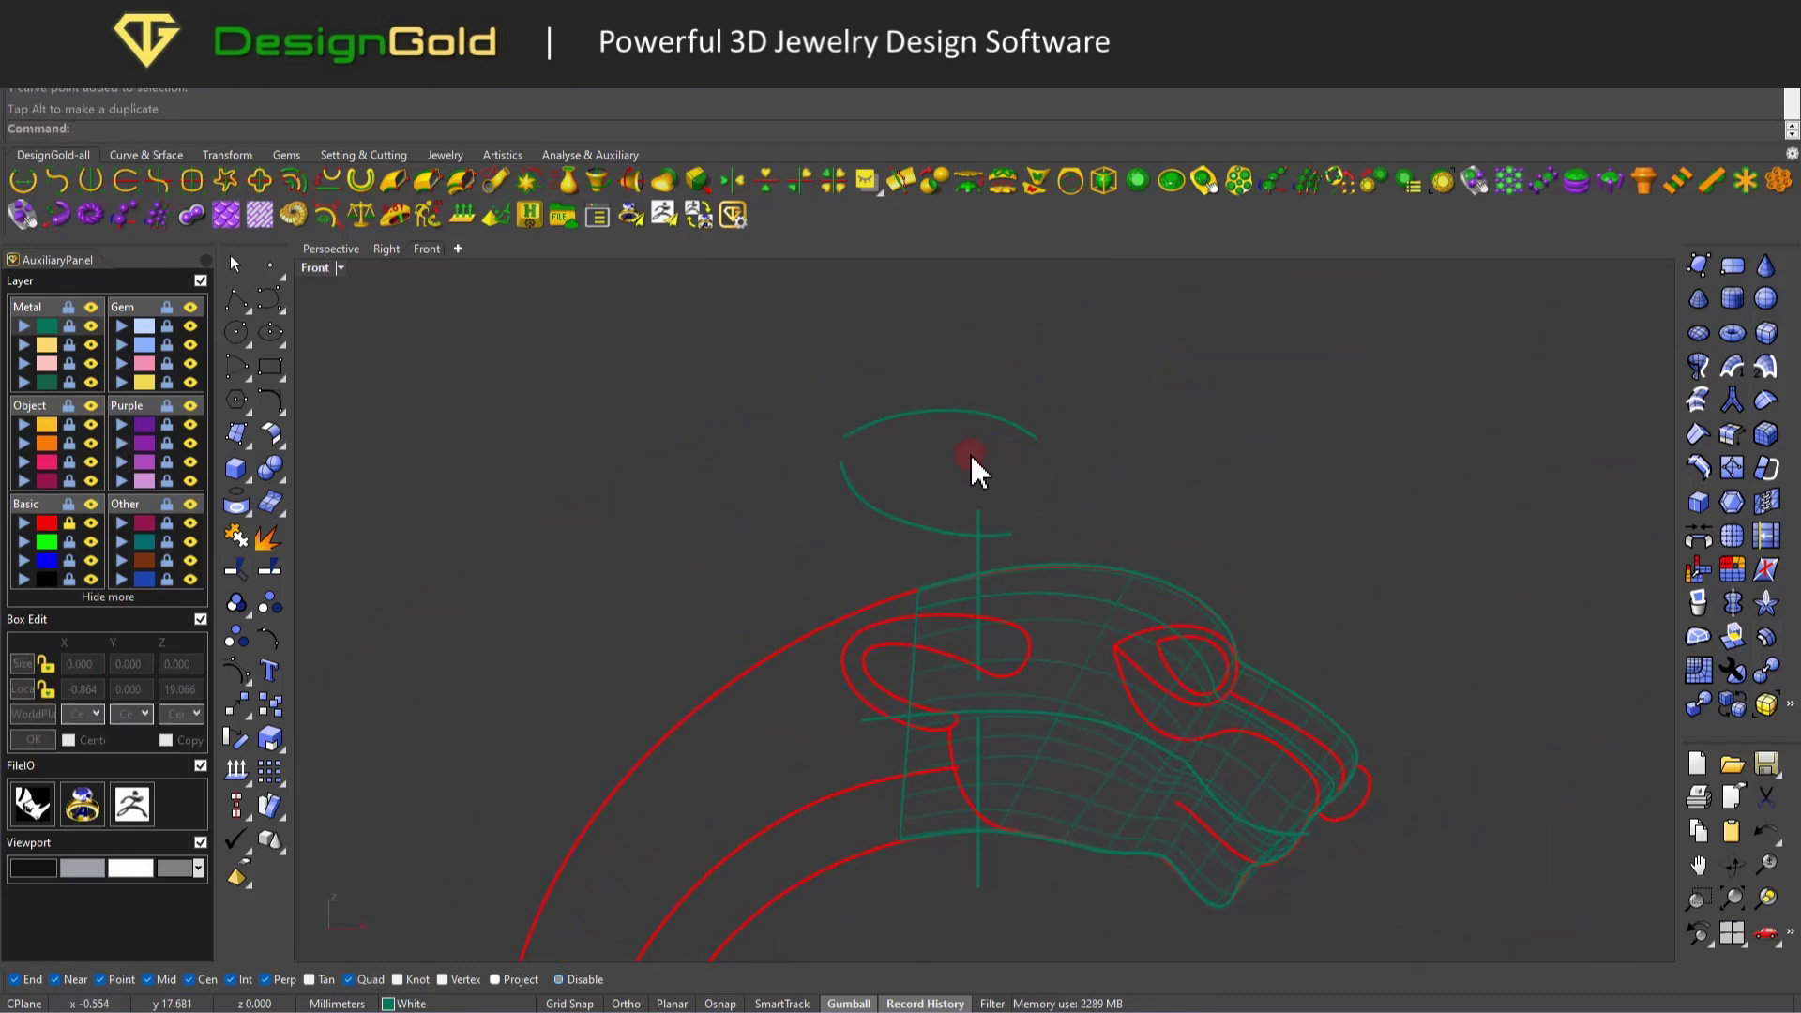
Draw a closed symmetric U-shaped cross-section of degree 3 with rounded tips beside the ear curves.
scroll(953, 475, "up", 2)
right_click_drag(953, 475, 835, 490)
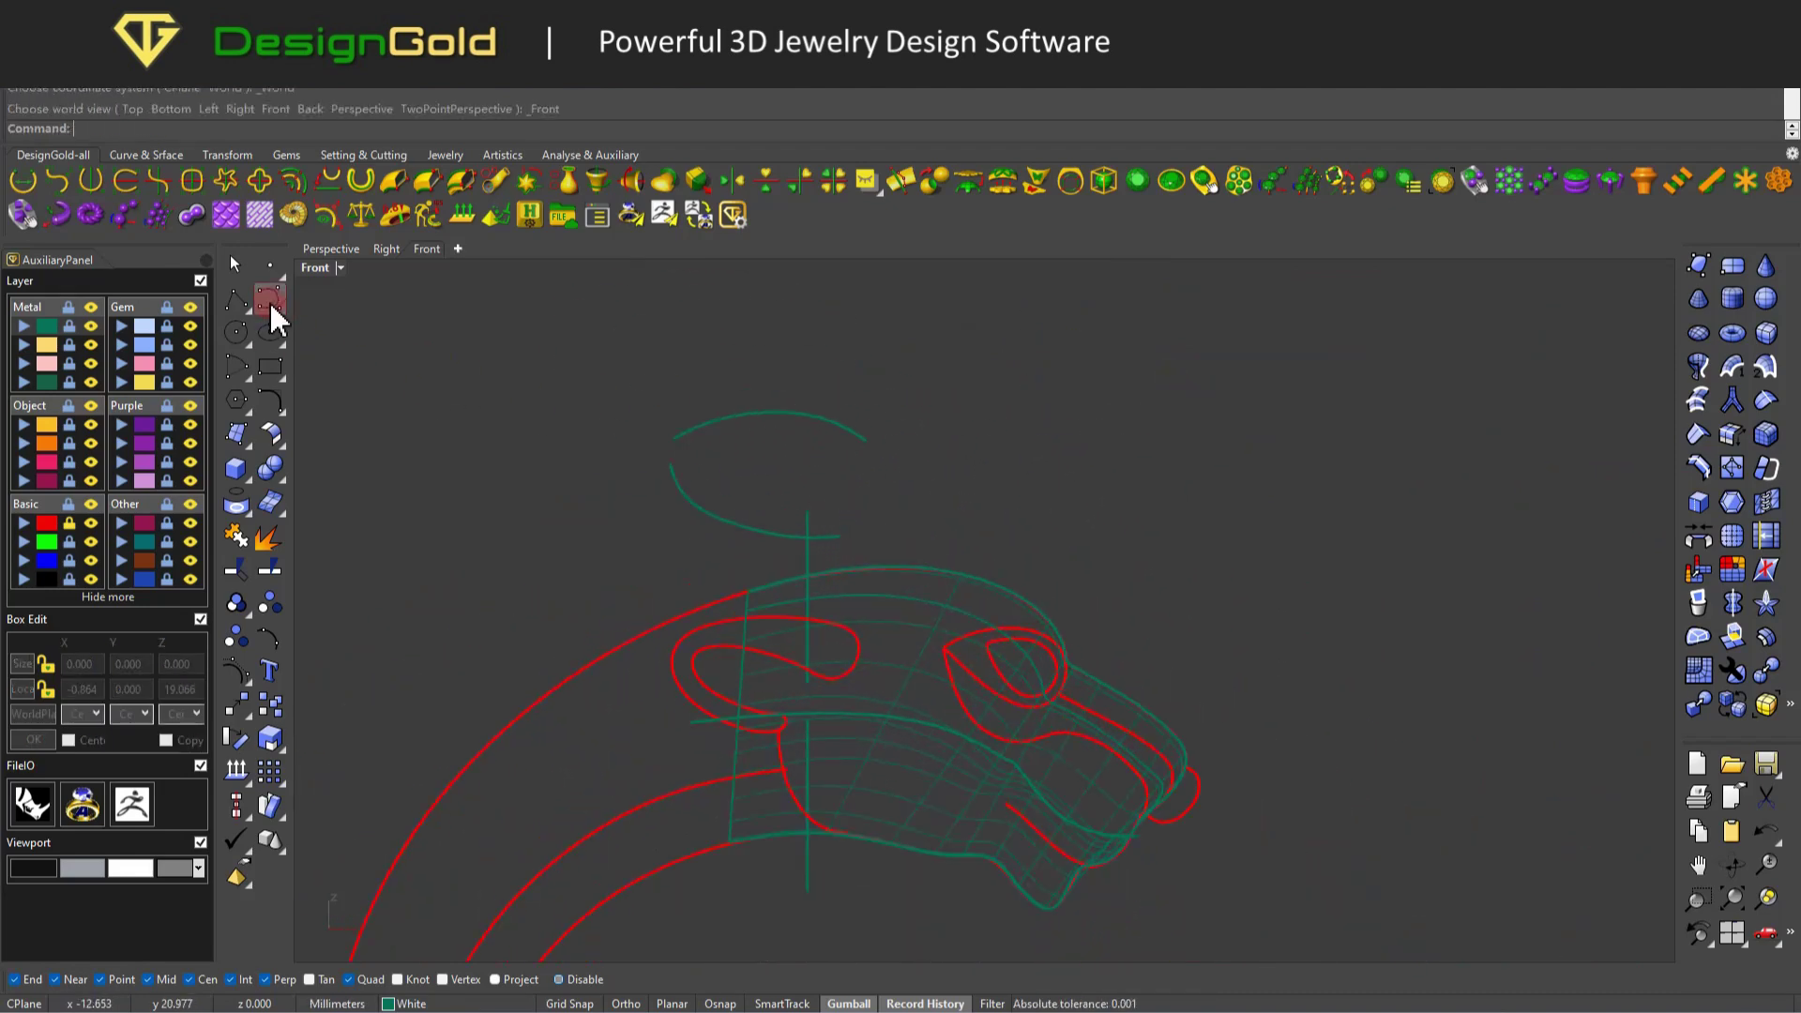
left_click(89, 187)
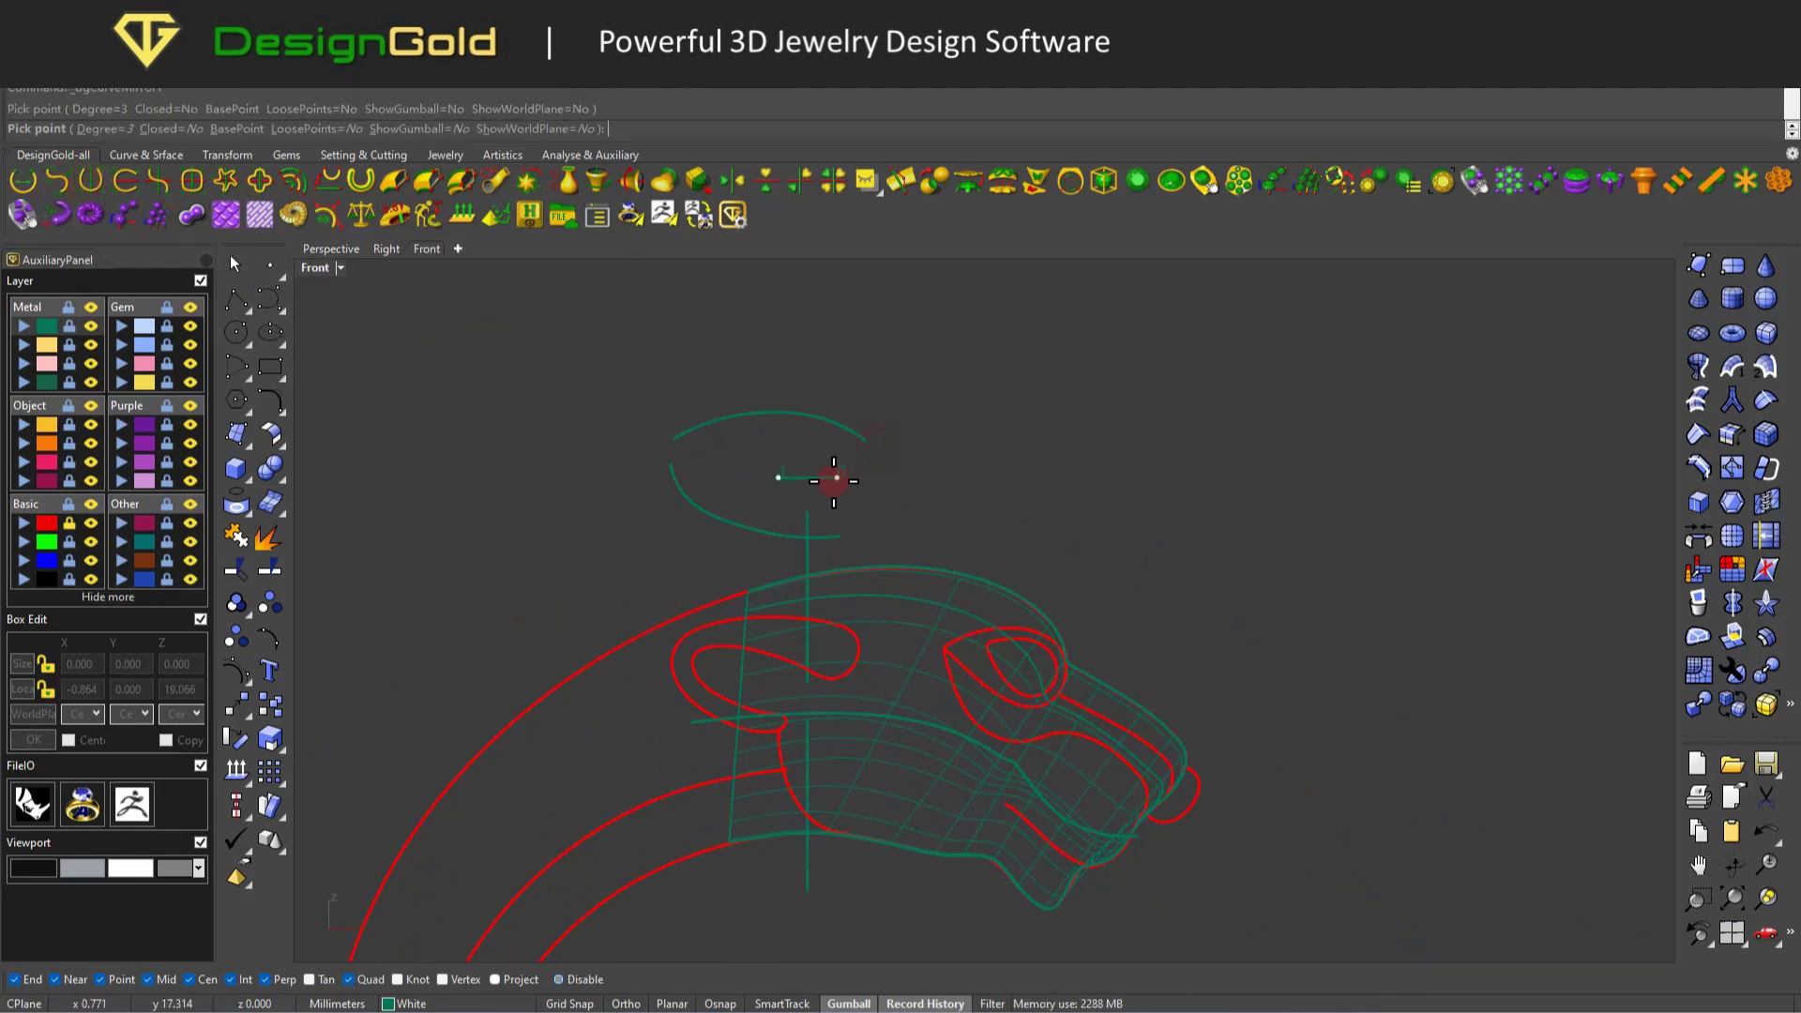
scroll(851, 469, "up", 5)
scroll(827, 518, "up", 3)
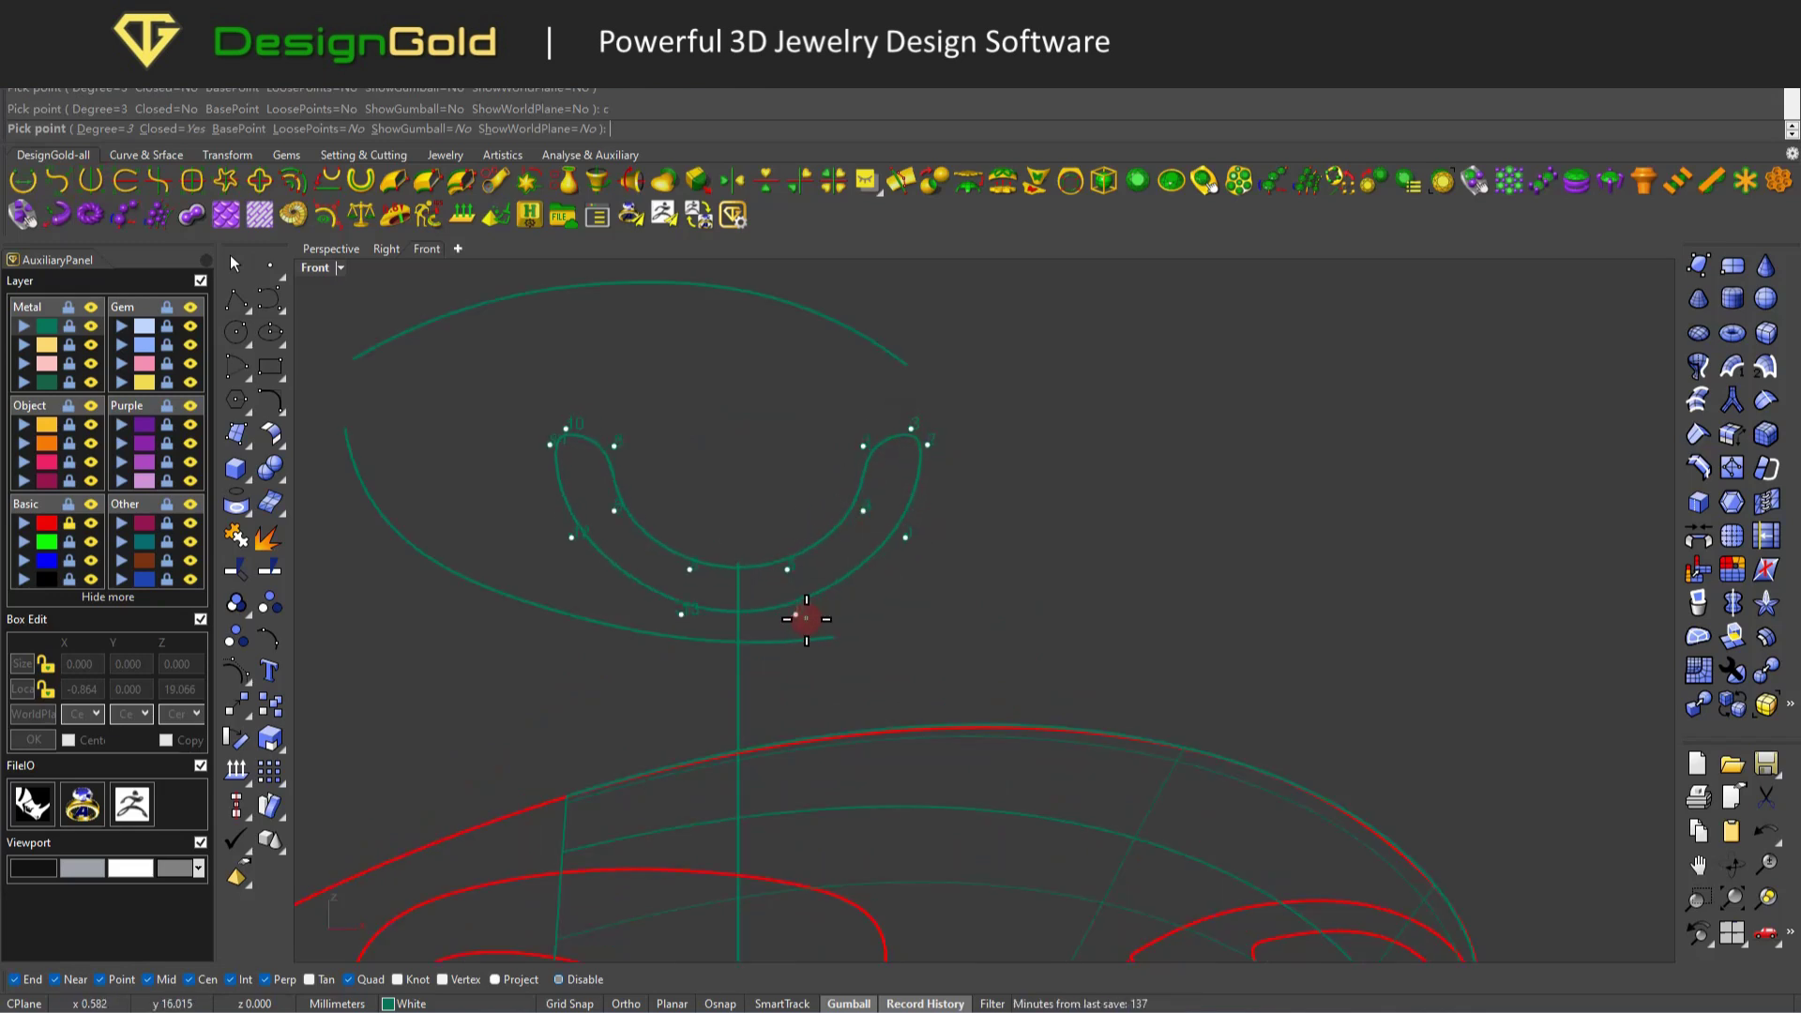
scroll(932, 441, "up", 3)
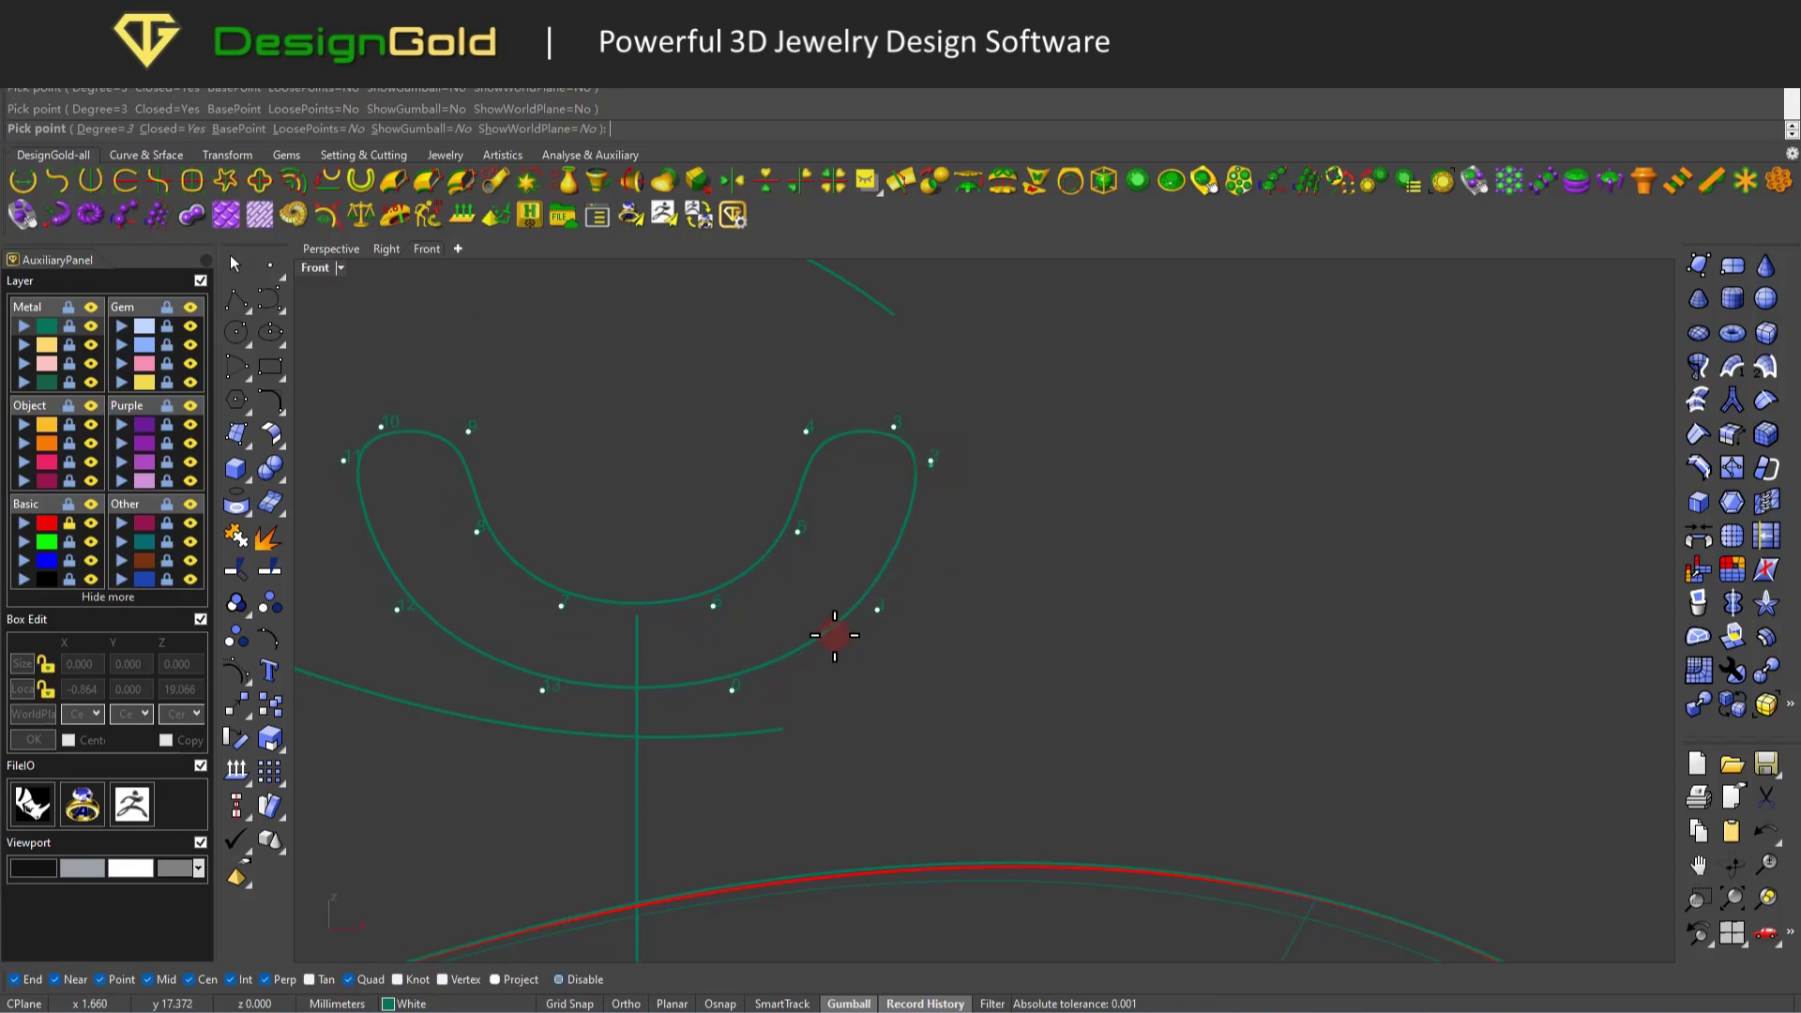
scroll(854, 643, "down", 3)
Place a copy of the U-shaped cross-section above the original and show its control points.
left_click(819, 600)
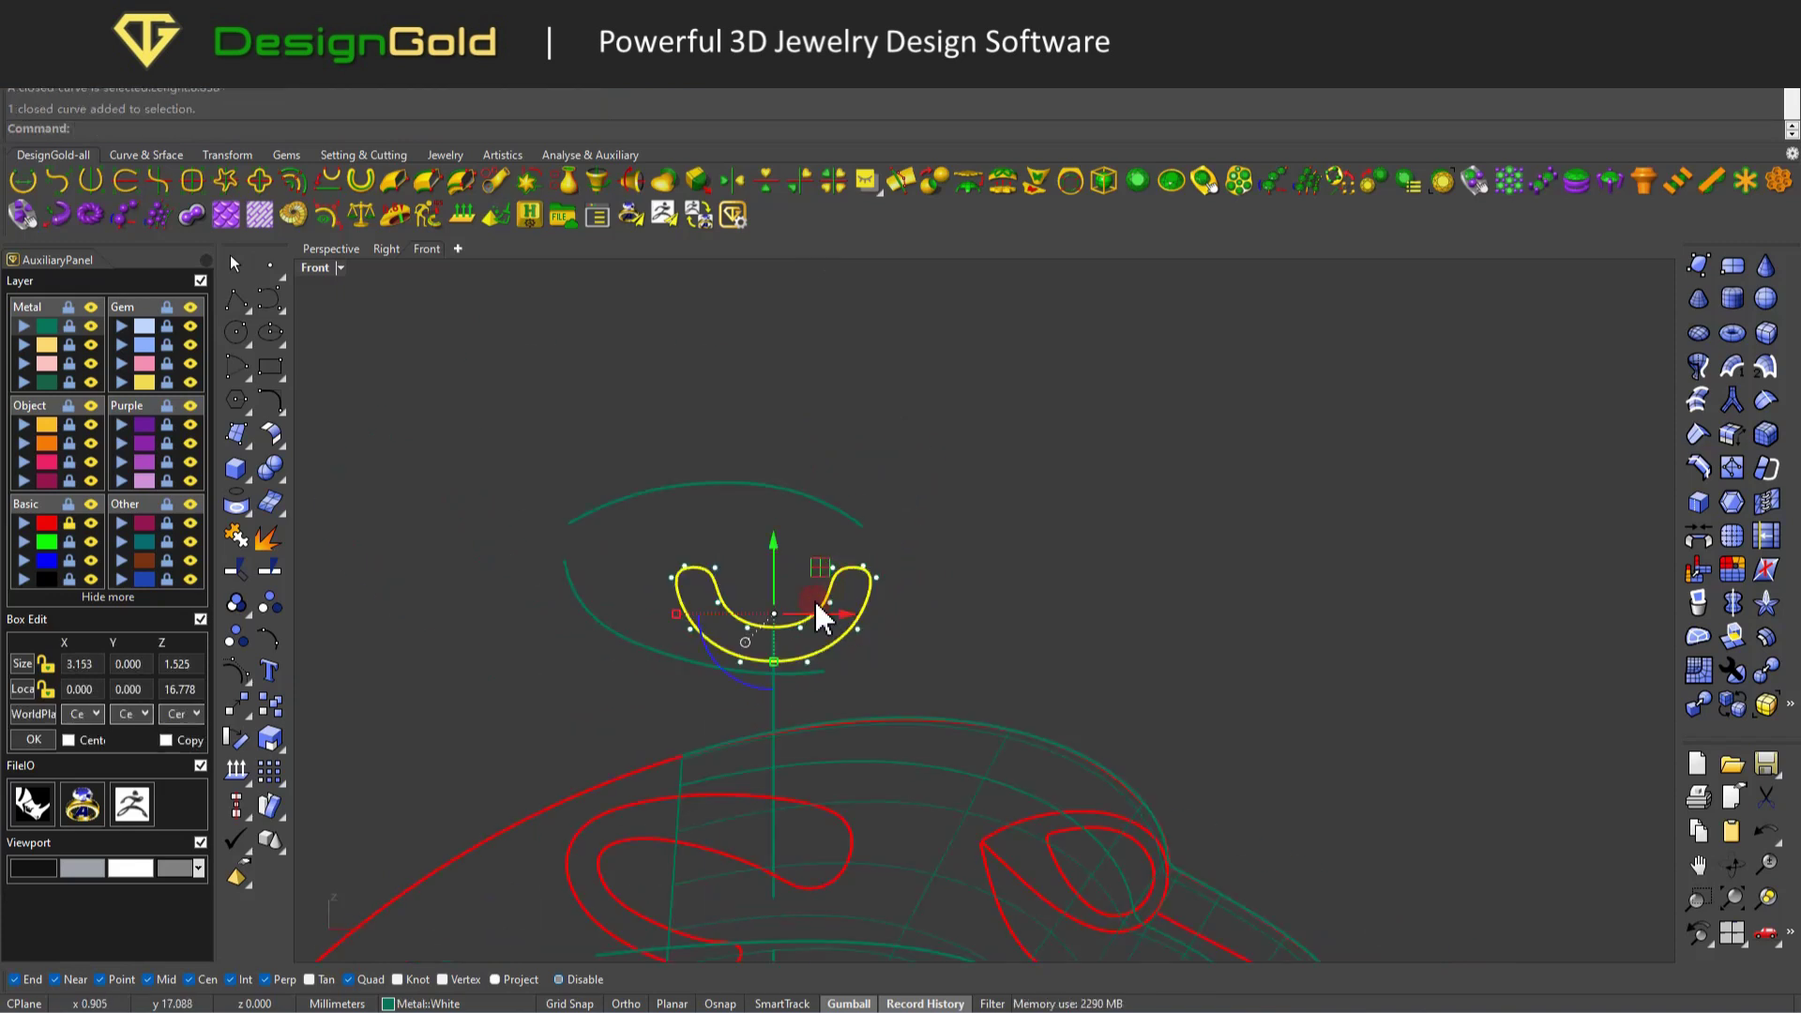
left_click(825, 502)
left_click_drag(826, 502, 724, 363)
key("F10")
Smooth all points of the copied ear section in X, Y and Z over 85 steps and narrow it to about 1.48 mm.
middle_click(633, 572)
left_click(702, 576)
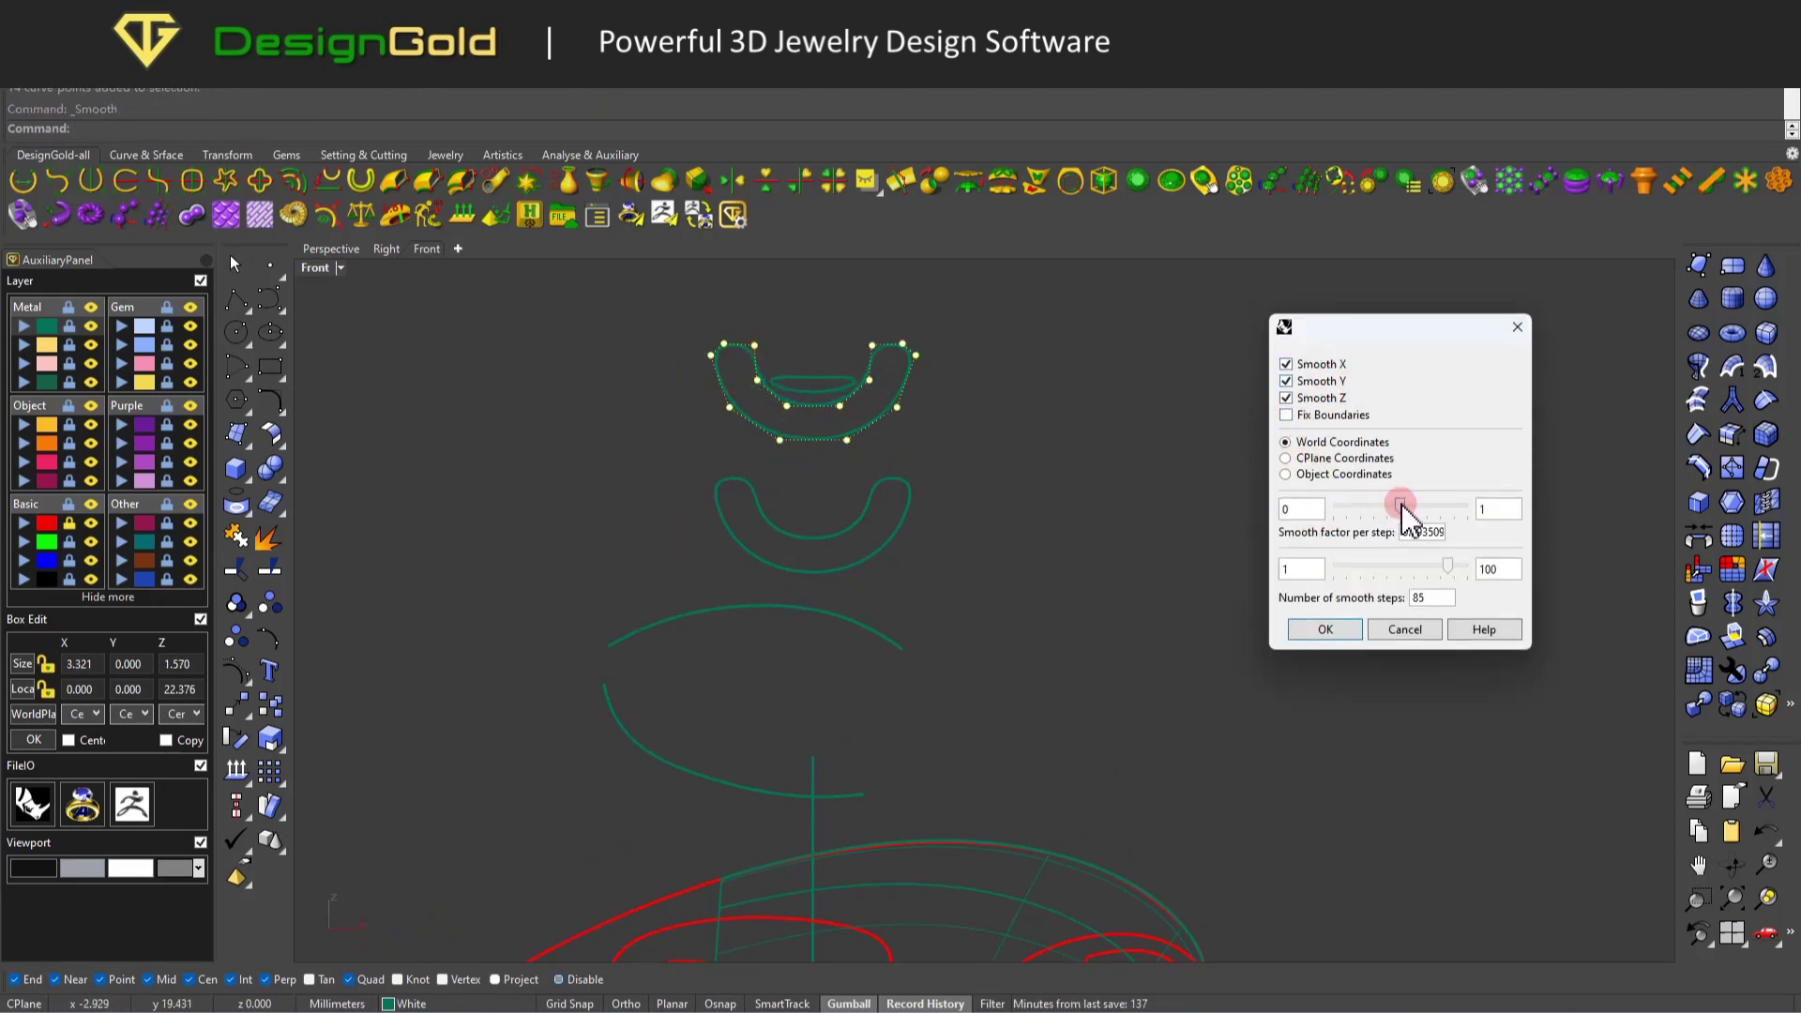
left_click(1323, 629)
scroll(816, 408, "up", 2)
left_click_drag(821, 417, 773, 411)
scroll(771, 410, "up", 2)
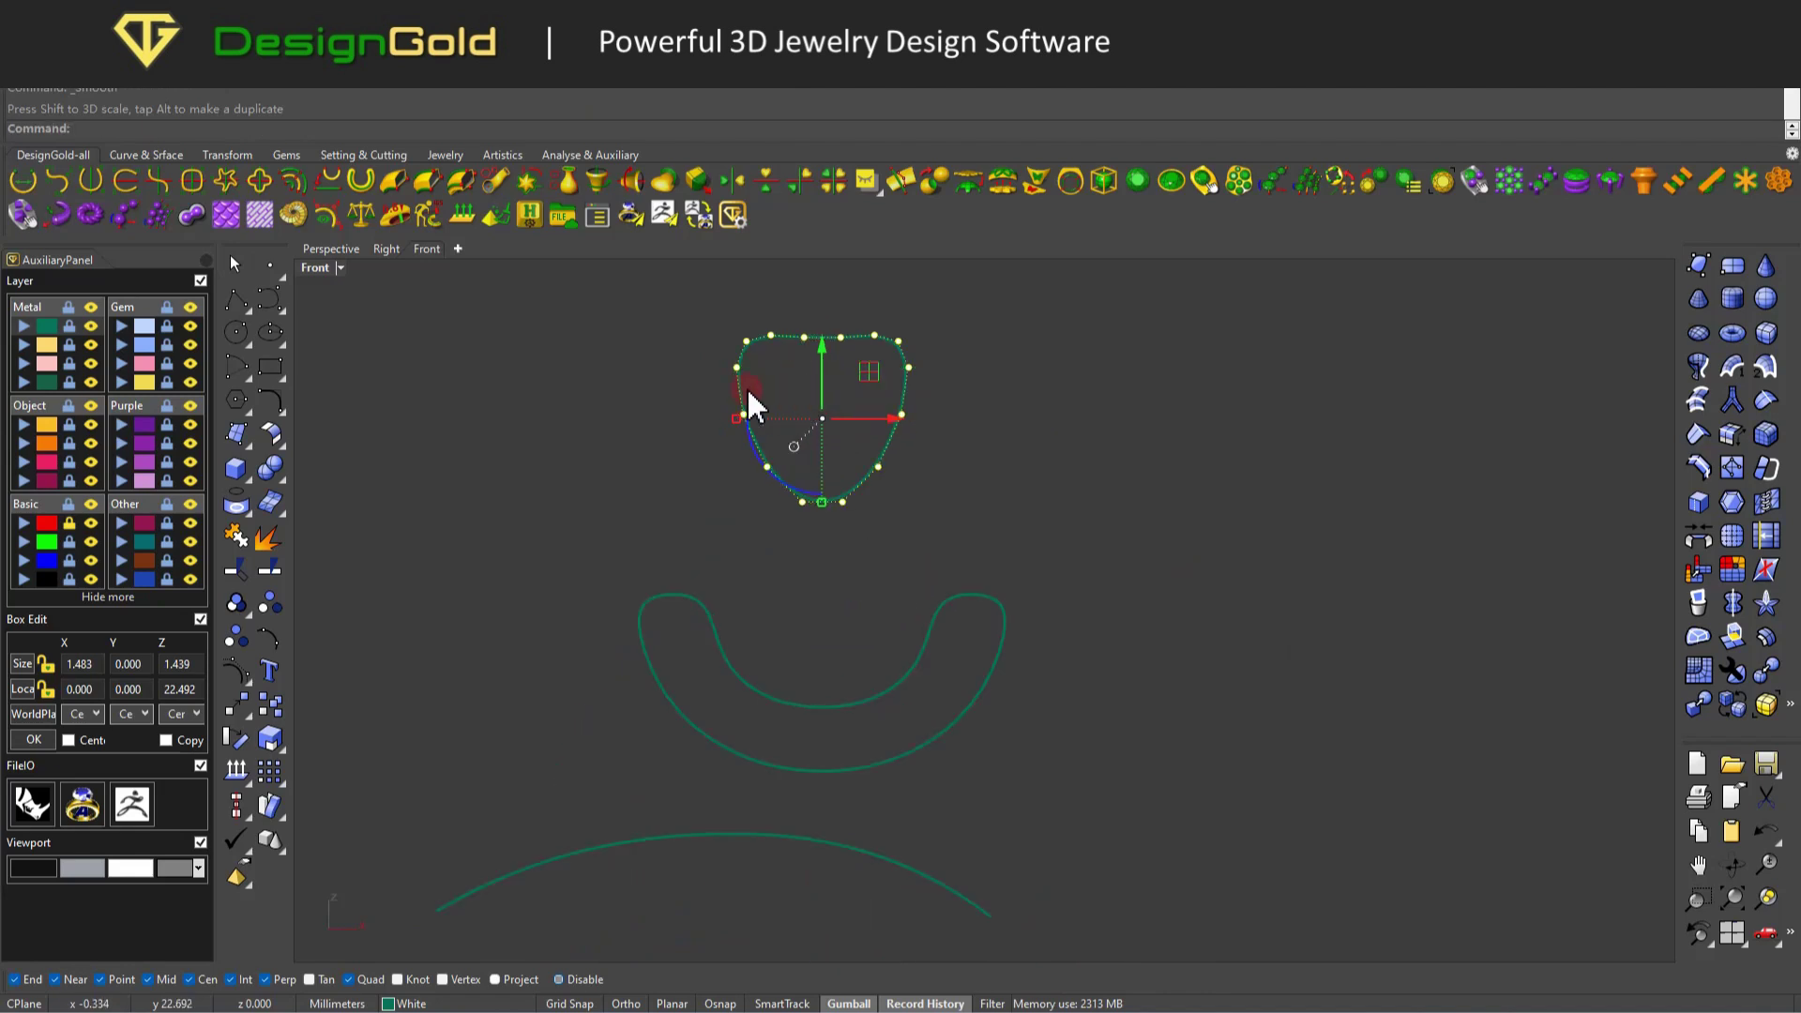
Raise the top points of the copied ear section to make it about 1.66 mm high.
left_click(775, 290)
left_click_drag(886, 370, 886, 356)
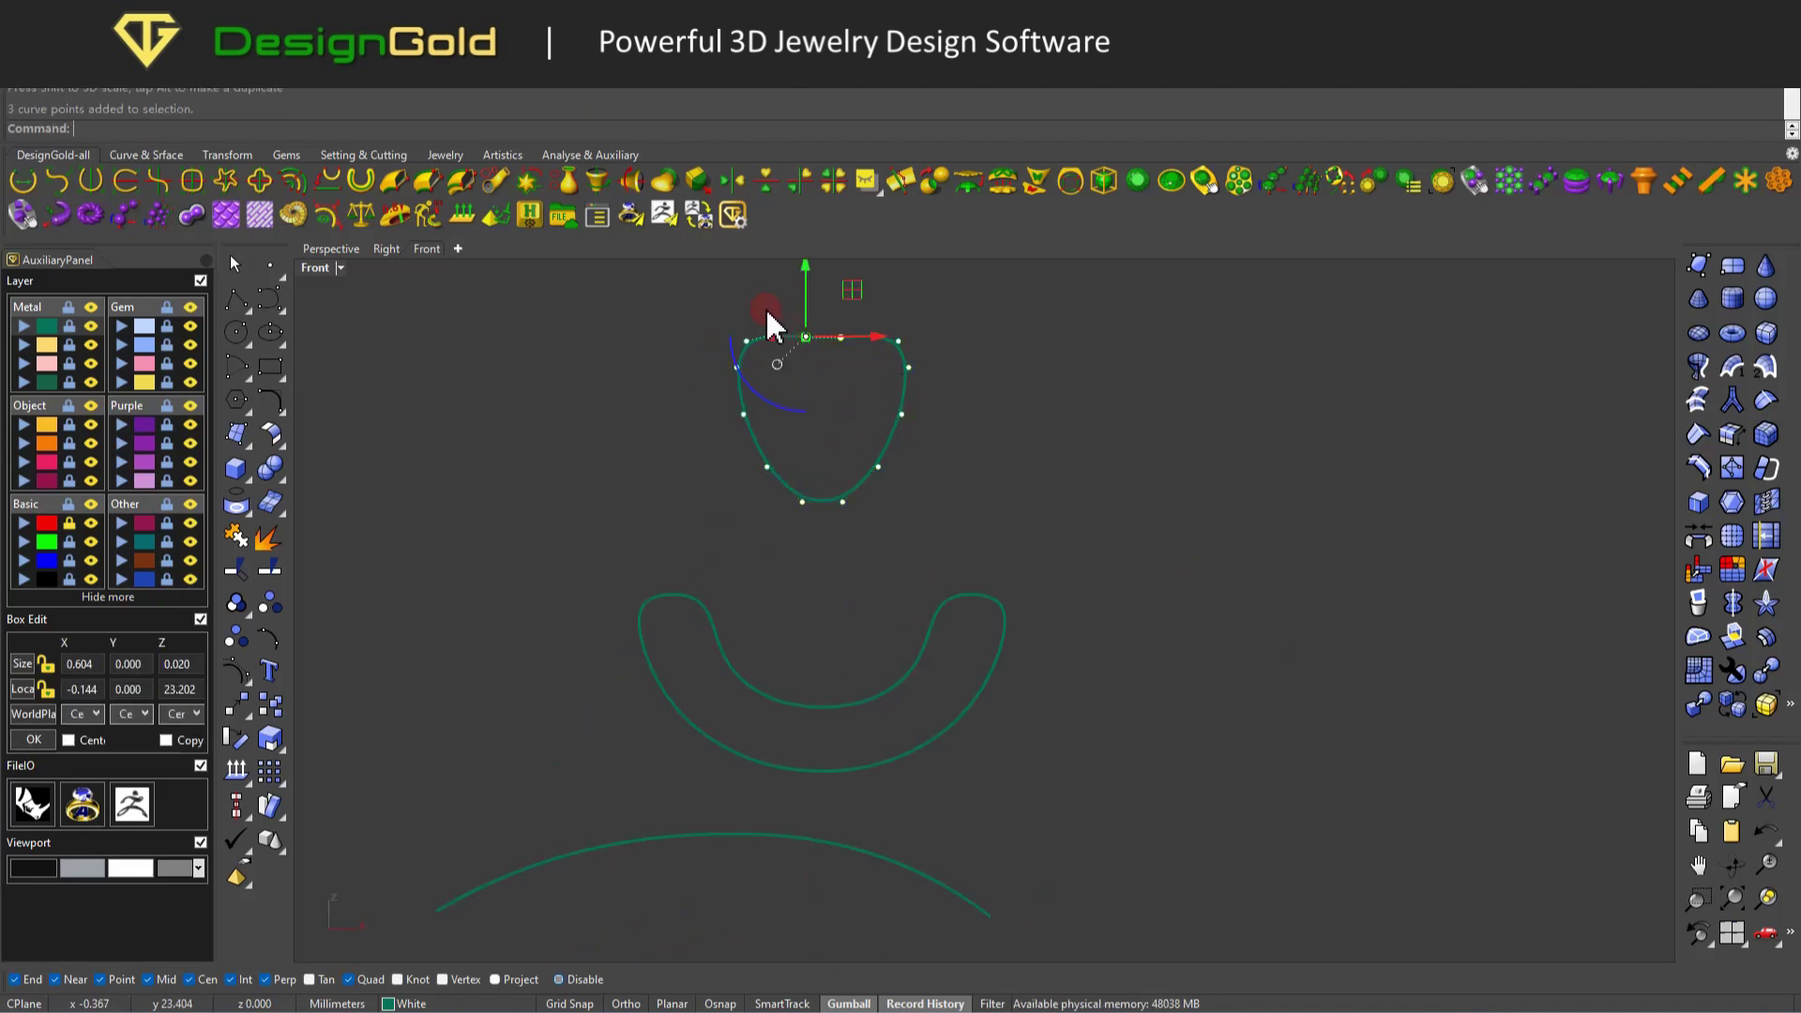
right_click_drag(836, 408, 819, 453)
left_click_drag(803, 349, 802, 324)
Smooth all points of the copied ear section in X, Y and Z over 85 steps into a rounded closed curve.
left_click_drag(659, 329, 965, 551)
key("Return")
left_click(1399, 506)
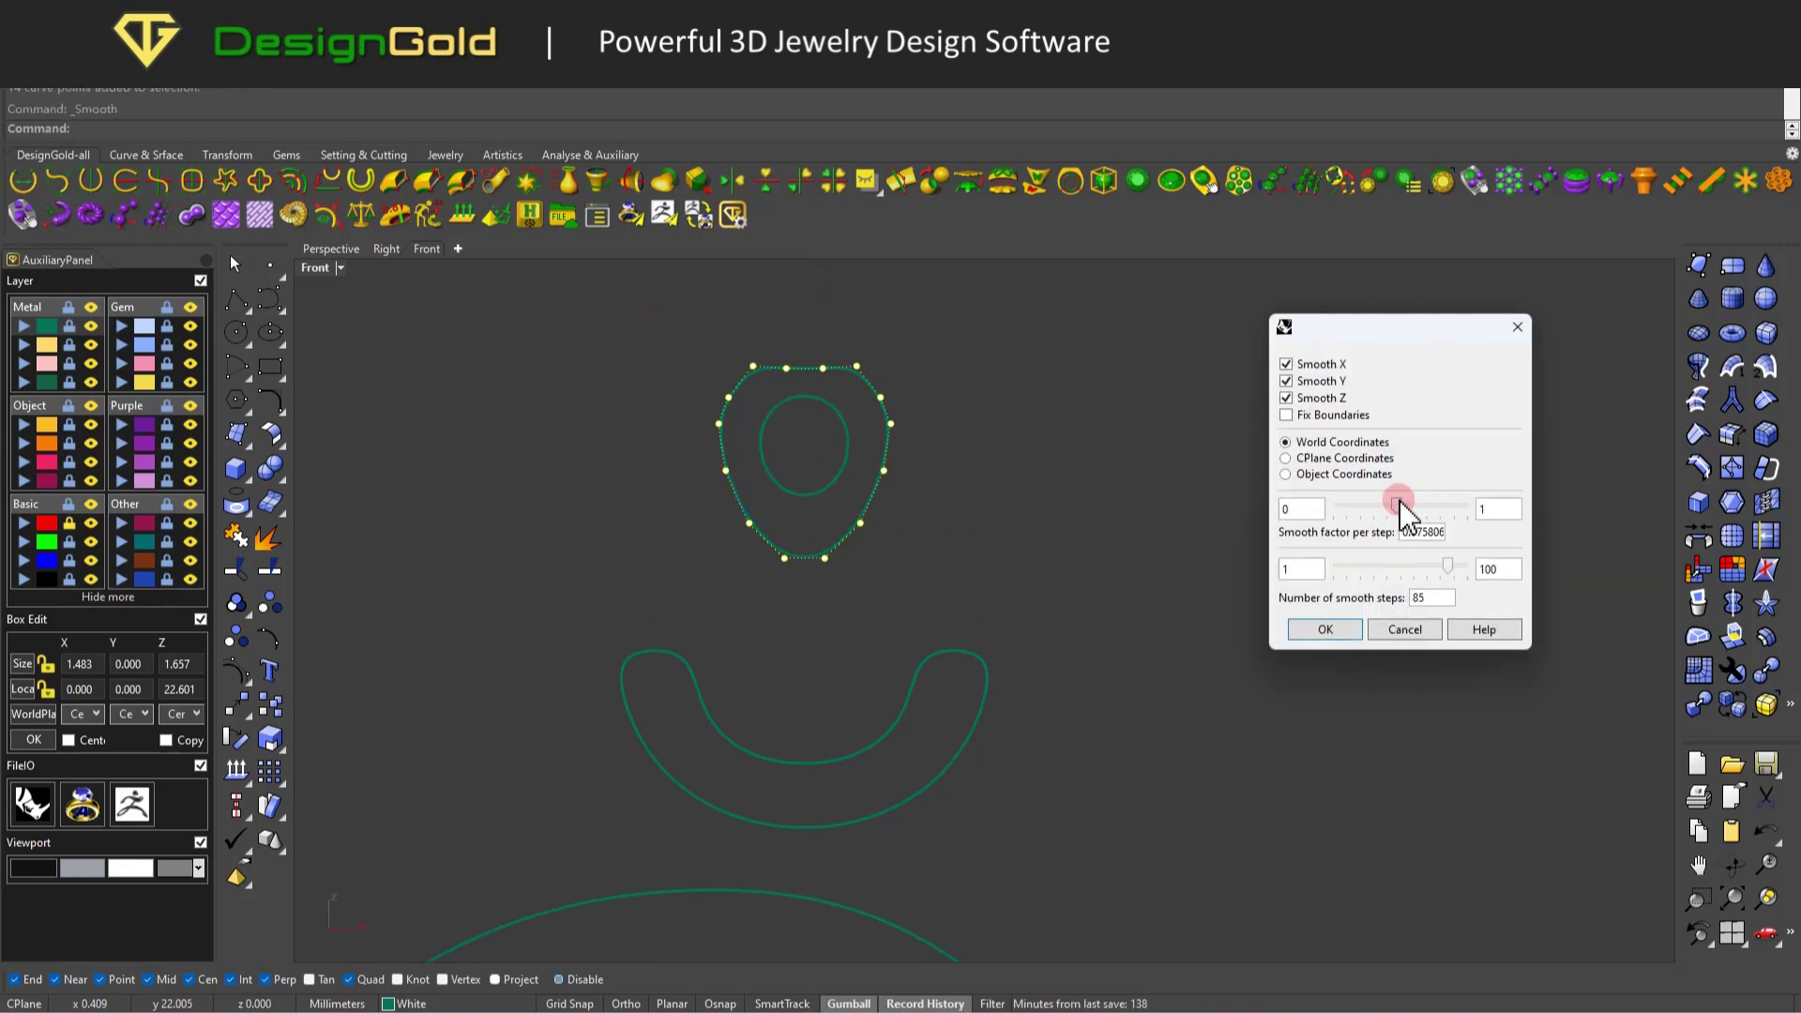
key("Return")
left_click(740, 459)
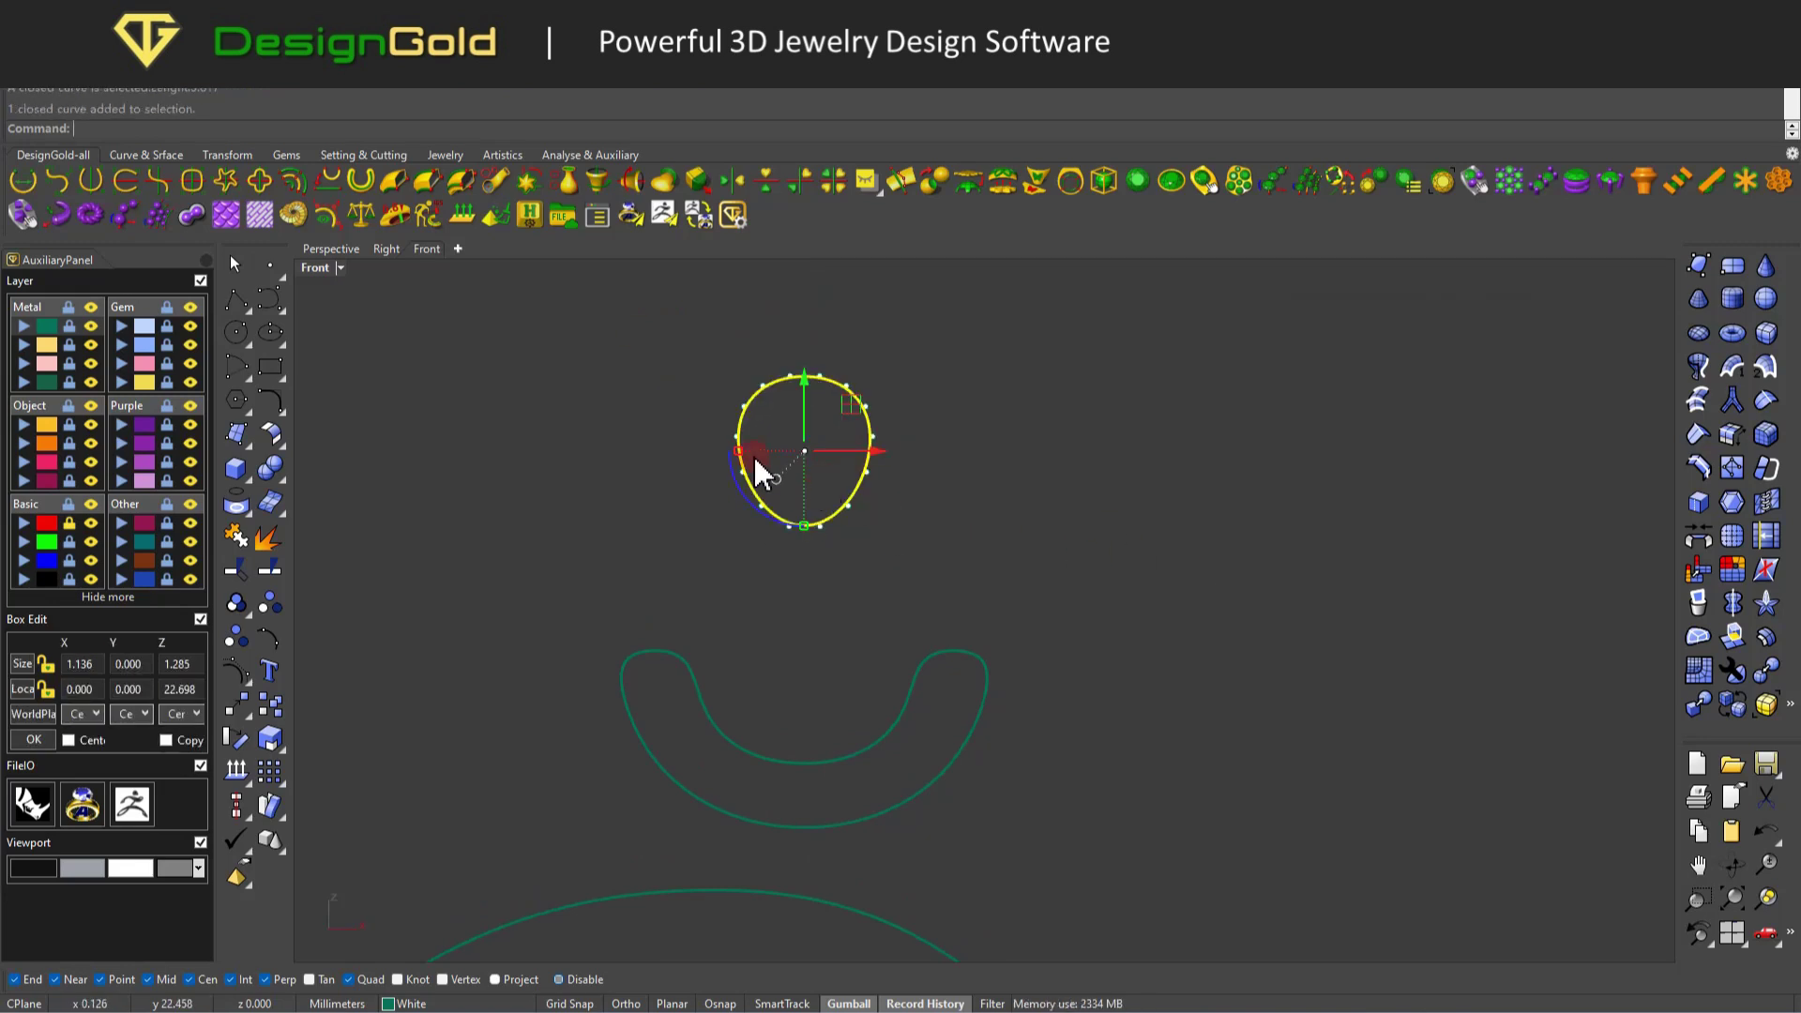
Widen the rounded ear section to about 1.43 mm, keeping its height at about 1.29 mm.
scroll(876, 432, "down", 3)
key("Escape")
left_click(870, 436)
key("Escape")
scroll(864, 715, "down", 6)
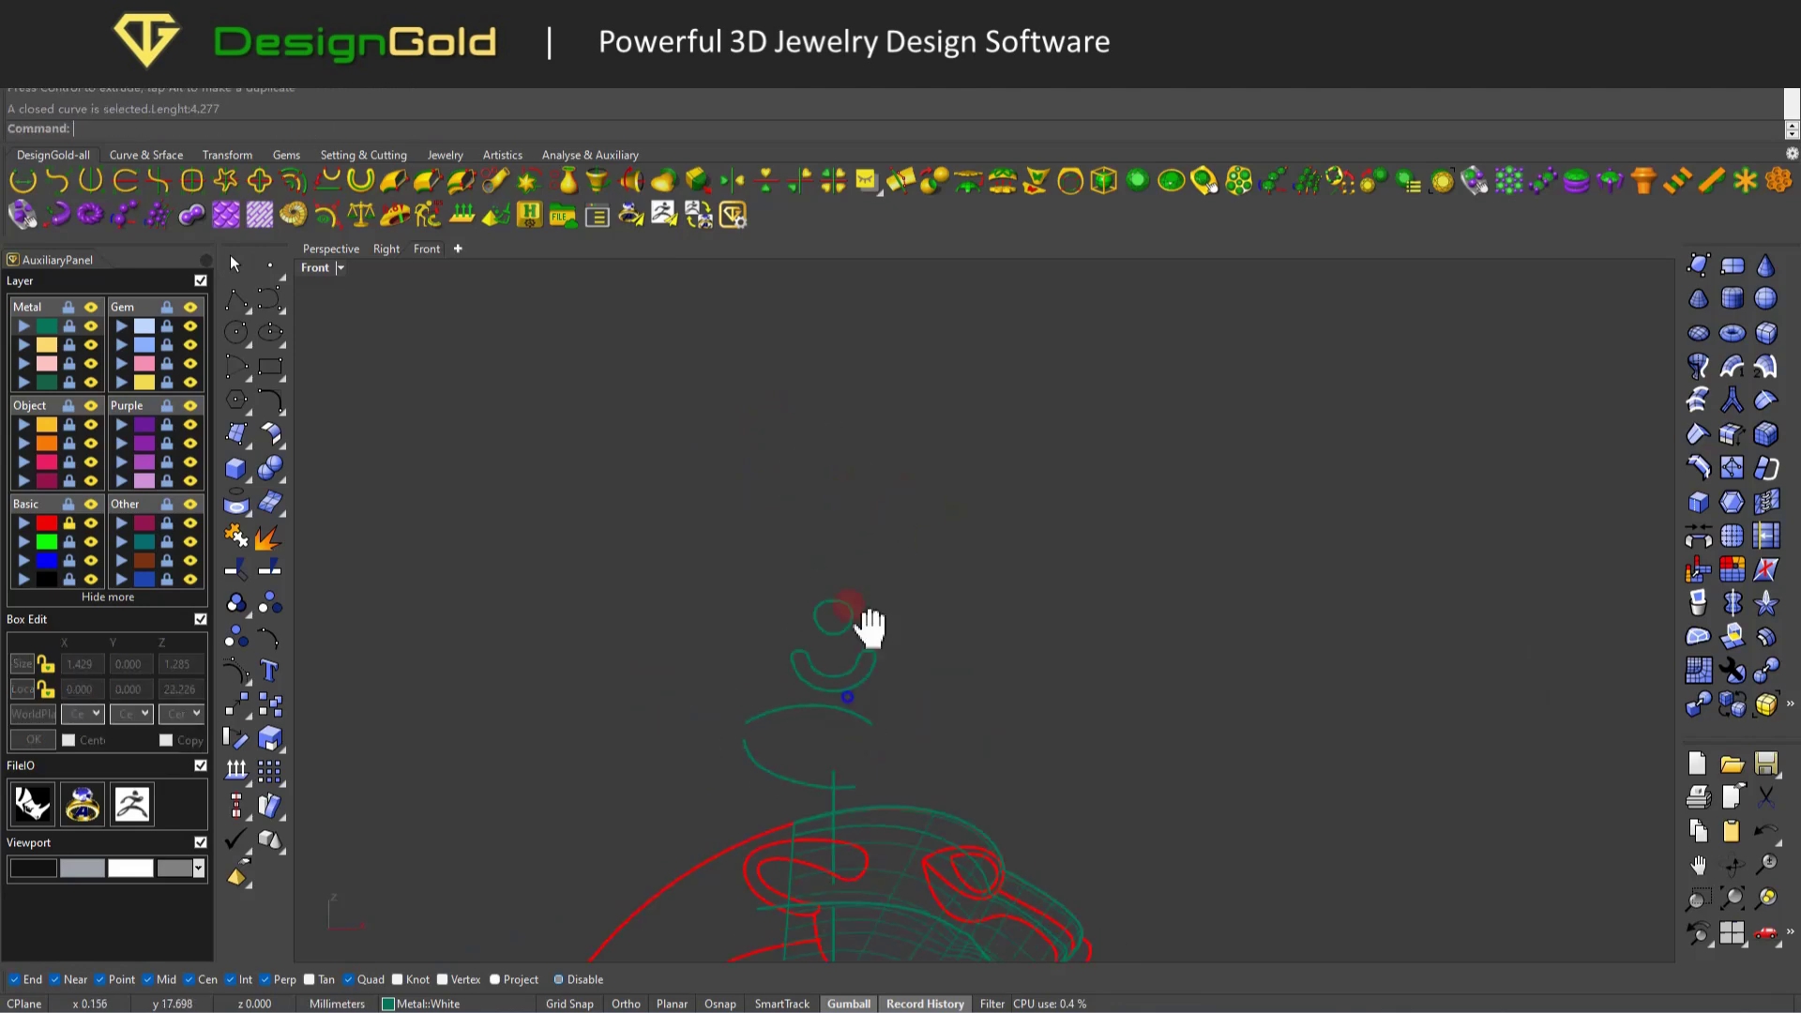
left_click(684, 522)
scroll(790, 549, "up", 3)
left_click(845, 371)
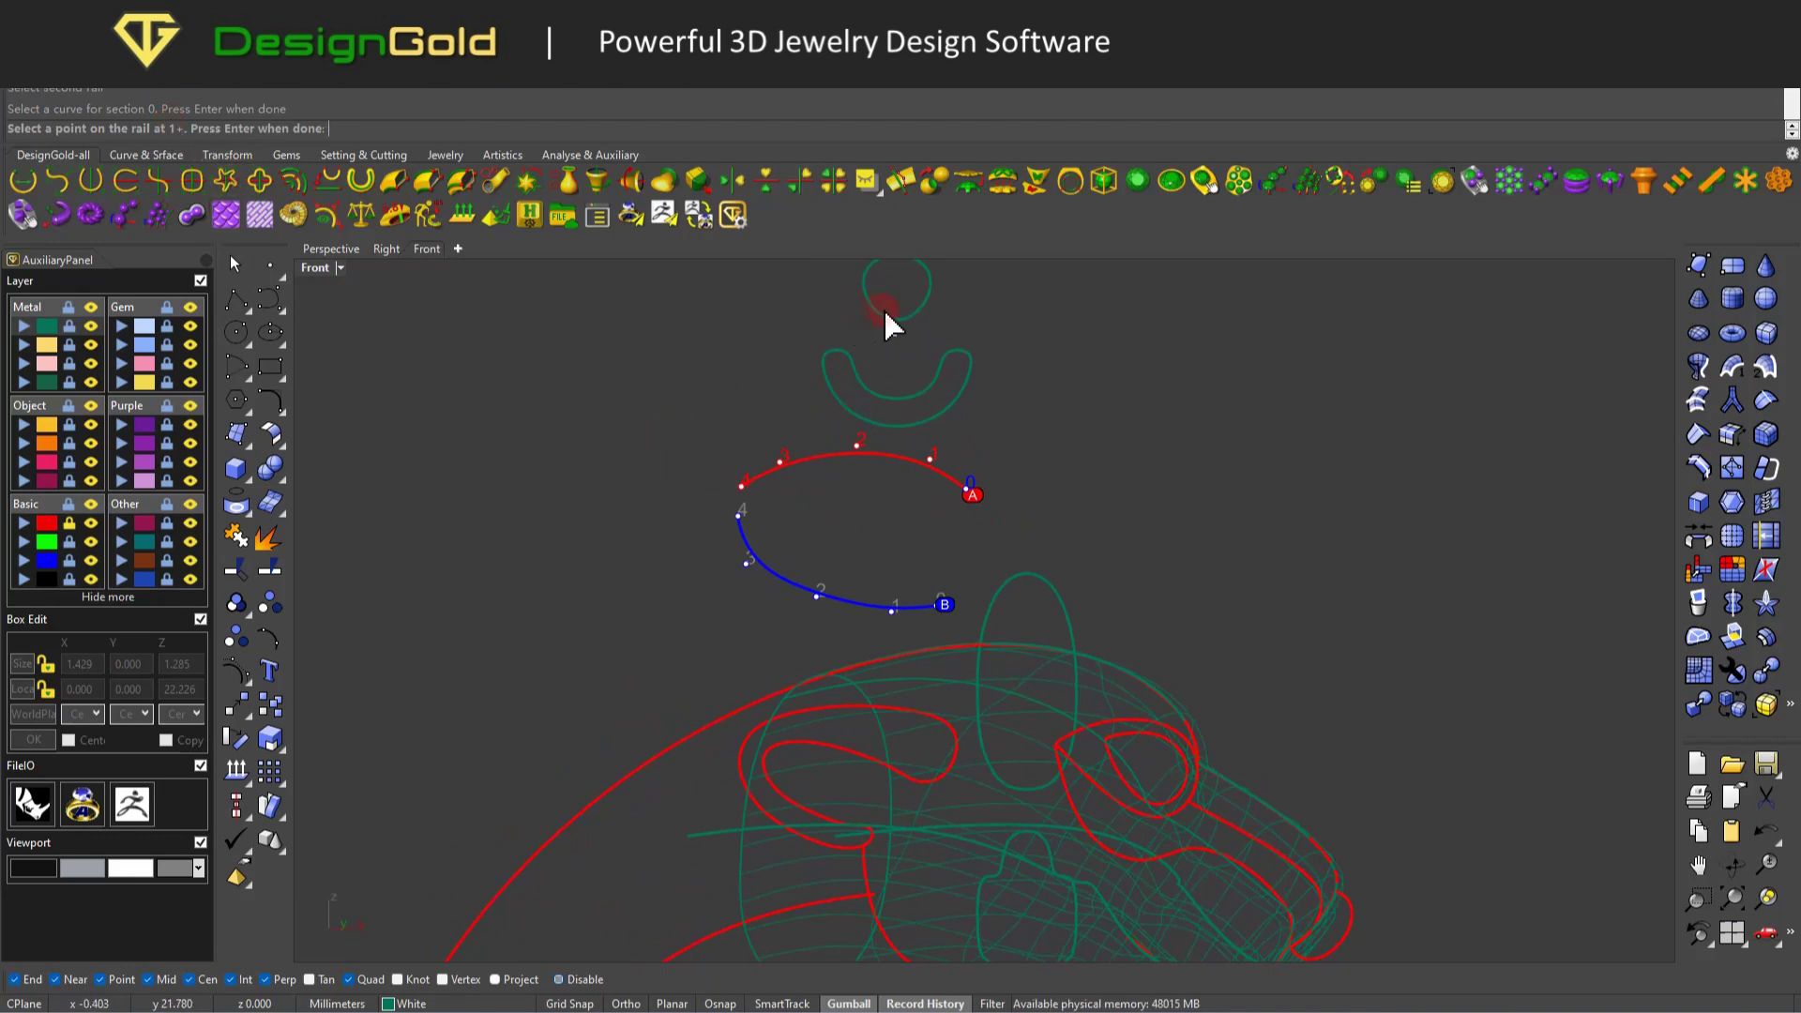
key("Return")
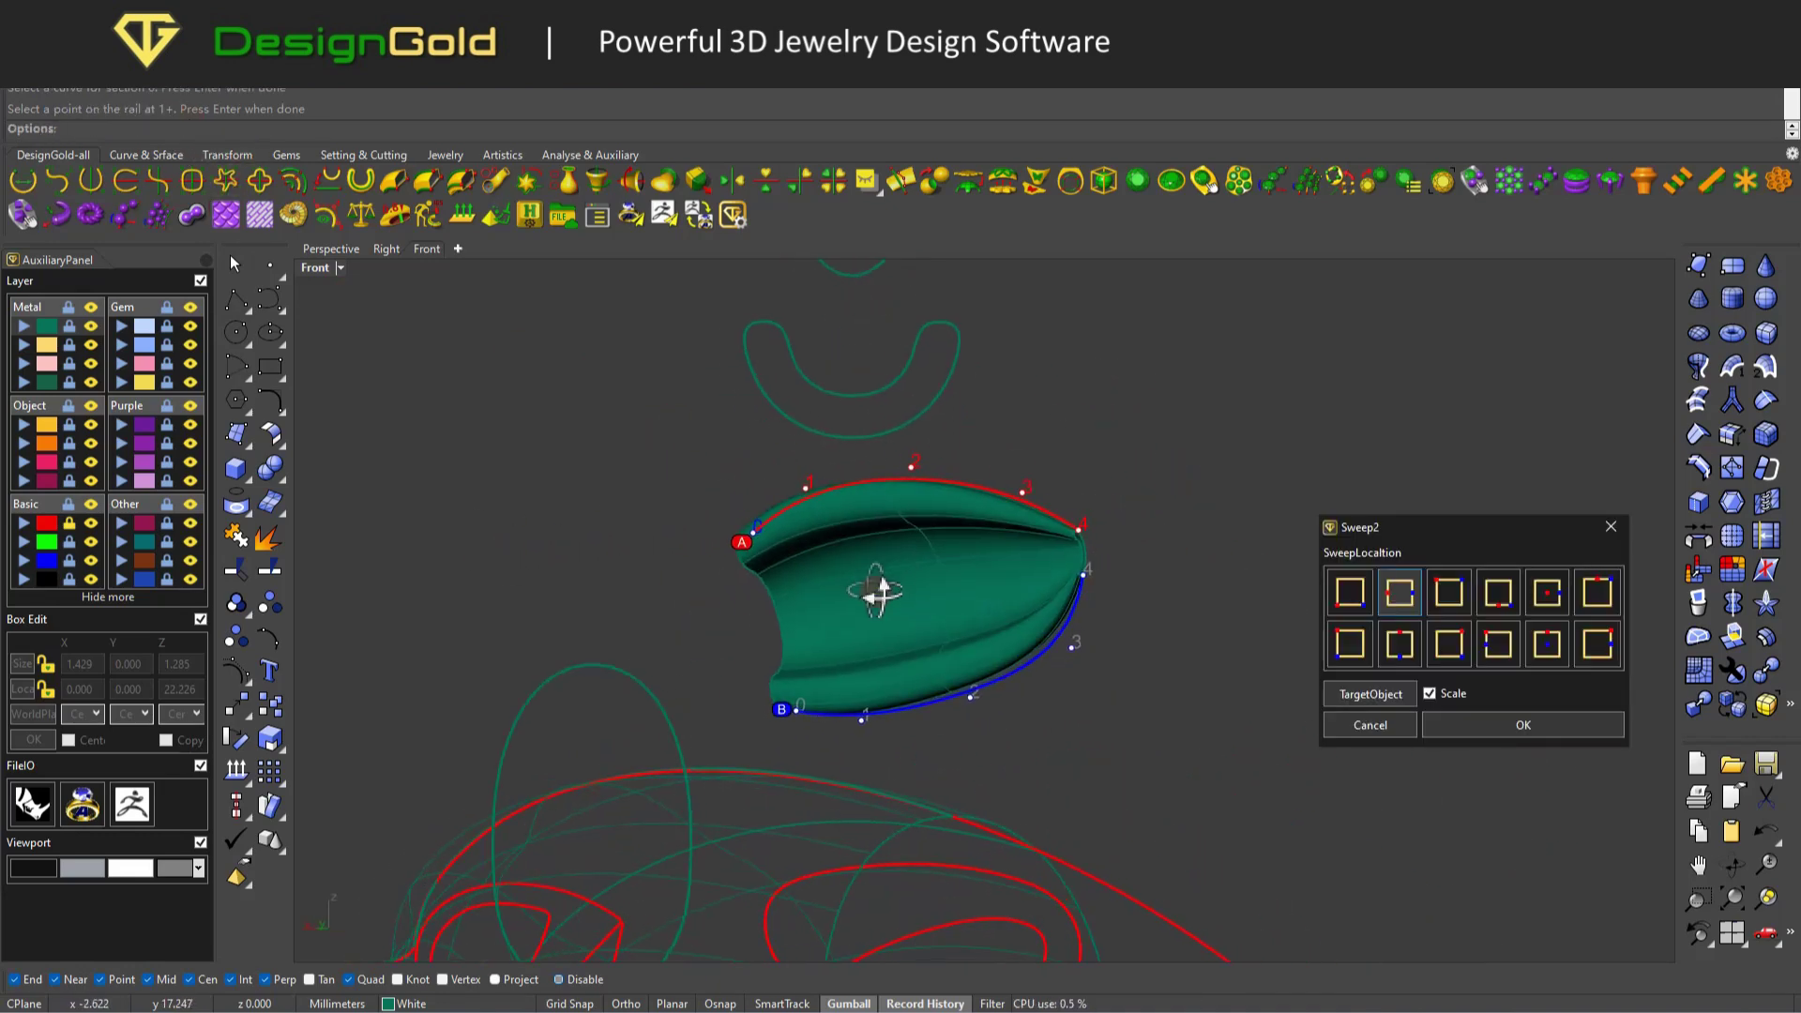
scroll(891, 581, "down", 3)
left_click(1359, 730)
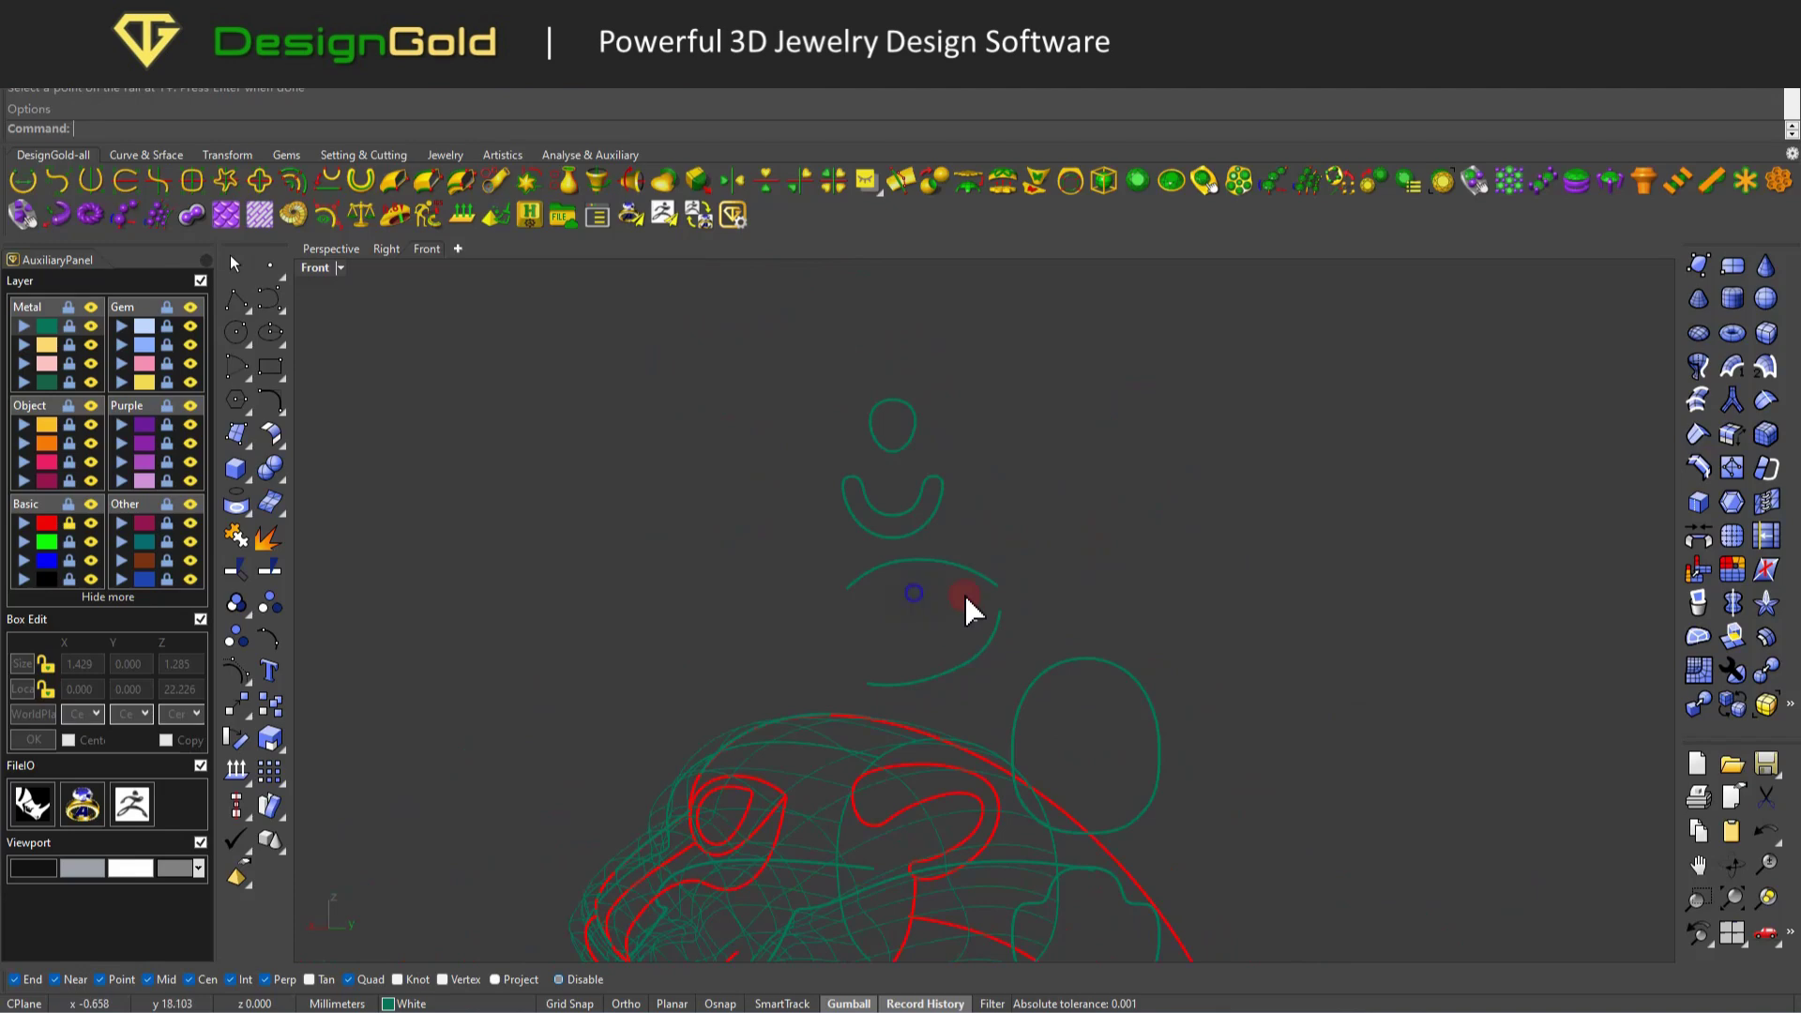
Preview a Sweep2 along both ear rails with the U-shaped section at the base and the rounded section at the tip.
left_click(876, 503)
left_click(1002, 596)
key("Return")
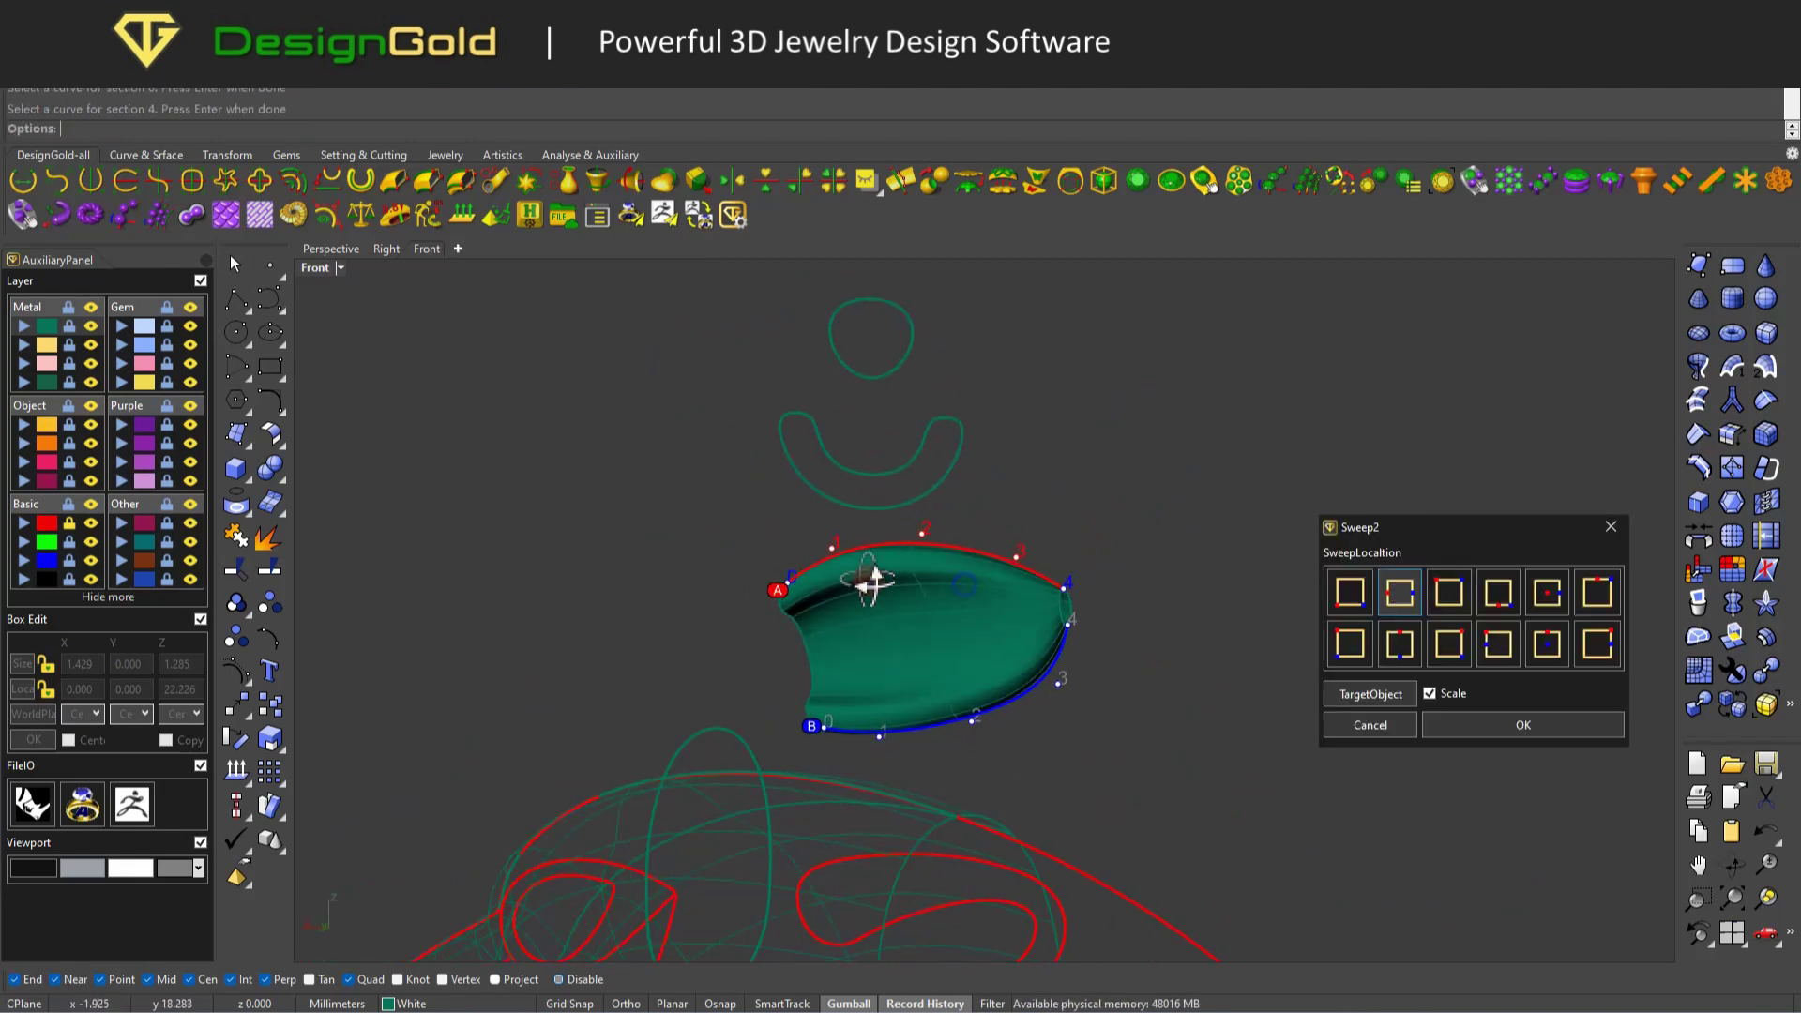
right_click_drag(982, 692, 1433, 629, "ctrl+shift")
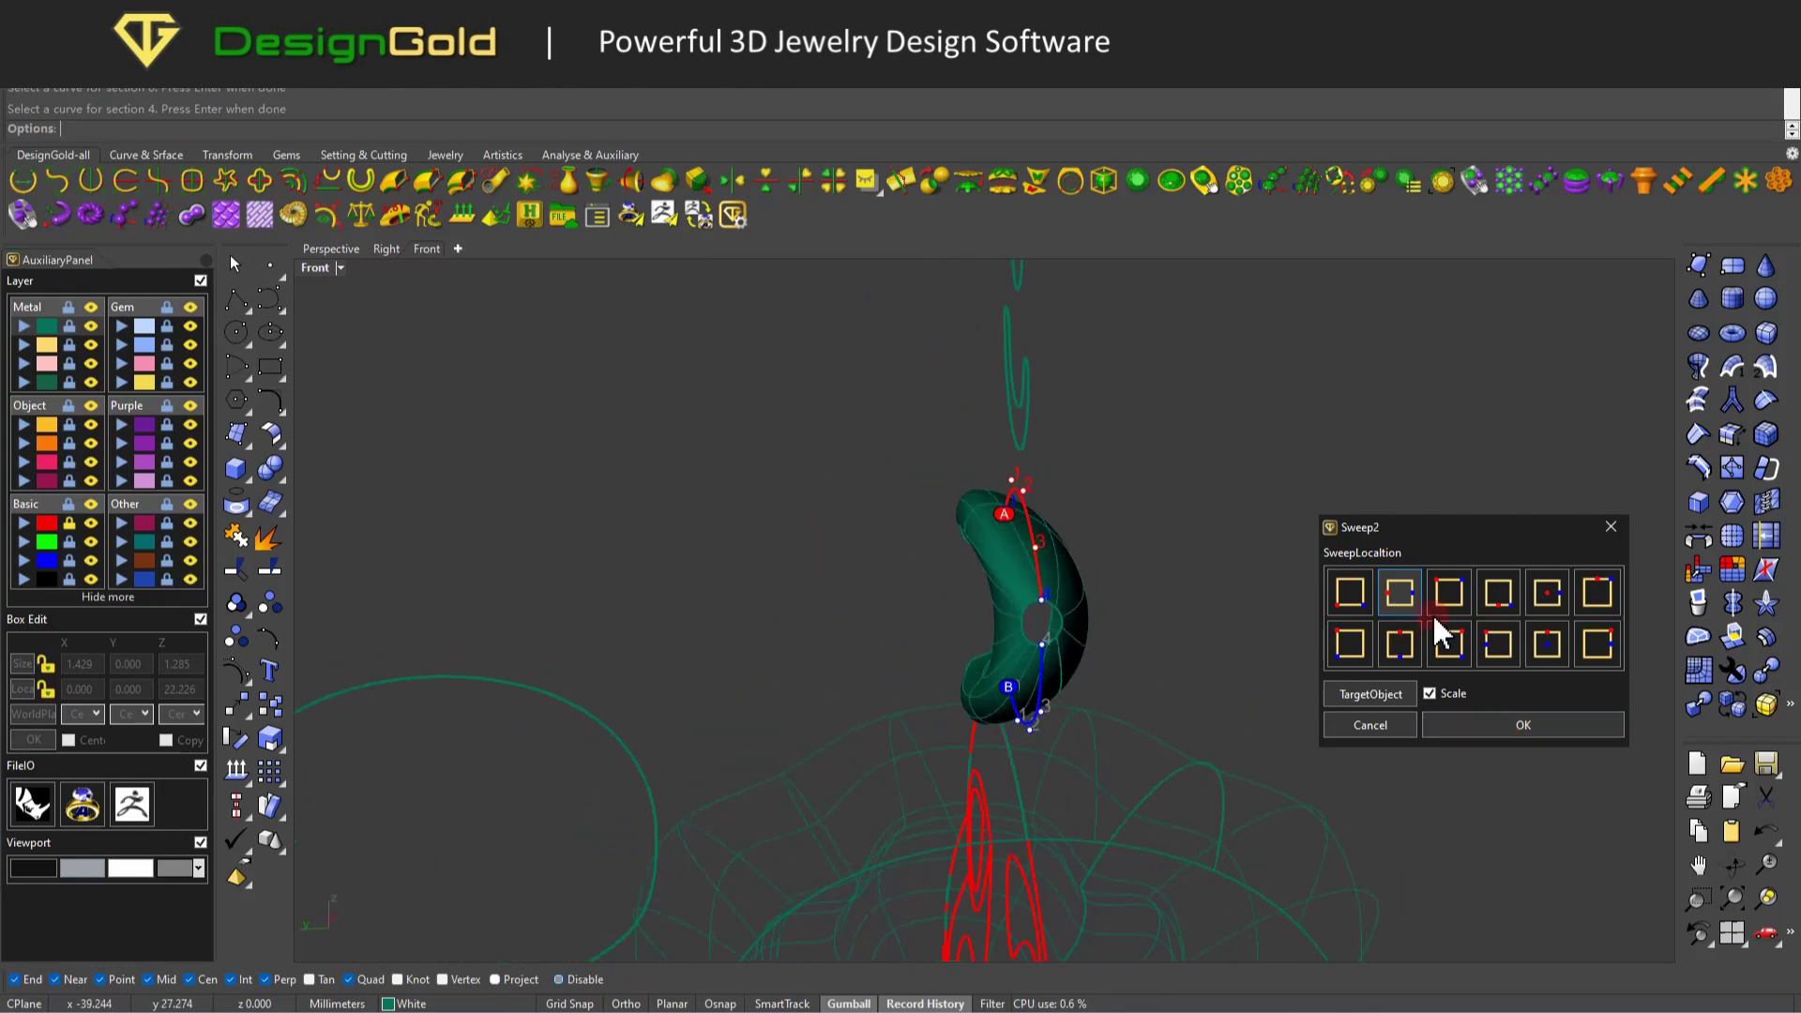
Try several alternative sweep locations on the ear preview and compare the resulting shapes.
left_click(1398, 642)
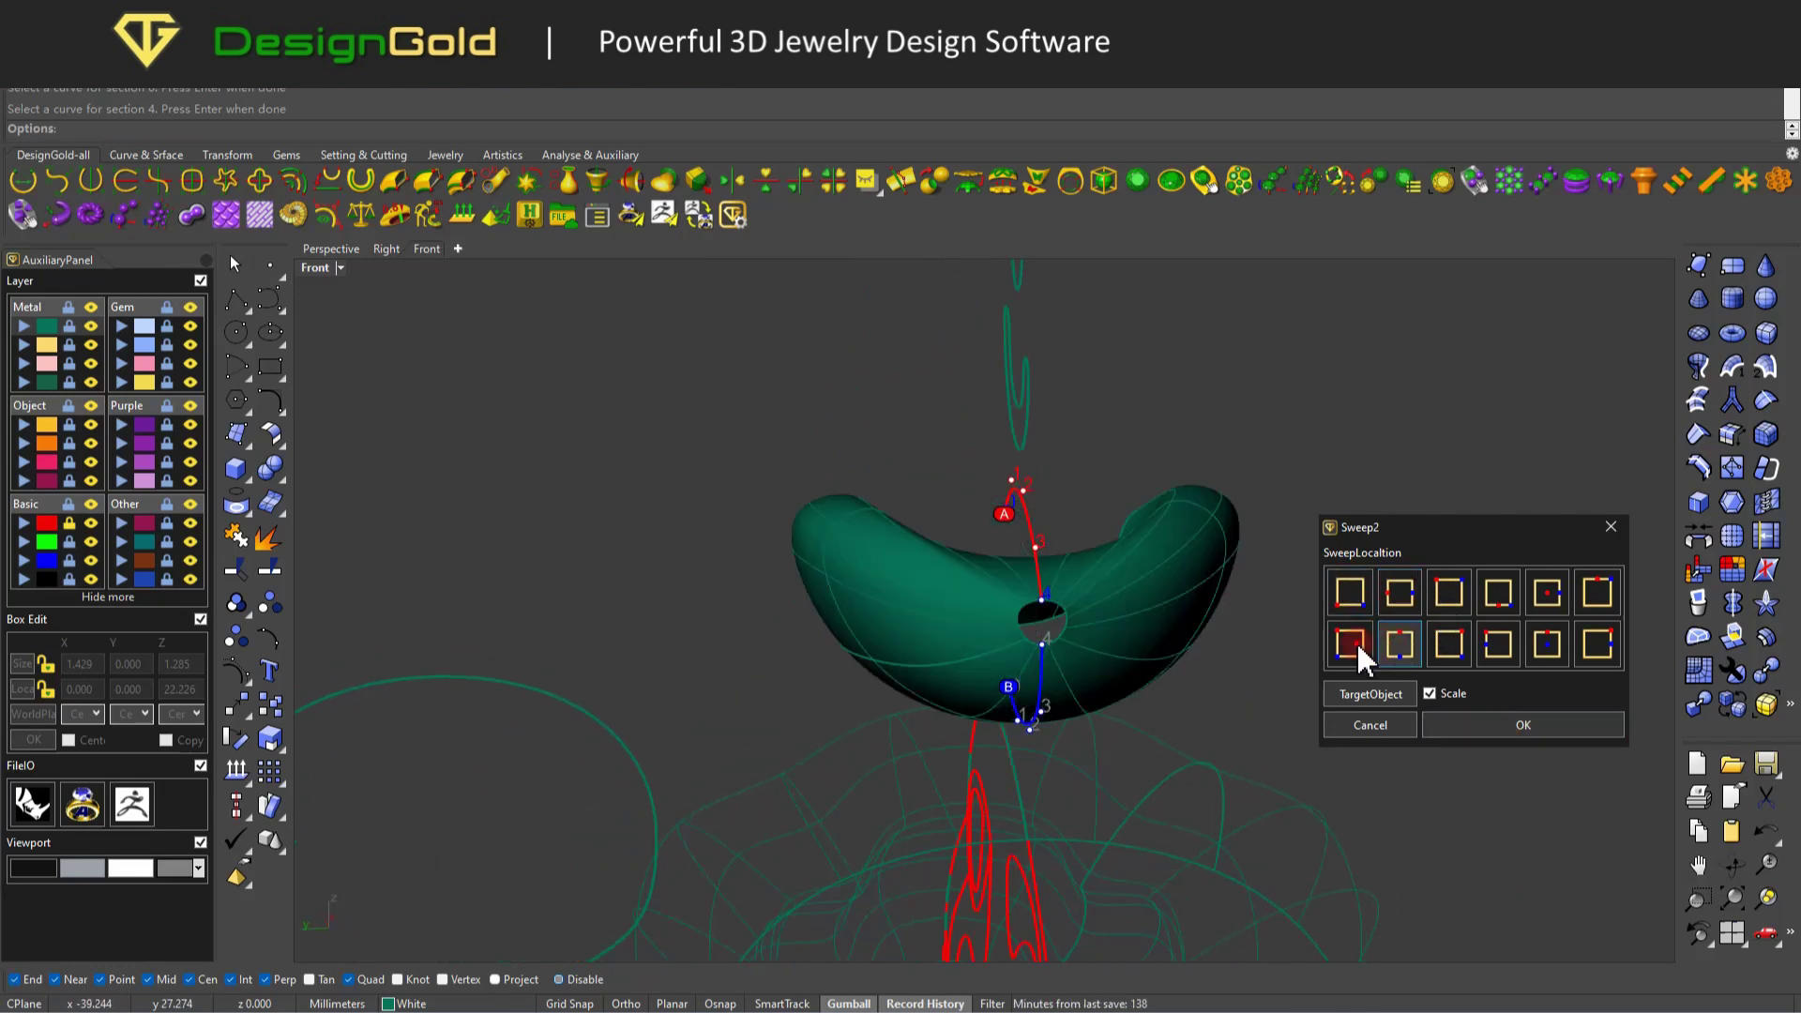
left_click(1353, 642)
right_click_drag(889, 567, 944, 632, "ctrl+shift")
left_click(1449, 643)
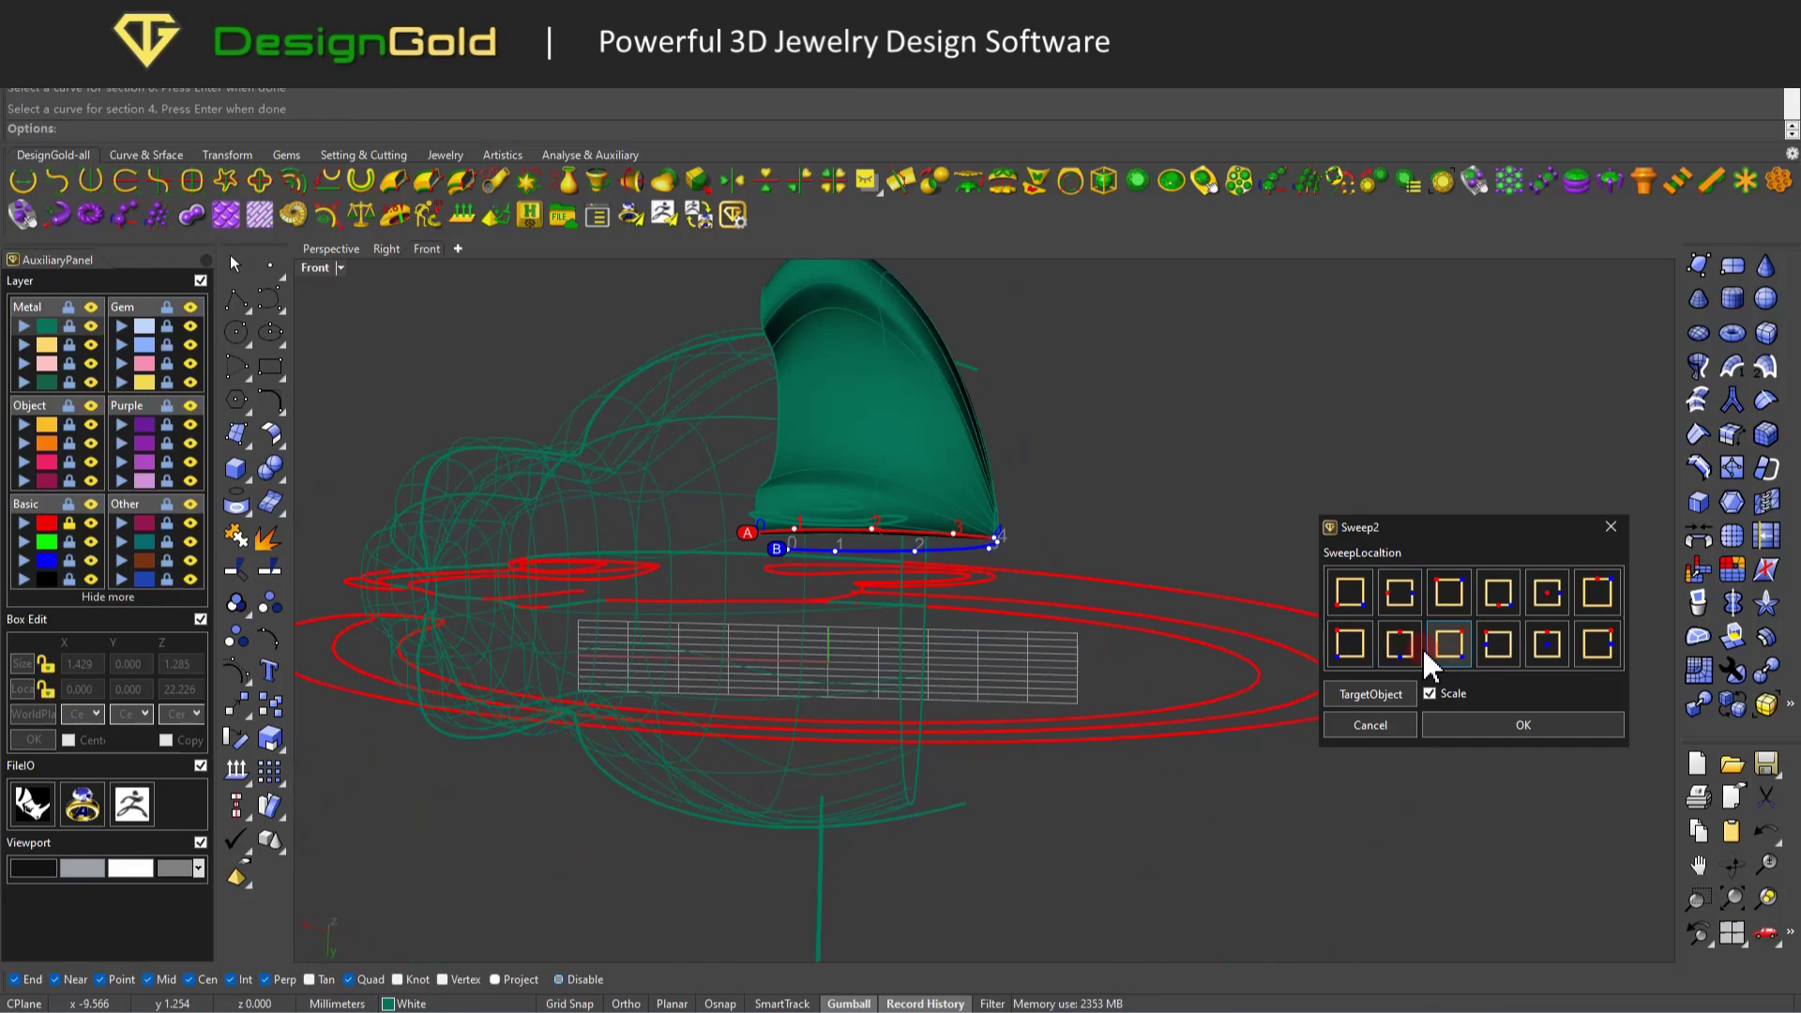
left_click(1498, 643)
left_click(1468, 593)
right_click_drag(912, 622, 1354, 631, "ctrl+shift")
Choose the sweep location that runs the rails along the section's two sides and create the ear surface with Scale enabled.
left_click(1399, 592)
scroll(865, 610, "up", 2)
mouse_move(868, 628)
right_mouse_down("ctrl+shift")
mouse_move(845, 631)
mouse_move(900, 638)
right_mouse_up("ctrl+shift")
left_click(1521, 725)
Show the control points of both ear rails and move points near the tip to reshape the ear.
middle_click(947, 553)
left_click(1002, 531)
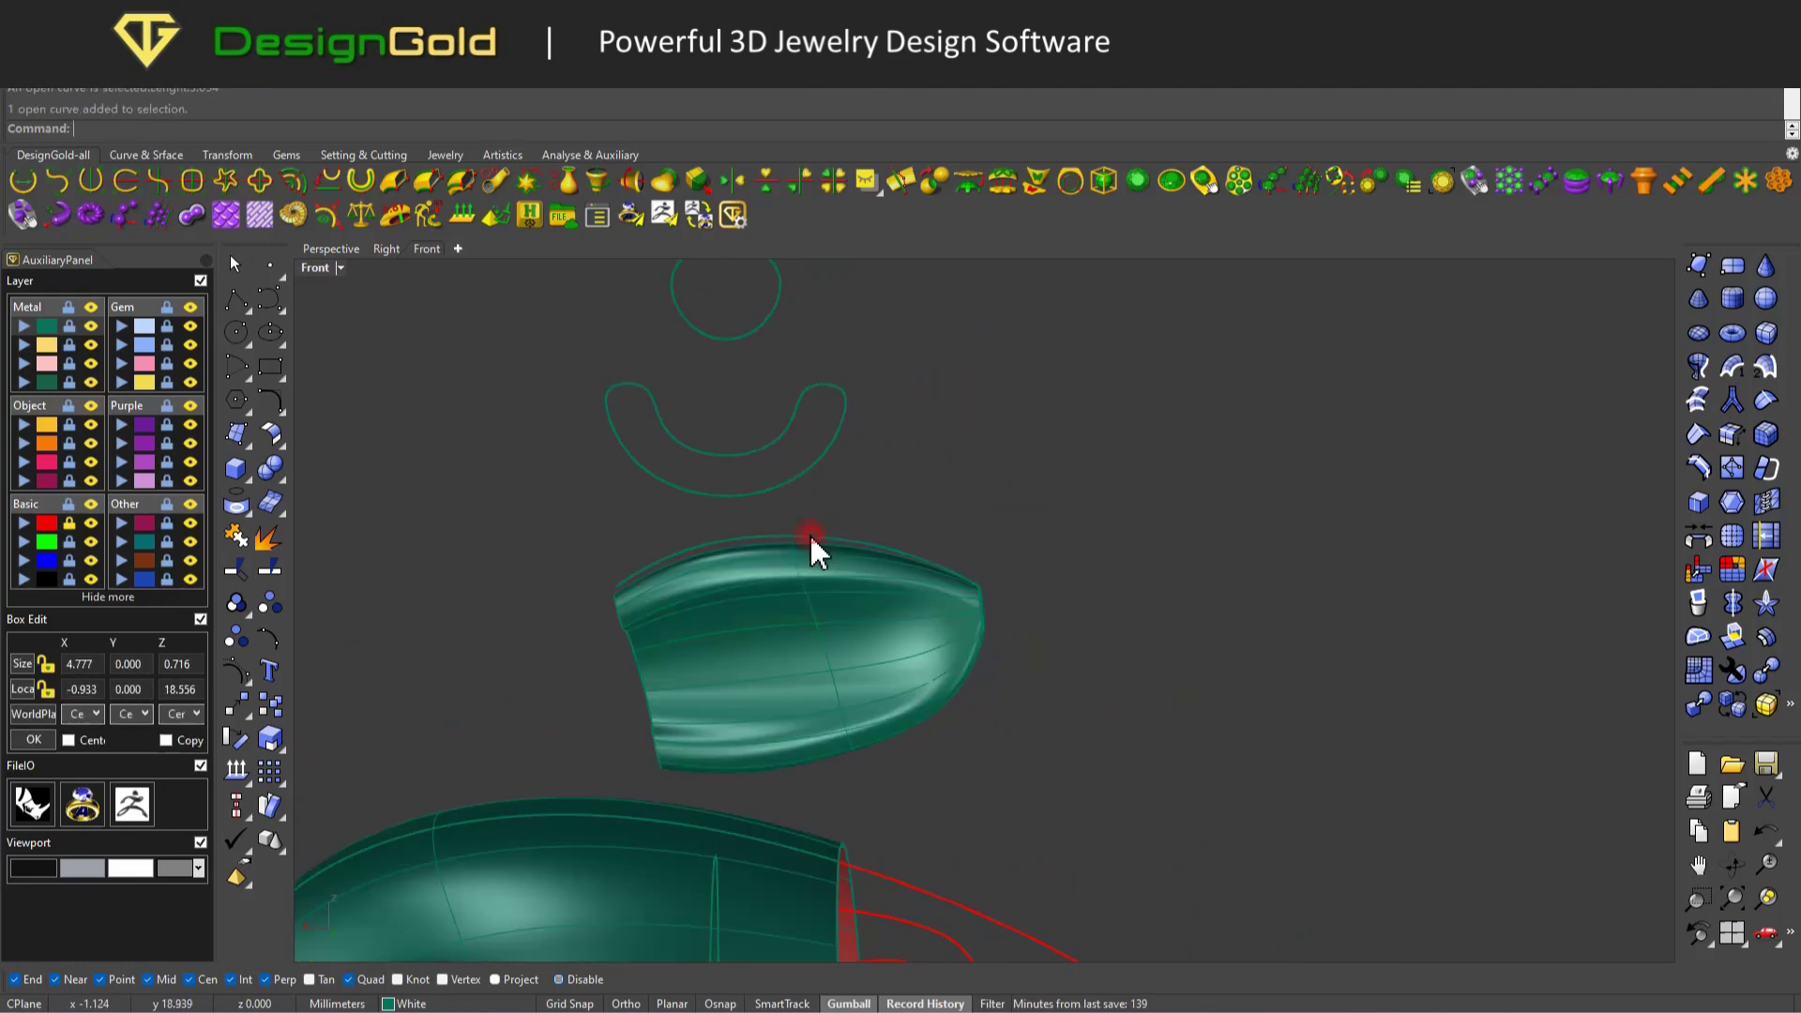
right_click_drag(812, 532, 647, 539, "ctrl+shift")
scroll(956, 635, "up", 3)
right_click_drag(956, 635, 956, 519, "ctrl+shift")
left_click(1029, 615)
right_click_drag(1033, 595, 953, 728, "ctrl+shift")
left_click(953, 724)
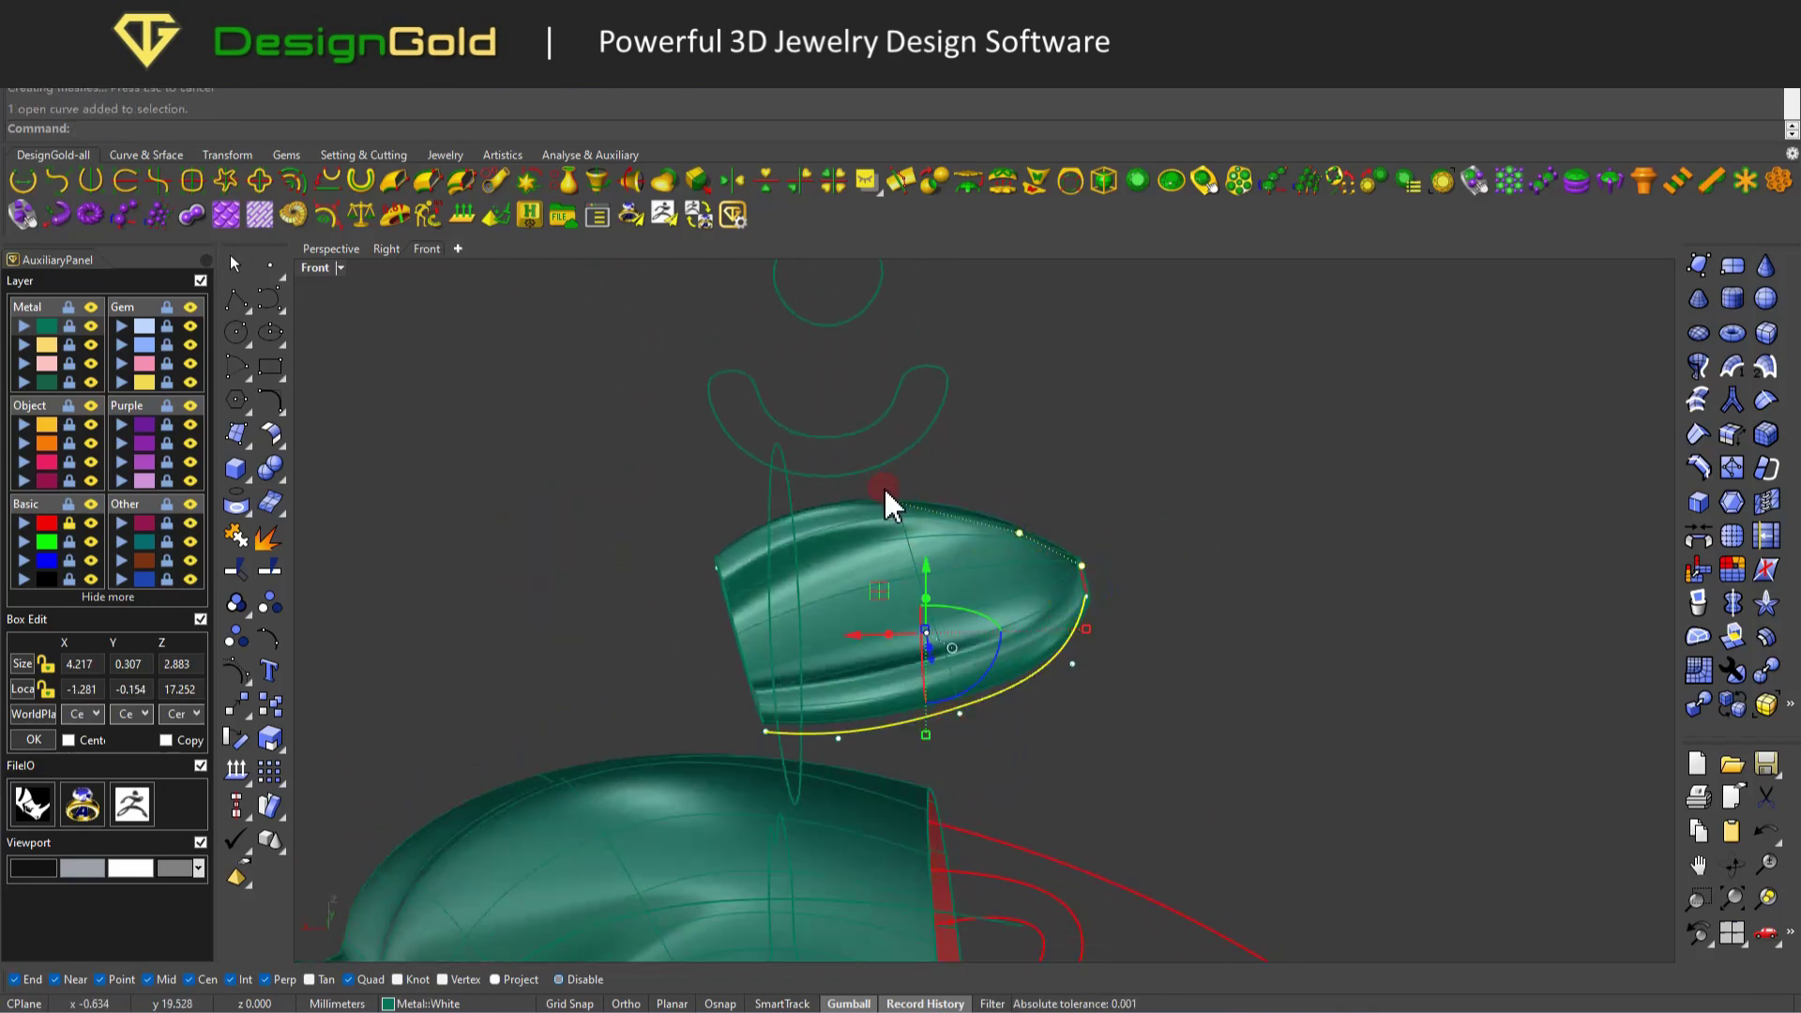
left_click_drag(1061, 670, 976, 525)
right_click_drag(975, 525, 1004, 657, "ctrl+shift")
Change the gumball alignment and bend both ear rails sideways to a depth of about 2.2 mm.
right_click(849, 1003)
left_click(891, 865)
left_click_drag(955, 656, 1044, 617)
right_click_drag(1045, 617, 1153, 579, "ctrl+shift")
scroll(1154, 572, "down", 2)
left_click_drag(1079, 549, 1190, 611)
right_click_drag(1077, 563, 1333, 664, "ctrl+shift")
left_click(1337, 619)
Move both ear rails onto the side of the head and rotate them to follow its surface.
key("ctrl+F1")
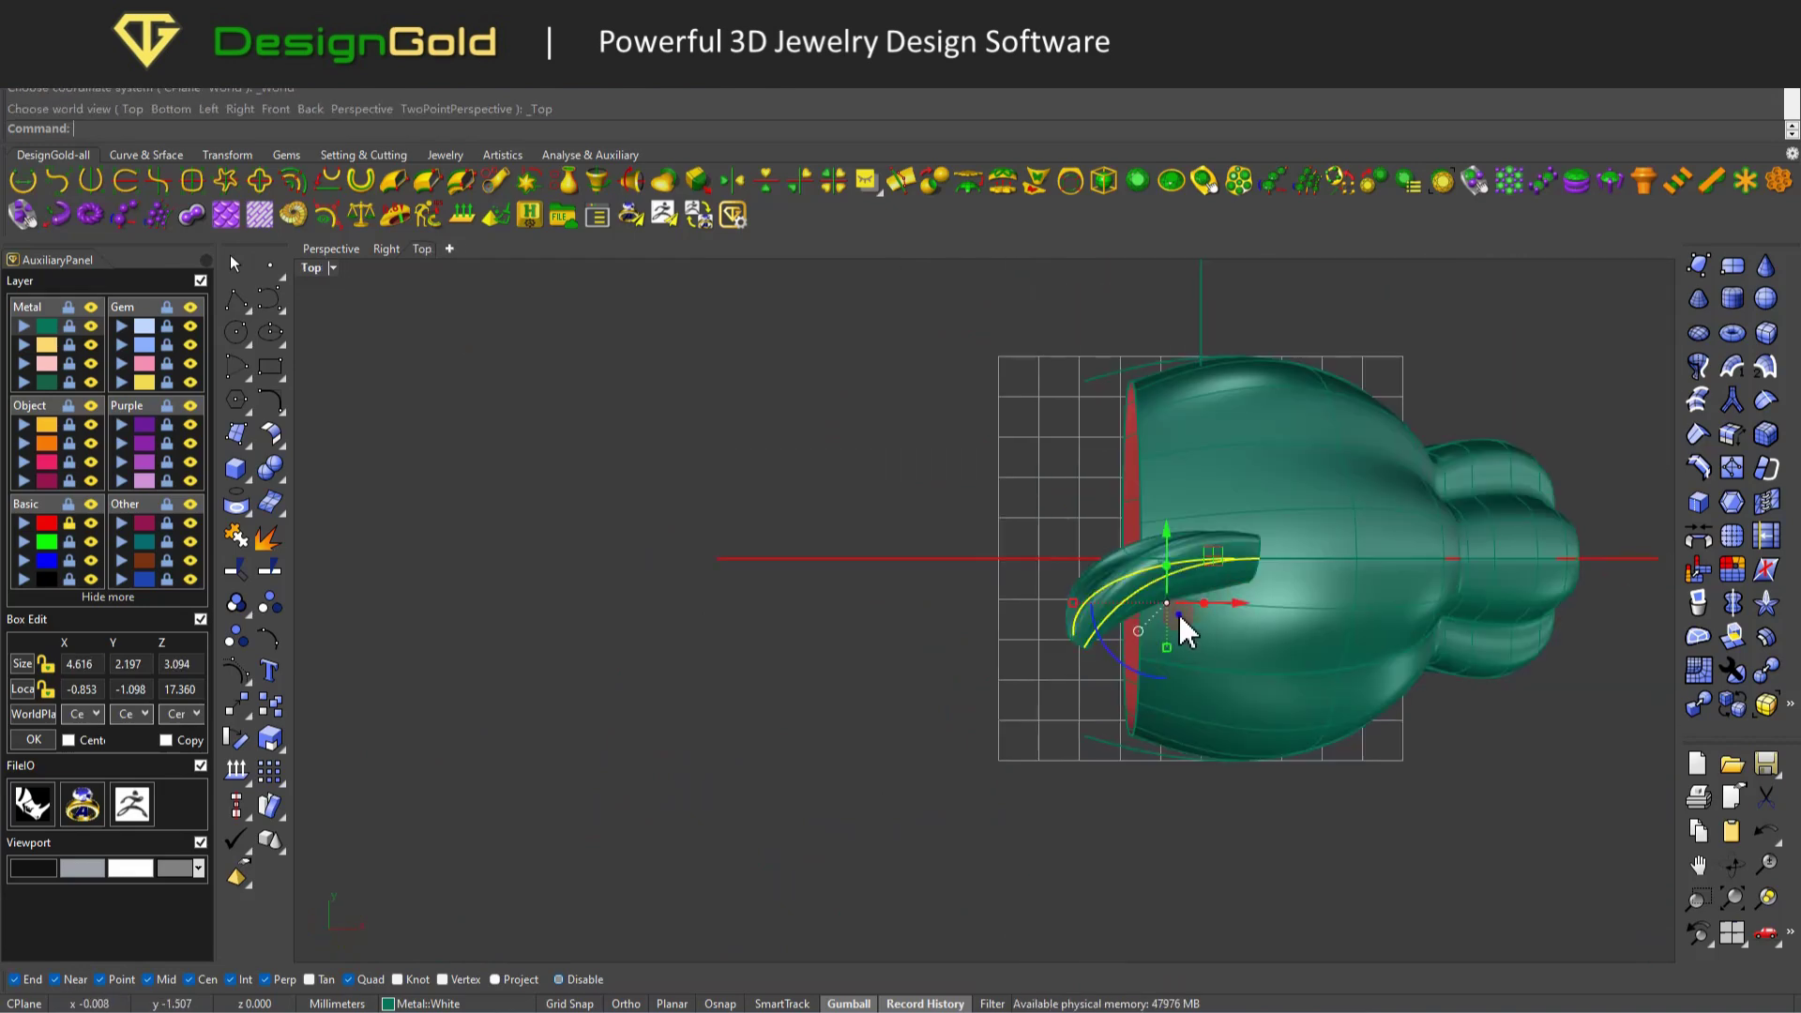
right_click_drag(905, 701, 1110, 723, "ctrl+shift")
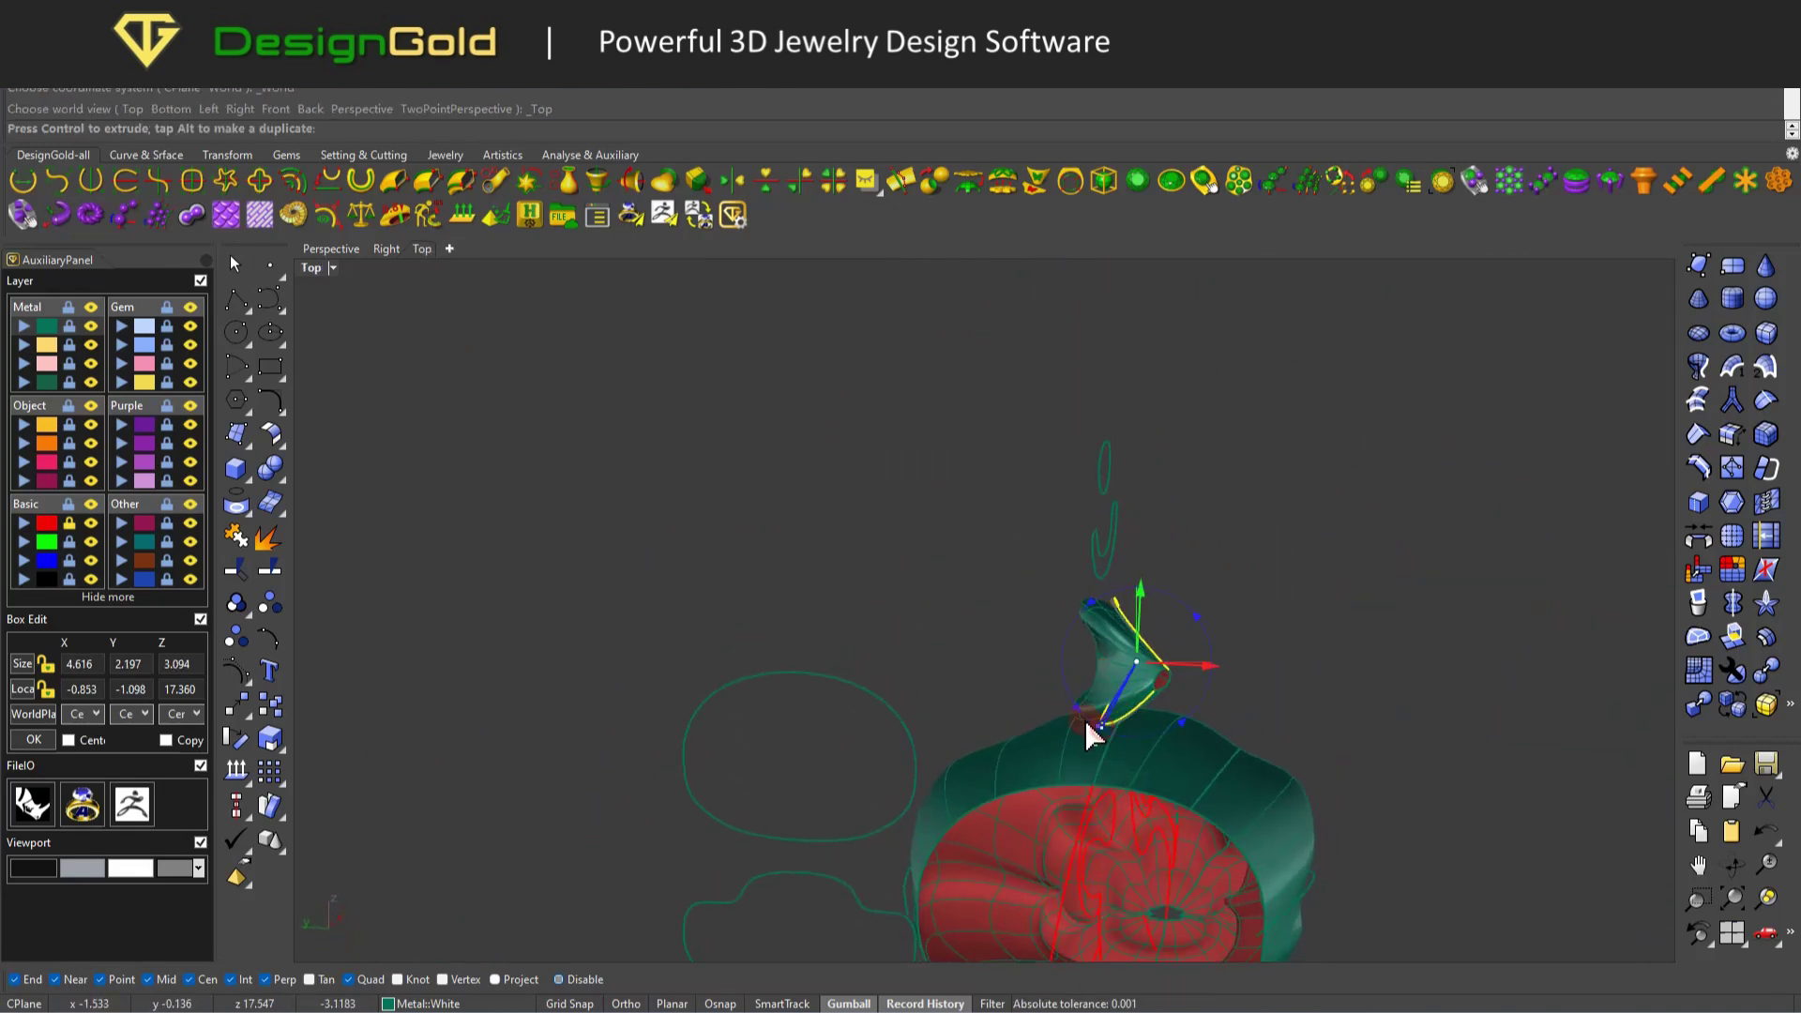
key("ctrl+F1")
right_click_drag(807, 716, 1095, 617, "ctrl+shift")
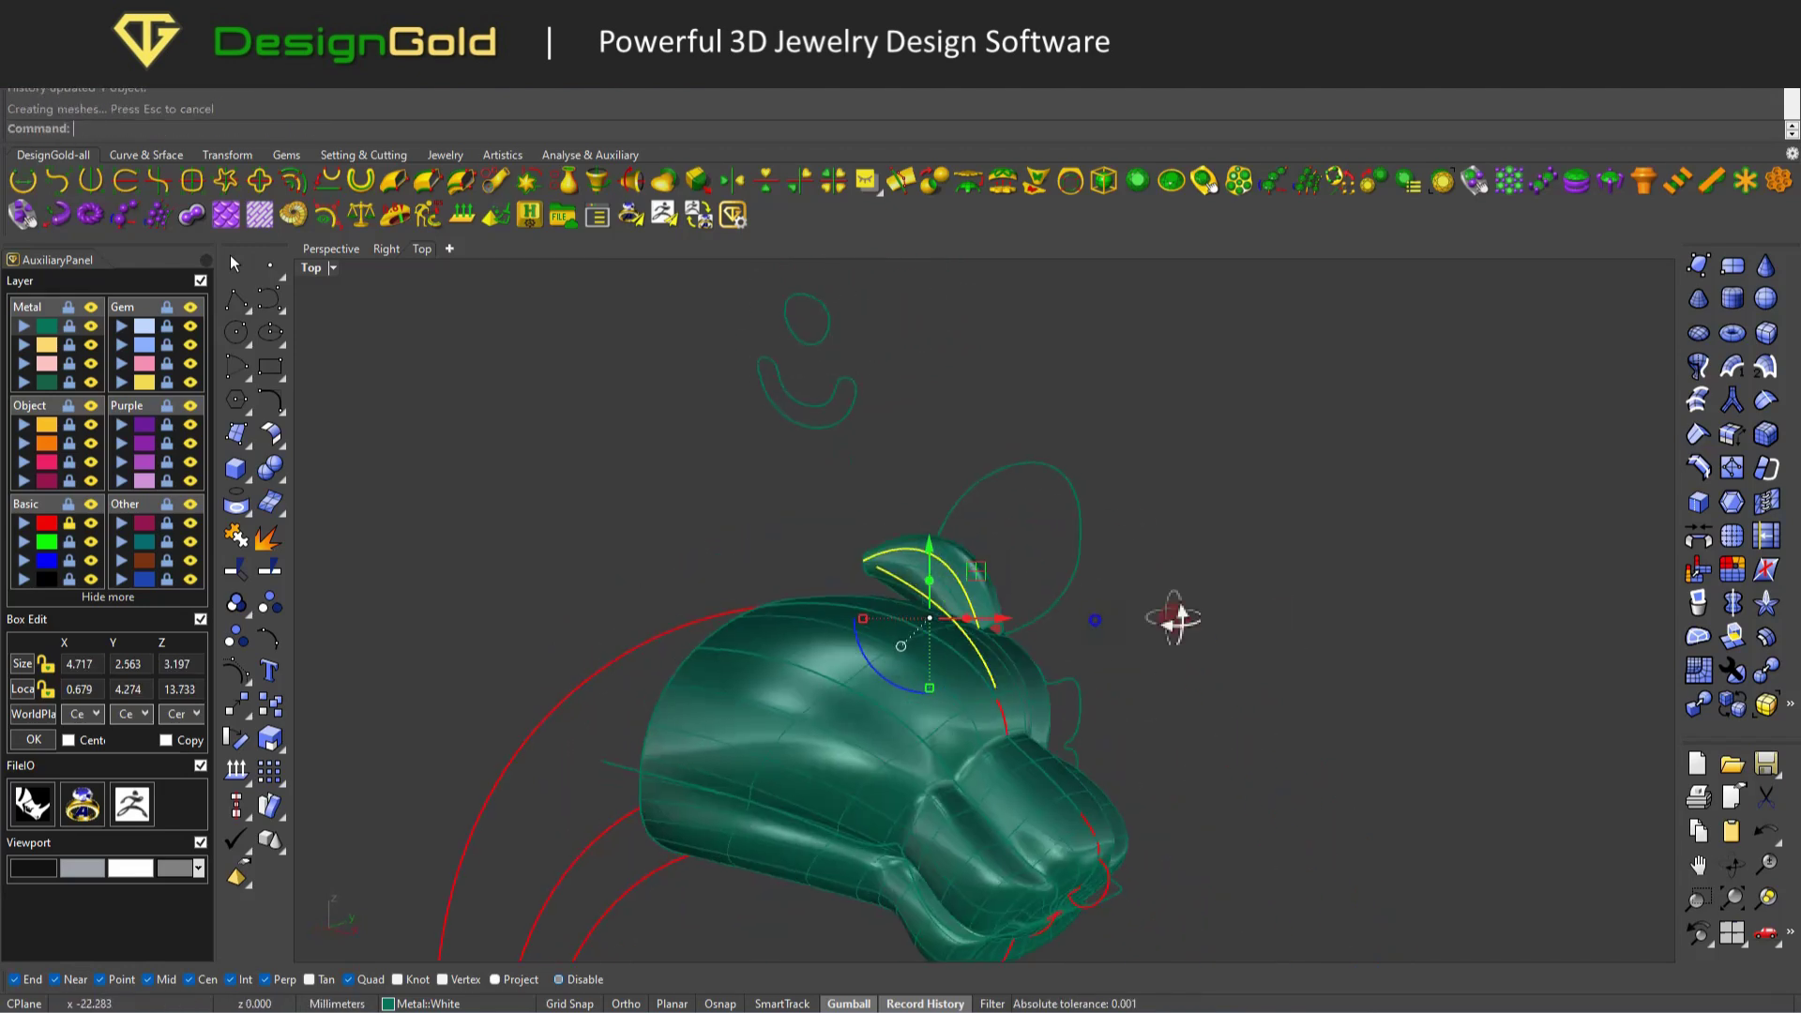
key("ctrl+F2")
right_click_drag(991, 563, 976, 526, "ctrl+shift")
key("ctrl+F1")
key("ctrl+F2")
Shift the ear rails back and down toward the ear outline of the reference sketch.
left_click_drag(877, 502, 818, 353)
scroll(848, 554, "up", 5)
key("Return")
left_click_drag(727, 514, 819, 579)
scroll(819, 580, "down", 5)
right_click_drag(819, 579, 831, 622)
Reselect both ear rails and adjust their angle so the ear lies against the head's rear side.
left_click(831, 621)
left_click(849, 677)
left_click(826, 517, "shift")
left_click(873, 553)
right_click_drag(872, 554, 838, 600)
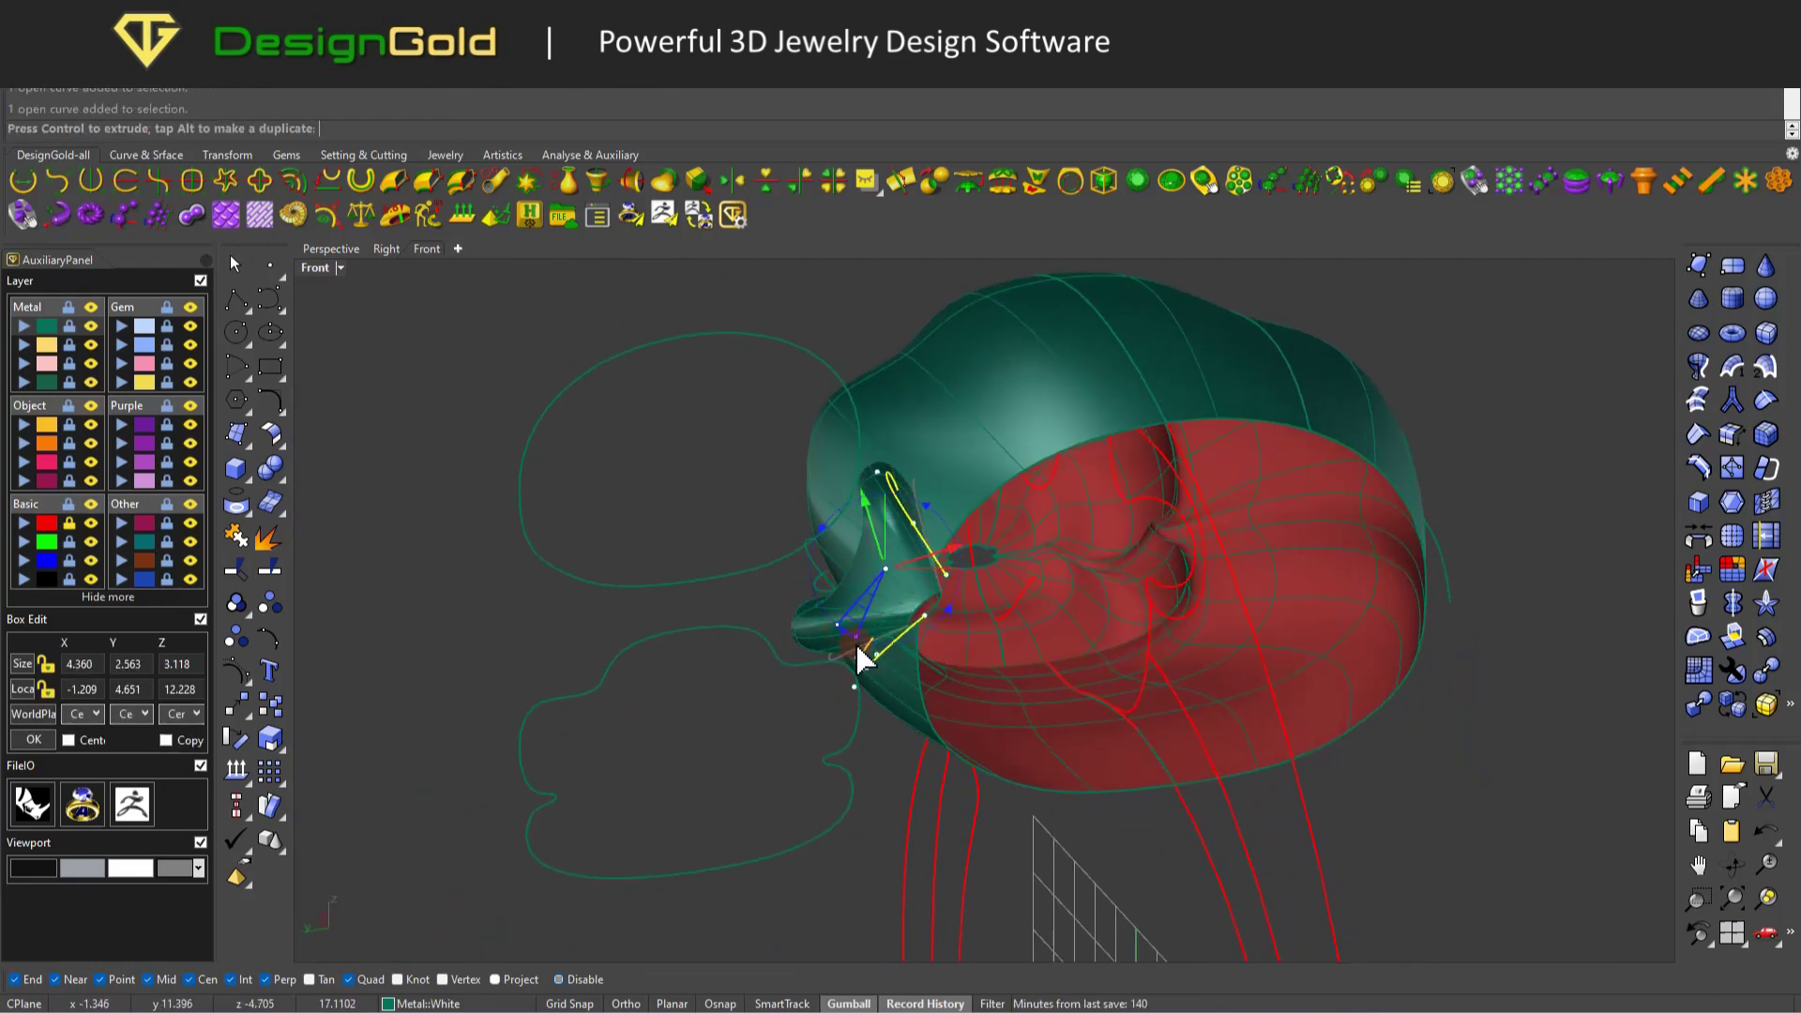
key("ctrl+F4")
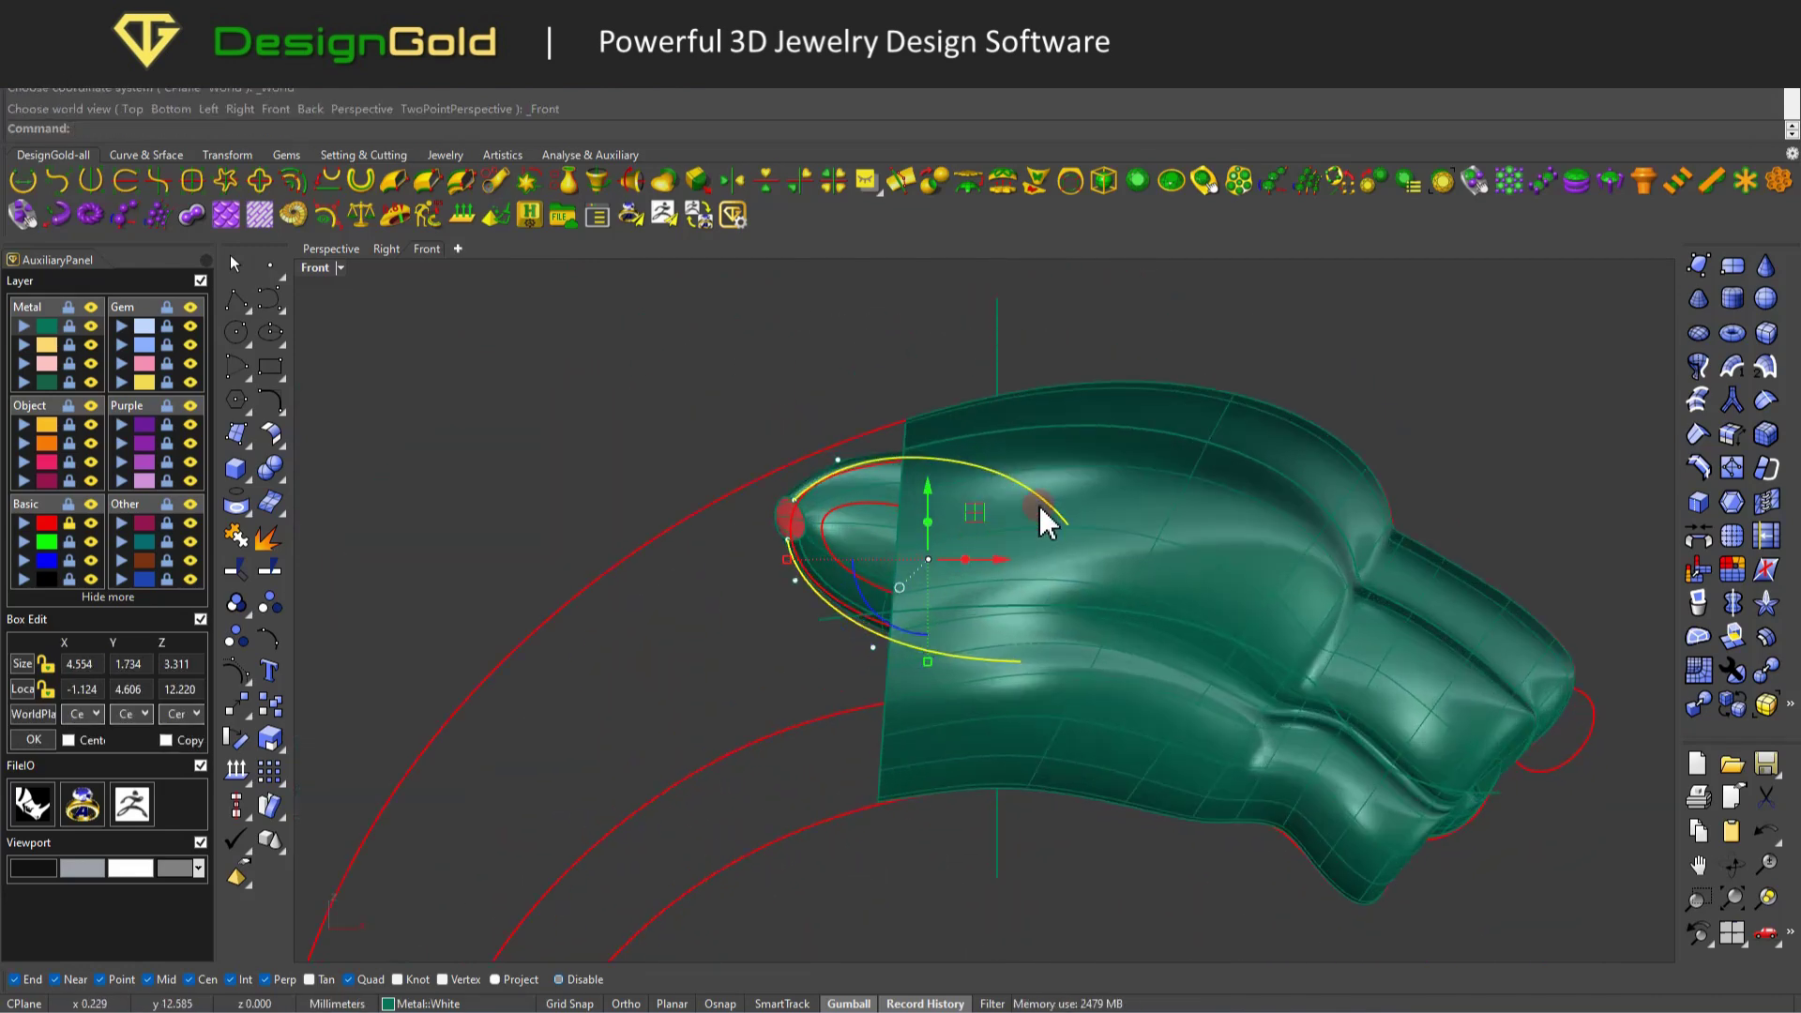
Select the ear surface and examine how it meets the head from above and up close.
key("ctrl+F1")
right_click_drag(861, 561, 1035, 680)
left_click(723, 474)
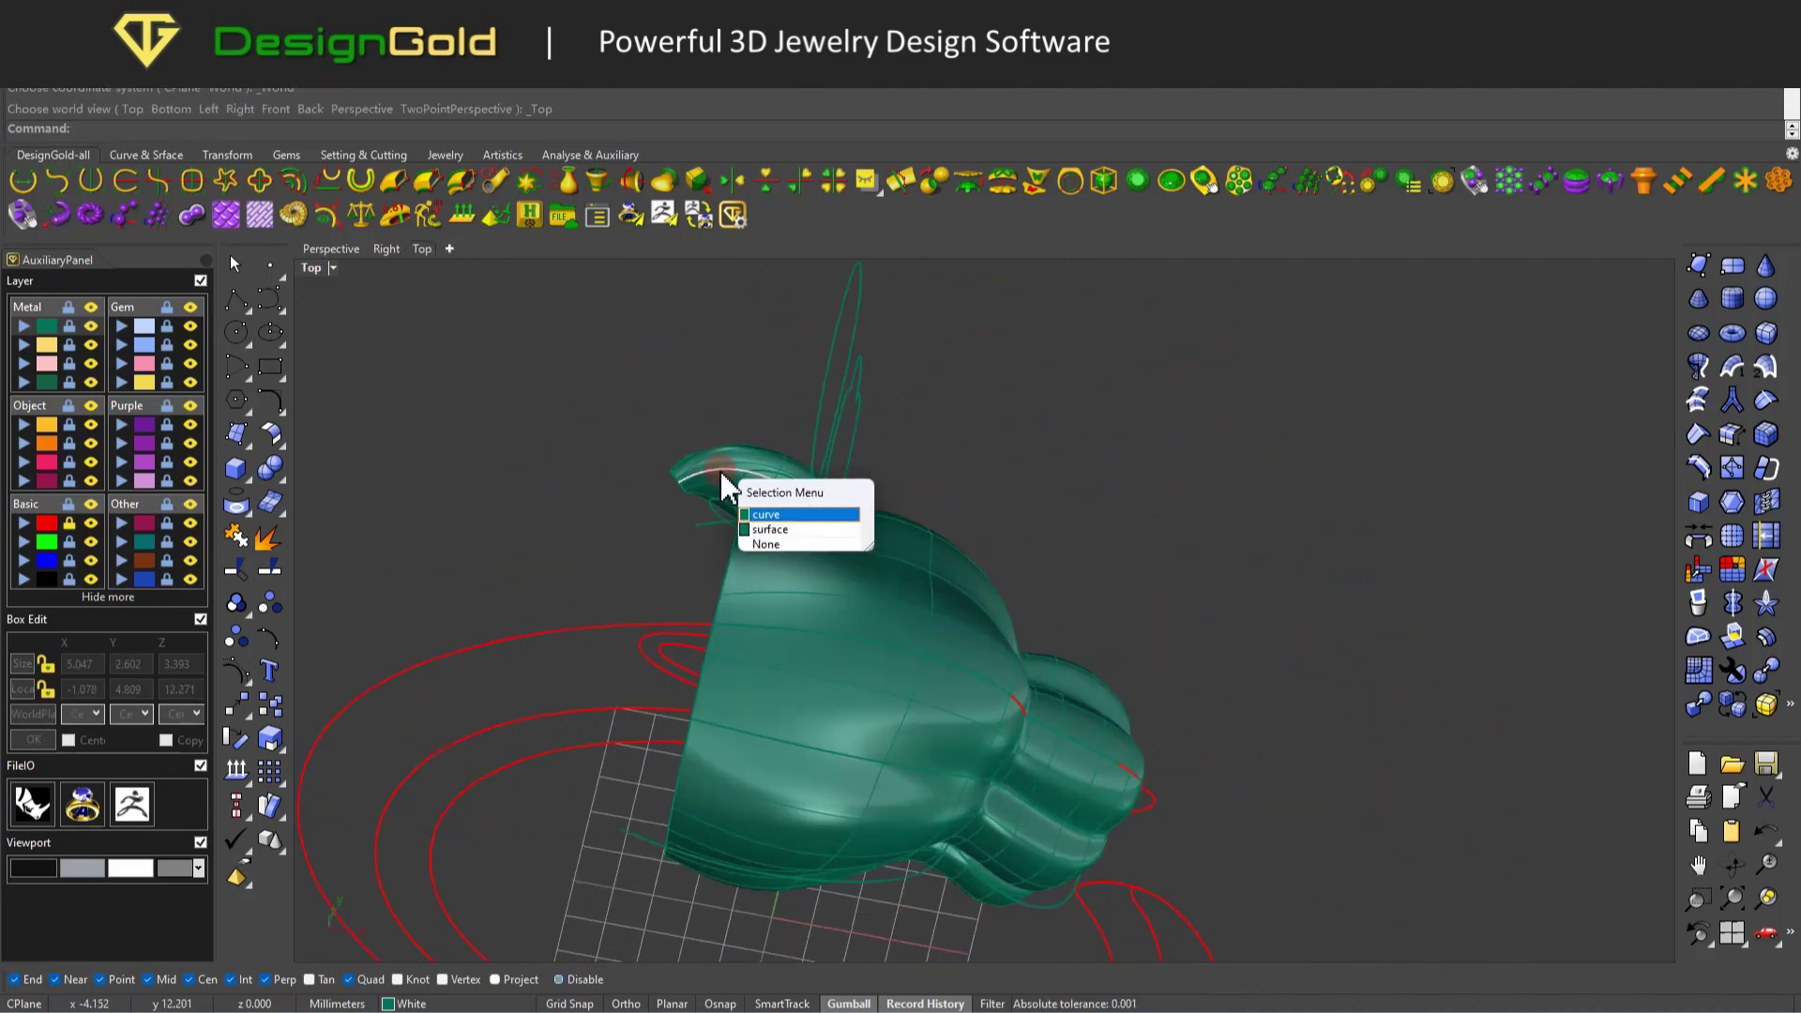
left_click(769, 511)
key("ctrl+F1")
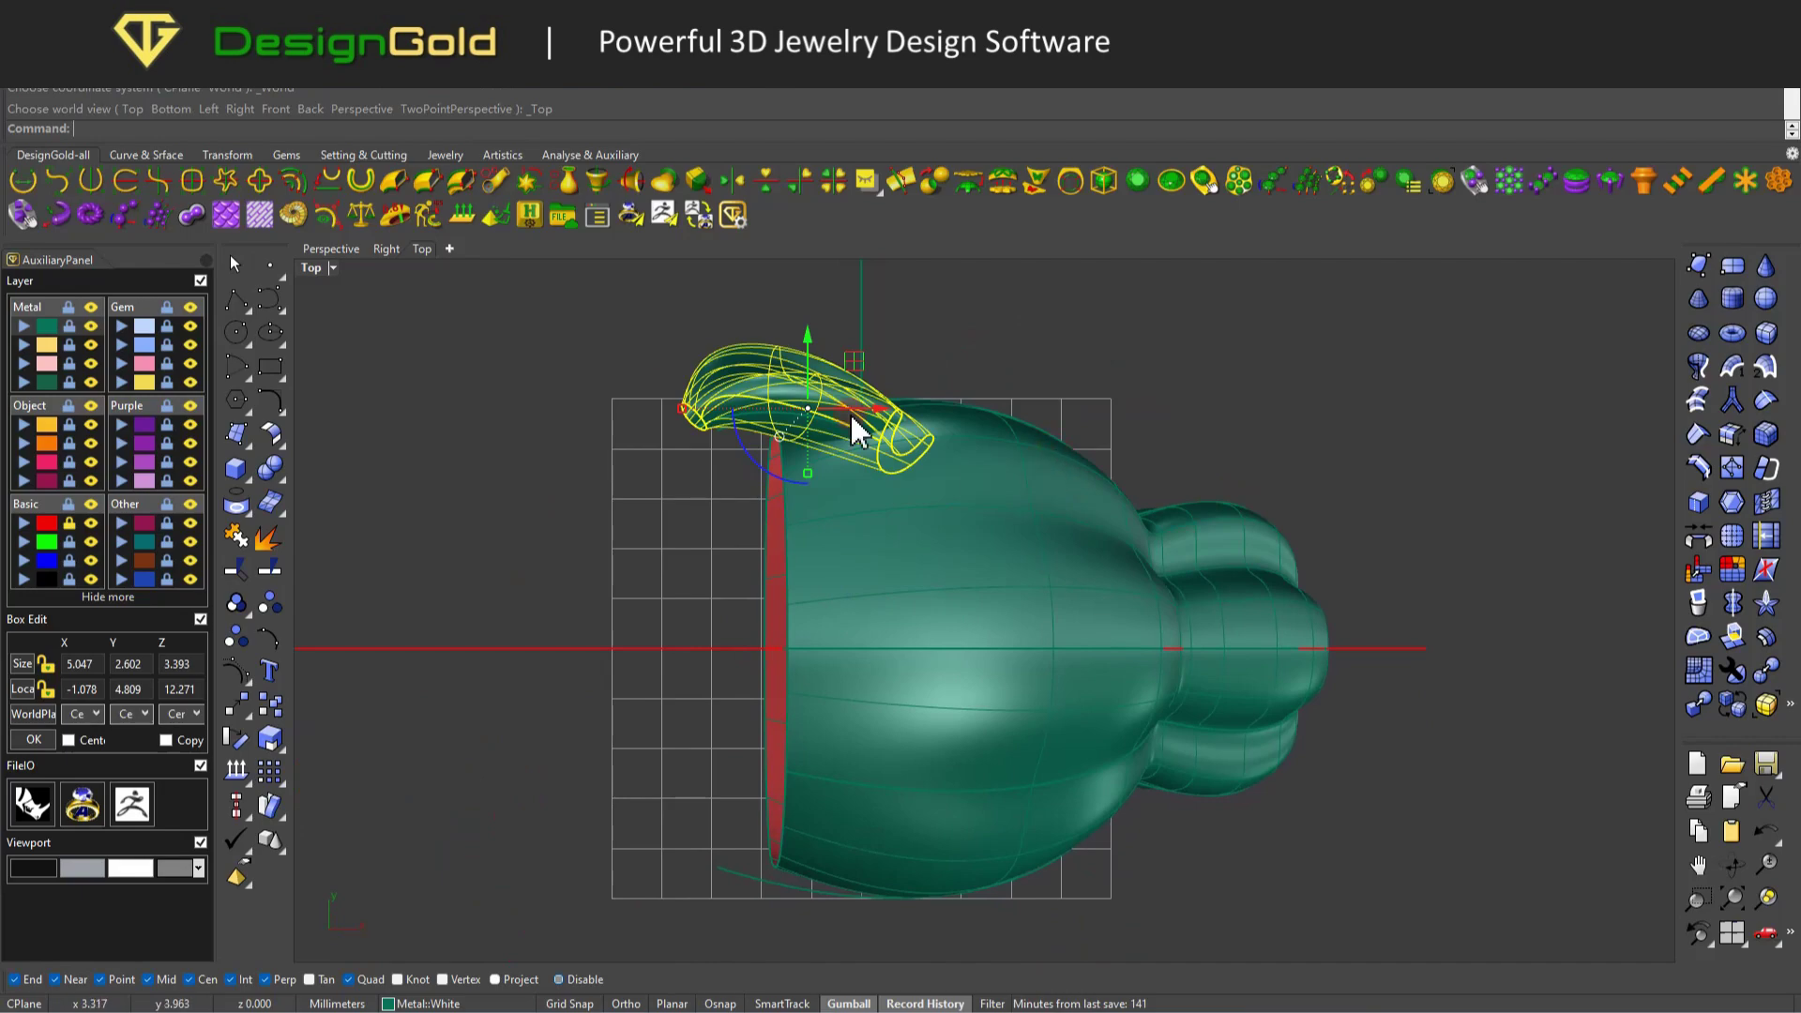
scroll(616, 510, "up", 5)
scroll(853, 469, "up", 4)
scroll(867, 605, "up", 3)
left_click(863, 603, "ctrl+shift")
scroll(831, 508, "up", 4)
key("Escape")
Edit the ear's control points at its base where it meets the head.
key("Return")
left_click(844, 553)
type("t")
key("Return")
left_click(834, 543)
key("Return")
key("F10")
left_click(824, 634)
left_click_drag(818, 621, 877, 605, "shift")
right_click_drag(882, 608, 978, 497, "ctrl+shift")
Mirror the ear to the opposite side of the head.
left_click(764, 180)
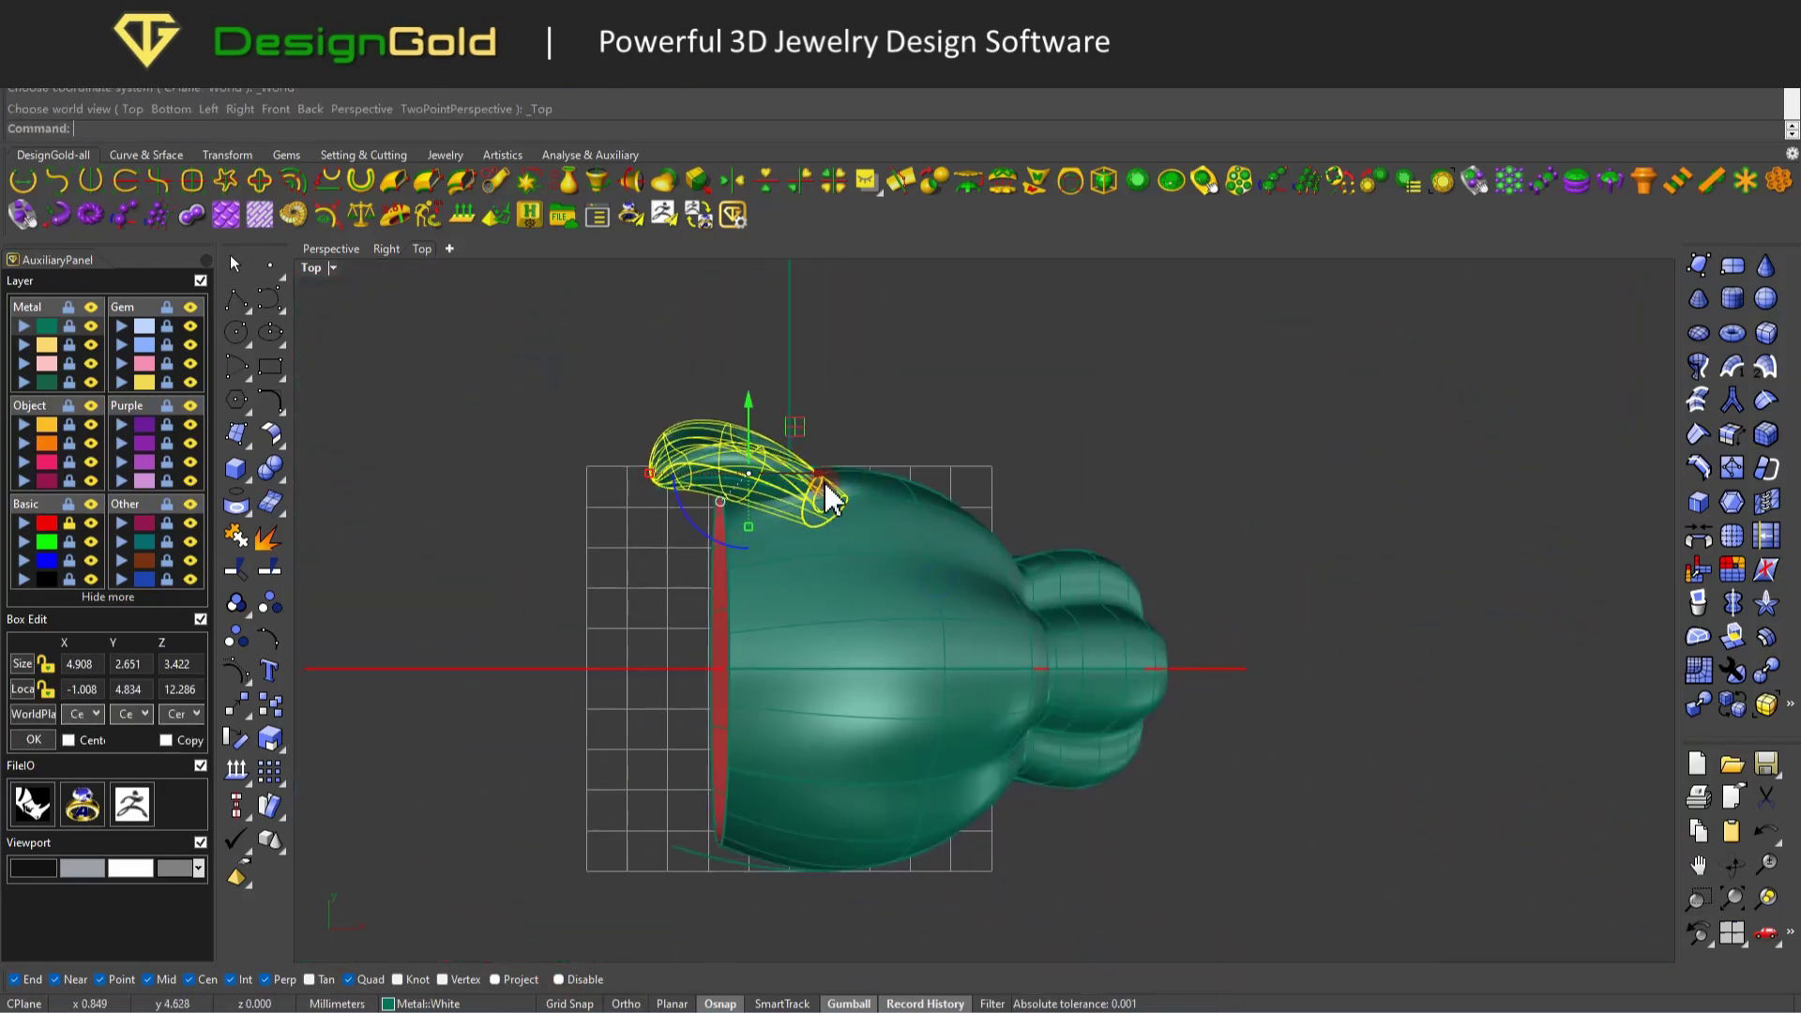
right_click(762, 180)
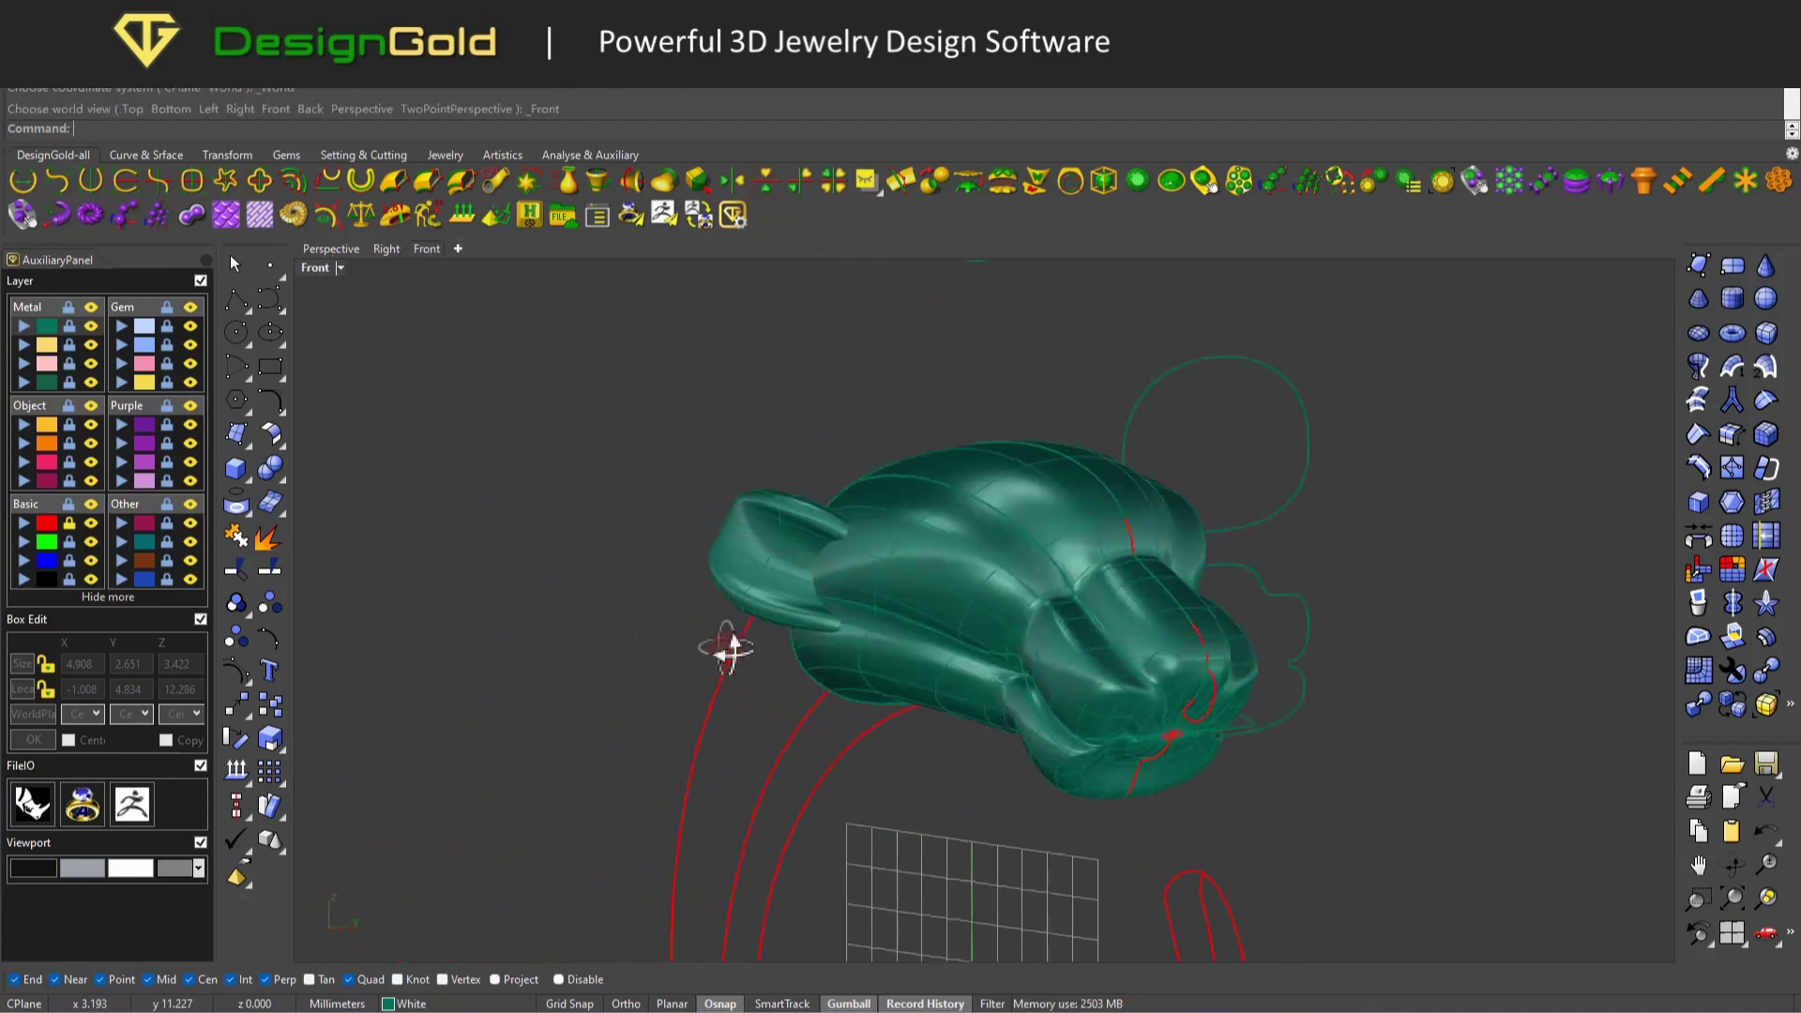
scroll(1070, 628, "up", 6)
Show the head surface's control points and examine their layout around the muzzle and mouth.
key("F10")
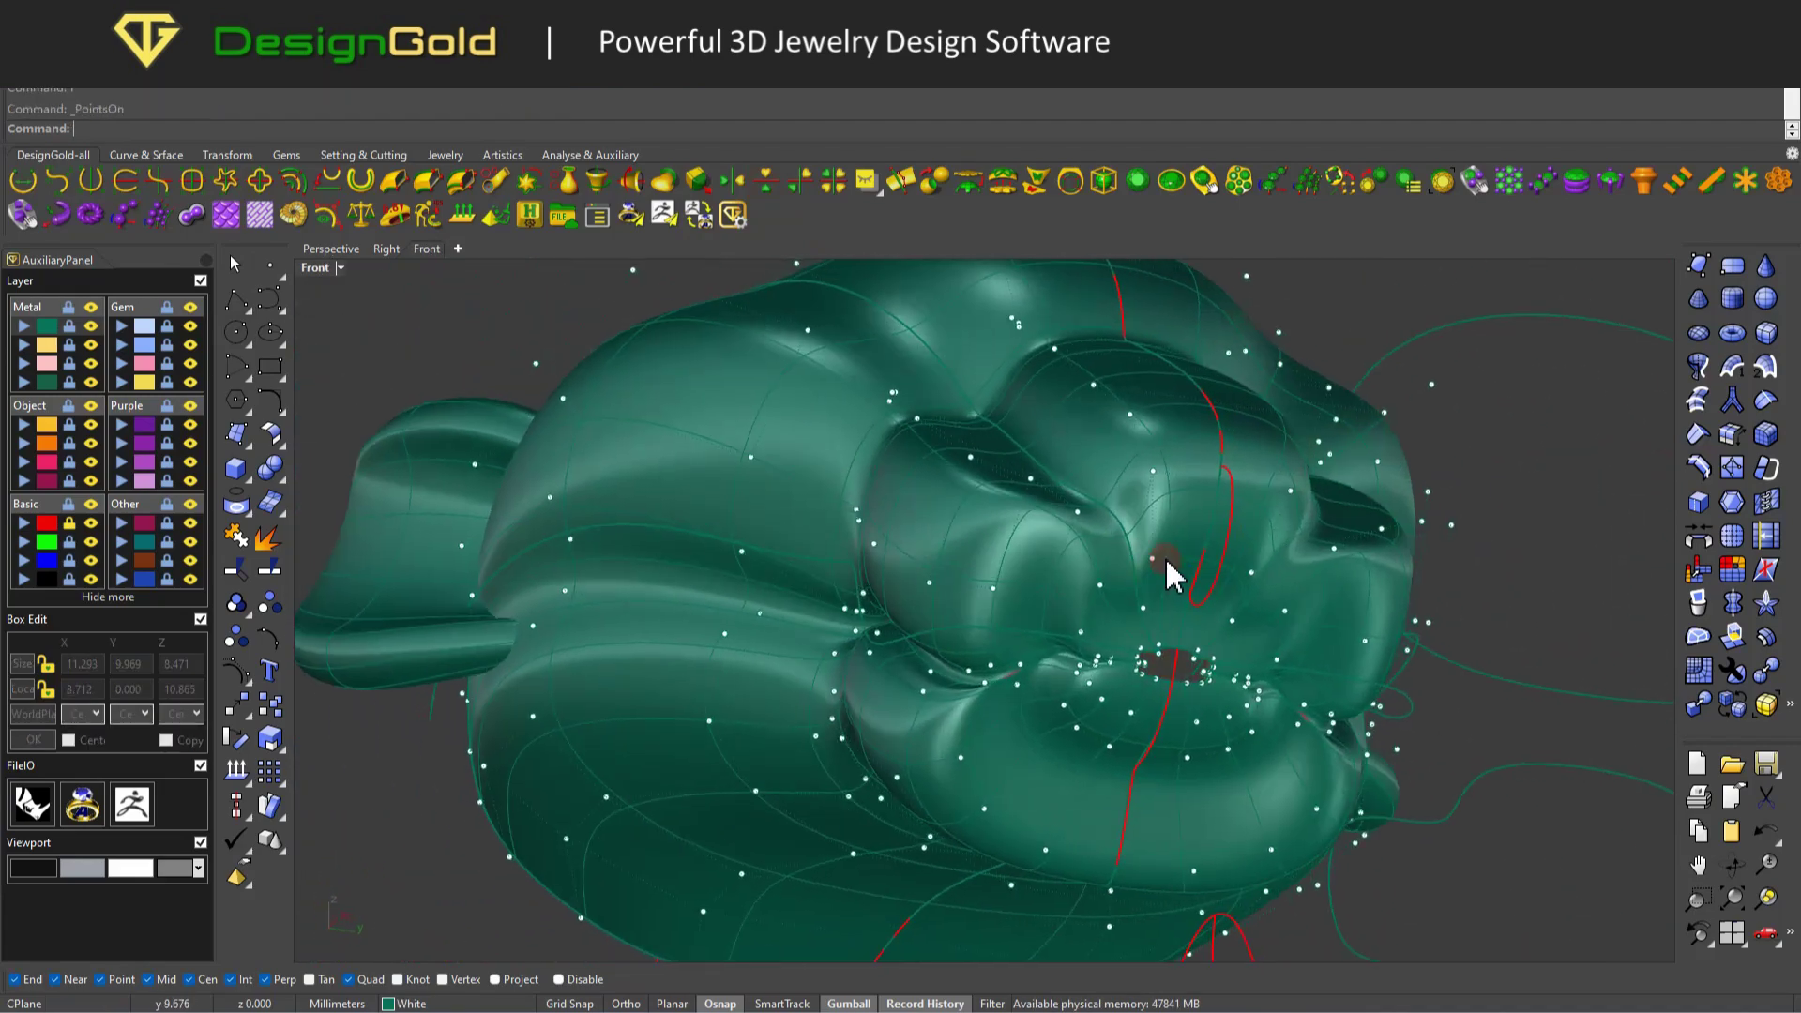
left_click(1140, 566)
scroll(1144, 577, "down", 5)
left_click_drag(1148, 587, 1247, 624)
scroll(1037, 623, "down", 5)
left_click(1037, 623)
Split the head surface along its centre line and delete one half.
right_click_drag(1036, 623, 394, 696)
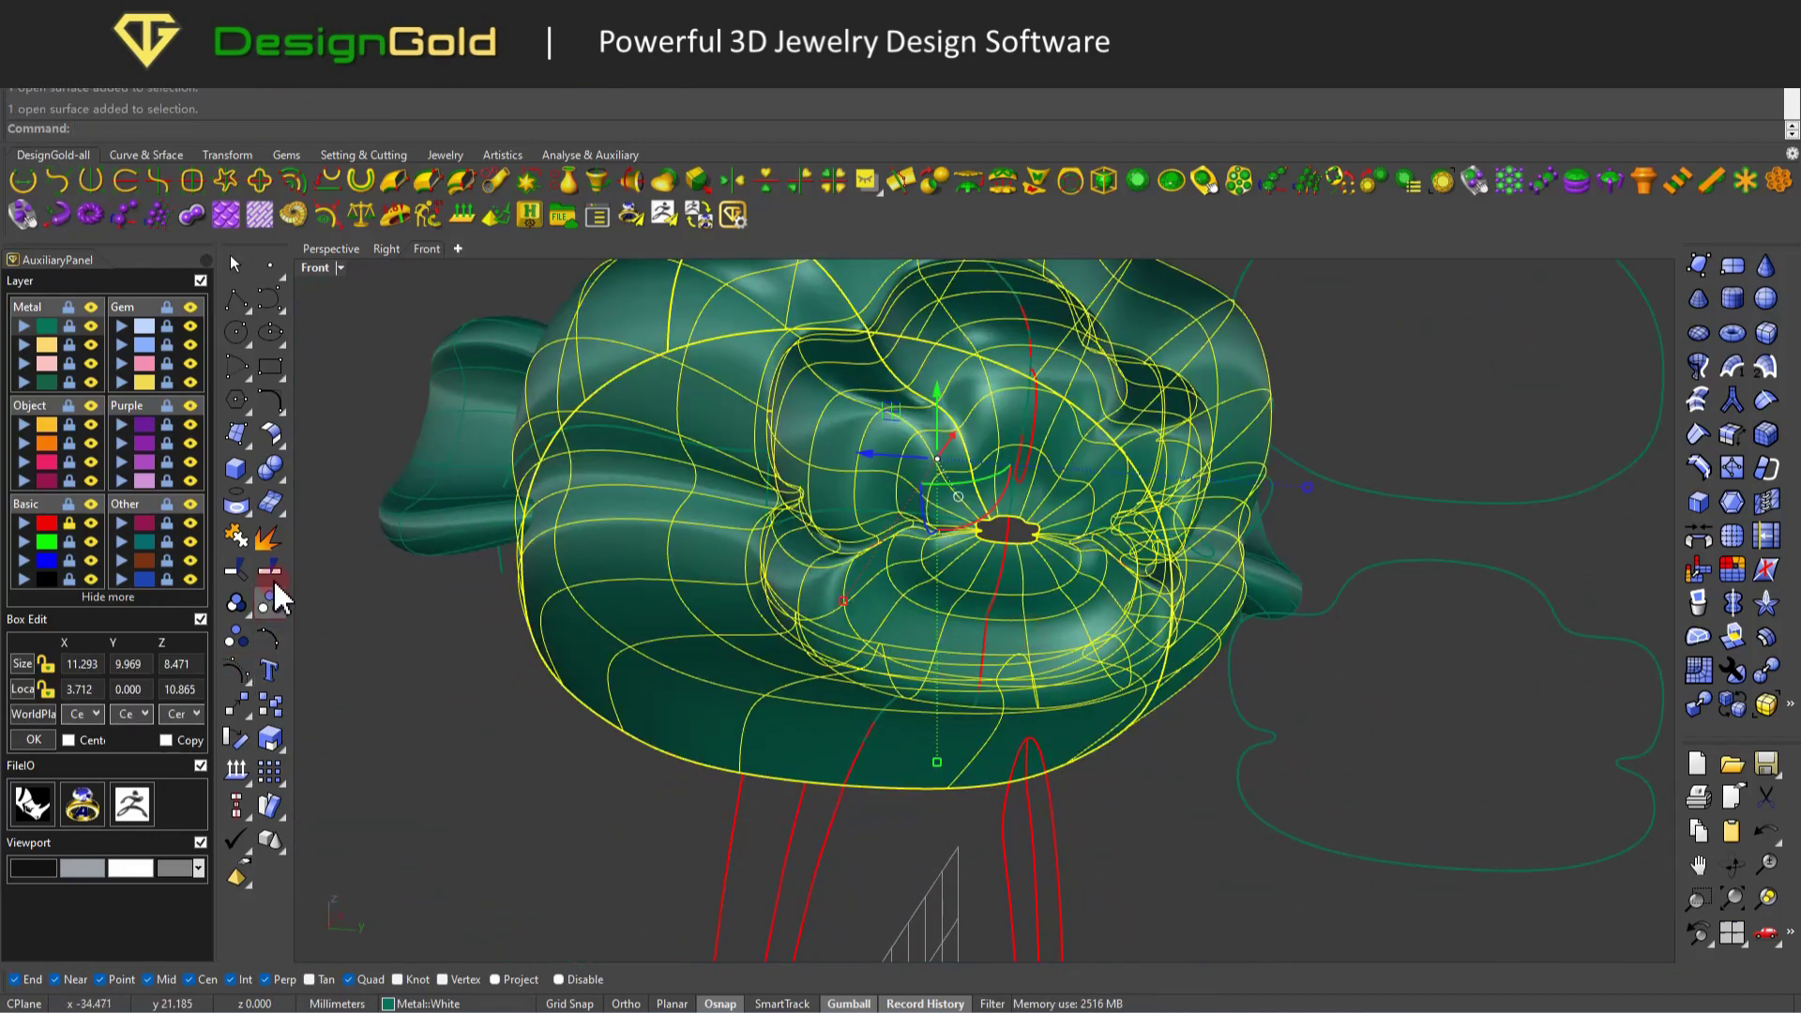
key("Return")
left_click(986, 634)
right_click_drag(986, 634, 952, 474)
left_click(999, 387)
key("Return")
left_click(892, 568)
key("Delete")
Prepare the remaining half of the head for point editing and show its control points.
right_click_drag(892, 568, 1078, 575)
left_click(911, 544)
left_click(276, 440)
left_click(407, 551)
Reposition surface control points in the crease behind the muzzle on the half head.
left_click(1116, 608)
left_click_drag(1078, 574, 1110, 549)
right_click_drag(1106, 543, 1025, 551)
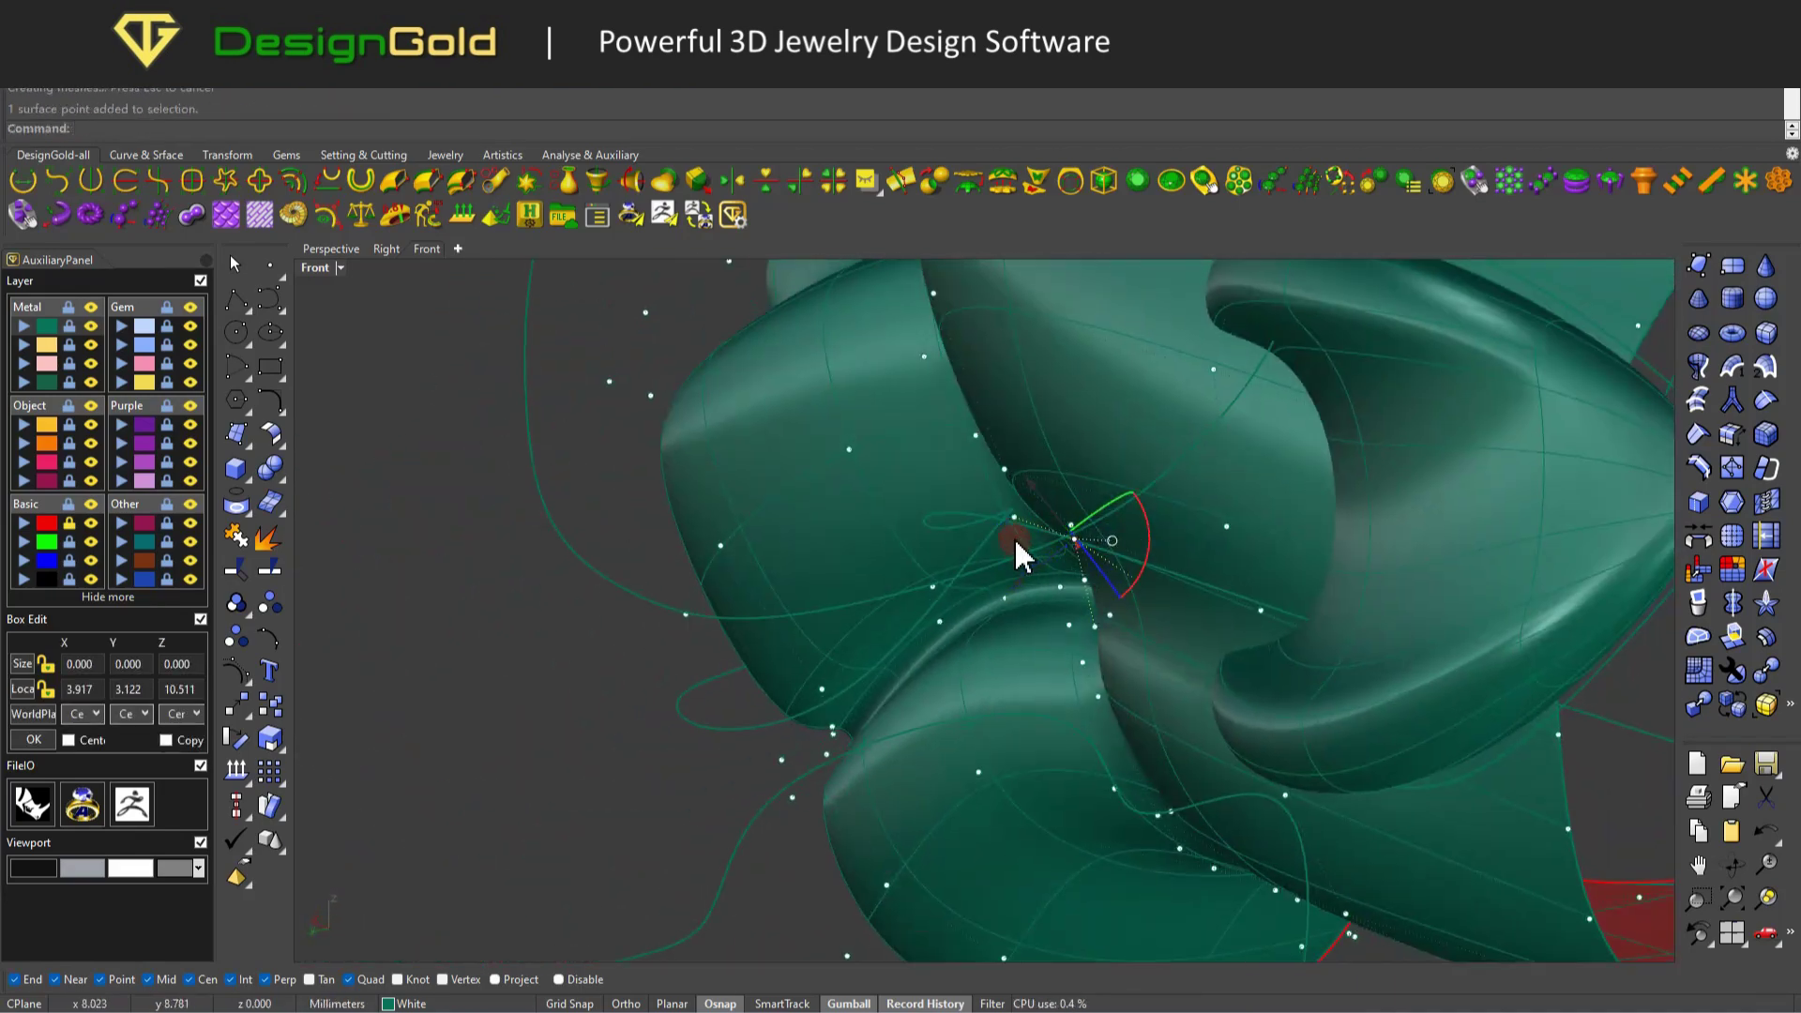
right_click_drag(948, 611, 999, 475)
left_click(1054, 394)
left_click_drag(1054, 394, 1110, 307)
scroll(1110, 308, "up", 3)
Select control points on the cheek in front of the ear and move them to refine the cheek's shape.
right_click_drag(1110, 308, 1238, 538)
scroll(1056, 471, "down", 3)
scroll(1238, 538, "up", 5)
left_click(1163, 660, "shift")
scroll(1163, 659, "down", 3)
left_click_drag(1266, 644, 1213, 643)
right_click_drag(1213, 643, 1121, 662)
scroll(1121, 662, "up", 6)
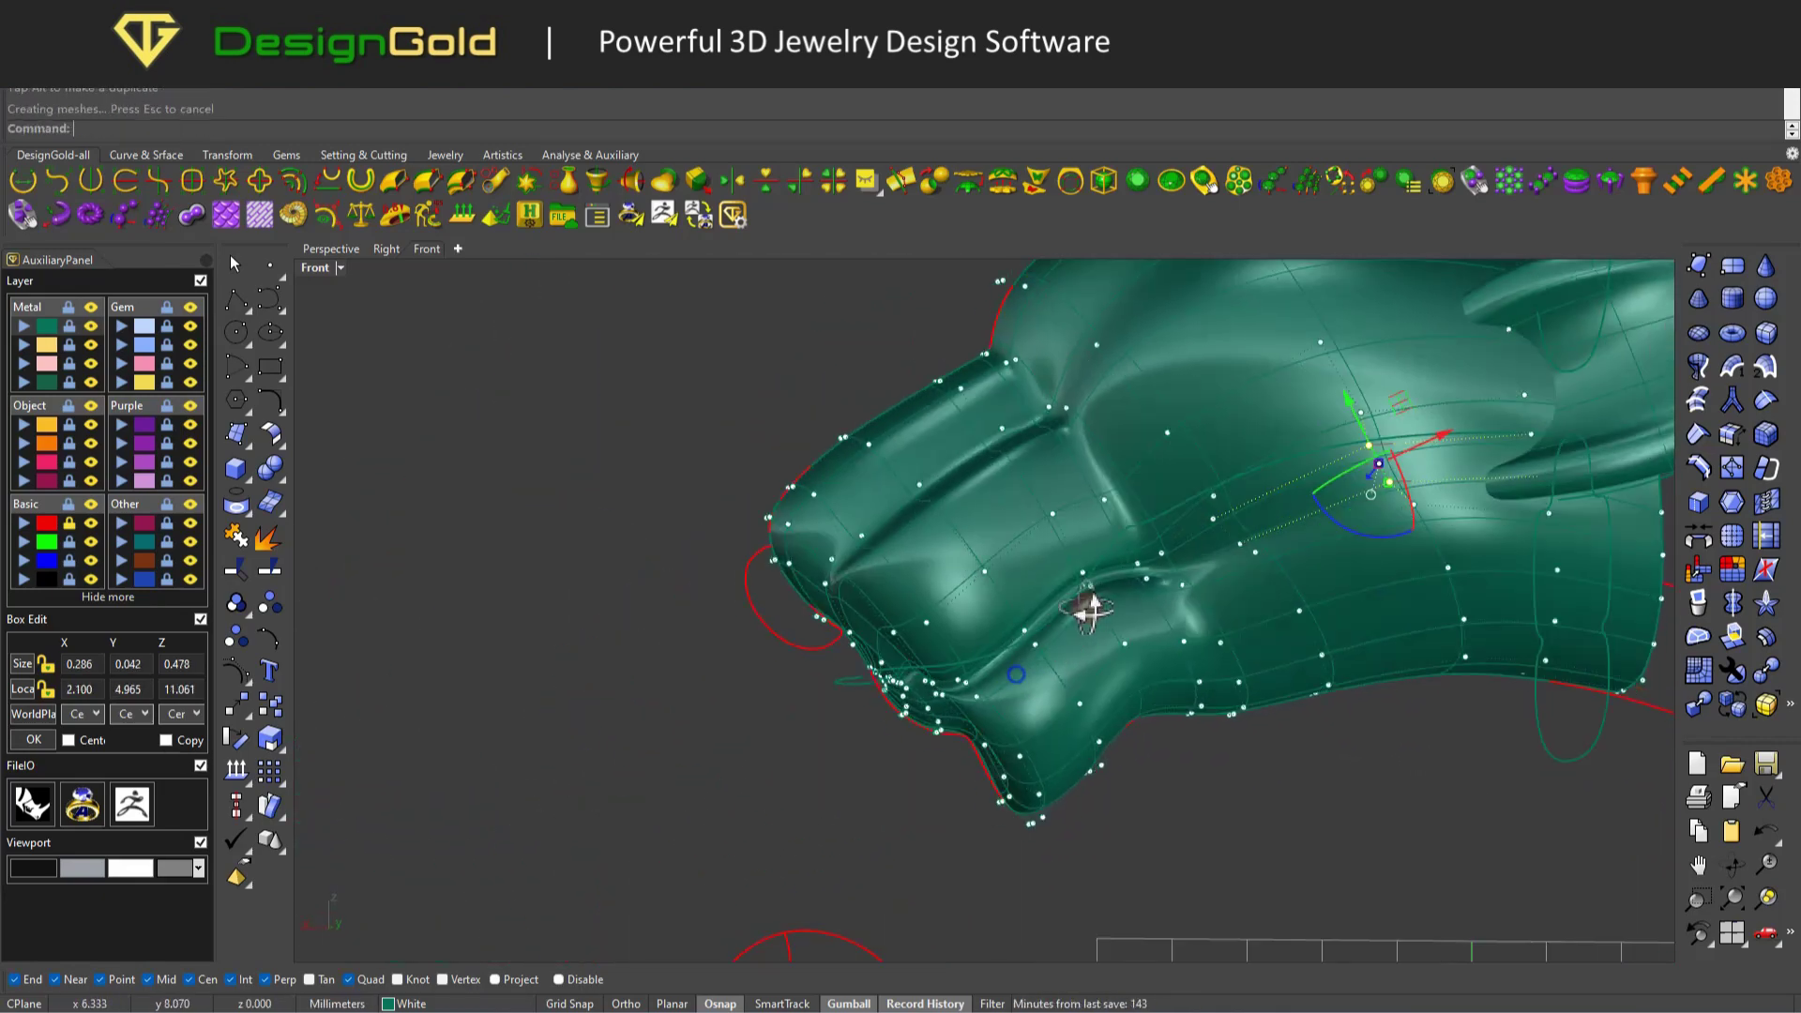
Move control points along the side of the nose to shape its edge.
left_click(1007, 610)
right_click_drag(1006, 610, 891, 506)
left_click(849, 595)
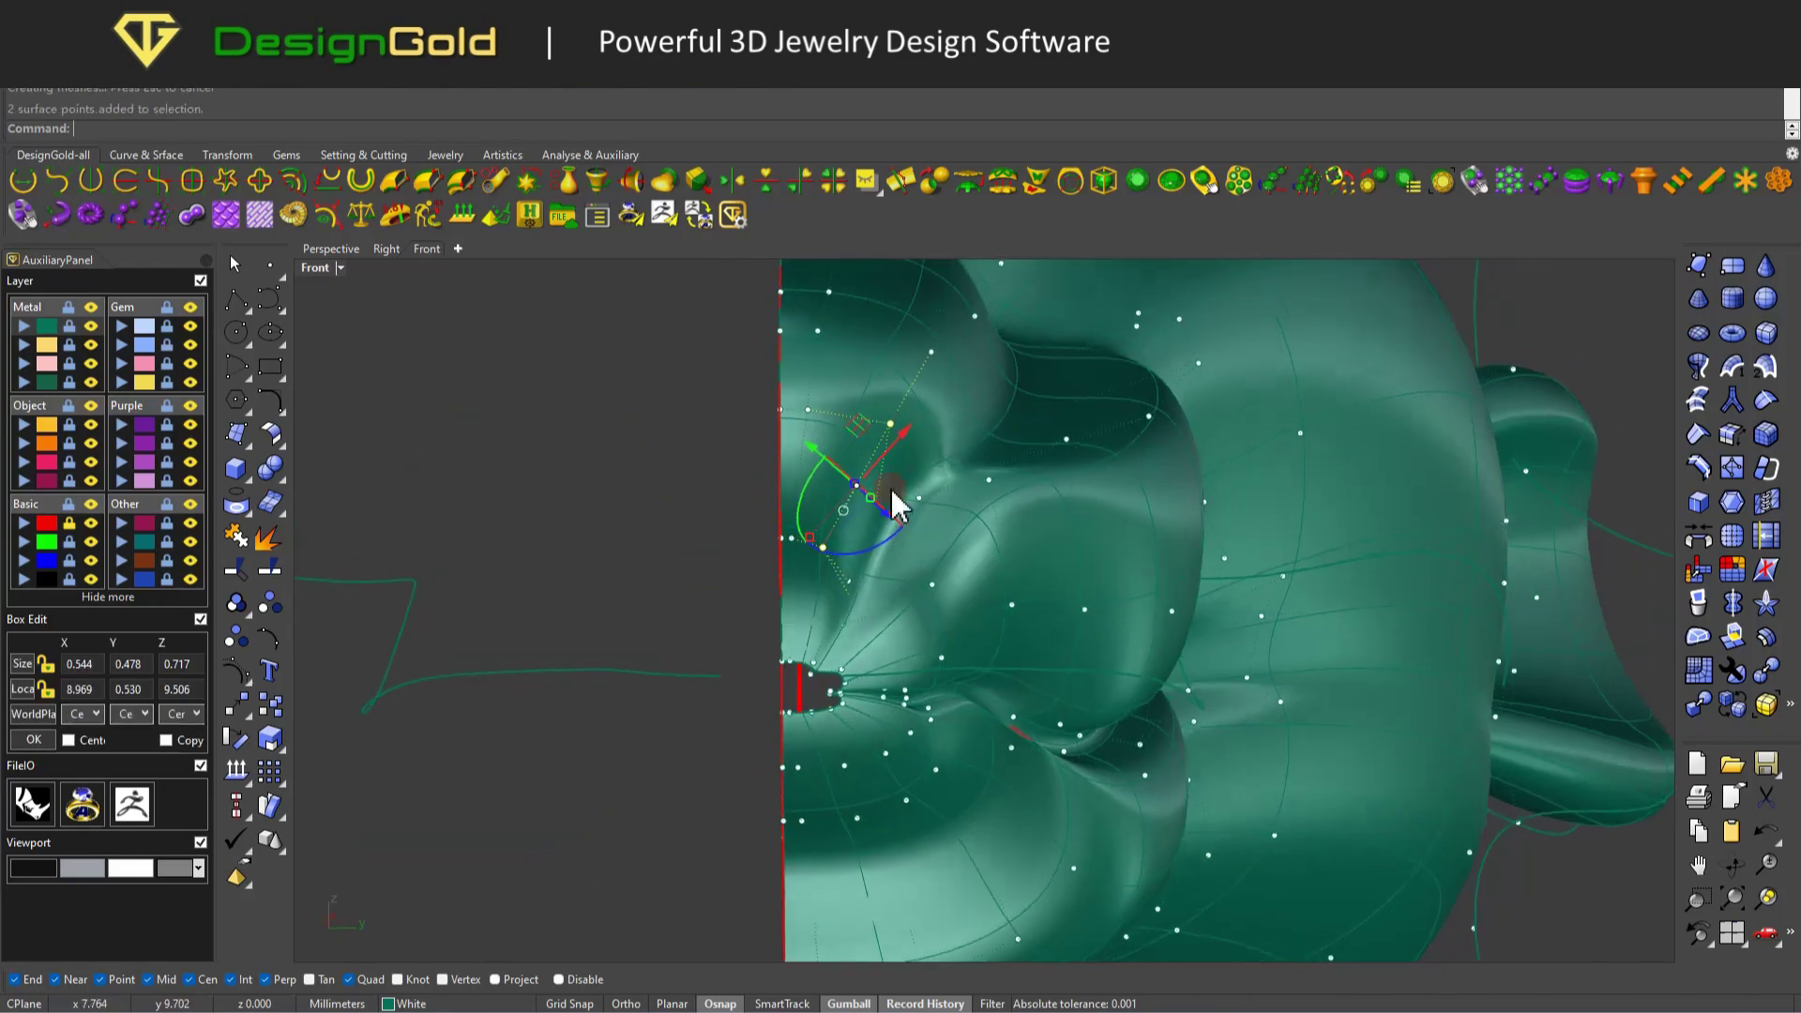
left_click(886, 427)
right_click_drag(886, 426, 965, 394)
left_click_drag(965, 394, 1023, 338)
right_click_drag(1022, 338, 1048, 544)
Align the gumball to the object and shift a control point on the front of the muzzle.
left_click_drag(1069, 555, 1101, 563)
right_click_drag(1102, 563, 976, 615)
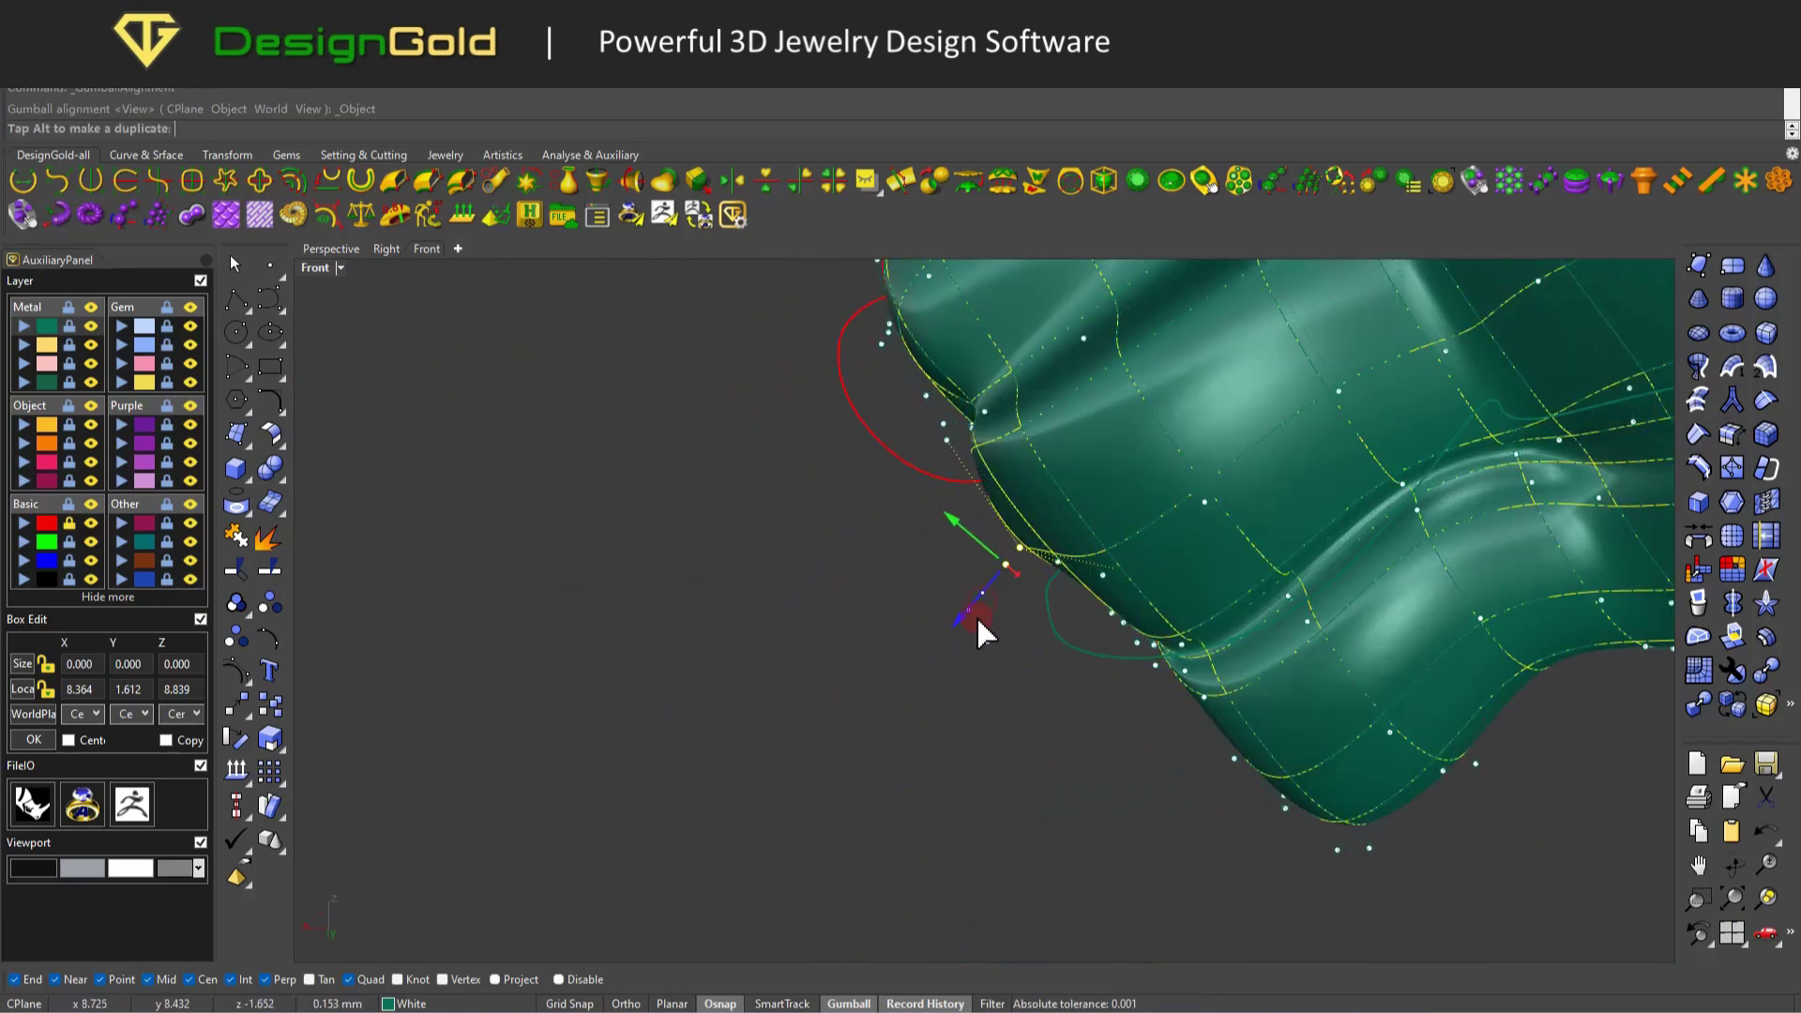
scroll(976, 623, "up", 5)
right_click_drag(910, 511, 872, 515)
left_click_drag(872, 515, 854, 610)
Adjust a group of surface control points directly beneath the nose above the mouth opening.
left_click(741, 586)
right_click_drag(756, 591, 699, 652)
left_click_drag(699, 652, 696, 535)
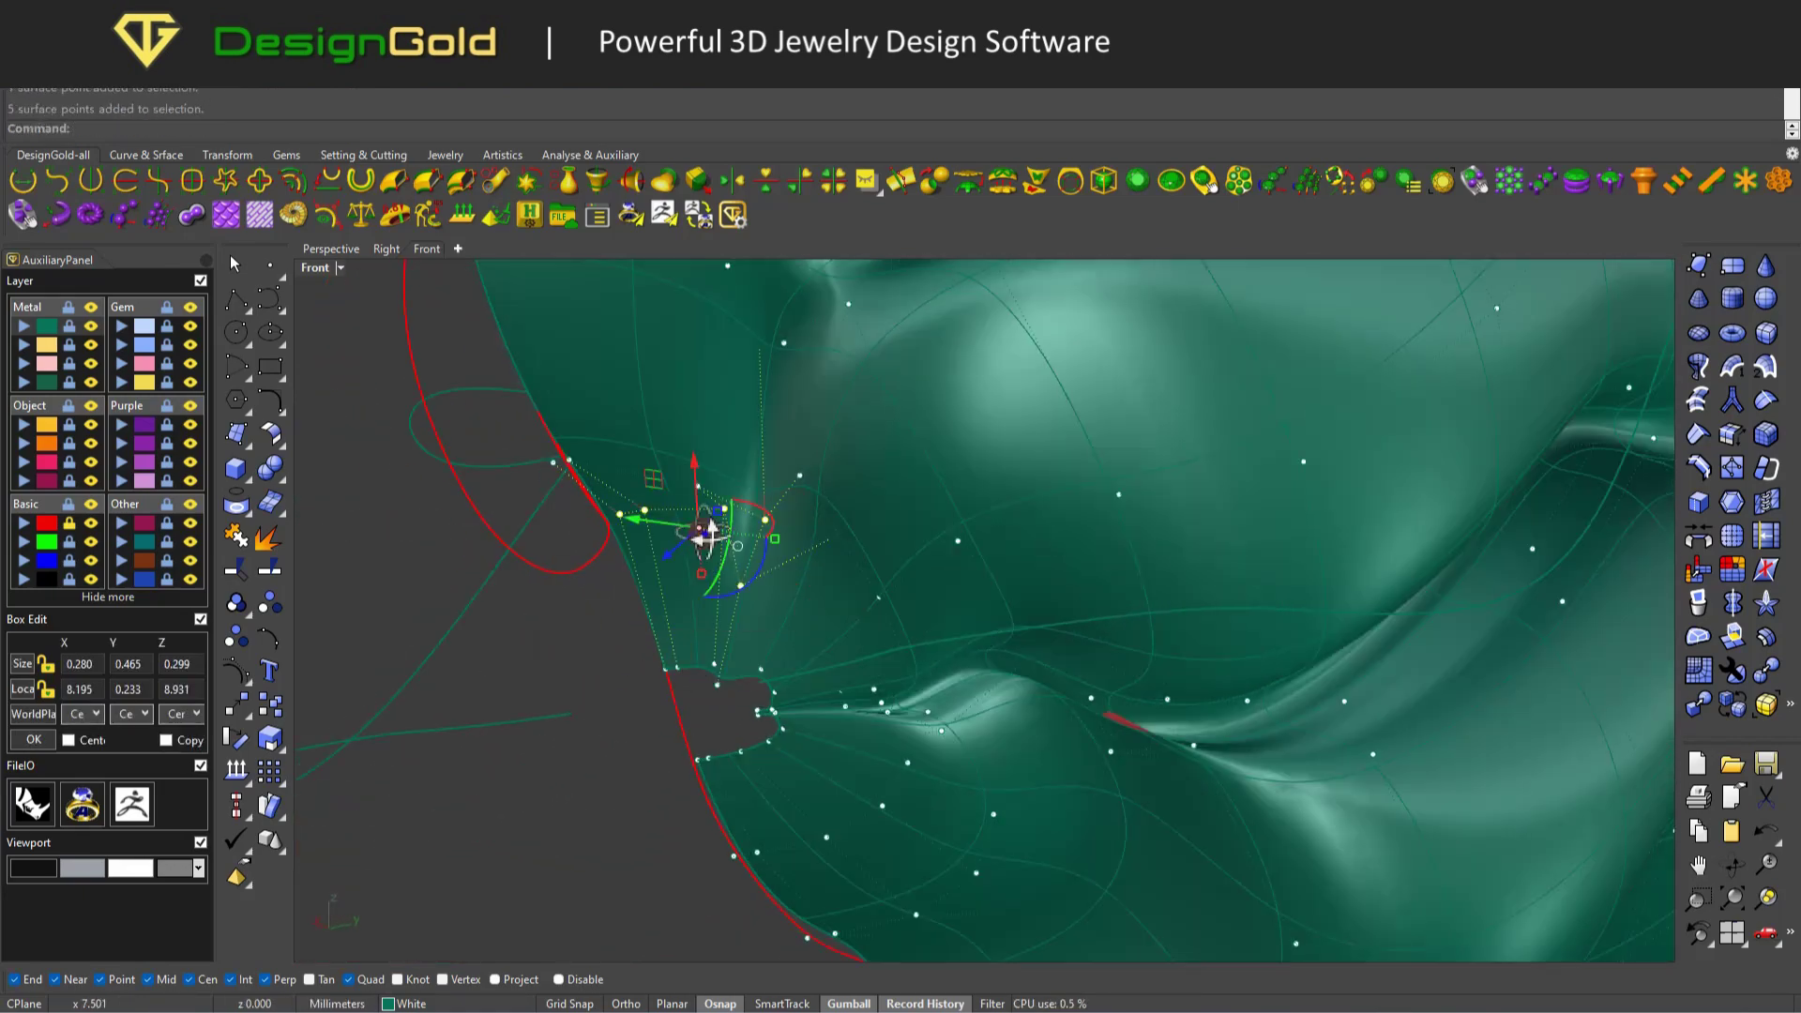
right_click_drag(696, 534, 600, 596)
right_click_drag(729, 497, 735, 563)
scroll(730, 549, "up", 3)
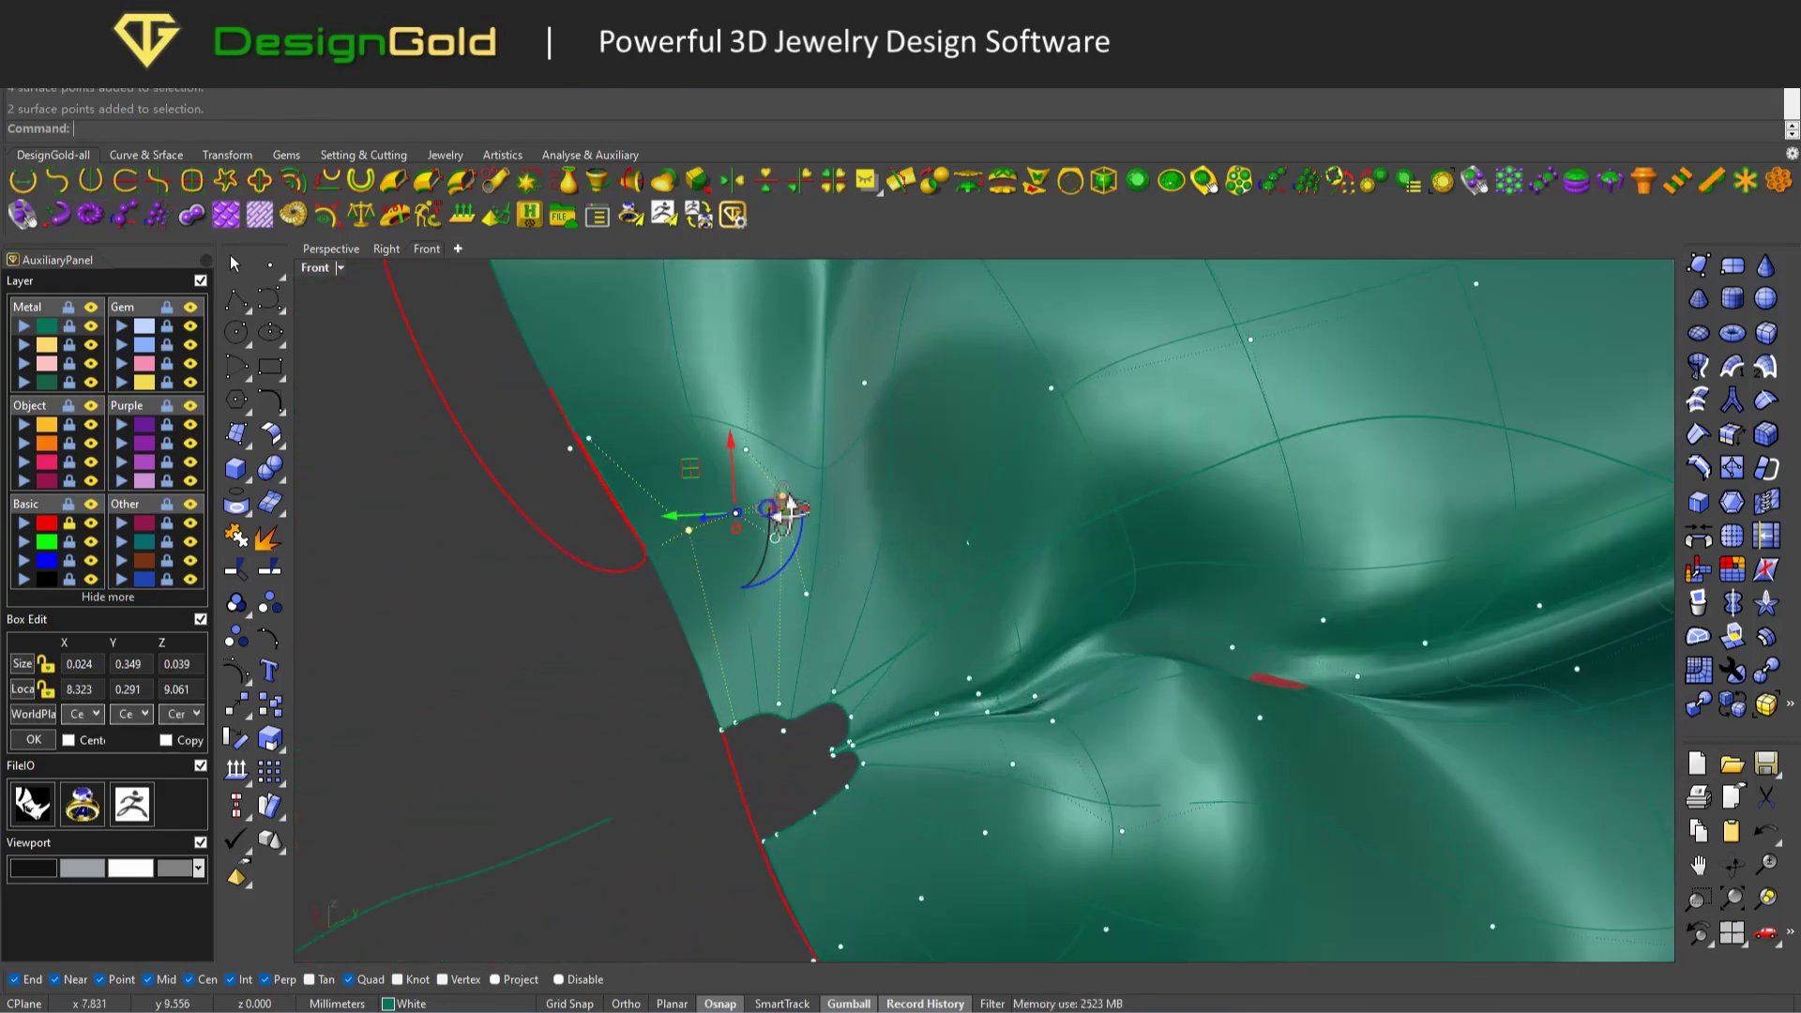
Move single control points at the lower edge of the nose to define the nostril.
left_click(777, 514)
left_click_drag(777, 514, 811, 540)
right_click_drag(800, 518, 891, 447)
left_click(747, 492)
left_click_drag(892, 447, 904, 514)
scroll(904, 514, "up", 2)
Move individual surface control points on the front of the muzzle along the crease beside the nose.
left_click(830, 504)
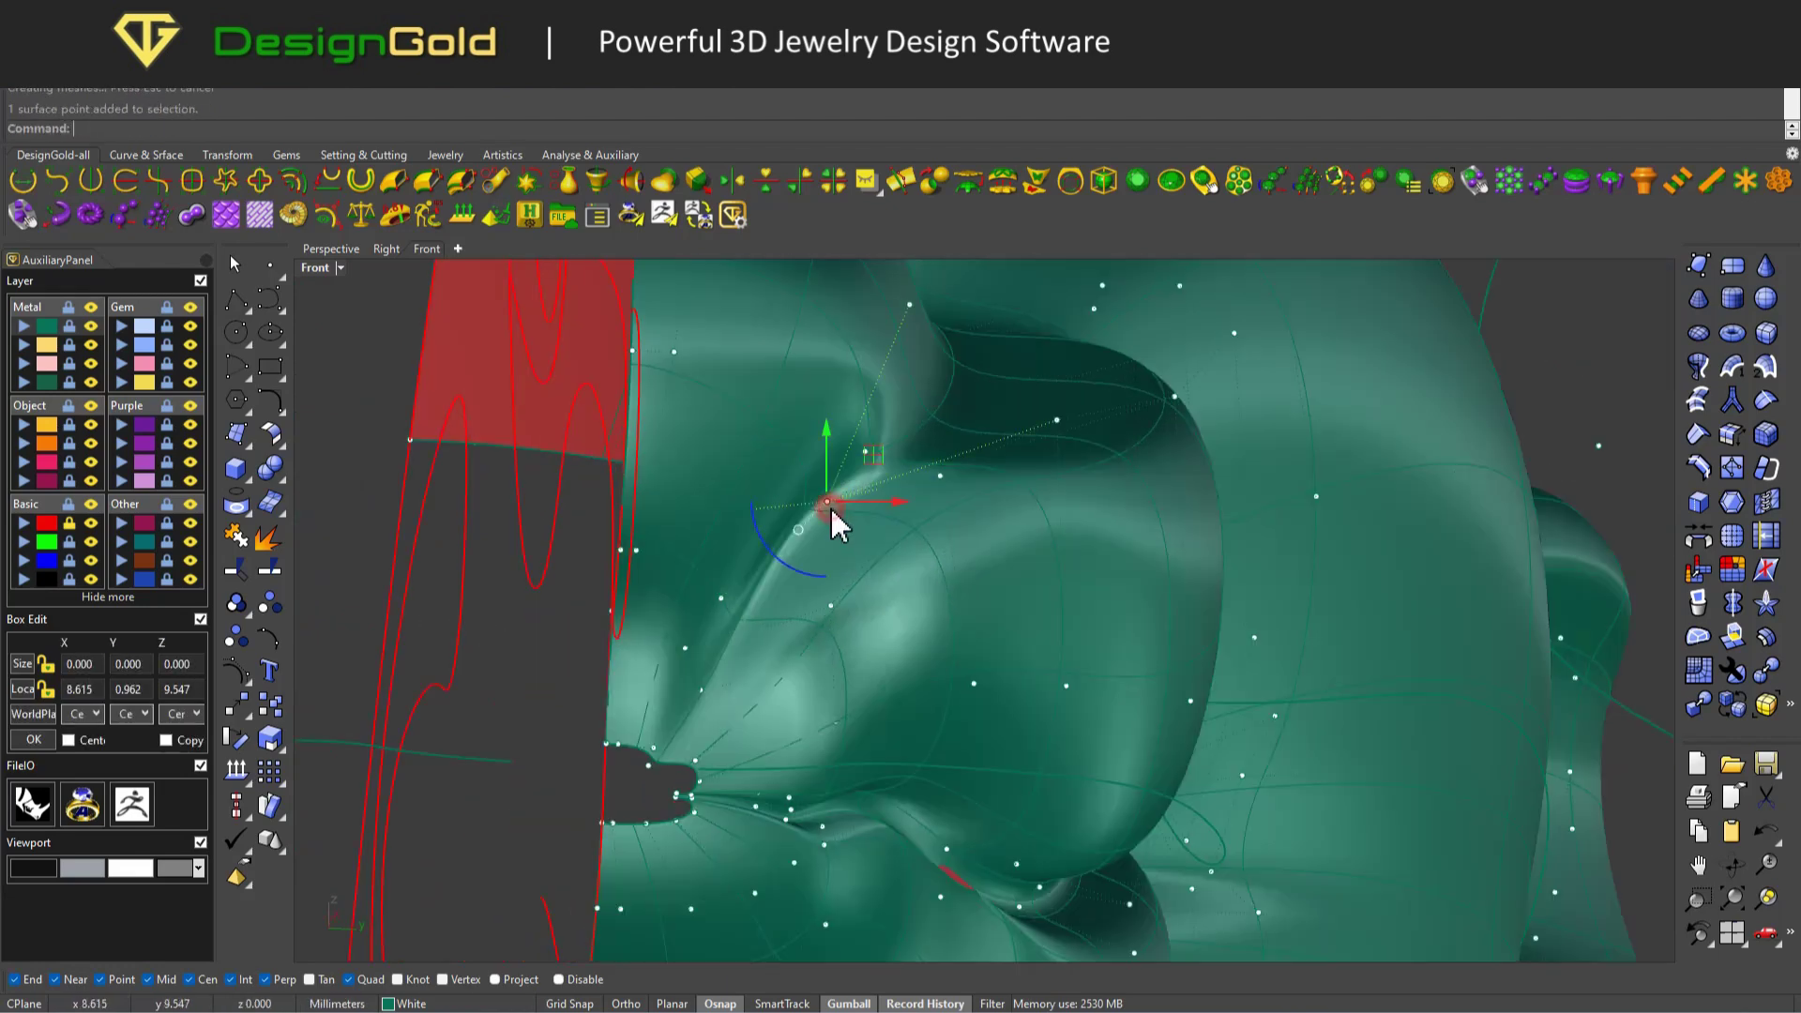
right_click_drag(769, 519, 720, 561)
left_click(721, 561)
left_click_drag(840, 506, 760, 656)
key("Escape")
right_click_drag(825, 699, 852, 663)
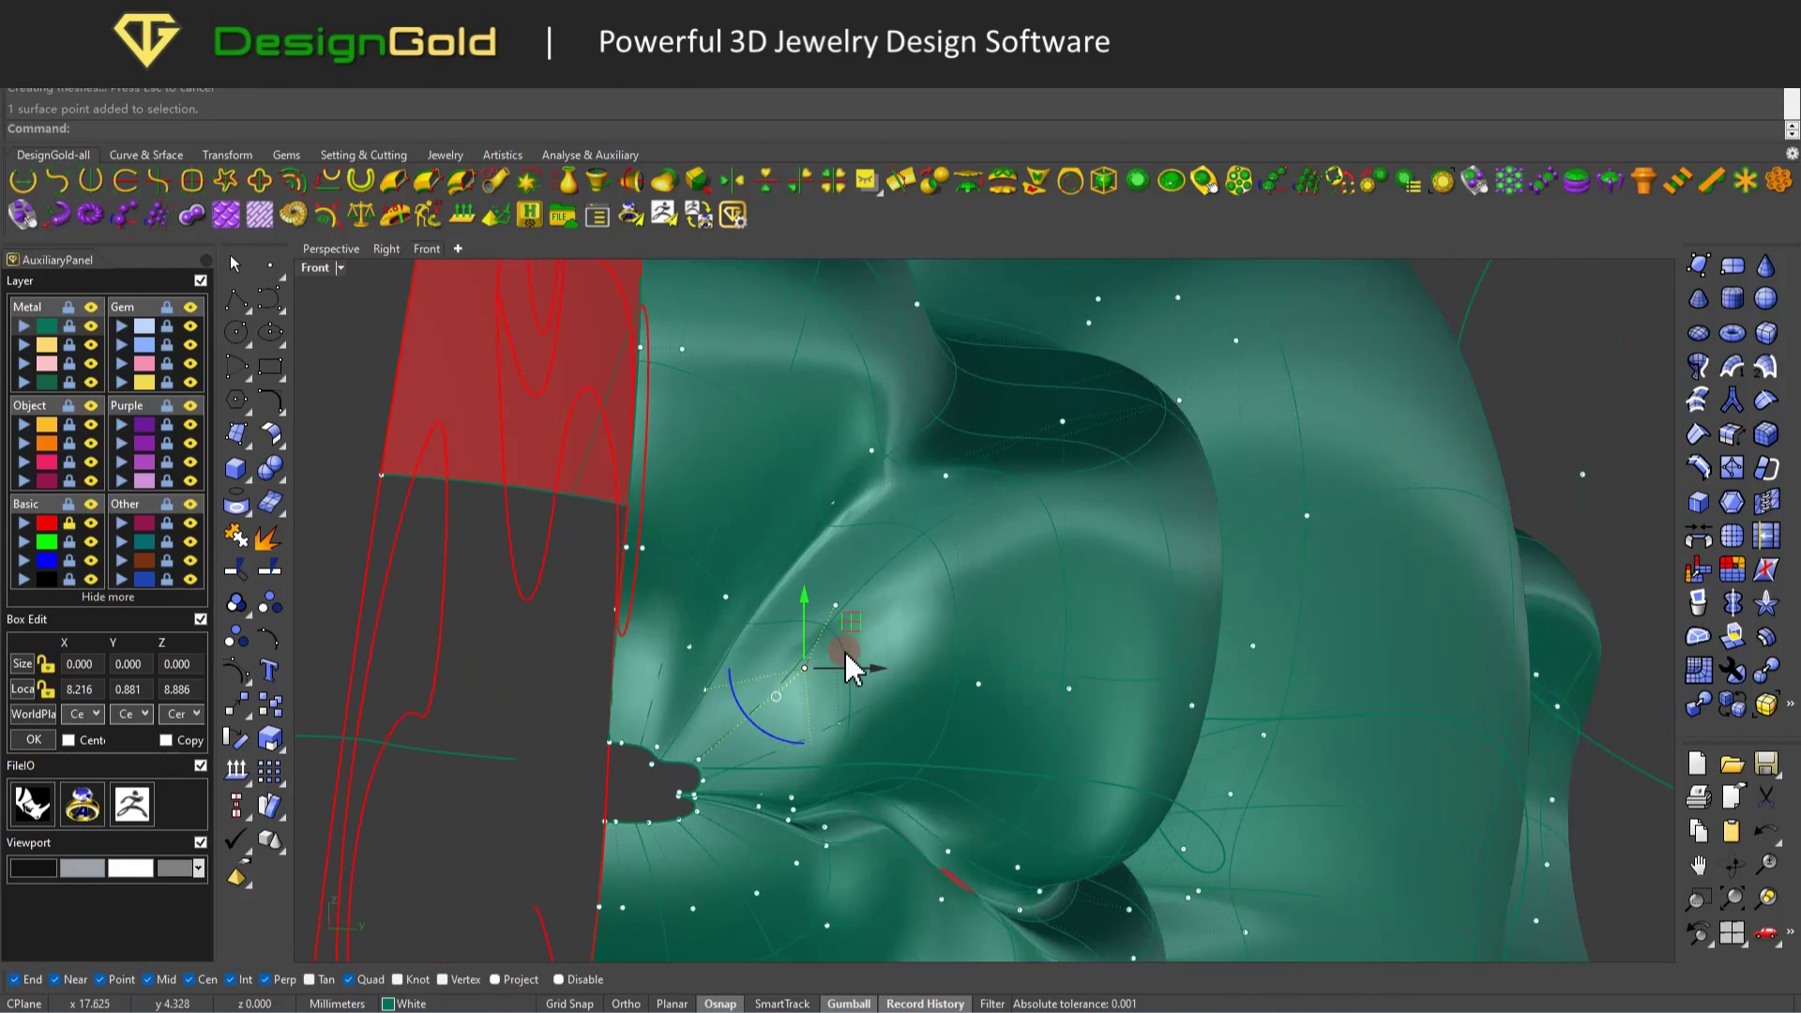
left_click_drag(852, 663, 823, 635)
right_click_drag(823, 635, 936, 522)
key("Escape")
Open the Move UVN controls and place their window clear of the muzzle.
left_click(661, 419)
type("uv")
key("Return")
left_click(799, 855)
left_click(799, 882)
left_click_drag(917, 555, 1262, 582)
Reposition control points around the rim of the mouth opening to refine its outline.
mouse_move(778, 487)
left_mouse_down()
mouse_move(876, 531)
mouse_move(762, 516)
left_mouse_up()
right_click_drag(762, 516, 638, 661)
left_click(687, 569)
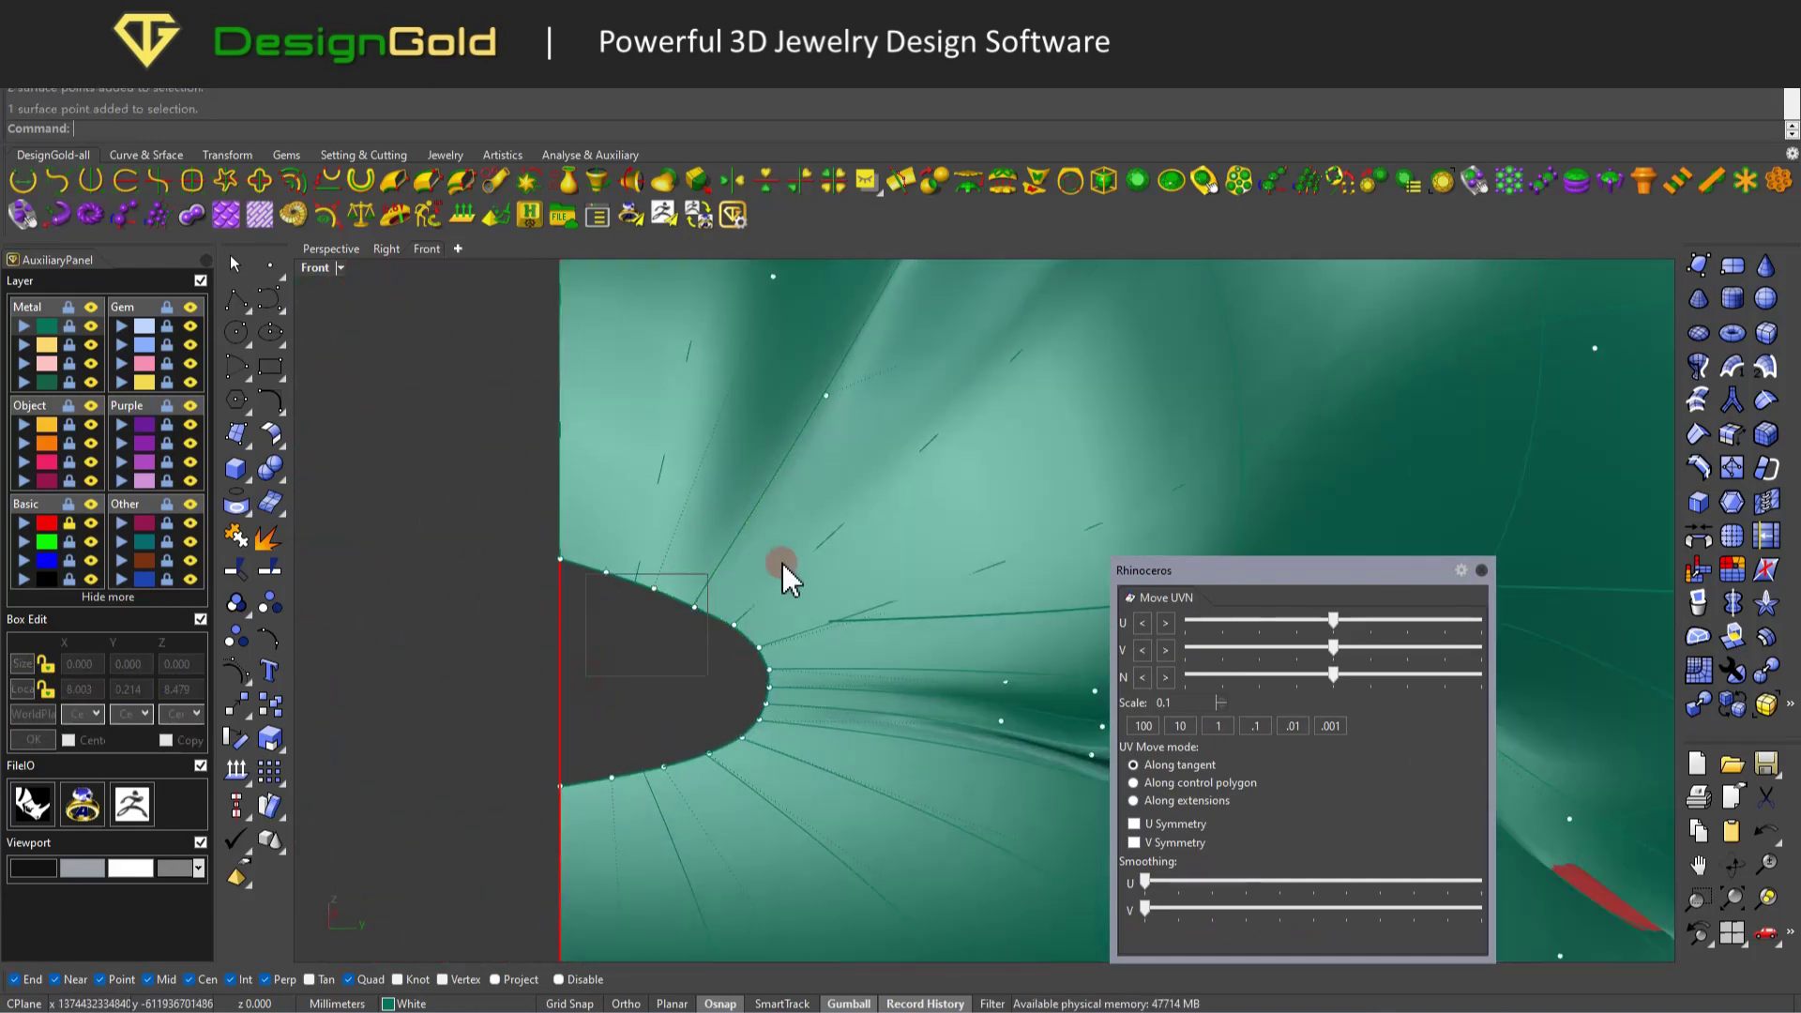
right_click_drag(736, 699, 707, 663)
left_click(703, 661)
mouse_move(677, 784)
right_mouse_down()
mouse_move(764, 763)
mouse_move(684, 791)
right_mouse_up()
left_click_drag(677, 755, 776, 645)
right_click_drag(777, 645, 683, 587)
left_click(628, 645)
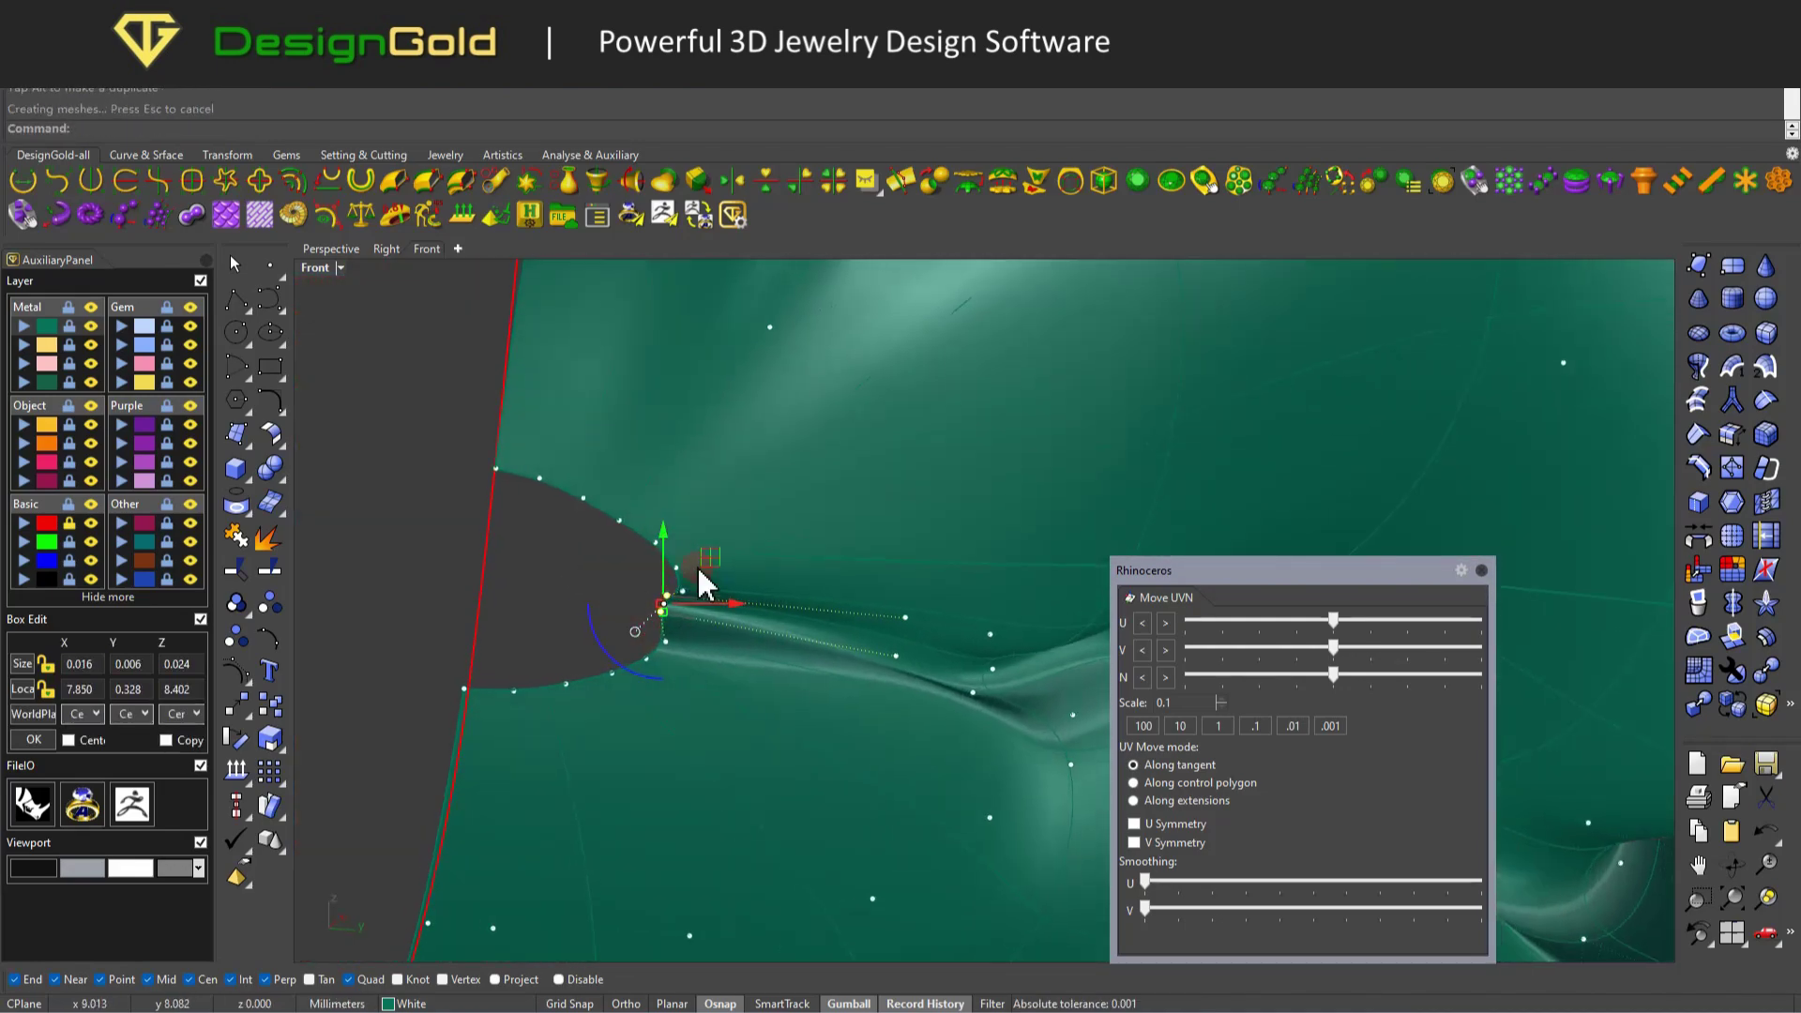
key("Escape")
Undo the V smoothing at the mouth corner and smooth the selected control points in the U direction.
right_click_drag(675, 480, 674, 785)
key("F10")
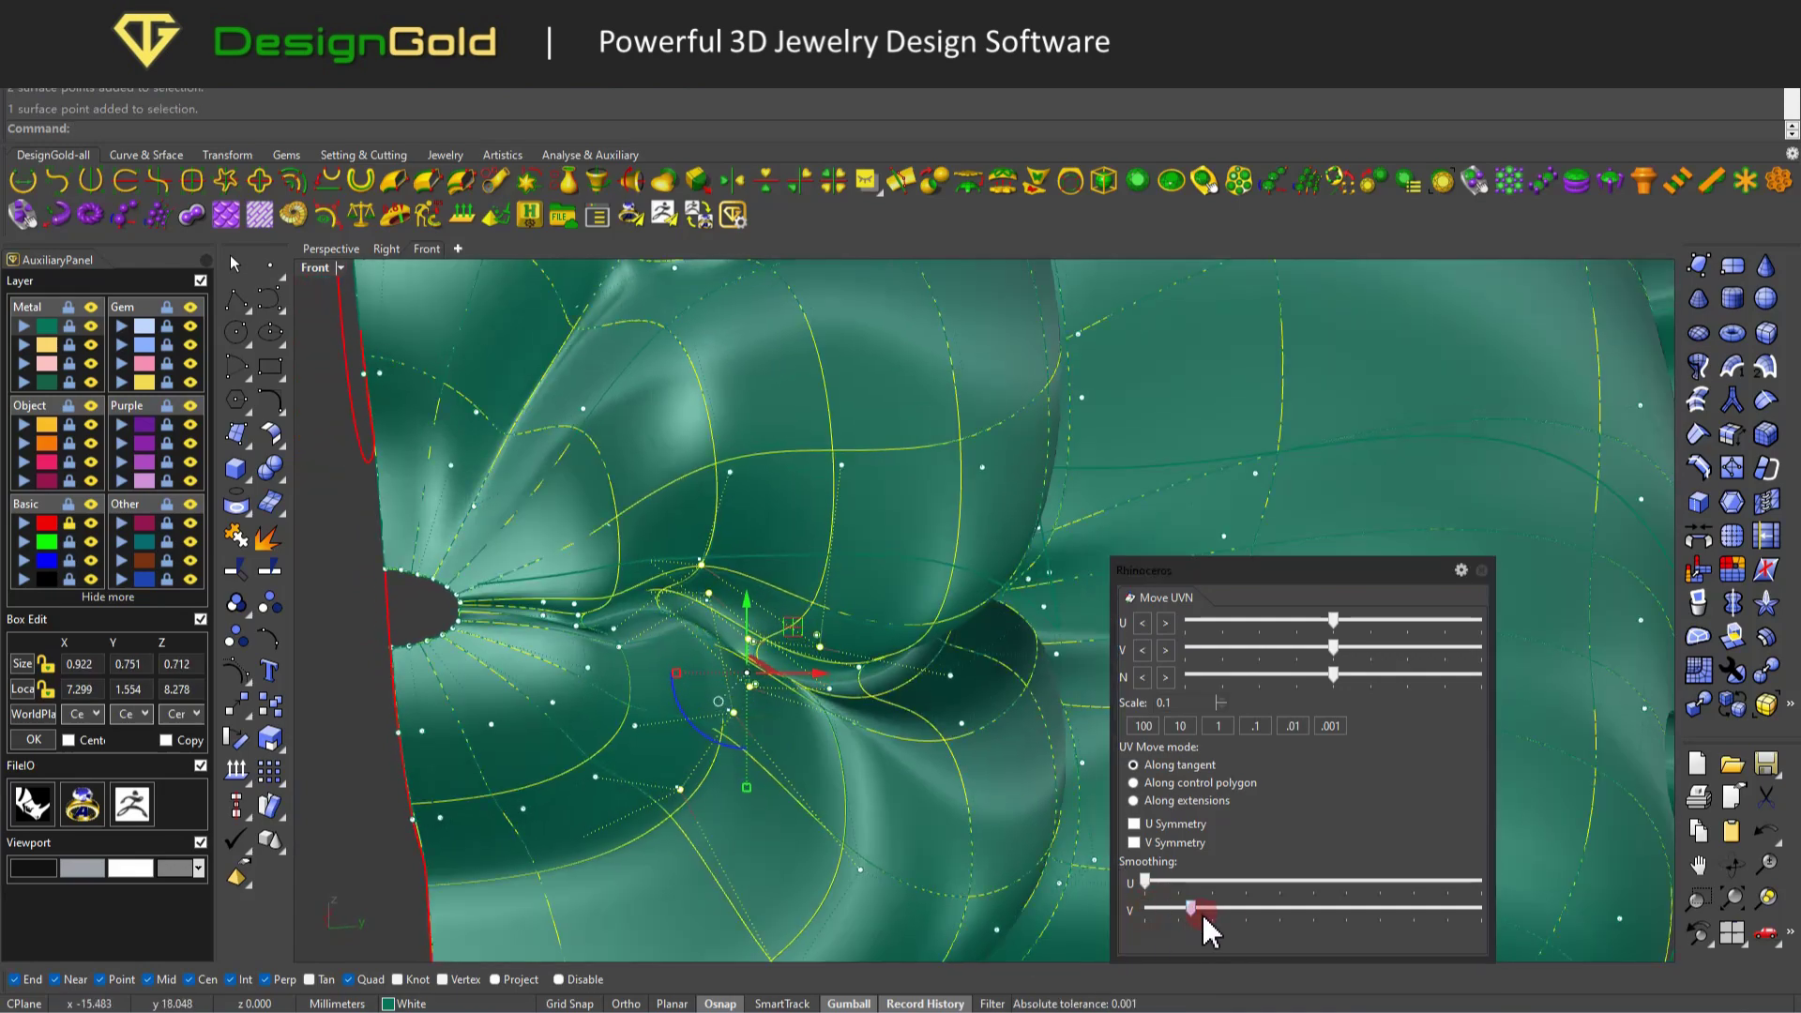
key("ctrl+z")
left_click_drag(1204, 881, 1290, 879)
left_click(1150, 882)
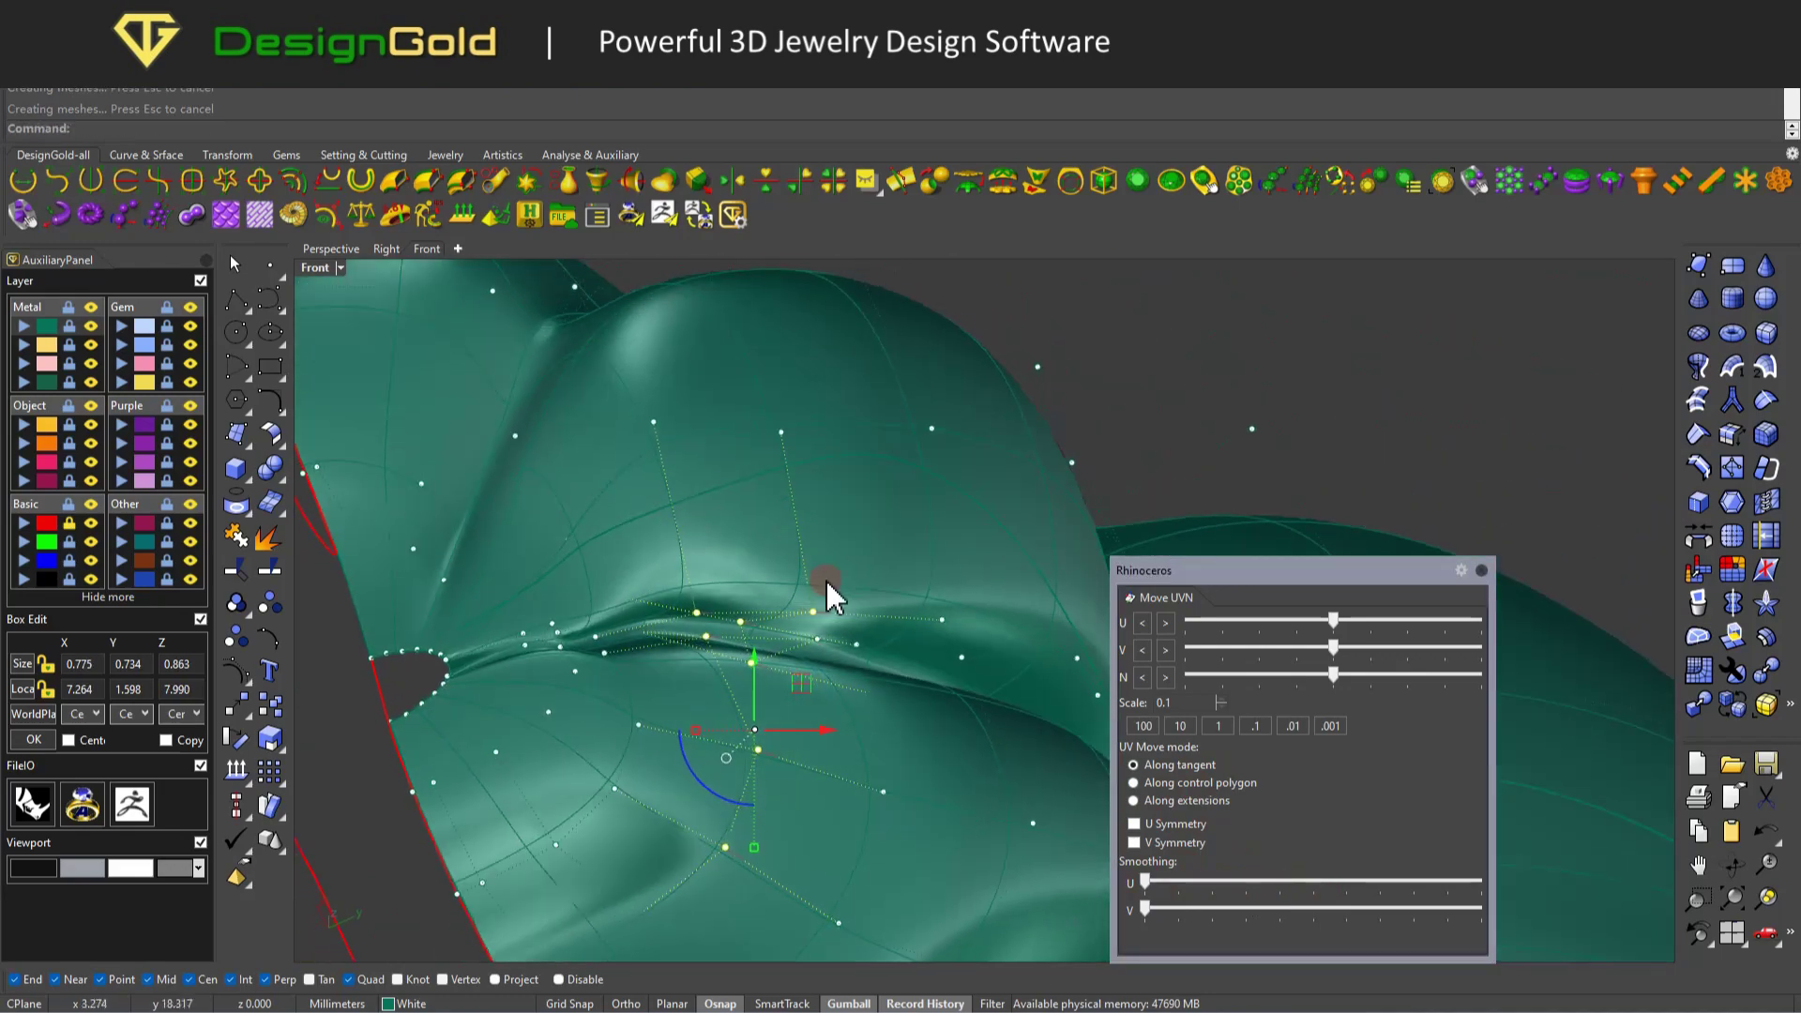
Smooth the control point group on the lip beside the mouth opening in the V direction and adjust a nearby point.
scroll(591, 713, "up", 2)
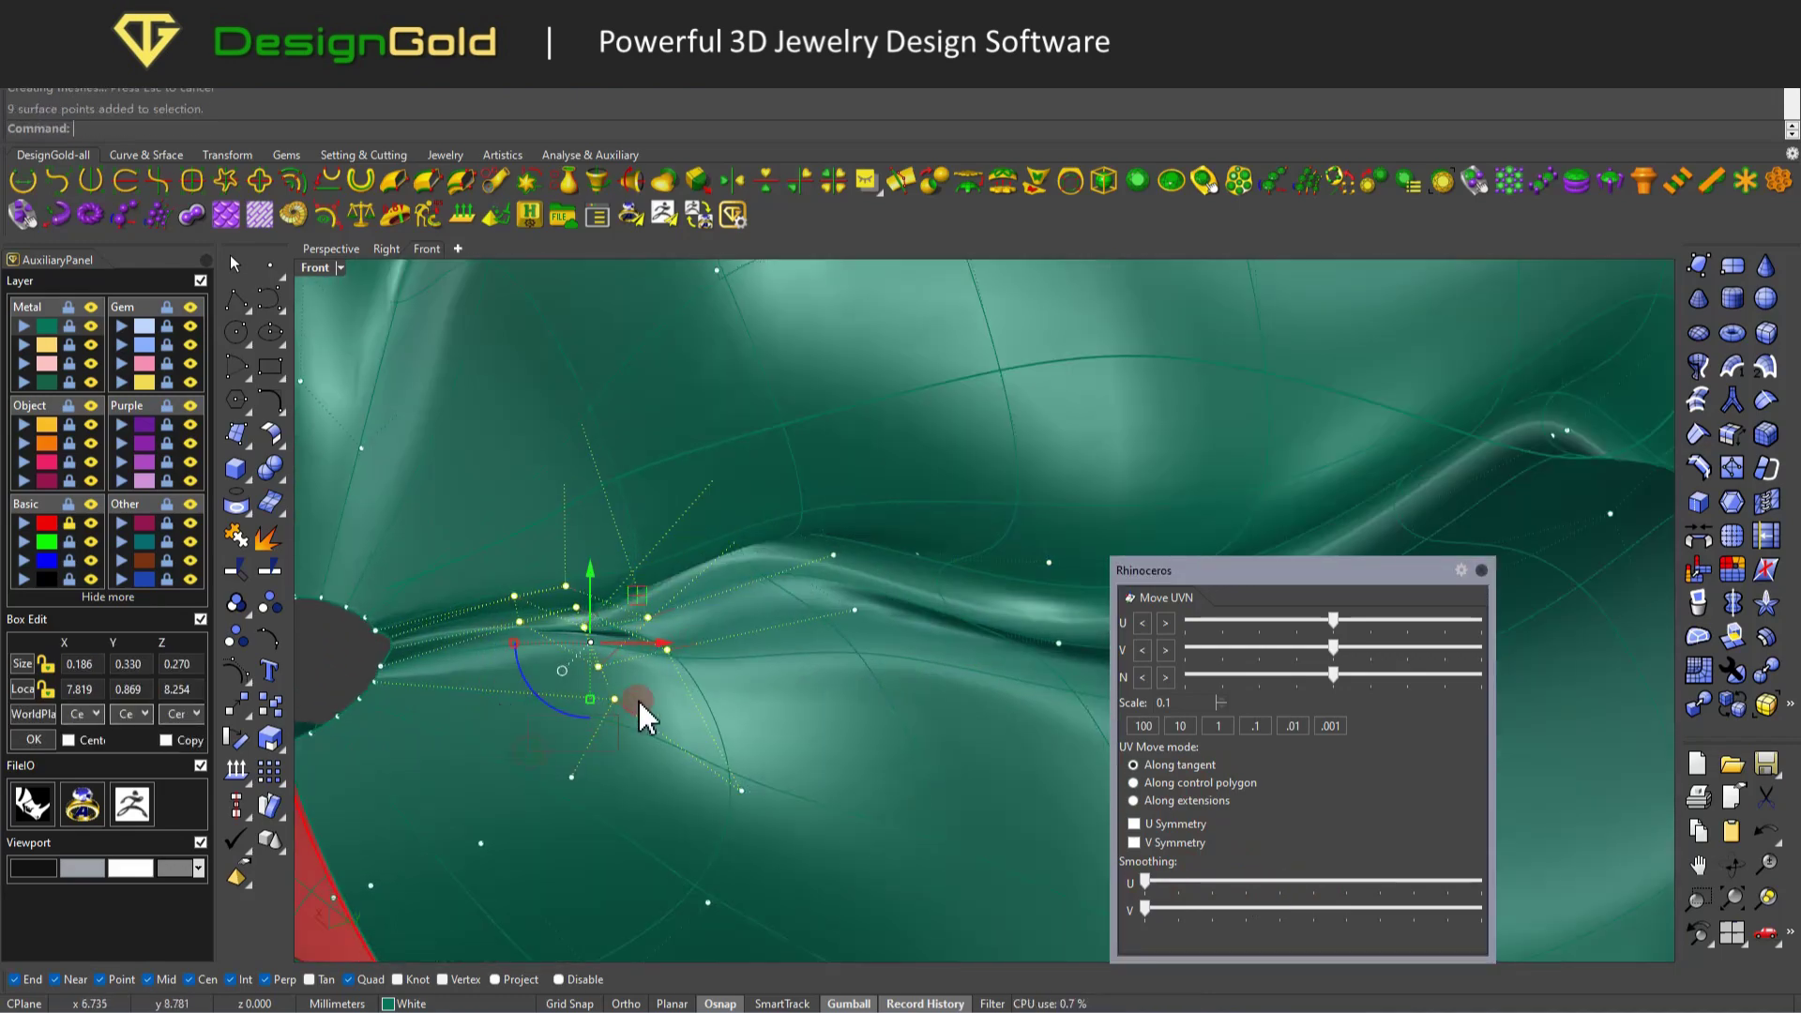
left_click_drag(1144, 908, 1247, 906)
left_click(1146, 908)
scroll(581, 615, "up", 5)
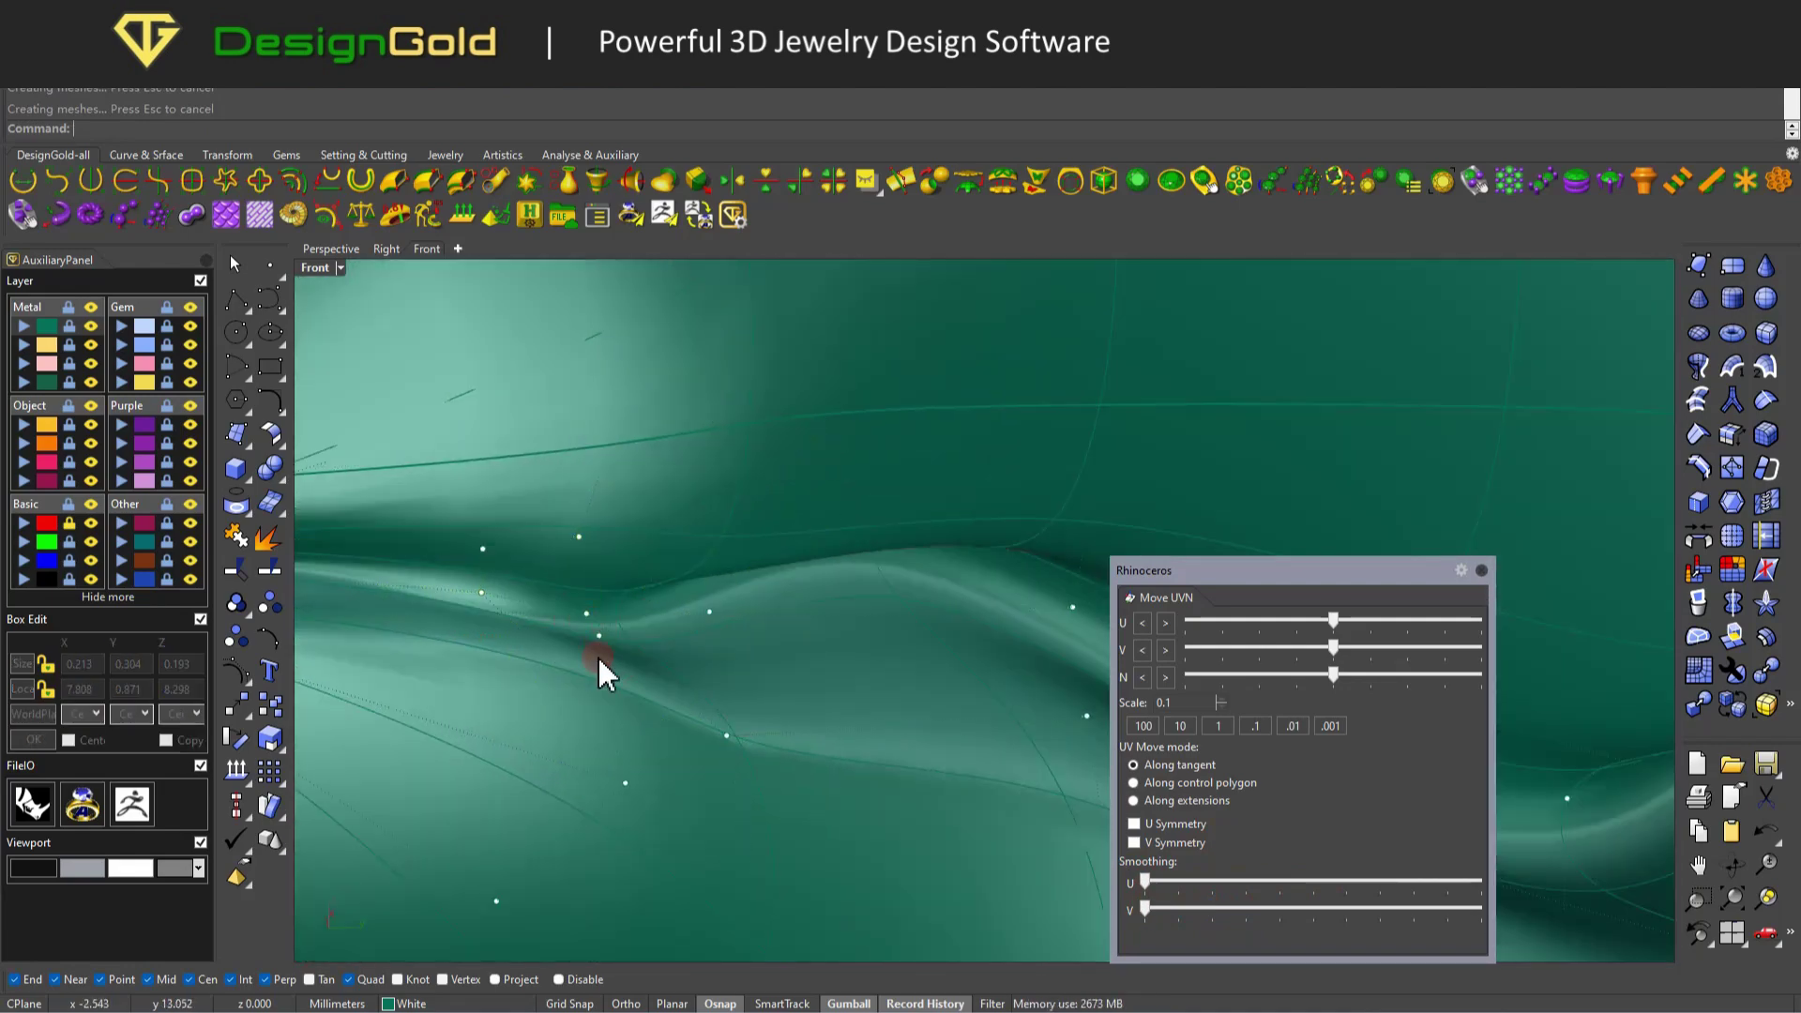
left_click_drag(622, 629, 628, 556)
right_click_drag(713, 516, 742, 635)
Mirror the half head surface across the X axis in the top view to complete the head.
left_click(904, 562)
key("ctrl+F1")
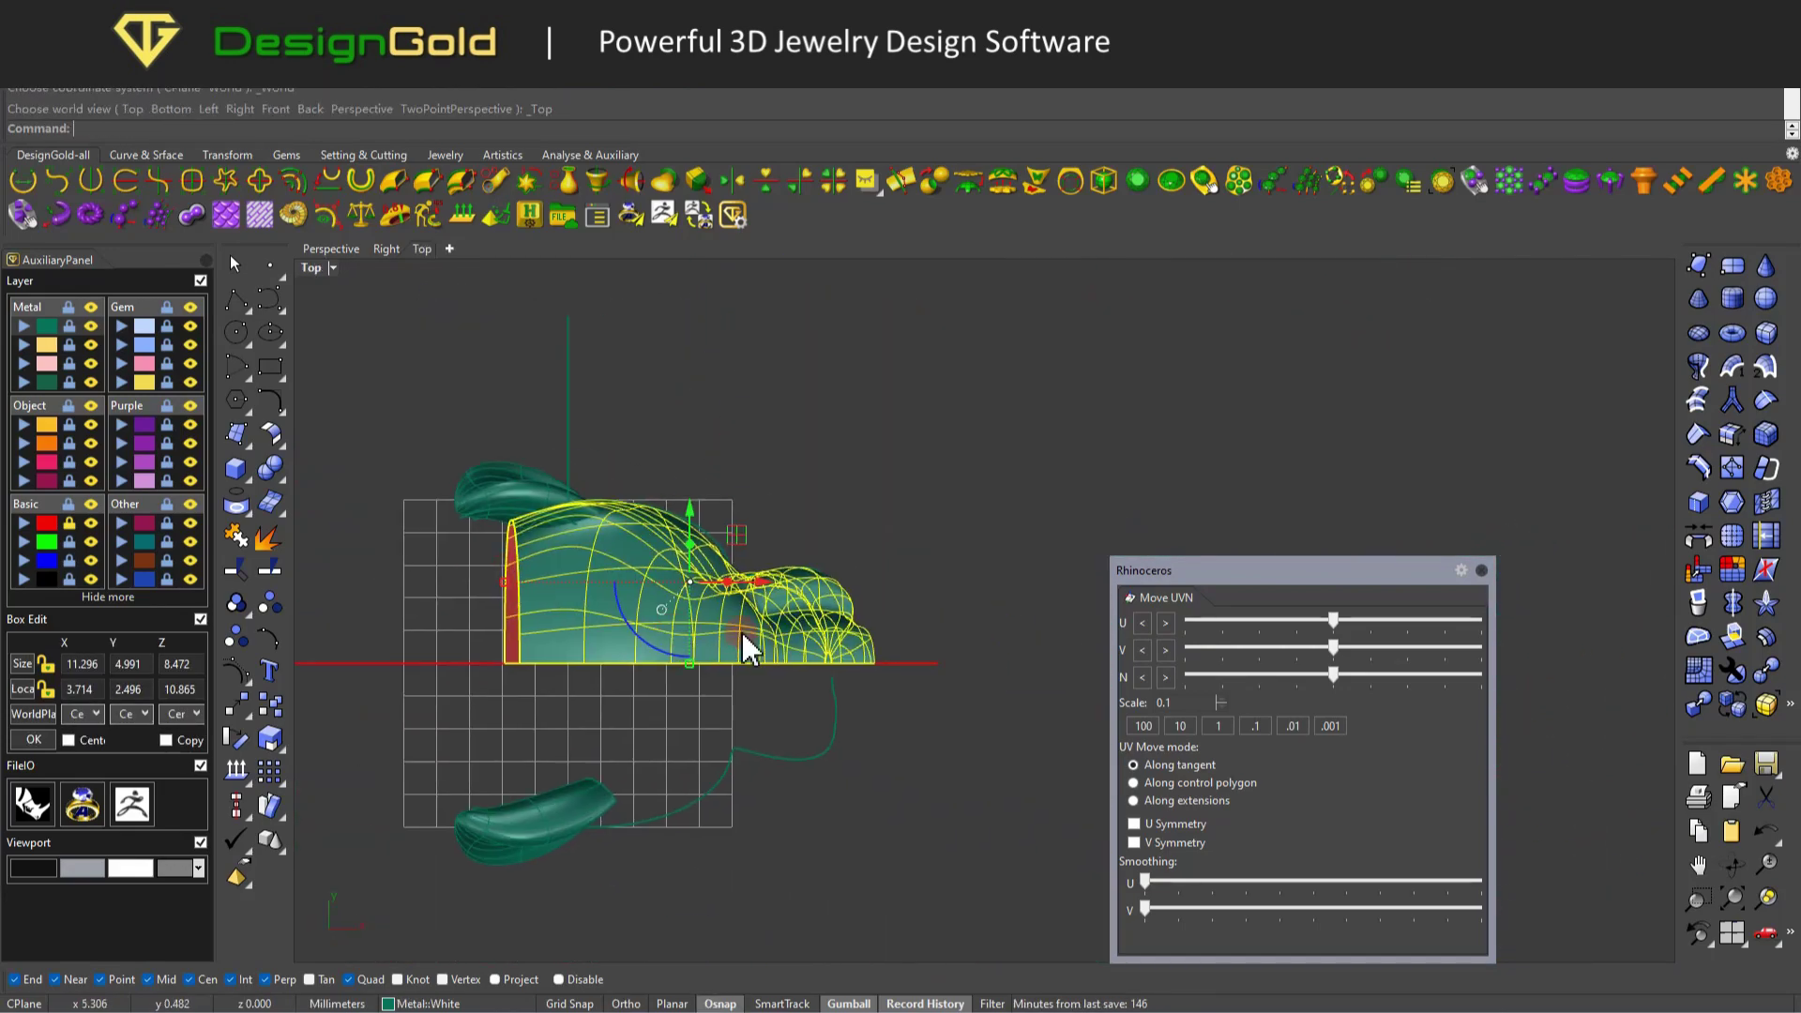
left_click(768, 180)
Place a marquise gem with size 2.6 and rotation 20 on the eye area and mirror it across the X axis.
right_click_drag(876, 703, 762, 656)
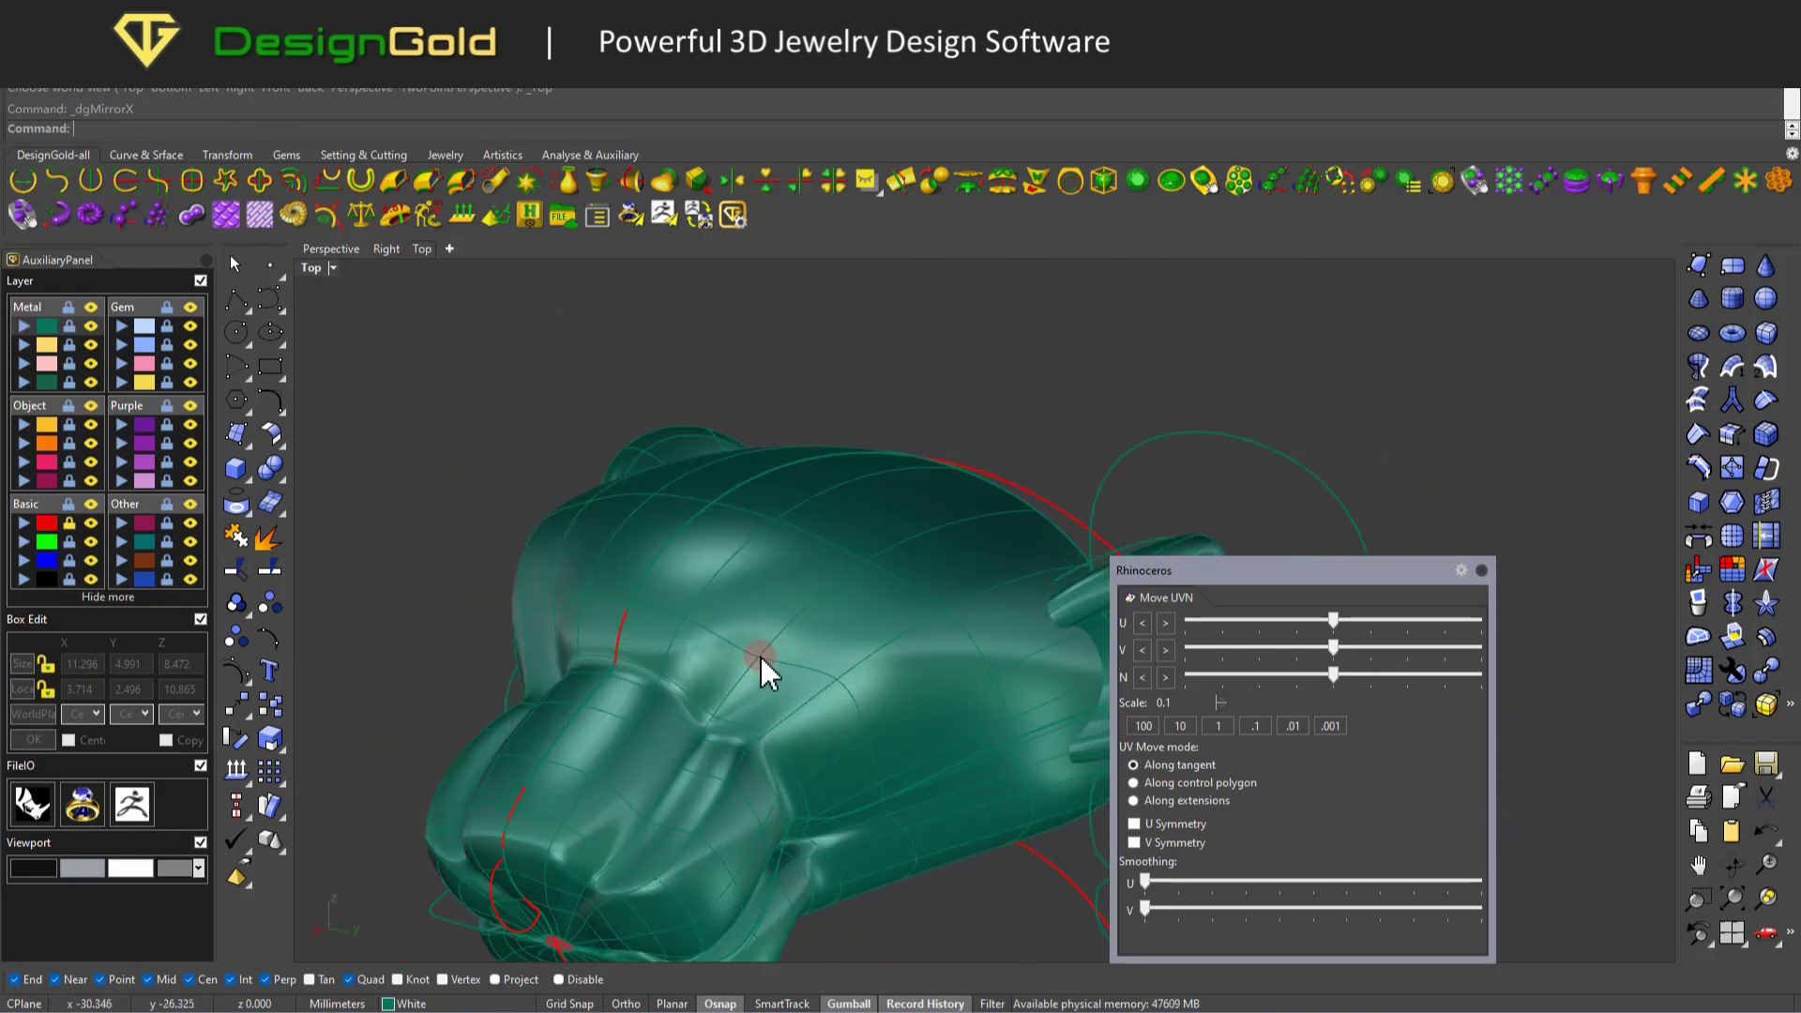
left_click(756, 475)
right_click_drag(756, 474, 1180, 225)
left_click(791, 539)
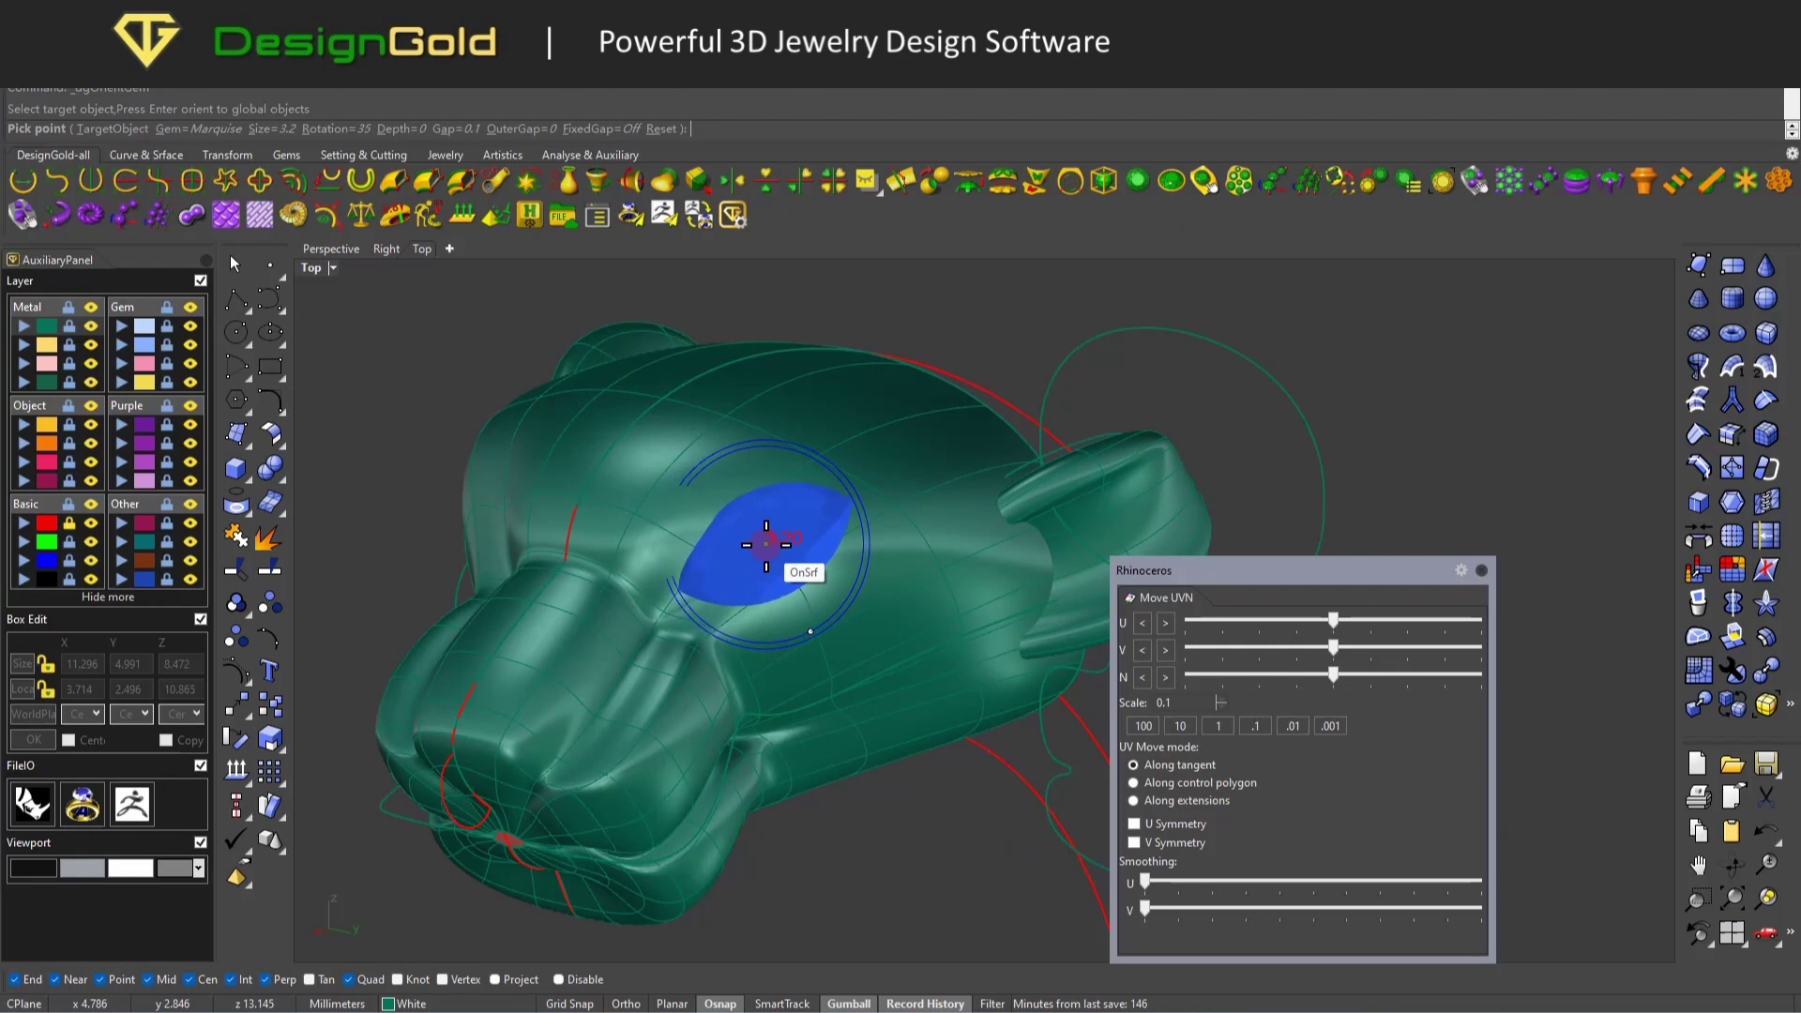
right_click_drag(763, 546, 718, 559)
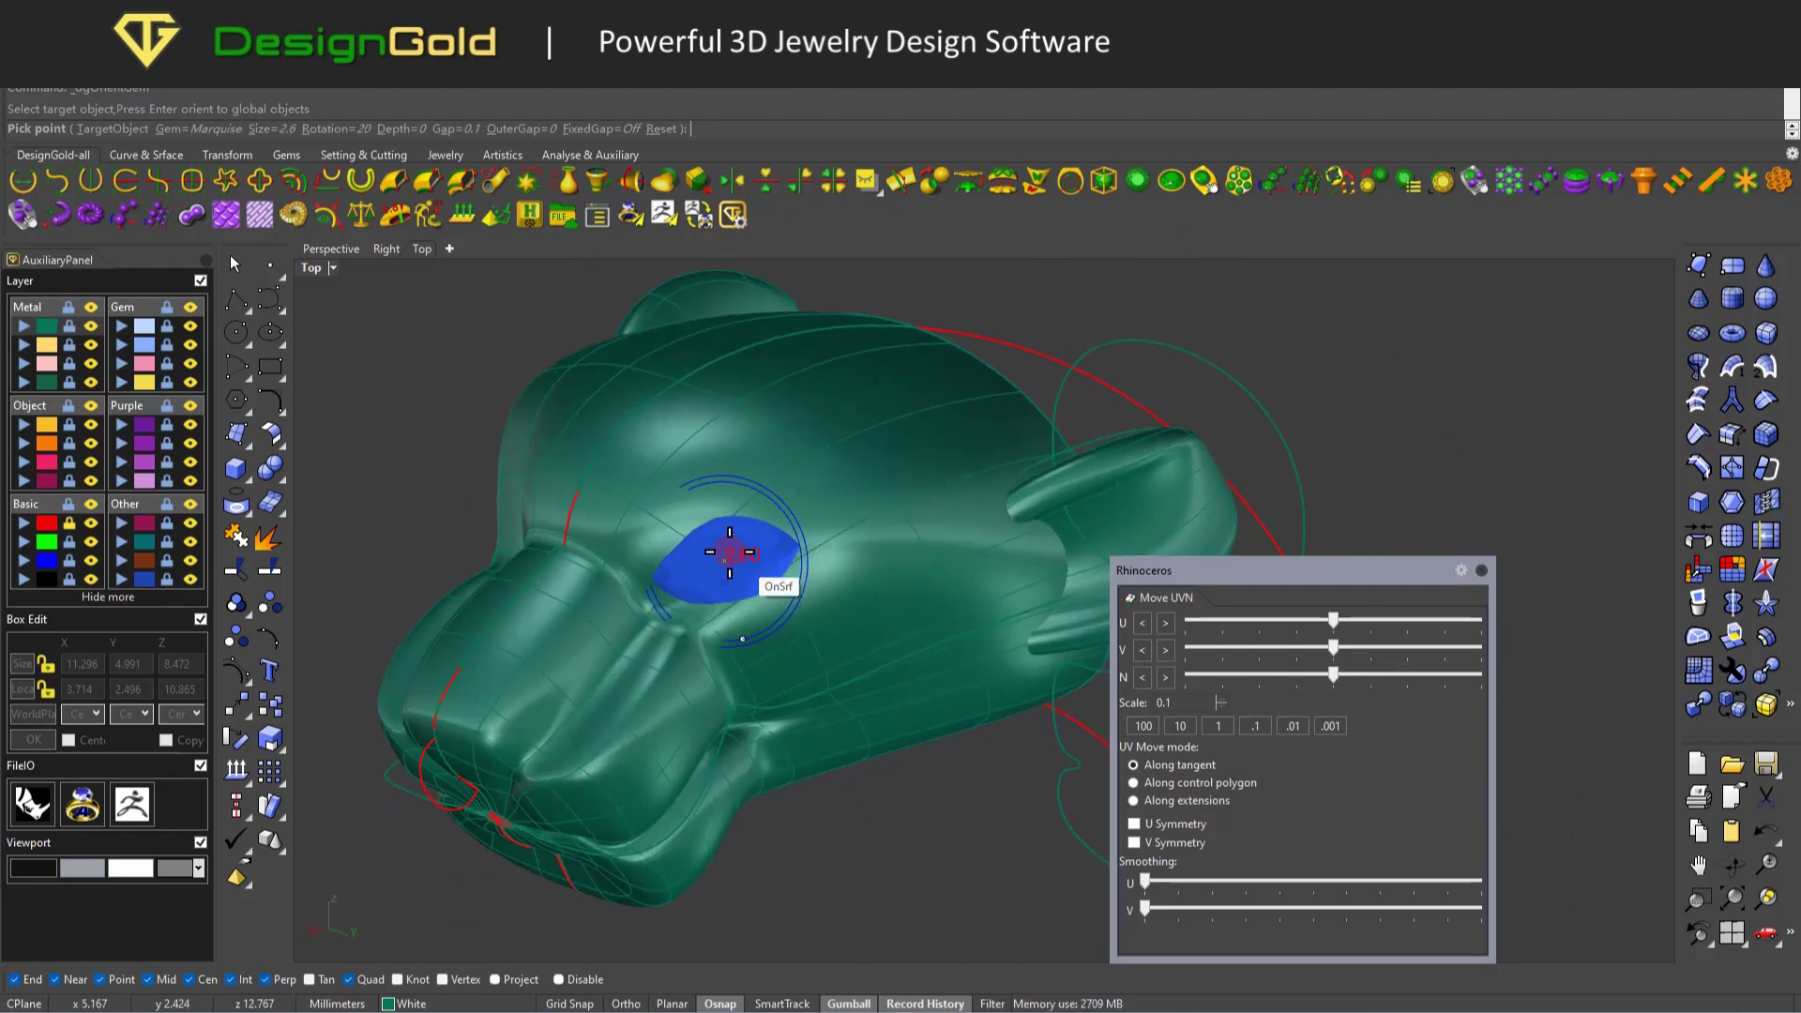
left_click(762, 562)
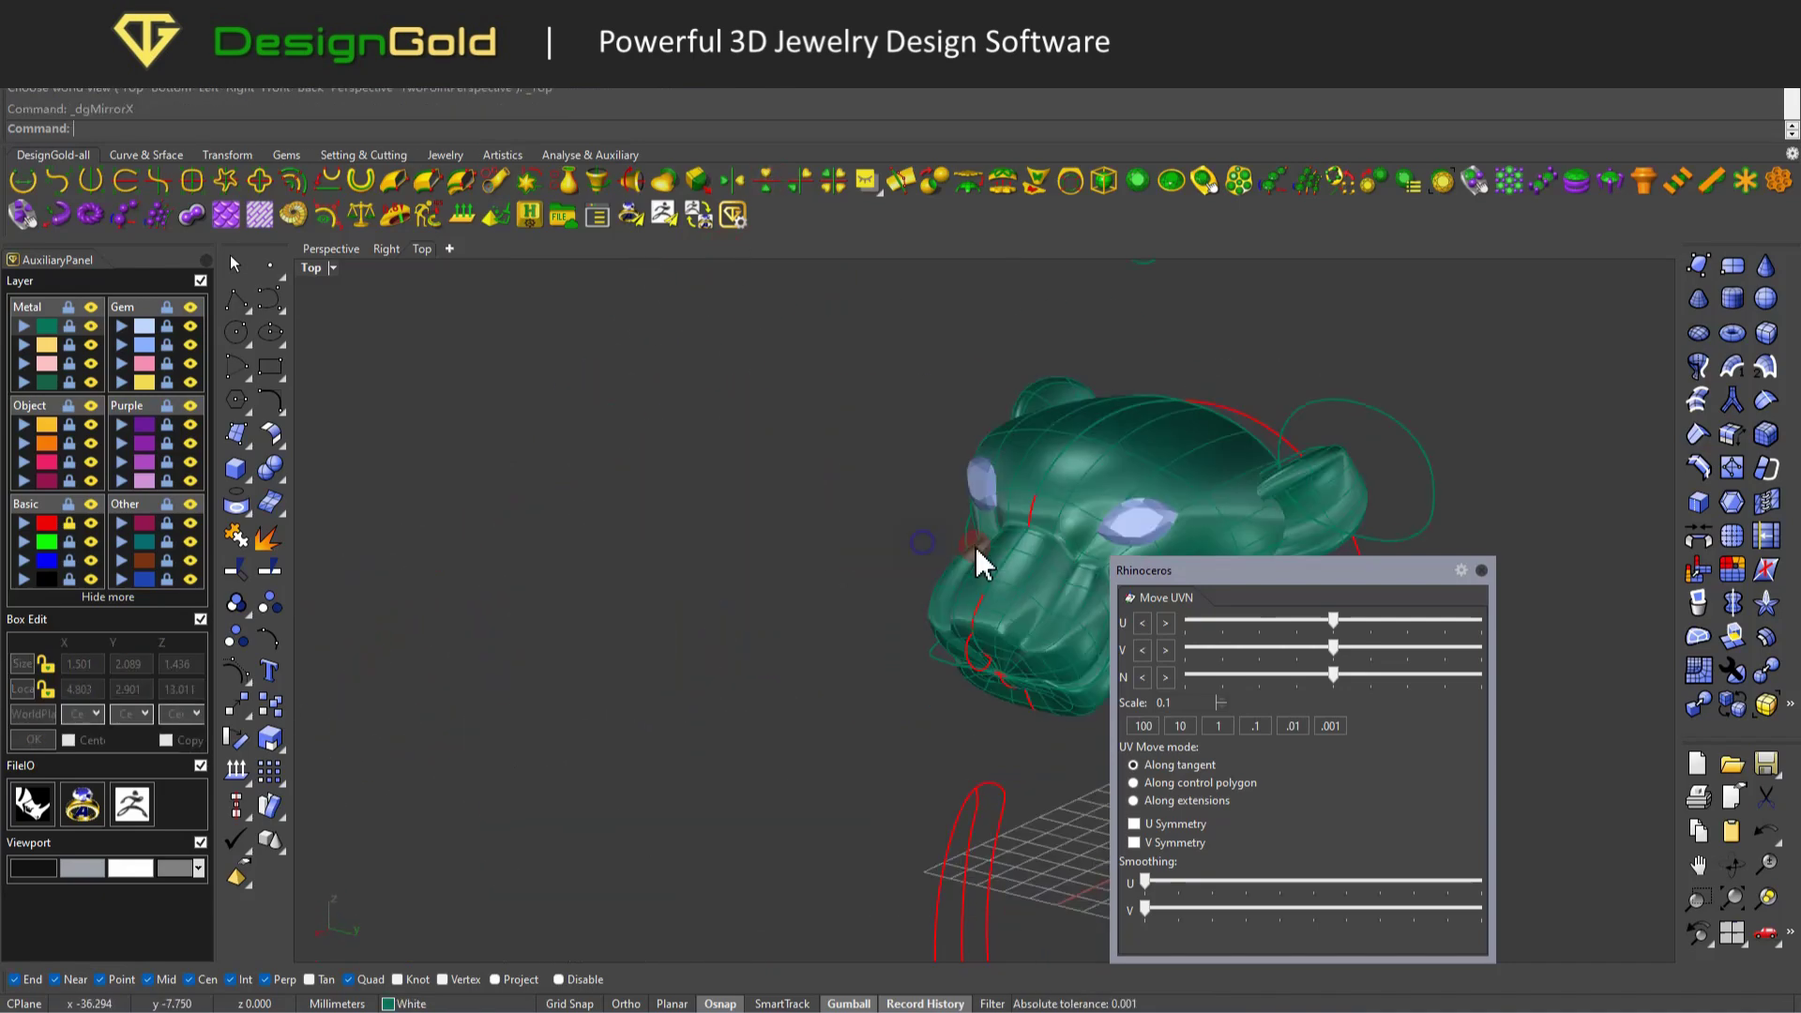
left_click(984, 565)
Show the ear surfaces' control points in the wireframe front view and adjust the group at their front edge.
scroll(878, 587, "up", 5)
left_click(892, 544)
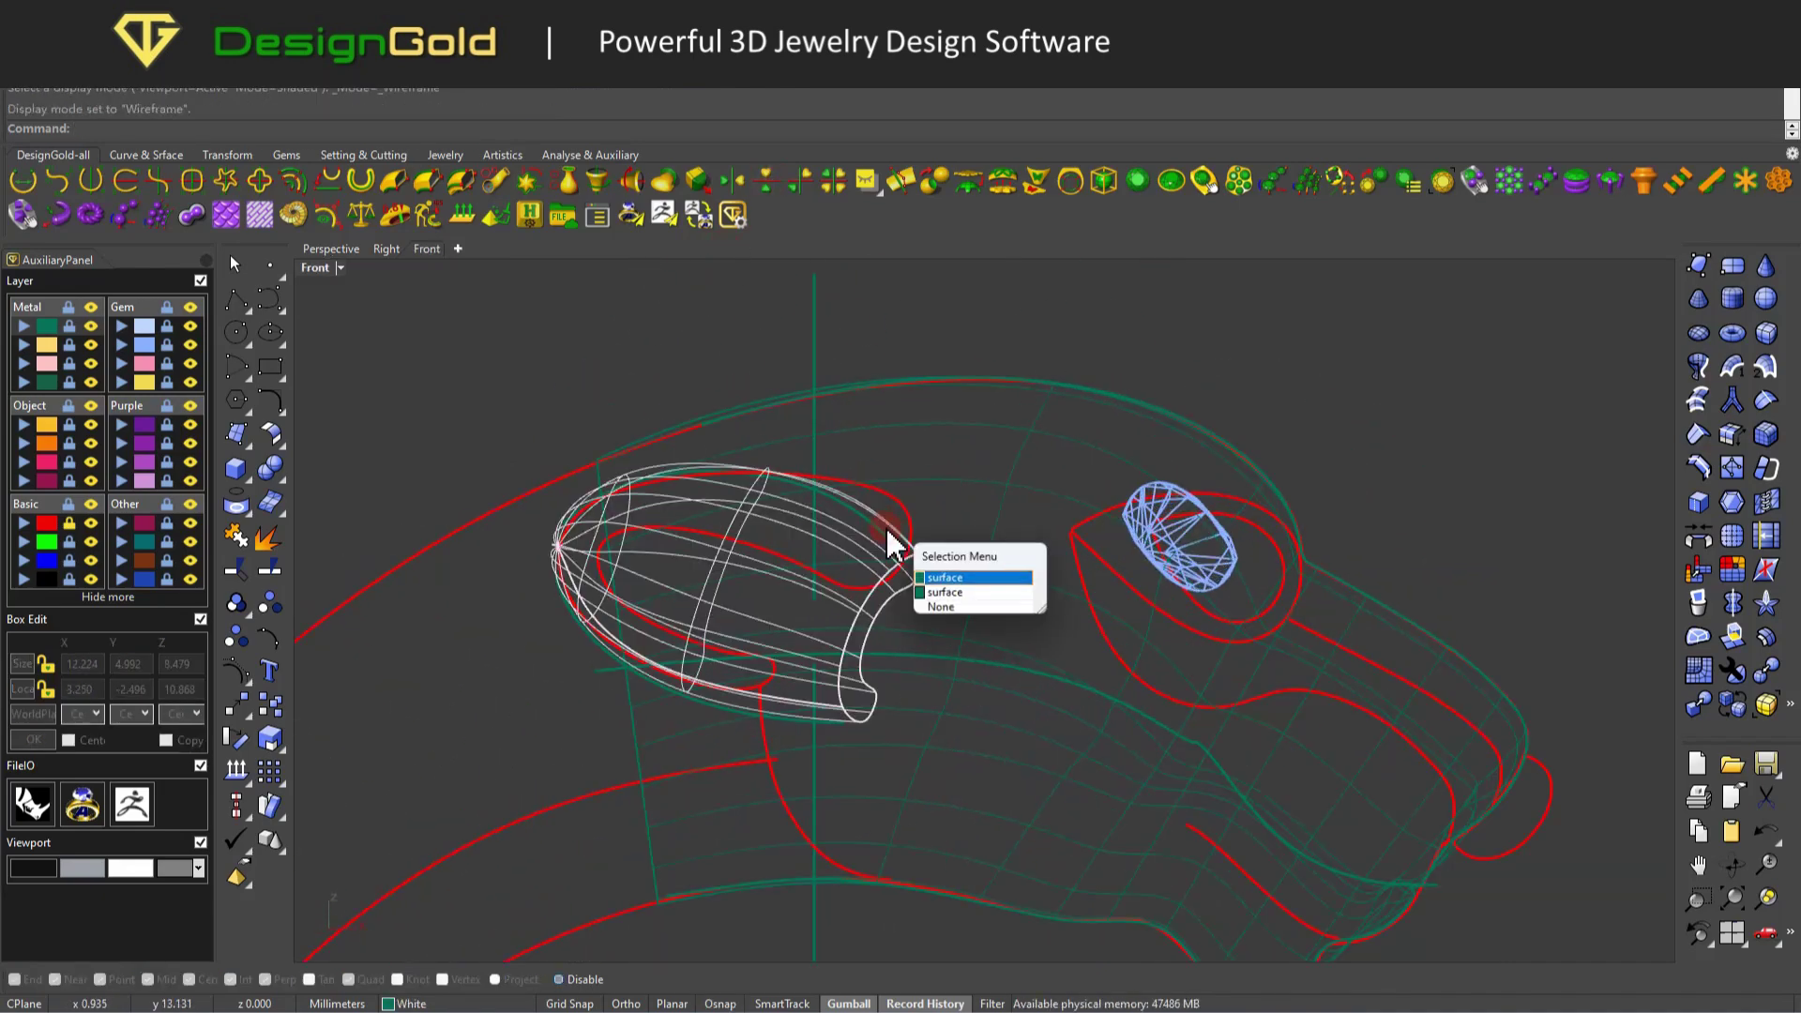
scroll(902, 516, "up", 2)
left_click(831, 509)
scroll(816, 525, "down", 3)
left_click(839, 544)
key("Return")
left_click(812, 572)
left_click(848, 610)
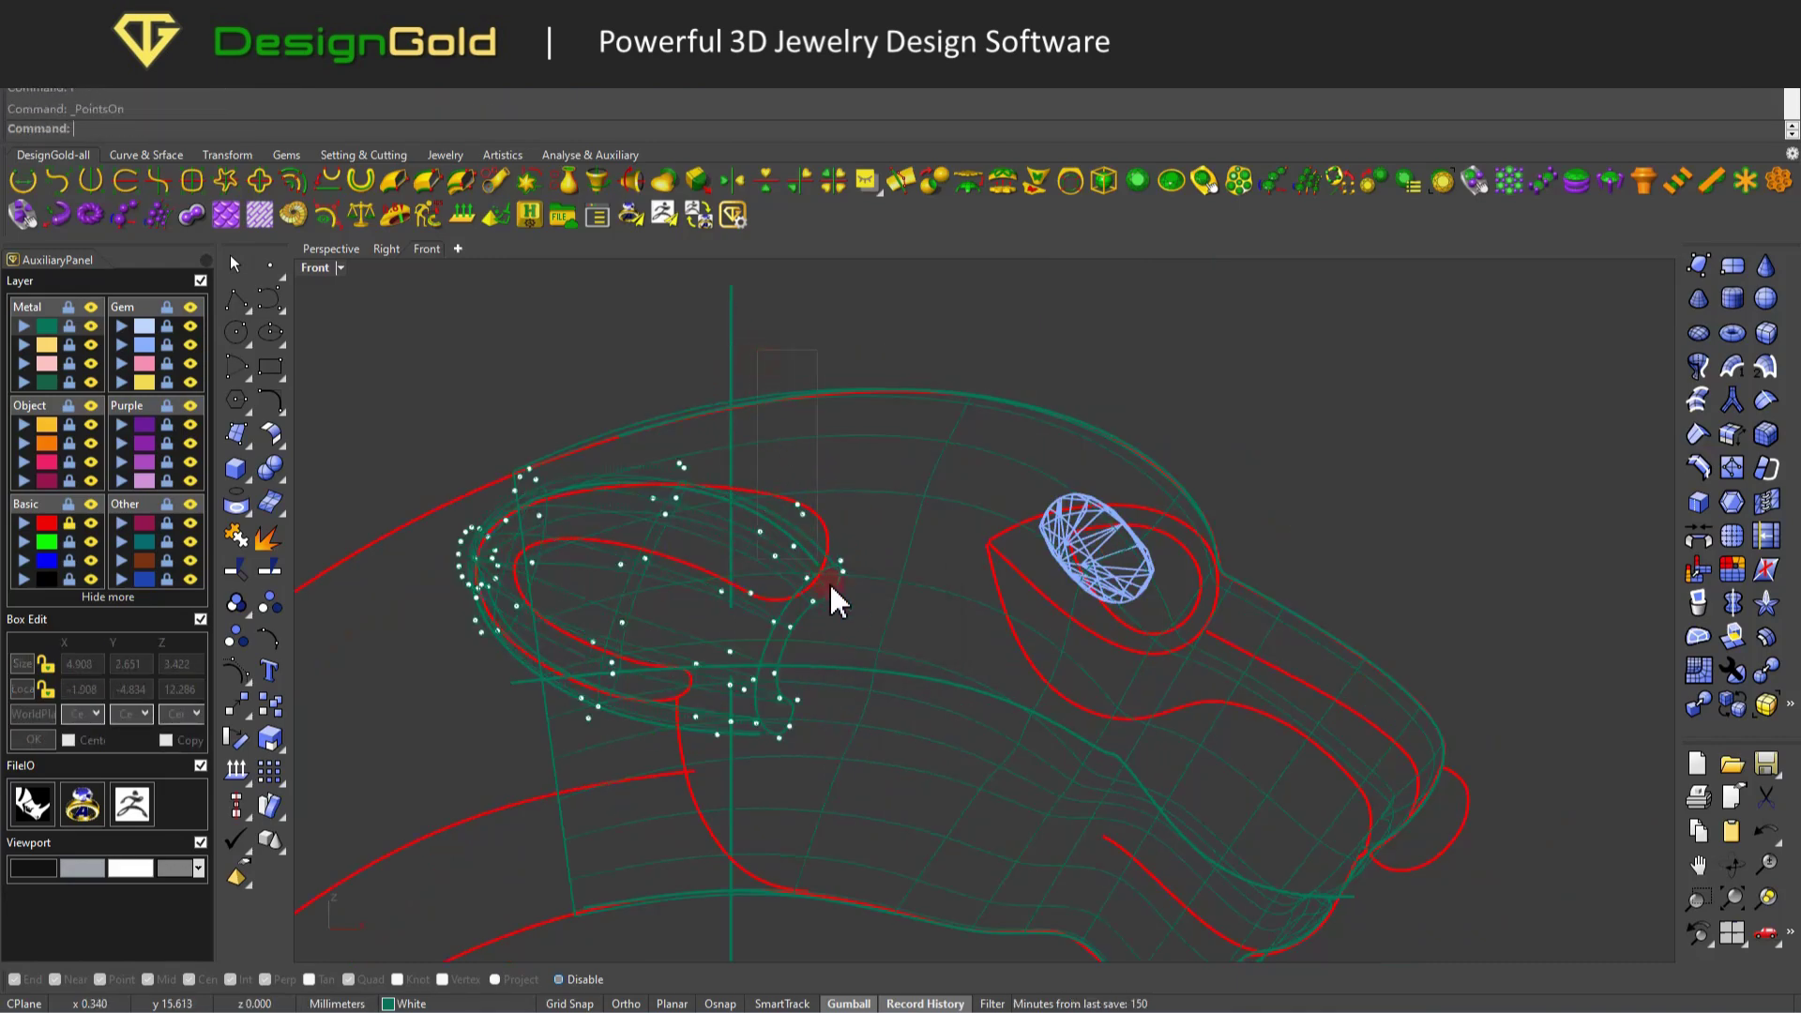
middle_click(885, 412)
left_click(964, 382)
mouse_move(964, 394)
right_mouse_down()
mouse_move(735, 603)
mouse_move(793, 764)
mouse_move(957, 482)
mouse_move(853, 522)
right_mouse_up()
middle_click(852, 512)
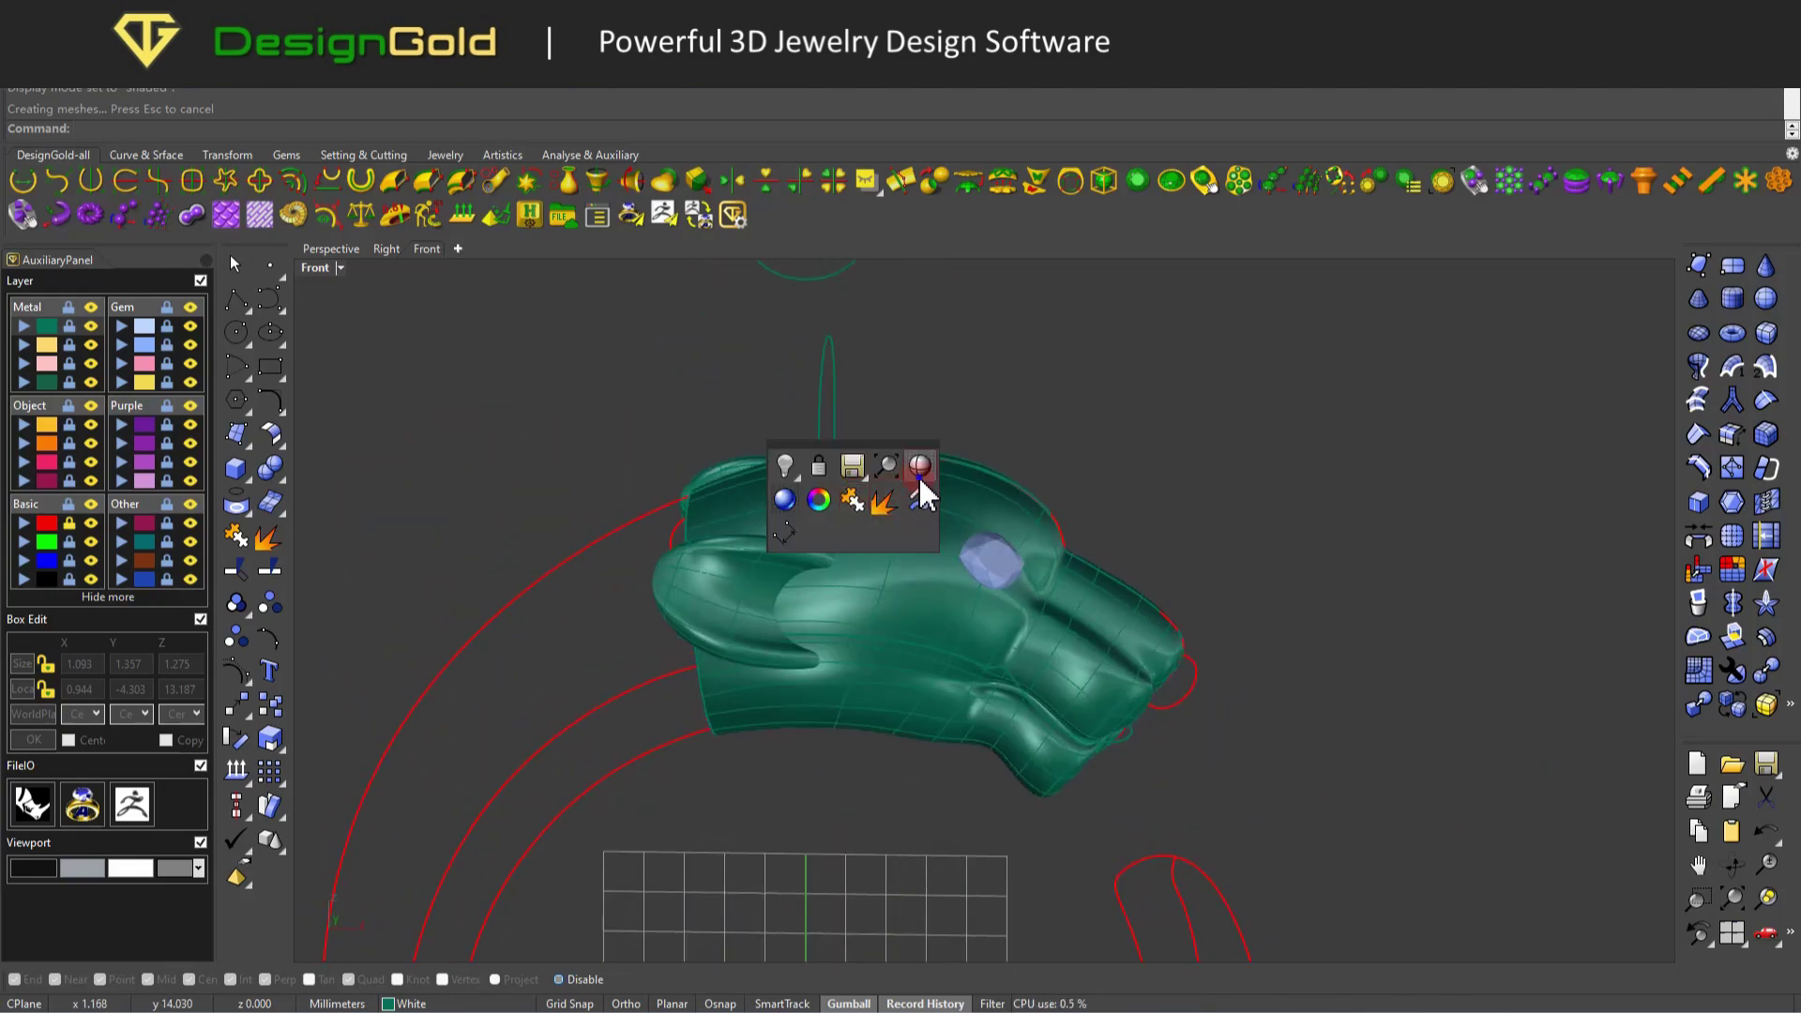
Redisplay the ears' control points in wireframe and refine the ear position against the red guide outline.
left_click(918, 478)
scroll(799, 638, "up", 3)
left_click(833, 645)
left_click(882, 681)
key("F10")
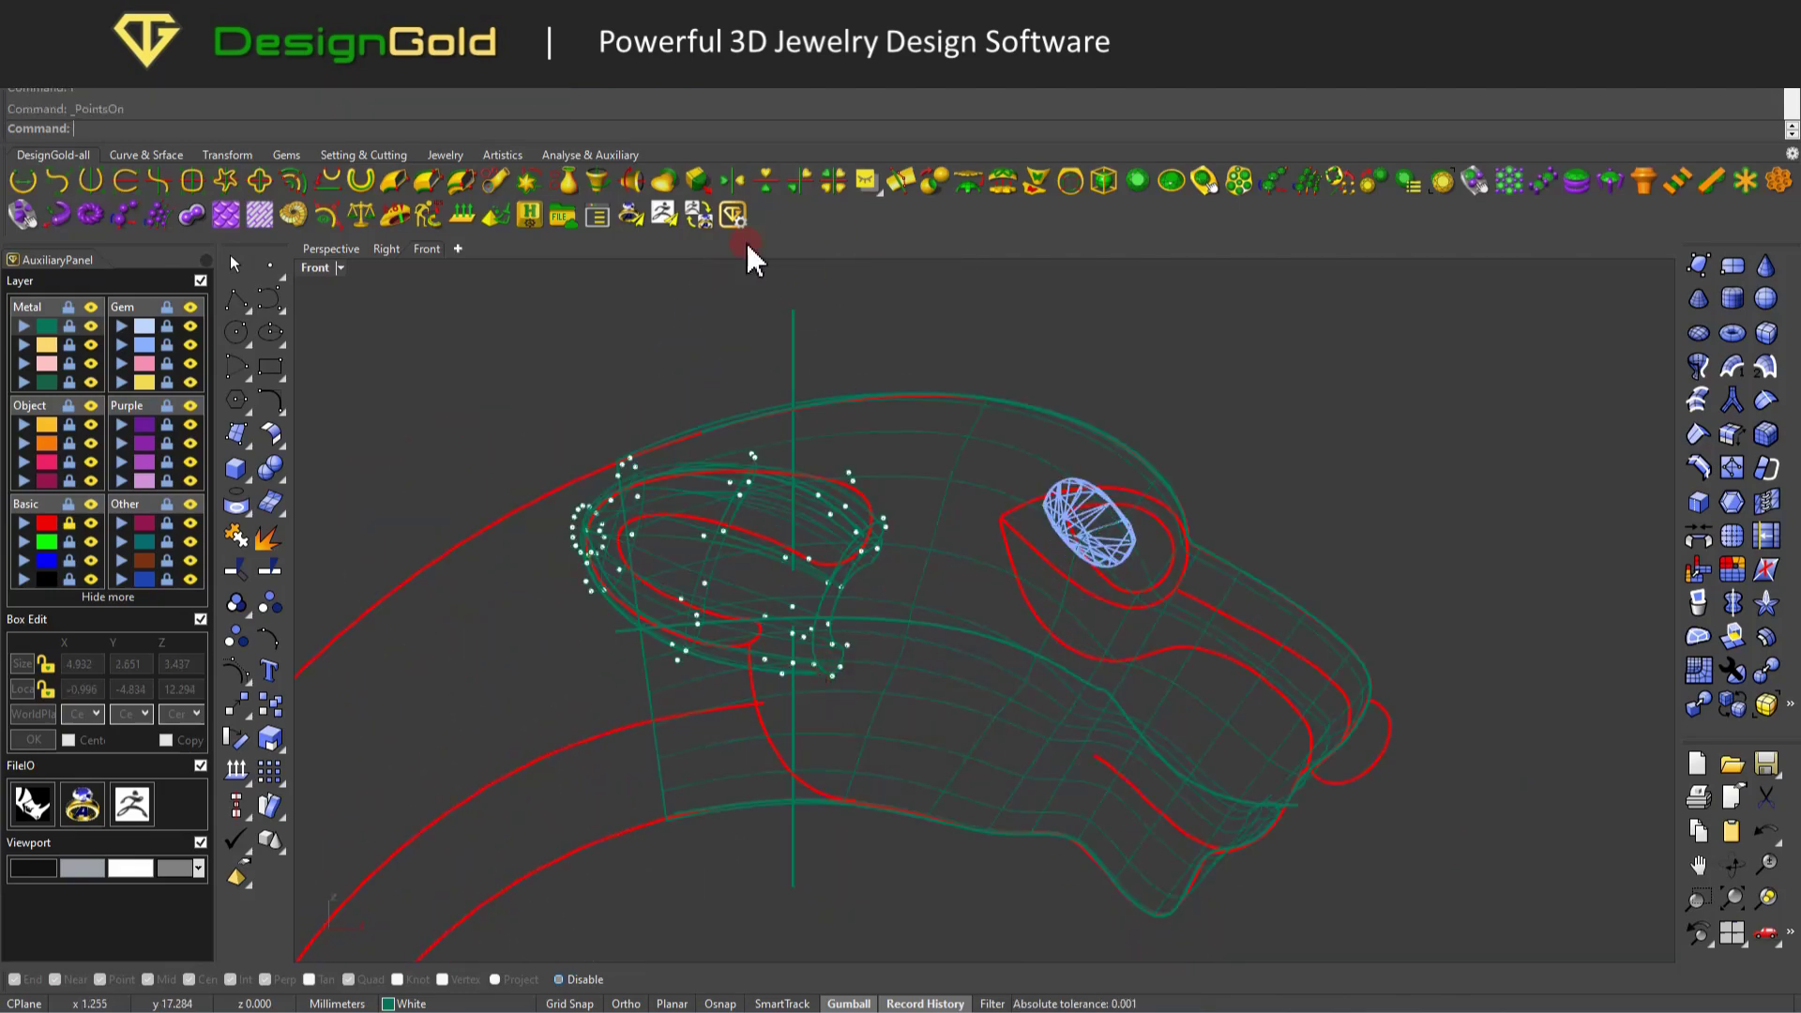
left_click(891, 441)
mouse_move(891, 450)
right_mouse_down()
mouse_move(812, 535)
mouse_move(828, 655)
mouse_move(804, 631)
right_mouse_up()
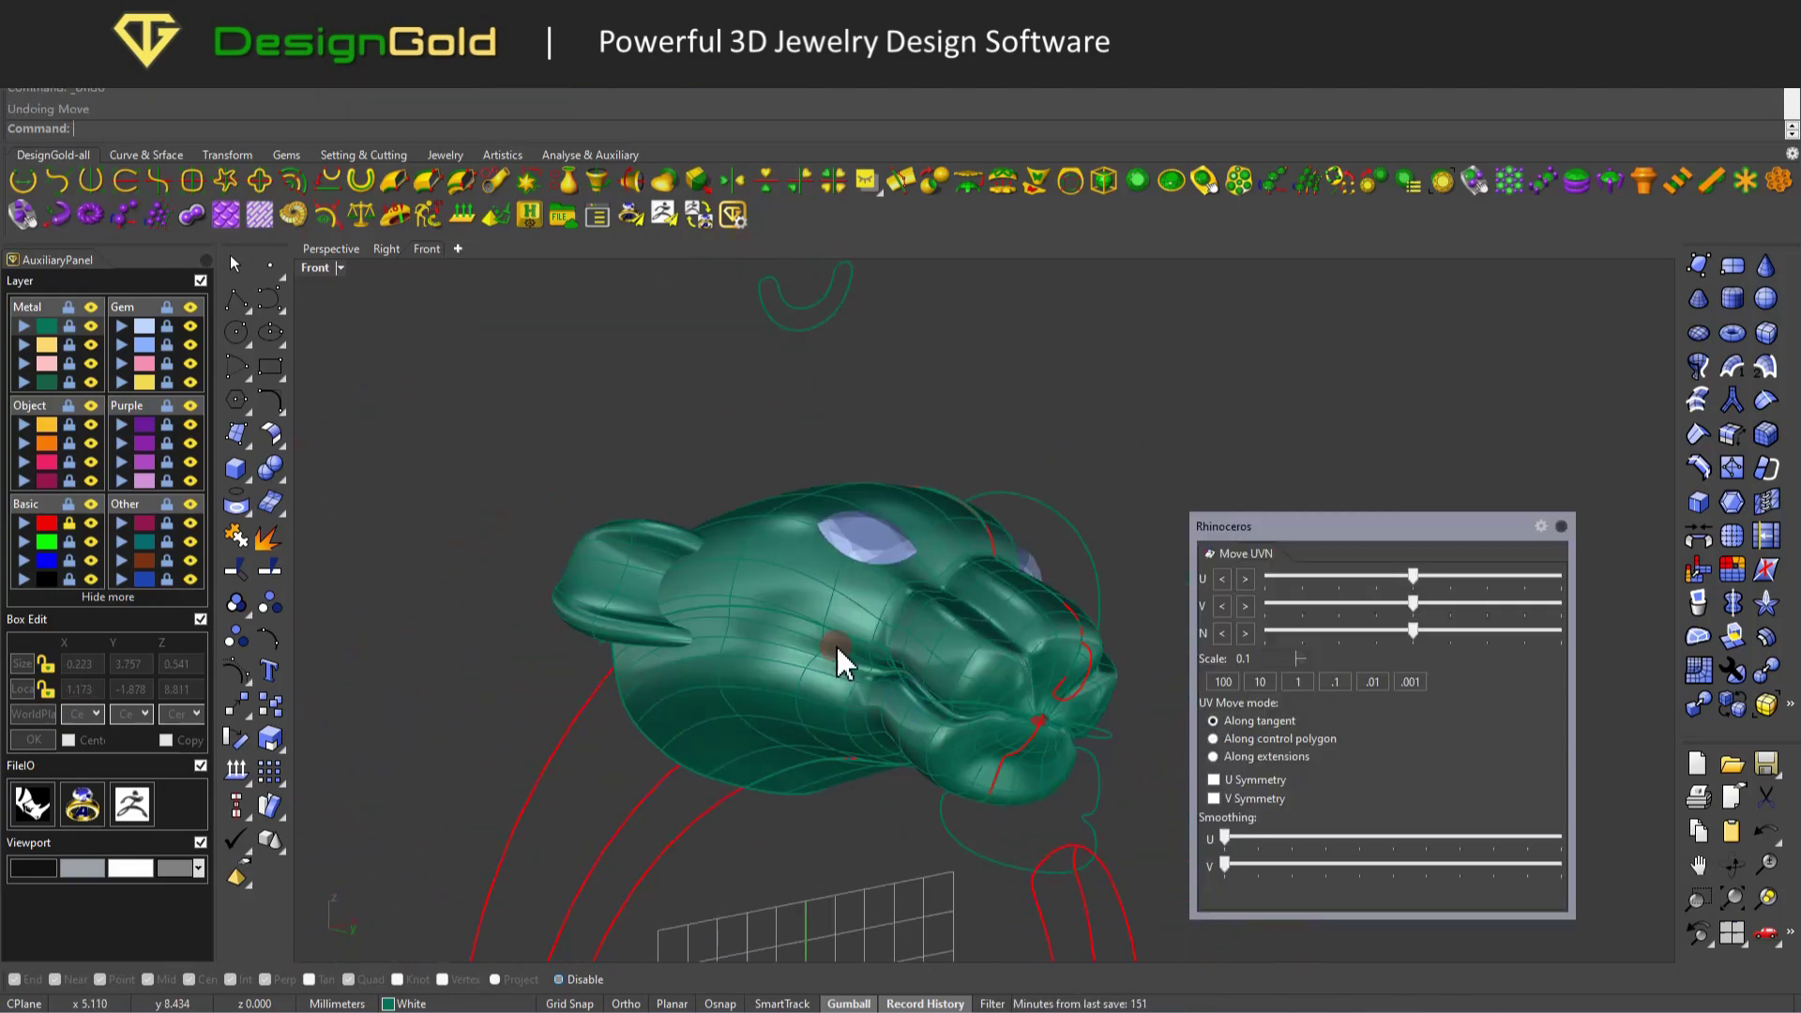
Delete both halves of the head surface to expose the construction curves.
scroll(955, 610, "up", 3)
left_click(926, 601)
key("ctrl+h")
left_click(930, 585)
key("ctrl+h")
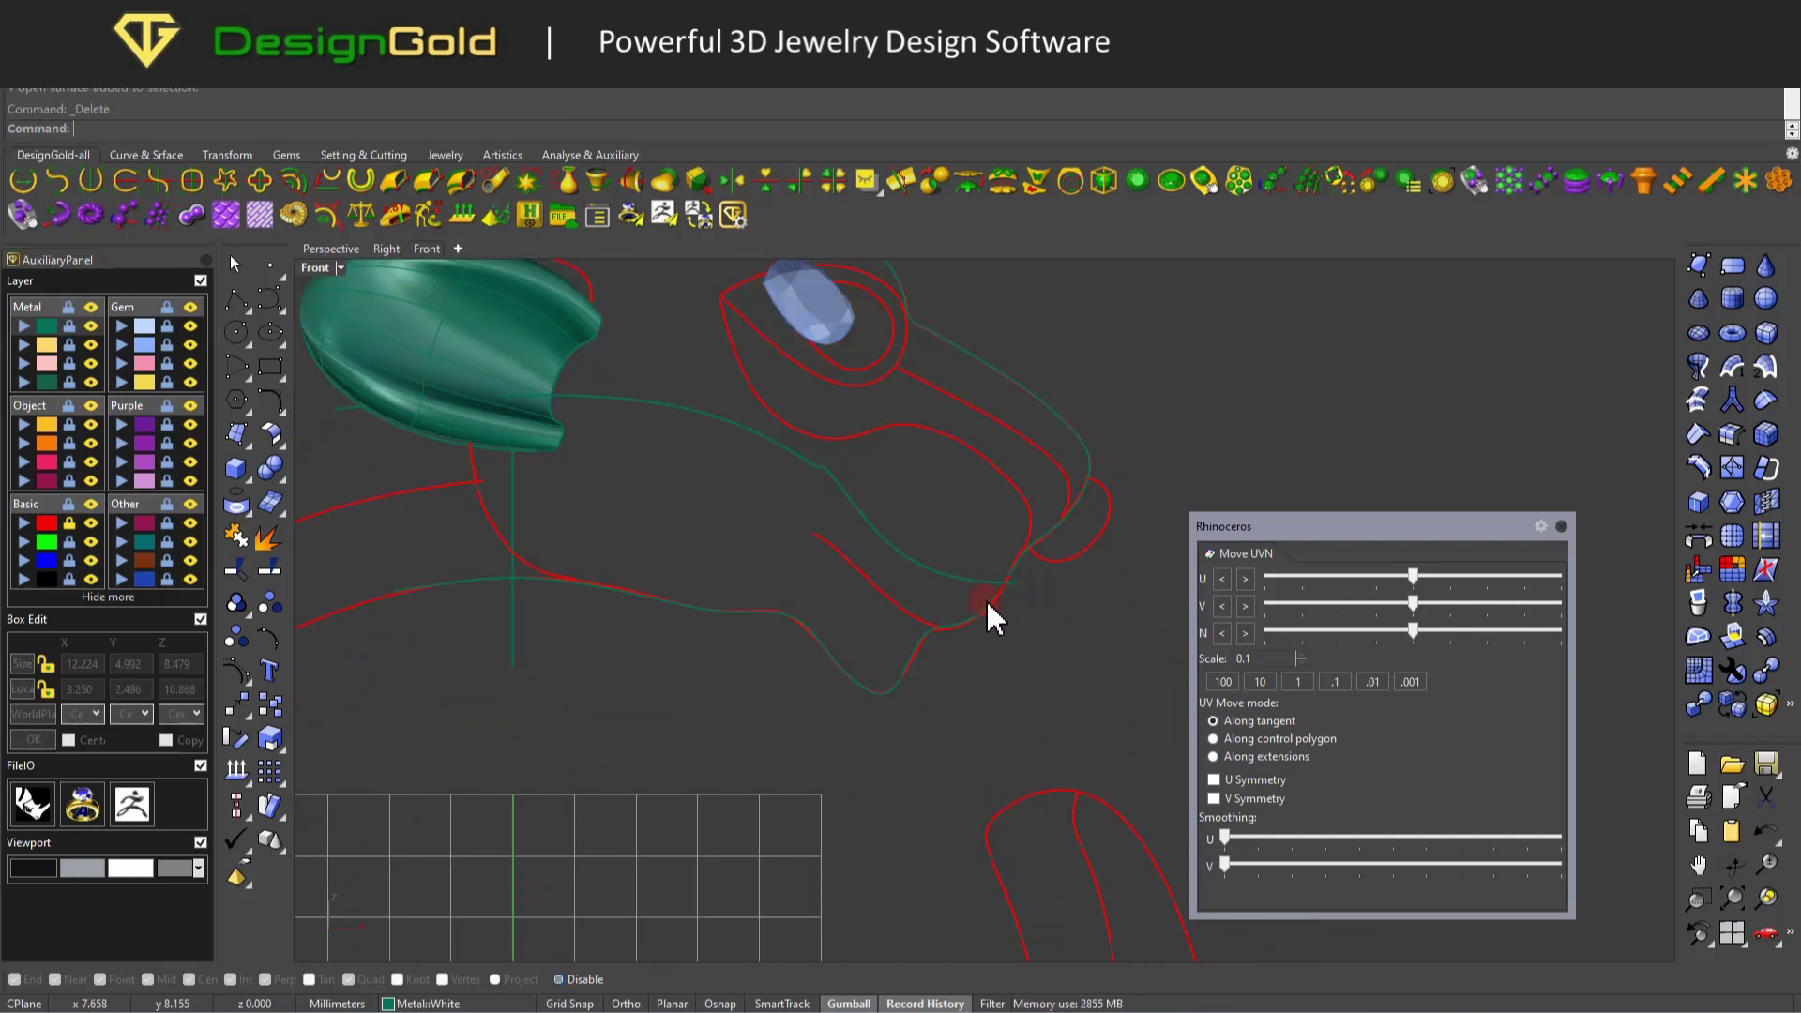
left_click(983, 595)
key("Escape")
Undo the last point move and reposition the control points at the mouth end of the upper profile curve along the guide.
right_click_drag(971, 643, 1039, 527)
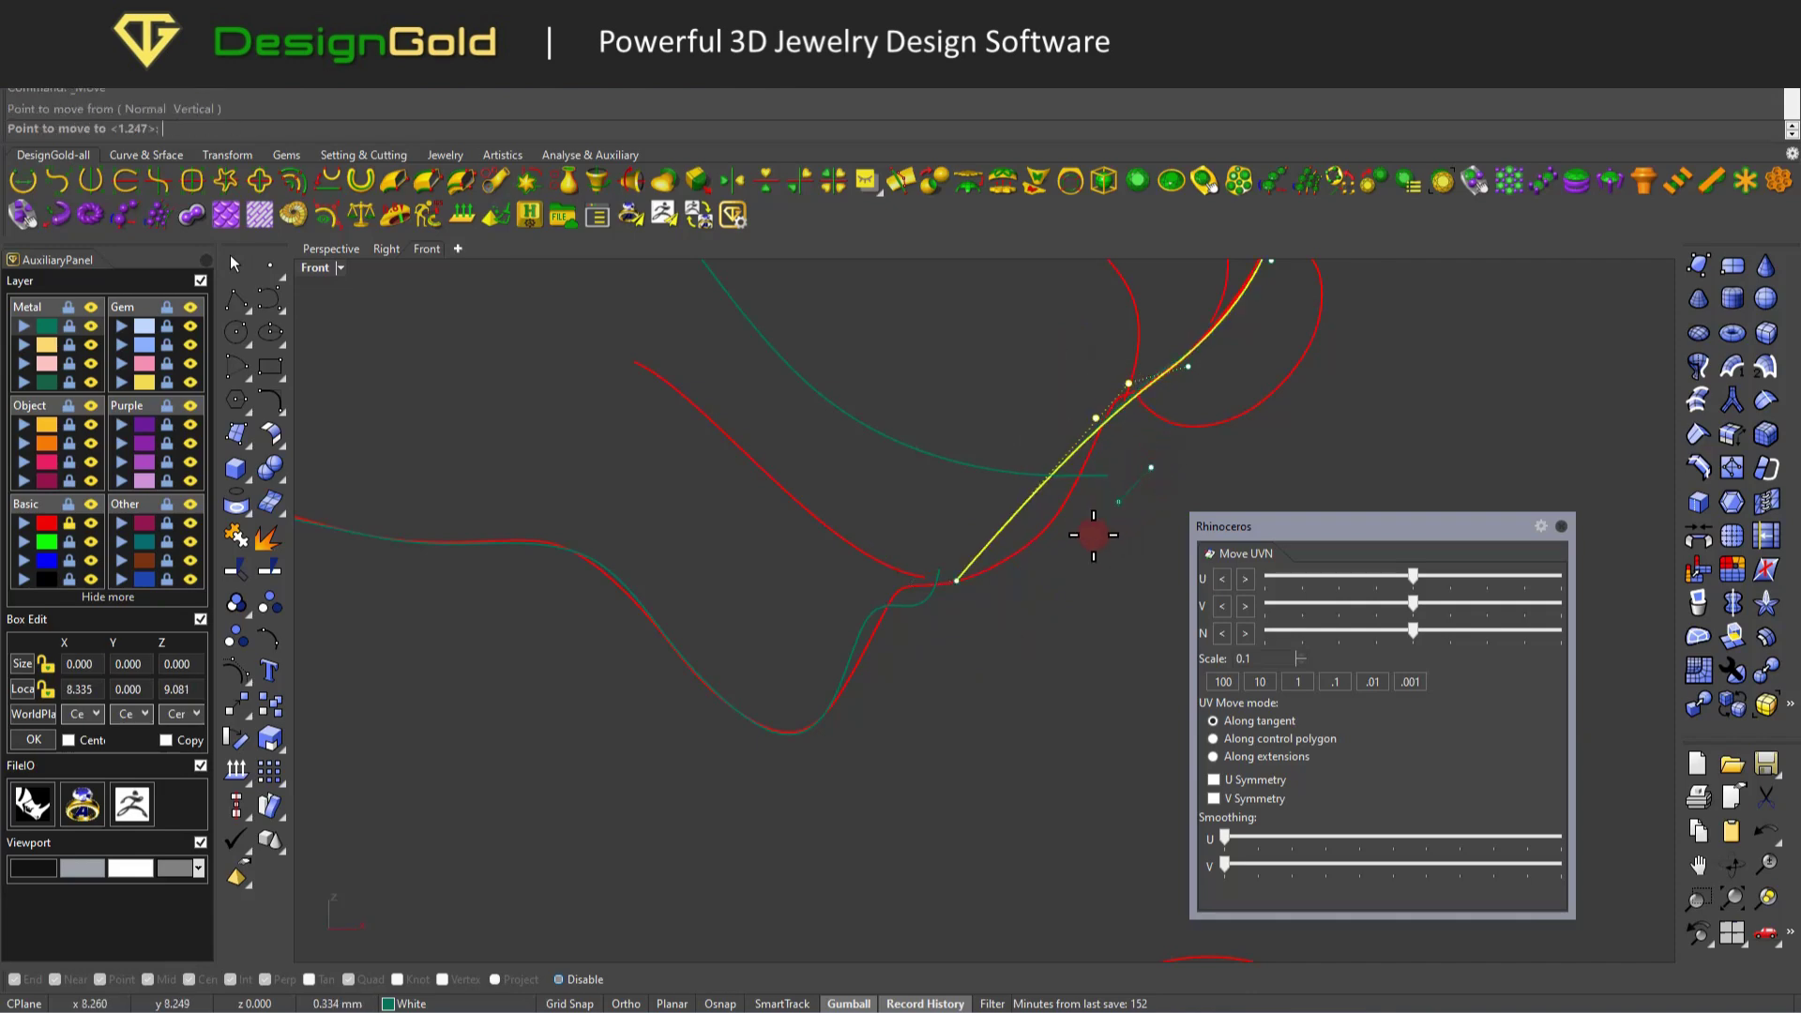
key("ctrl+z")
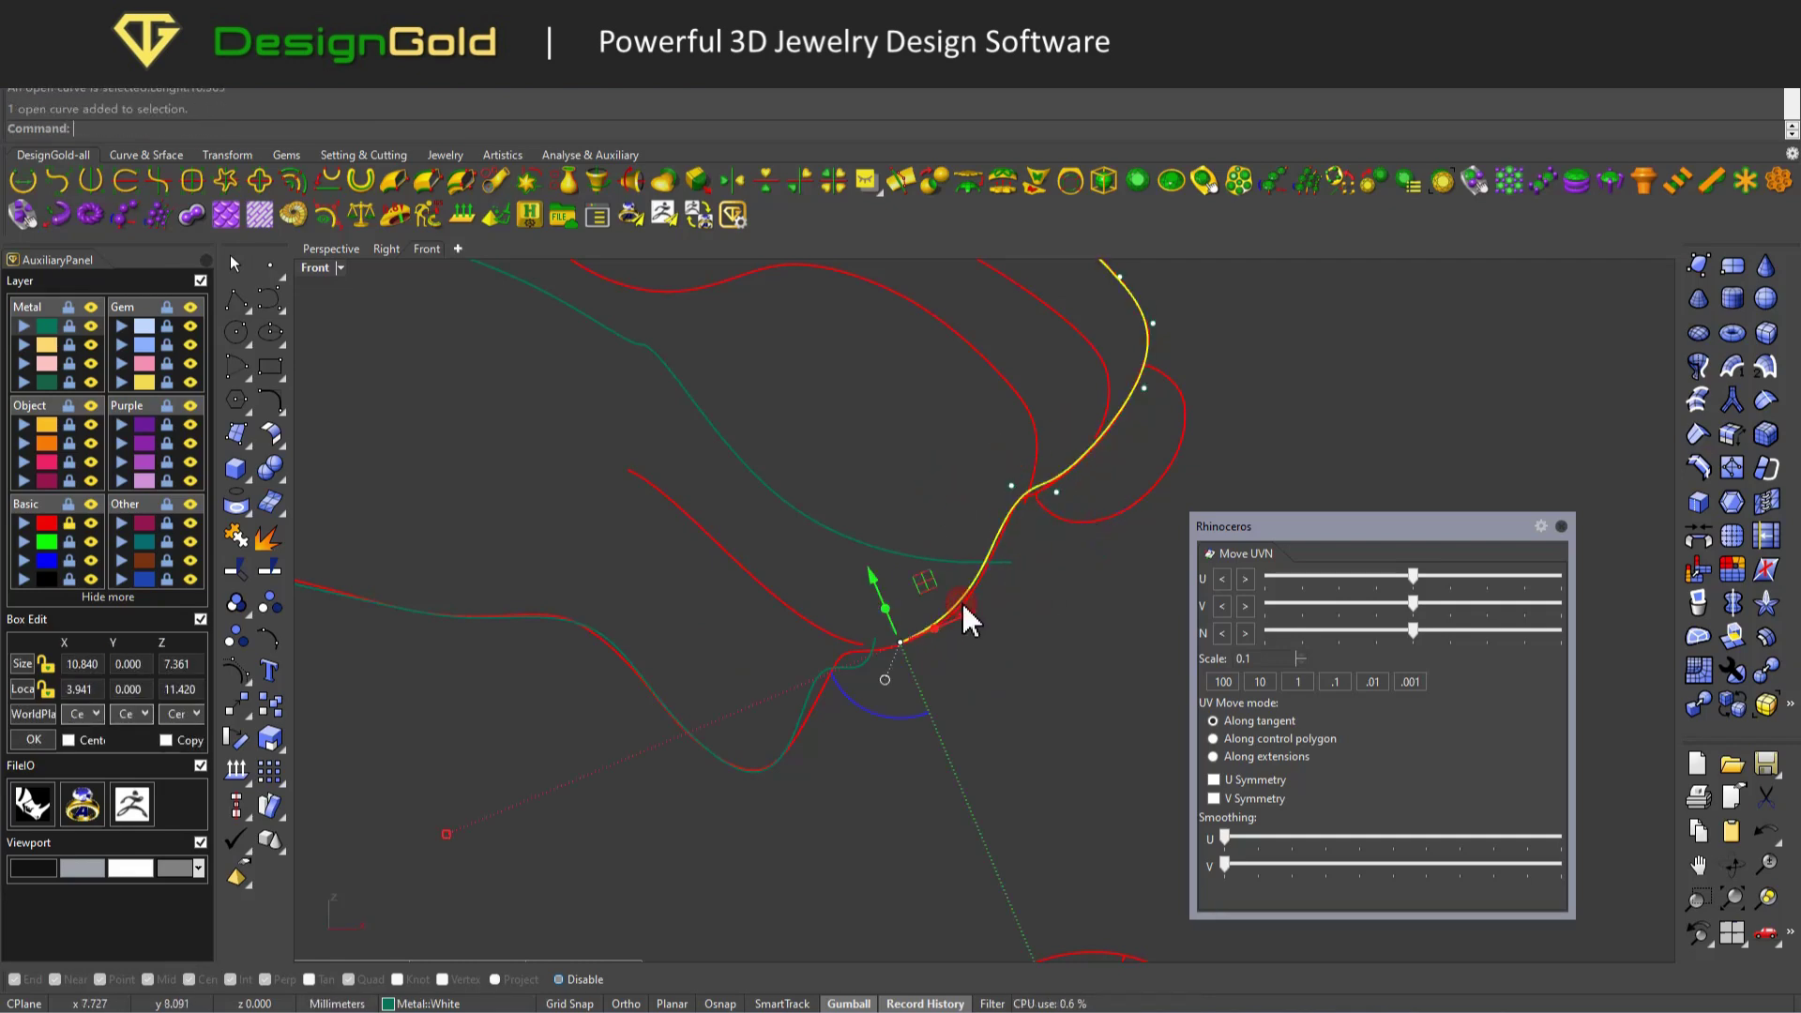
scroll(963, 619, "up", 3)
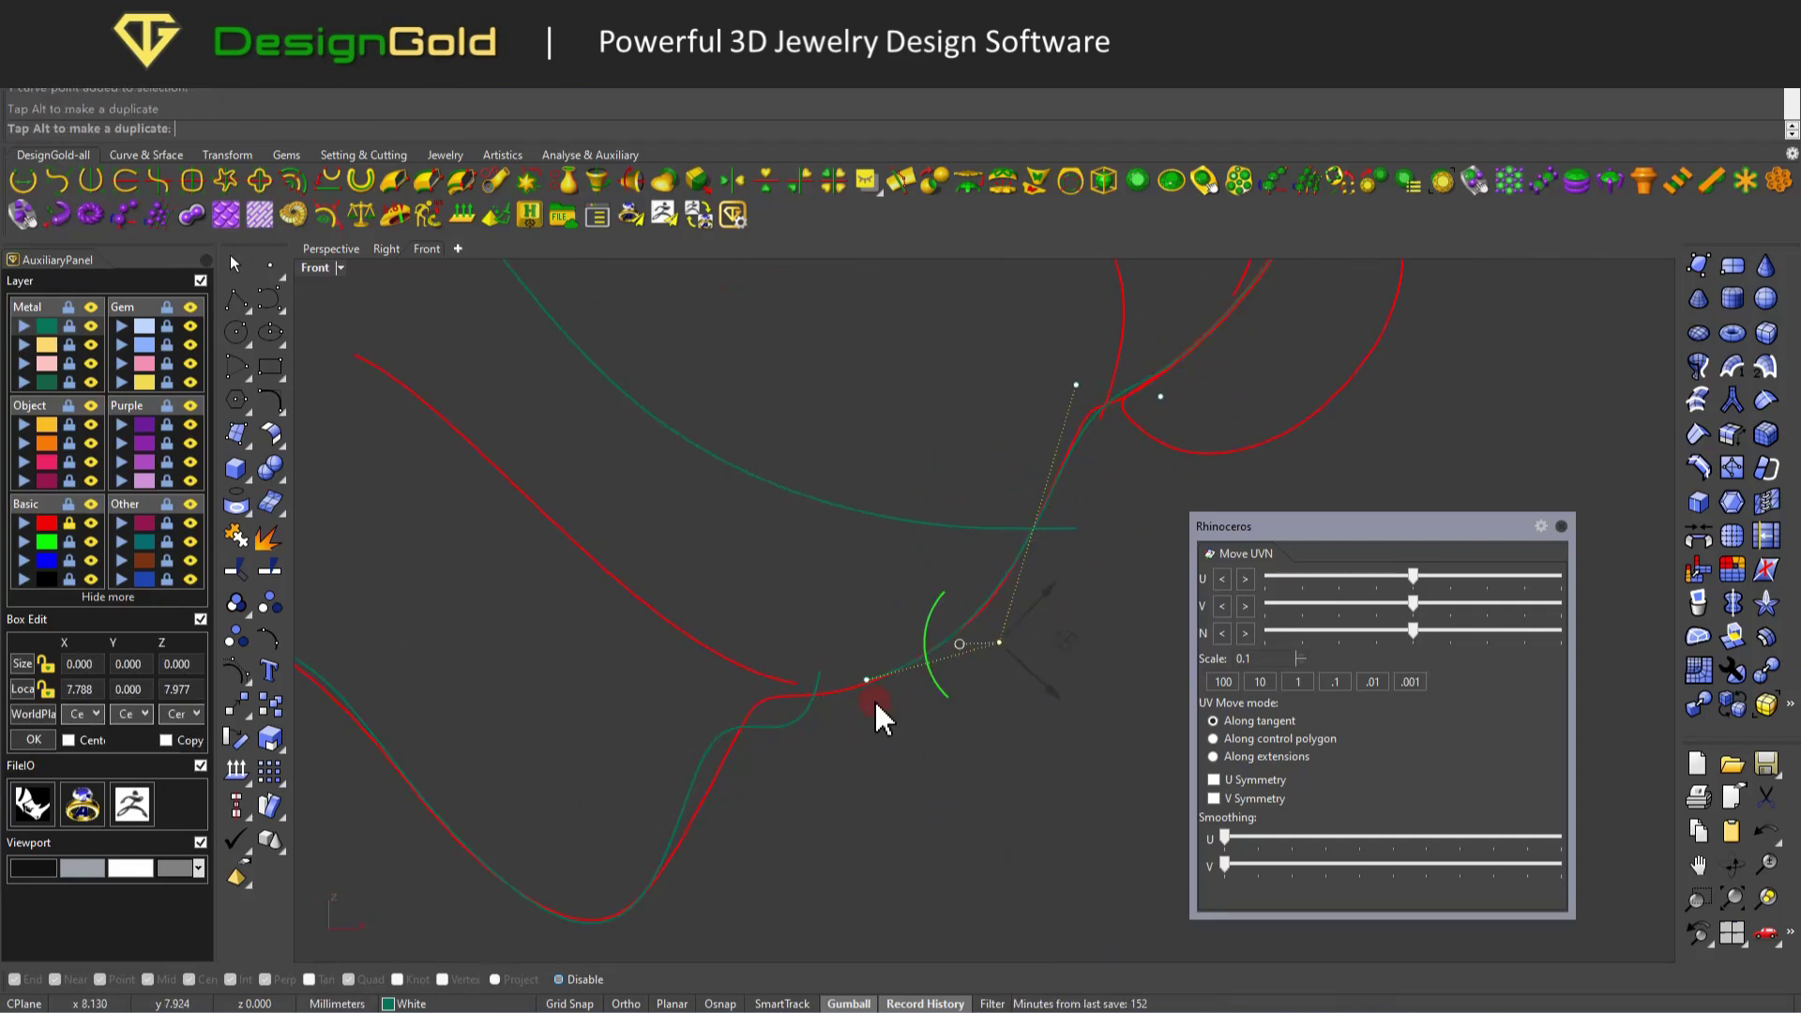
left_click_drag(907, 643, 920, 710)
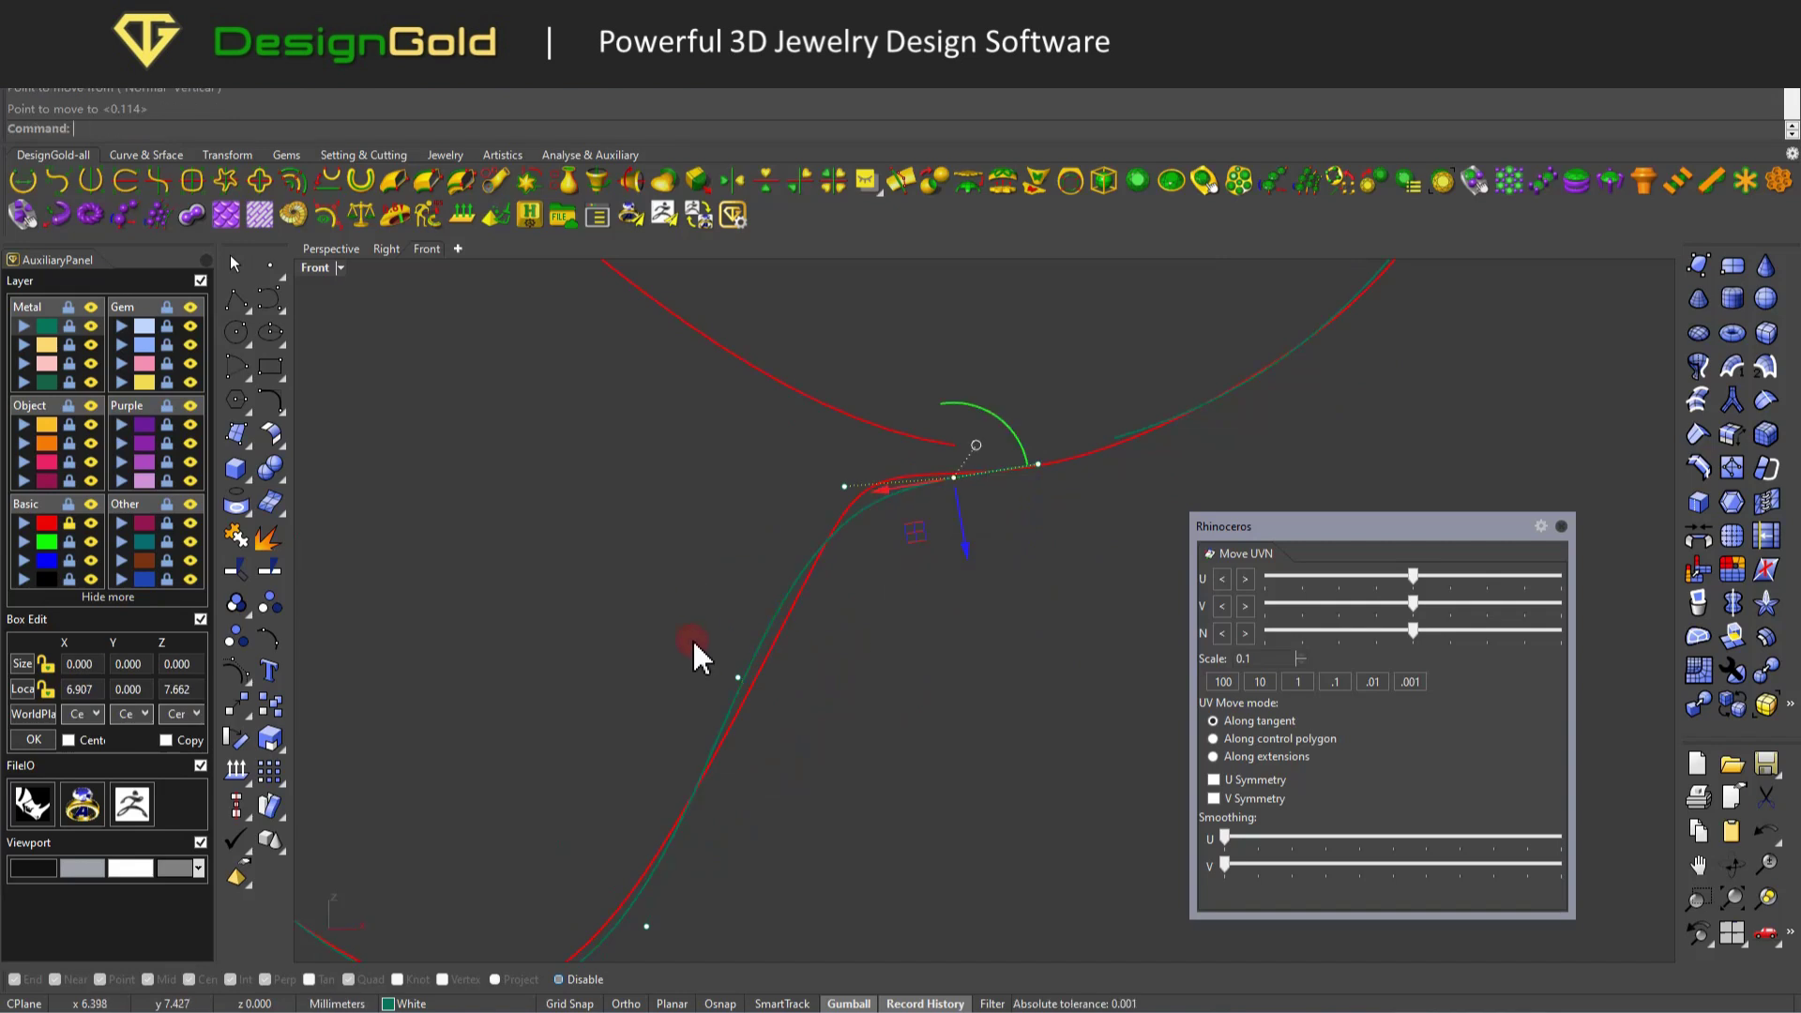
Move the lower jaw curve's control points near the mouth to follow the red guide outline.
left_click(825, 696)
right_click_drag(825, 695, 846, 589)
right_click(871, 477)
left_click(914, 431)
key("Return")
left_click(893, 377)
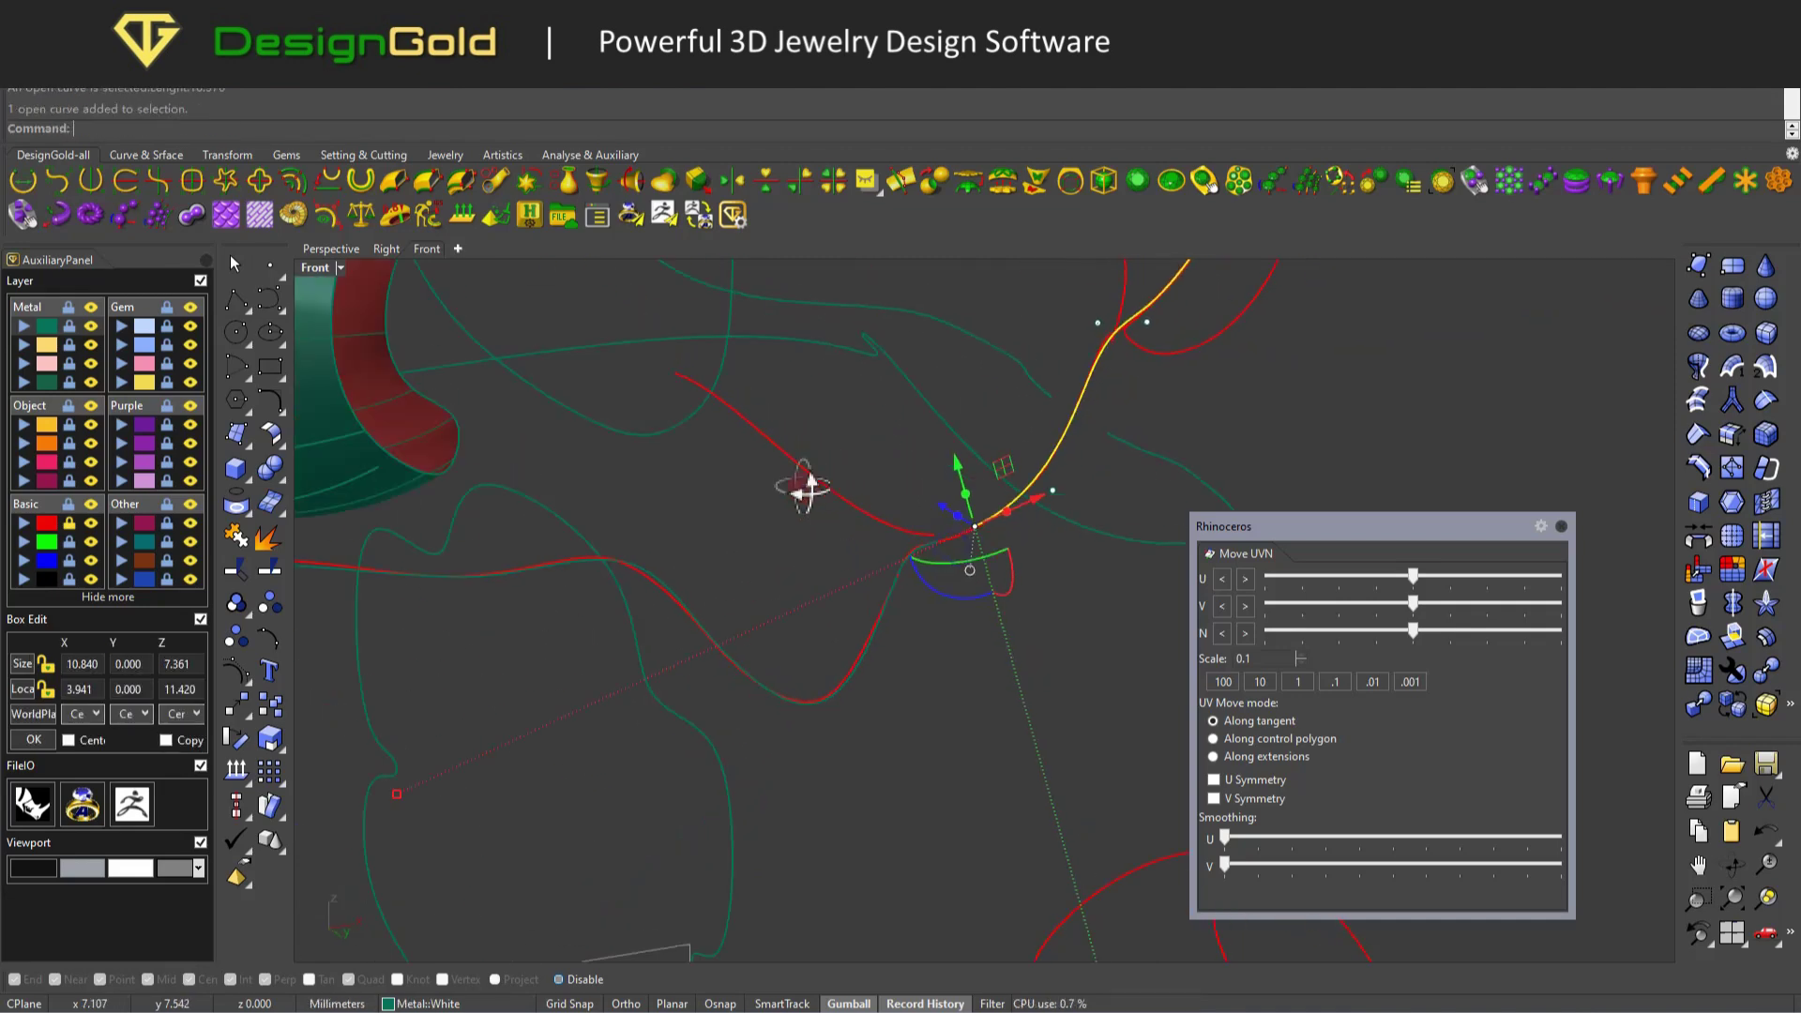
Rotate and move the front control points of the side curves to align them with the mouth end of the profile curves.
left_click(972, 517)
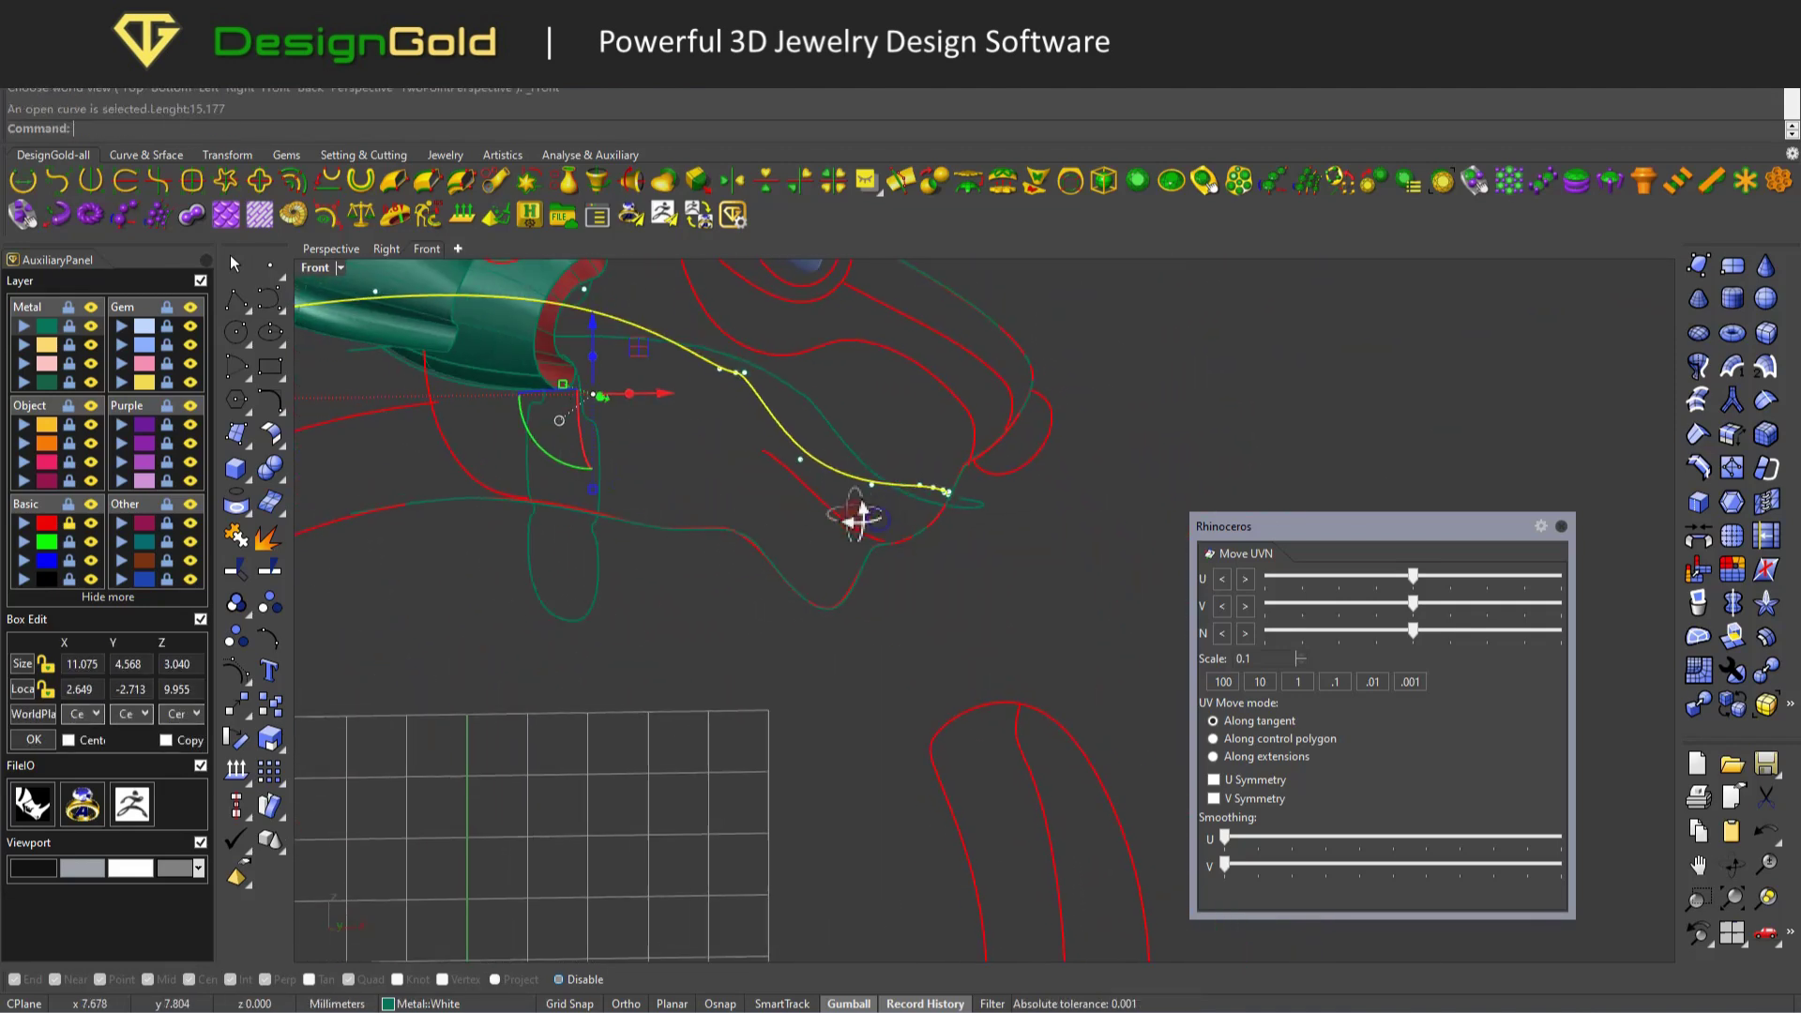
left_click(949, 509)
key("F10")
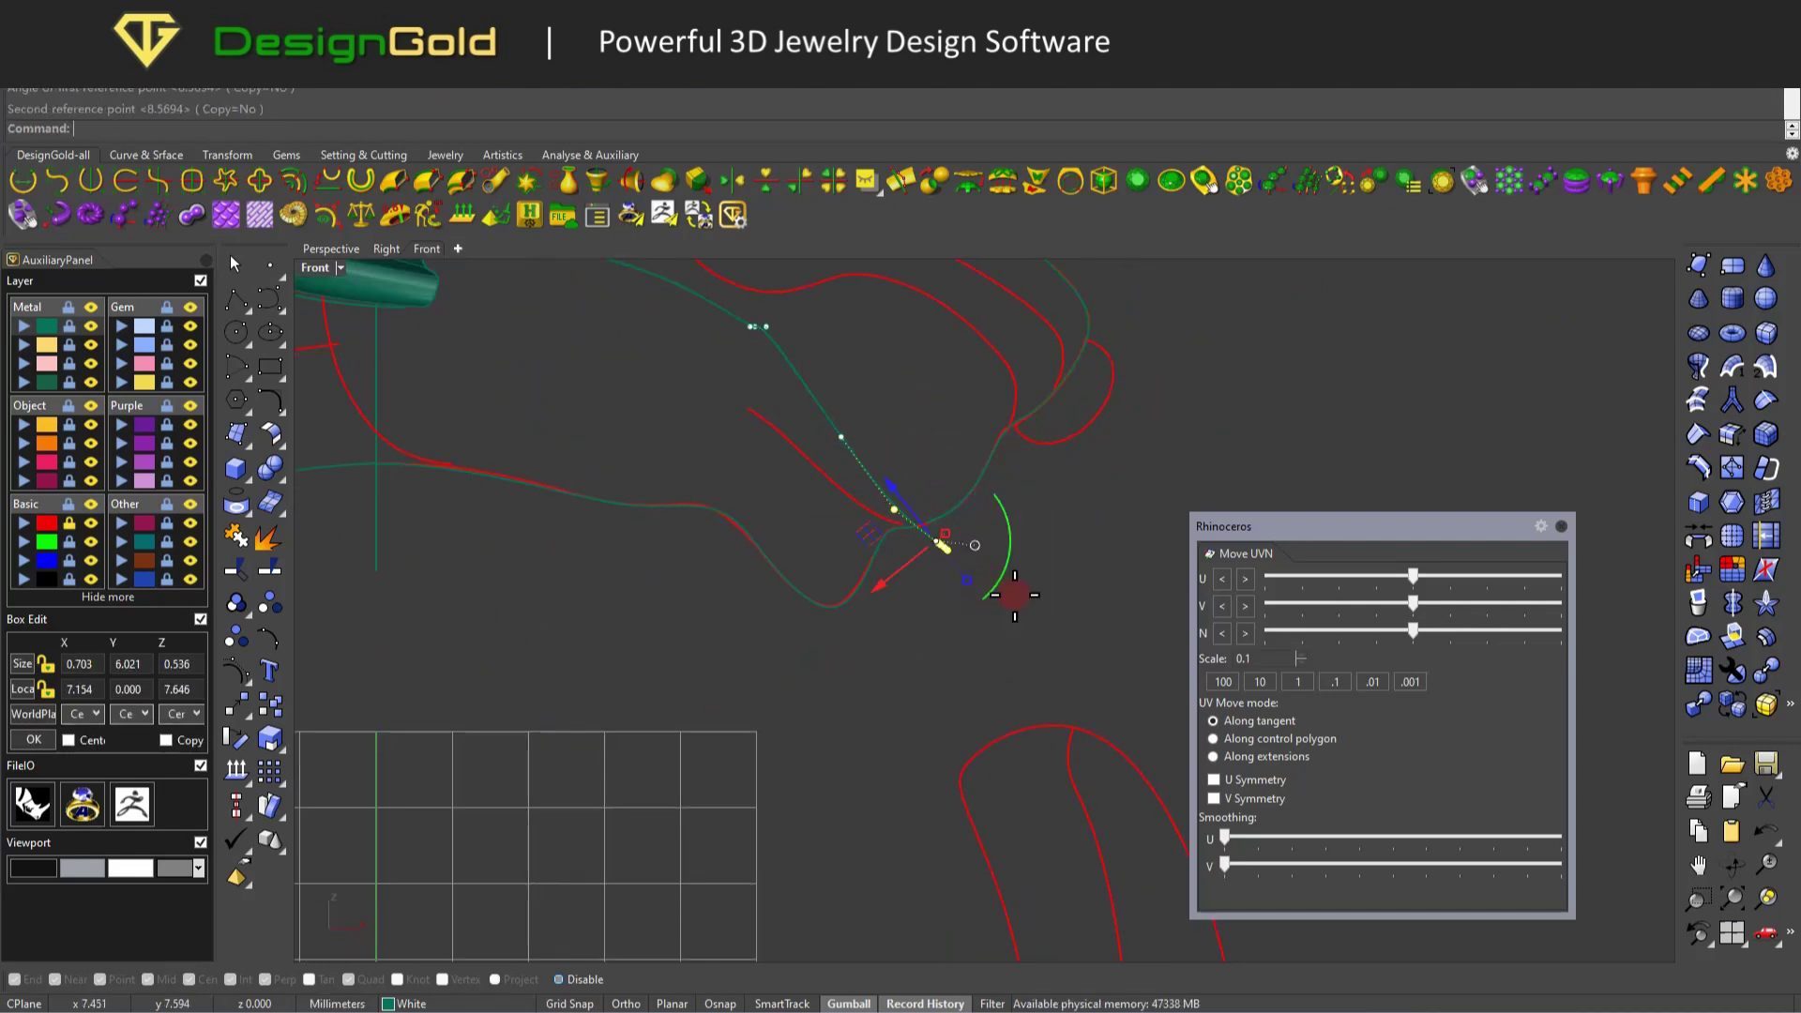
scroll(988, 584, "up", 2)
left_click_drag(941, 544, 997, 558)
left_click(1001, 573)
scroll(938, 553, "down", 5)
right_click_drag(925, 543, 965, 414)
Start a four-rail sweep and pick the upper, lower and two side head curves as rails.
left_click(820, 626)
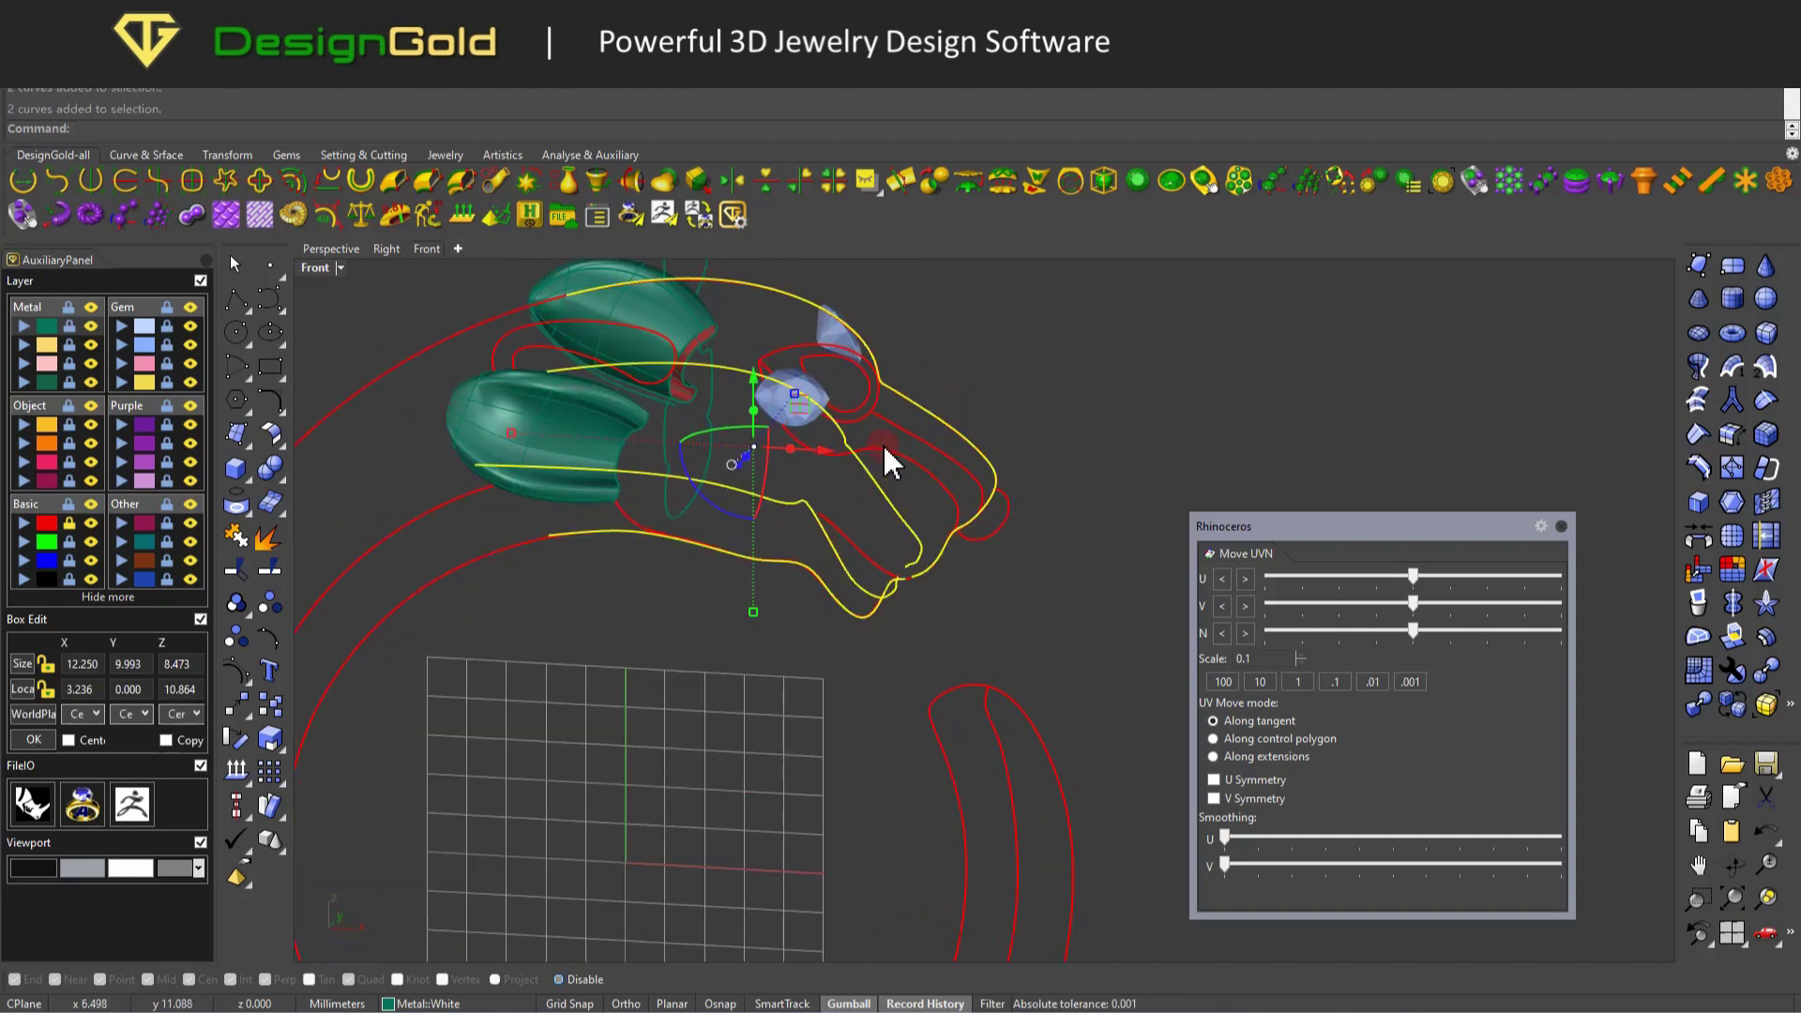
right_click_drag(876, 370, 779, 491)
middle_click(781, 477)
right_click_drag(914, 480, 965, 482)
left_click(965, 482)
key("Escape")
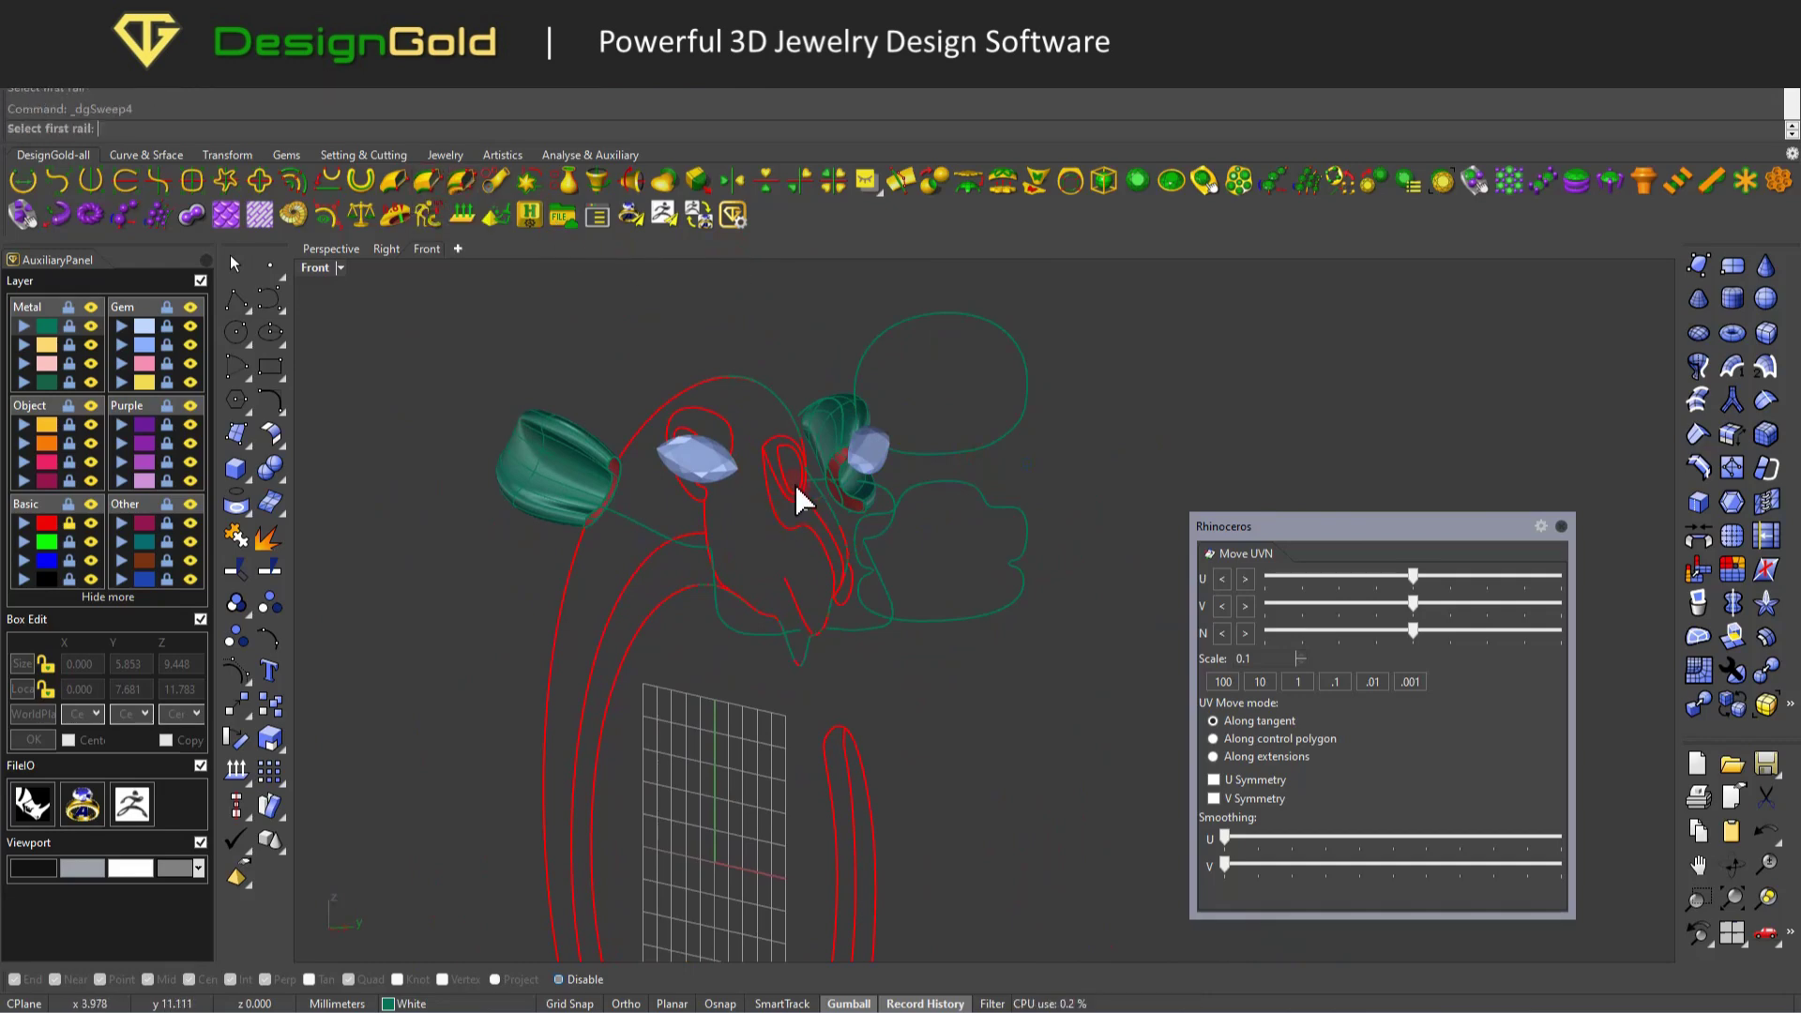
left_click(777, 626)
right_click_drag(777, 626, 975, 616)
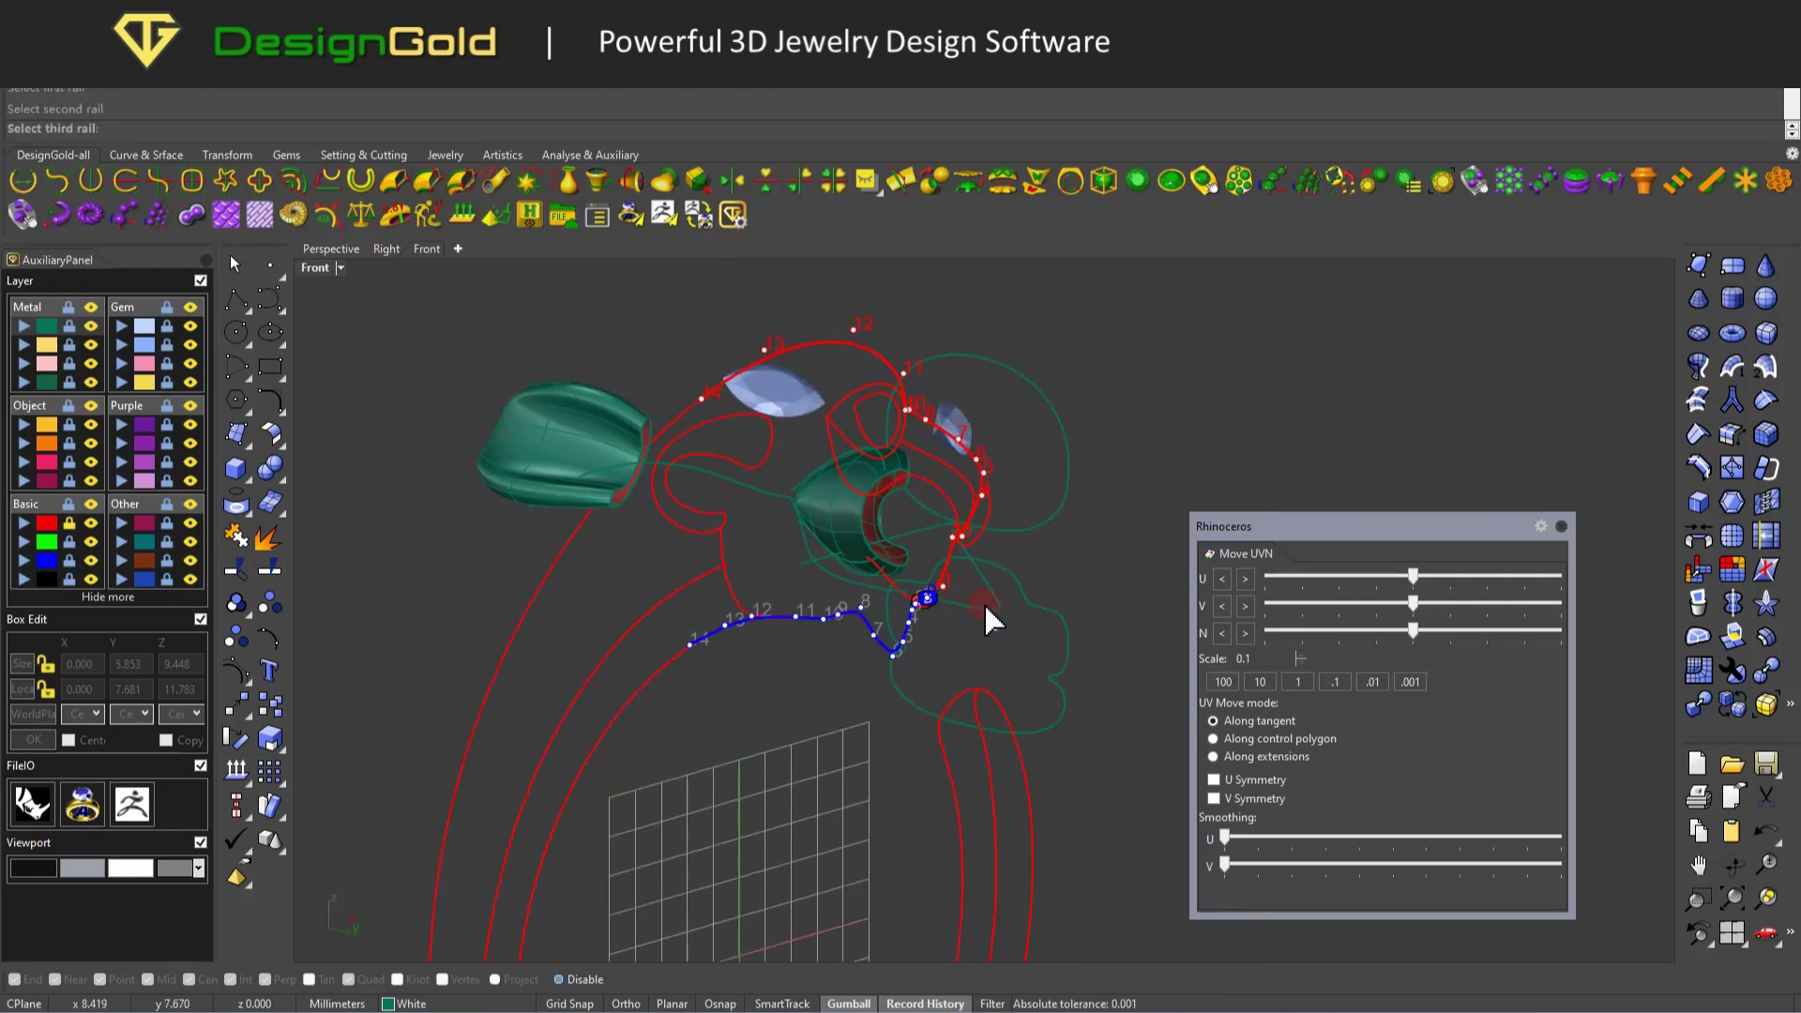
left_click(837, 585)
right_click_drag(836, 585, 900, 504)
left_click(1099, 498)
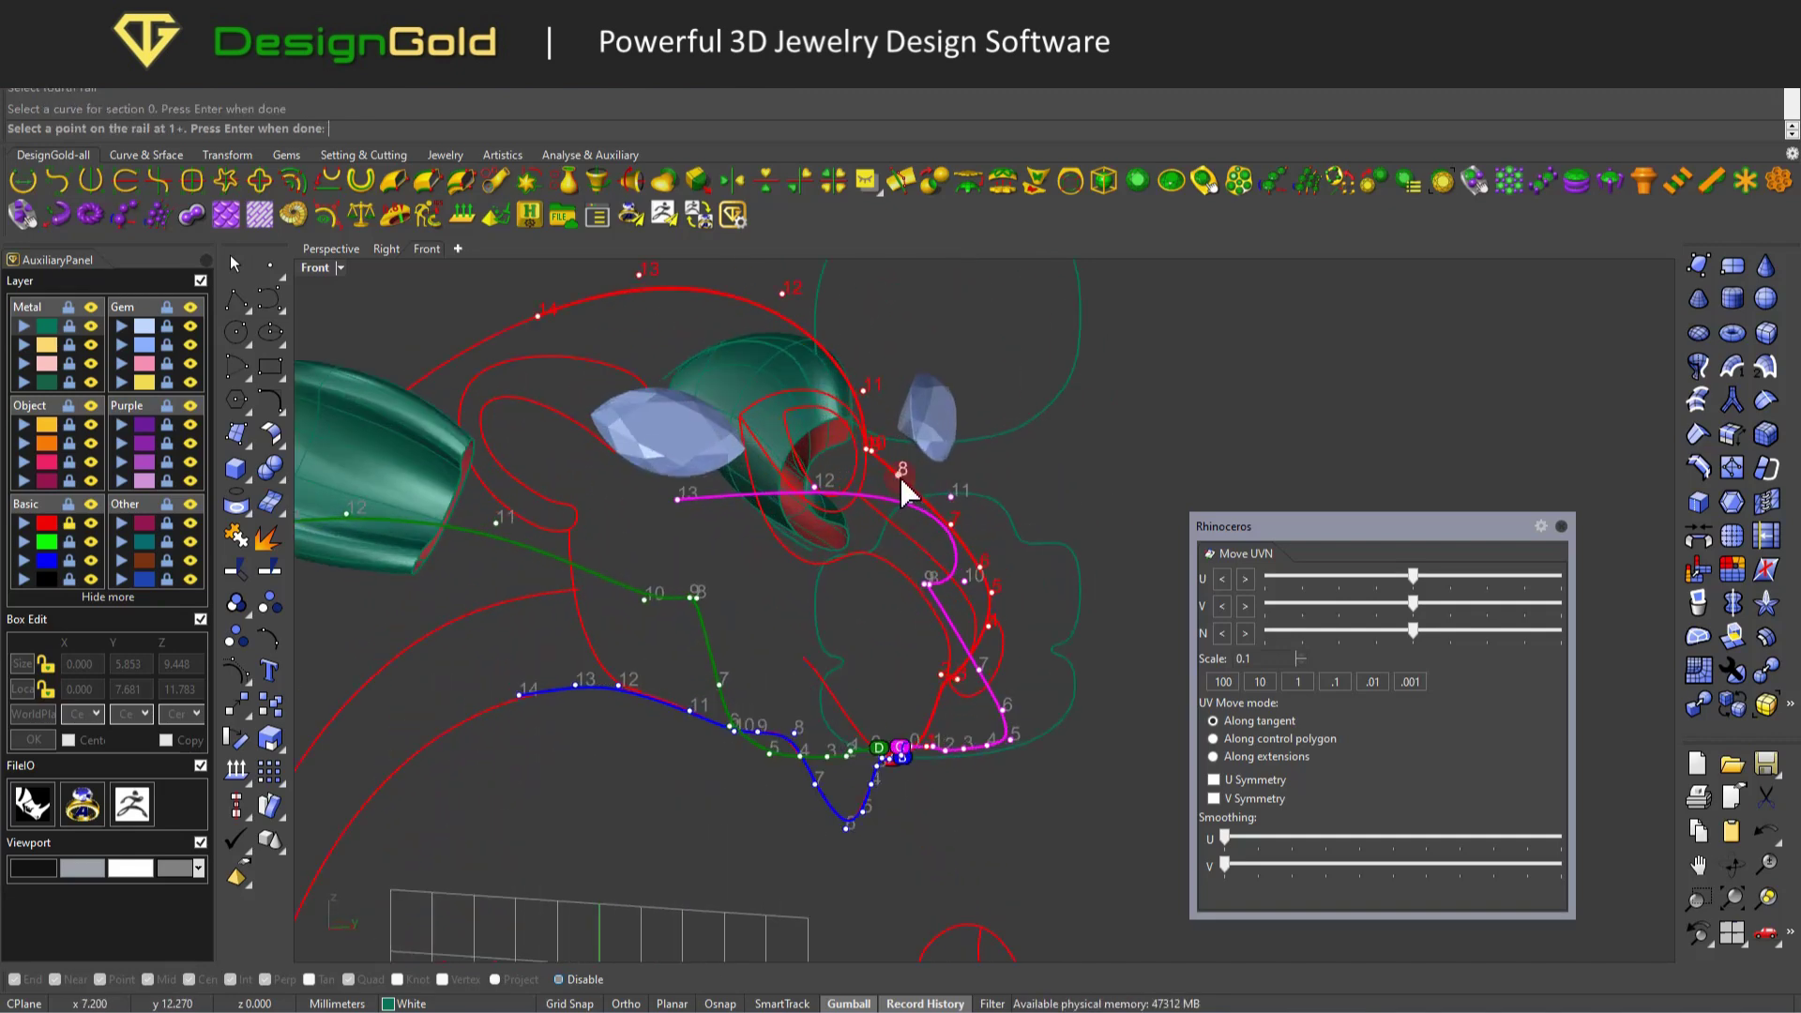
Assign section curves along the rails, including at points 10 and 14, and finish the four-rail head sweep.
right_click_drag(872, 464, 865, 460)
left_click(1022, 437)
right_click_drag(1022, 432, 677, 530)
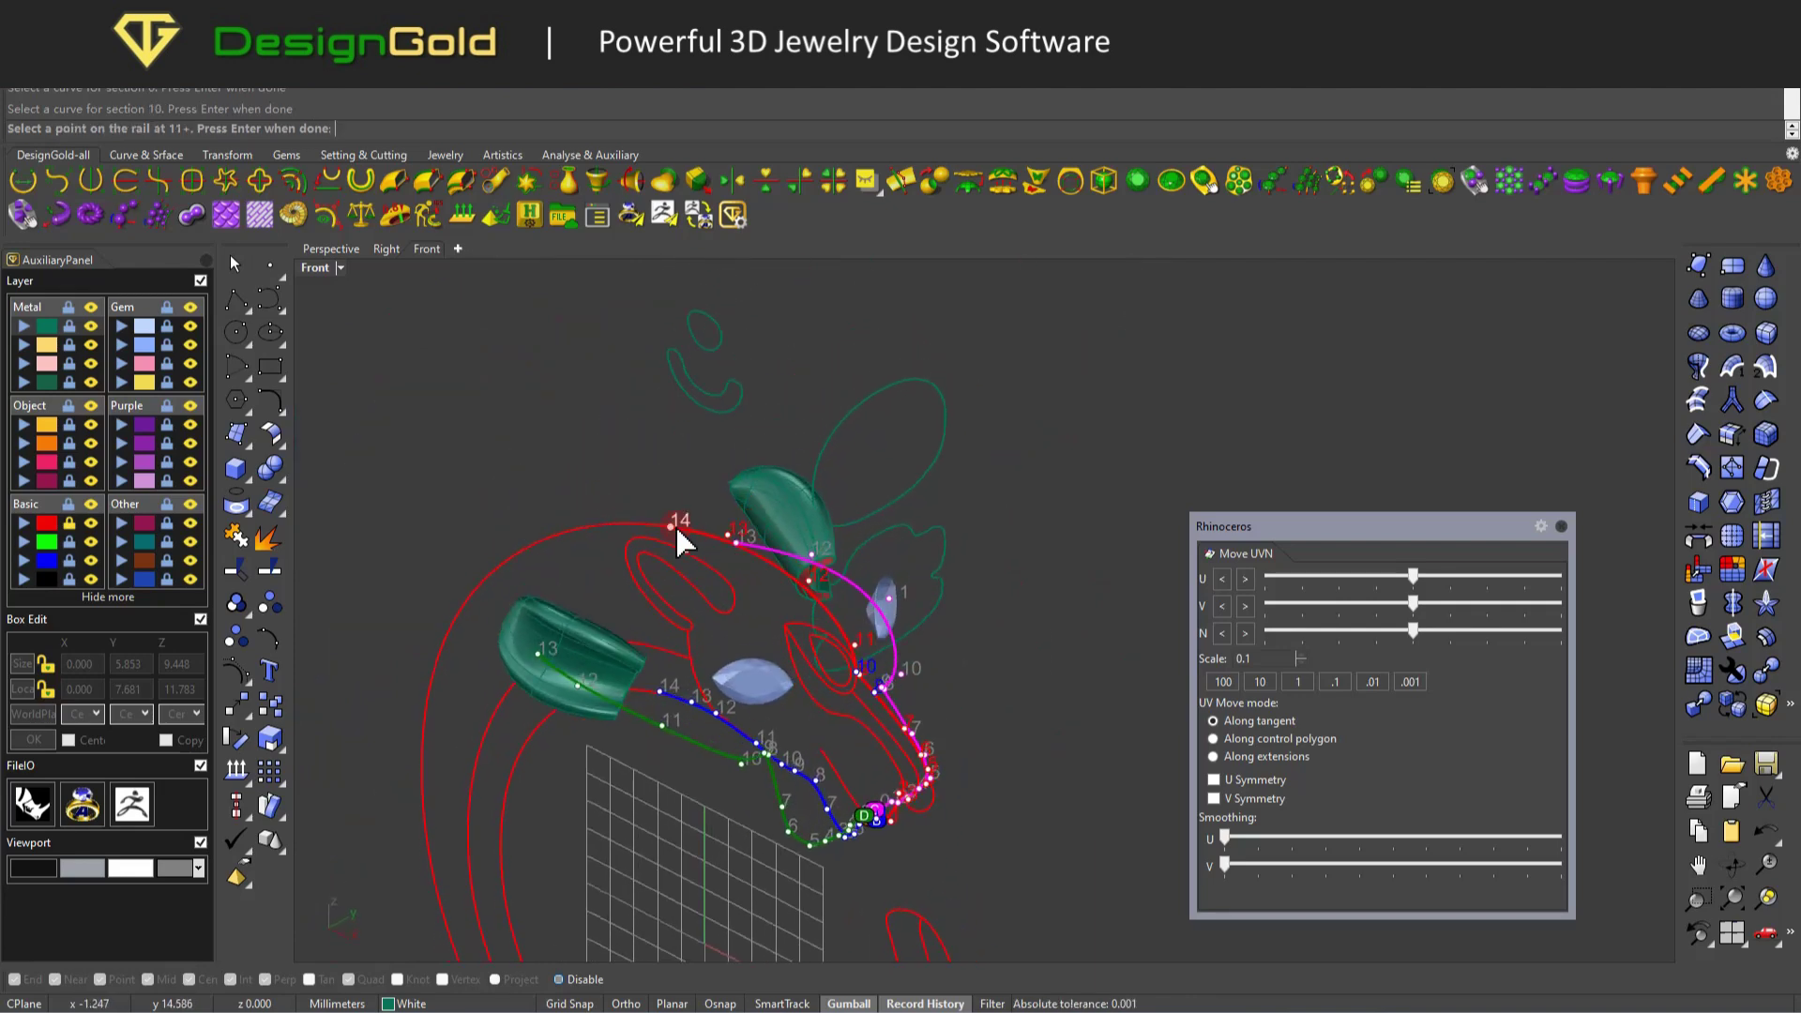
key("Return")
right_click_drag(818, 442, 791, 591)
left_click(1263, 630)
Show the upper profile curve's control points and move the forehead points to reshape the swept head.
right_click_drag(1263, 627, 852, 441)
key("F10")
left_click(900, 437)
left_click(930, 469)
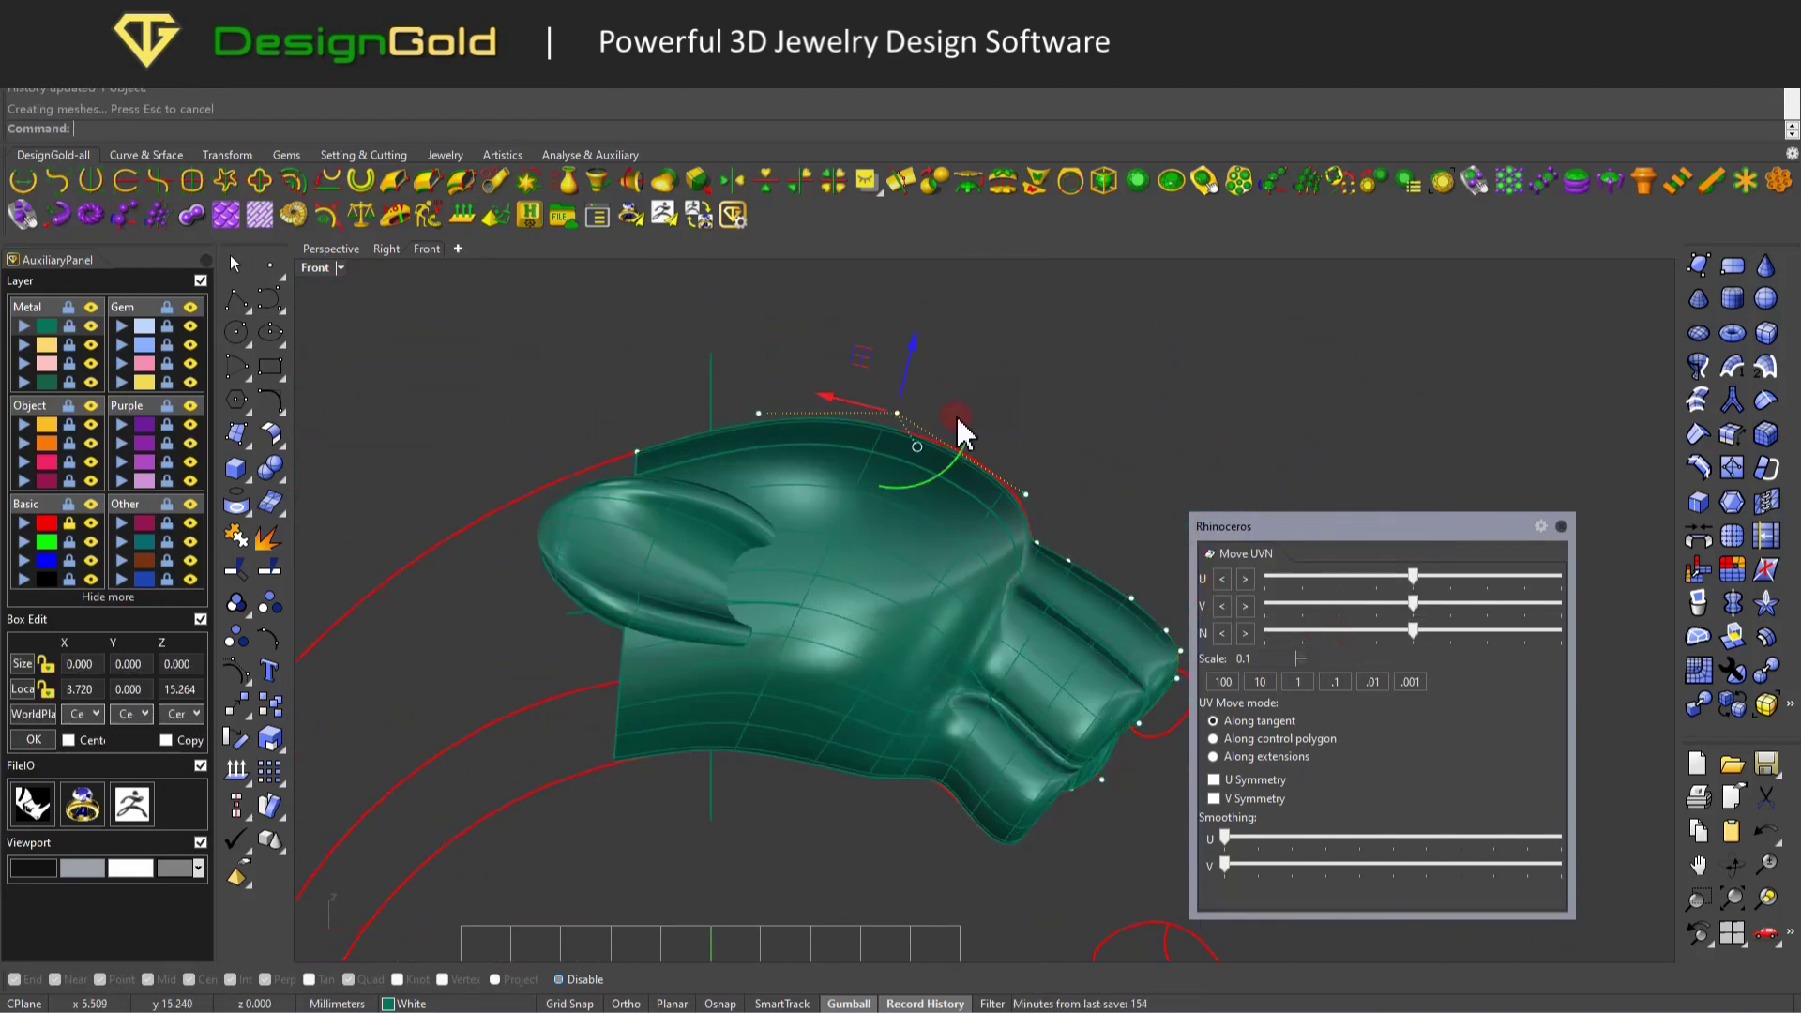
left_click_drag(1063, 457, 1057, 543)
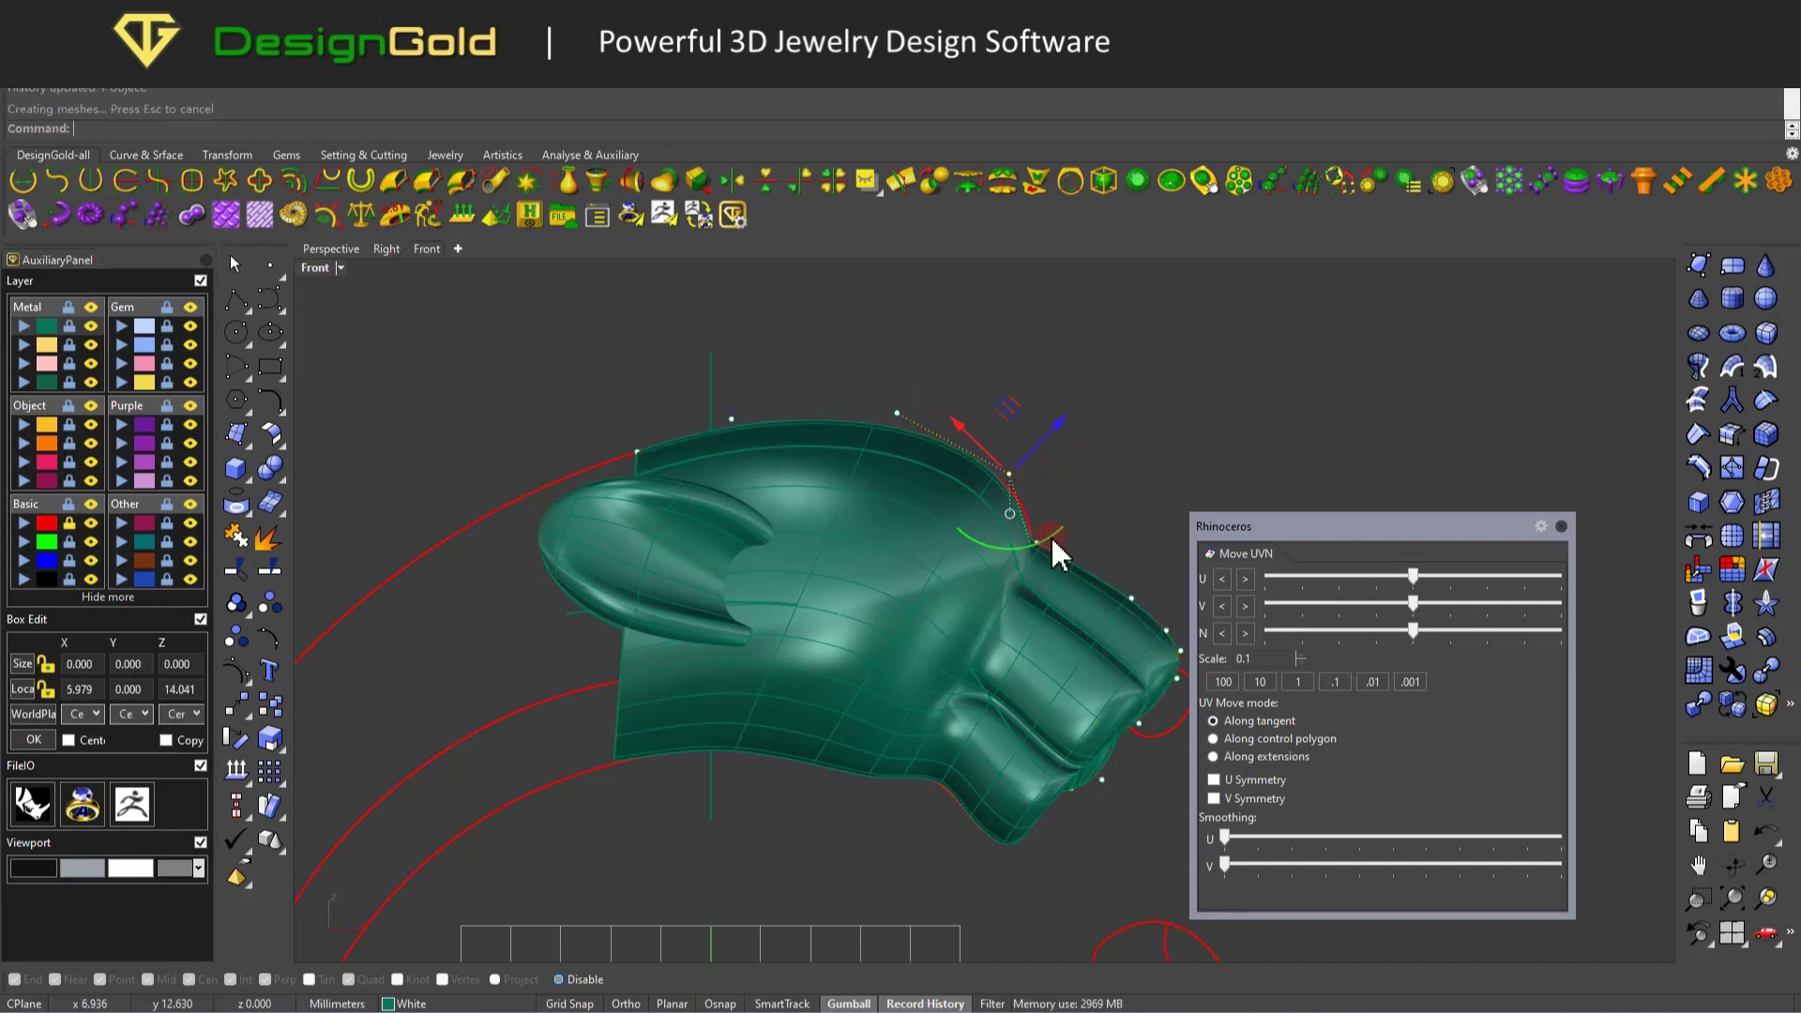
scroll(1057, 469, "up", 3)
scroll(1017, 435, "down", 3)
Select the head surface rather than the lower profile curve and show its control points.
right_click_drag(1017, 435, 801, 708)
left_click(804, 698)
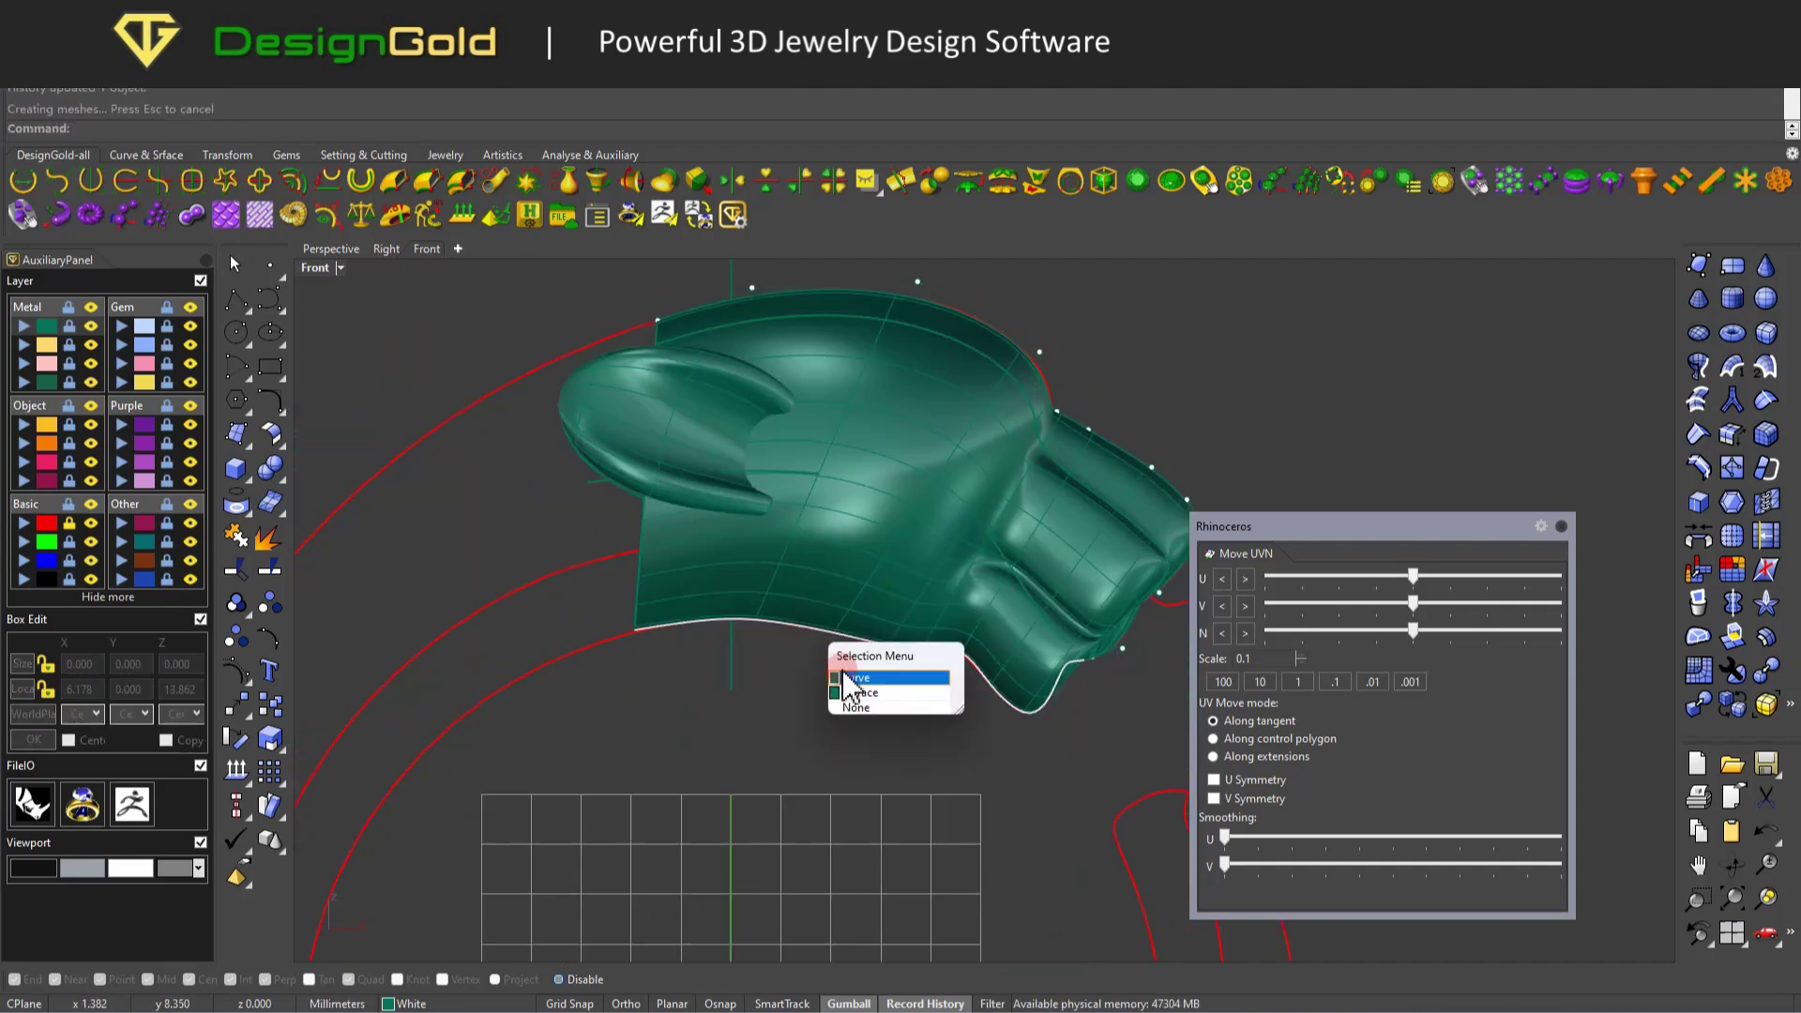
left_click(849, 694)
scroll(876, 672, "up", 3)
scroll(975, 512, "down", 3)
right_click_drag(975, 511, 844, 390)
key("F10")
scroll(873, 708, "up", 6)
scroll(885, 569, "down", 5)
right_click_drag(863, 603, 844, 570)
scroll(846, 578, "up", 3)
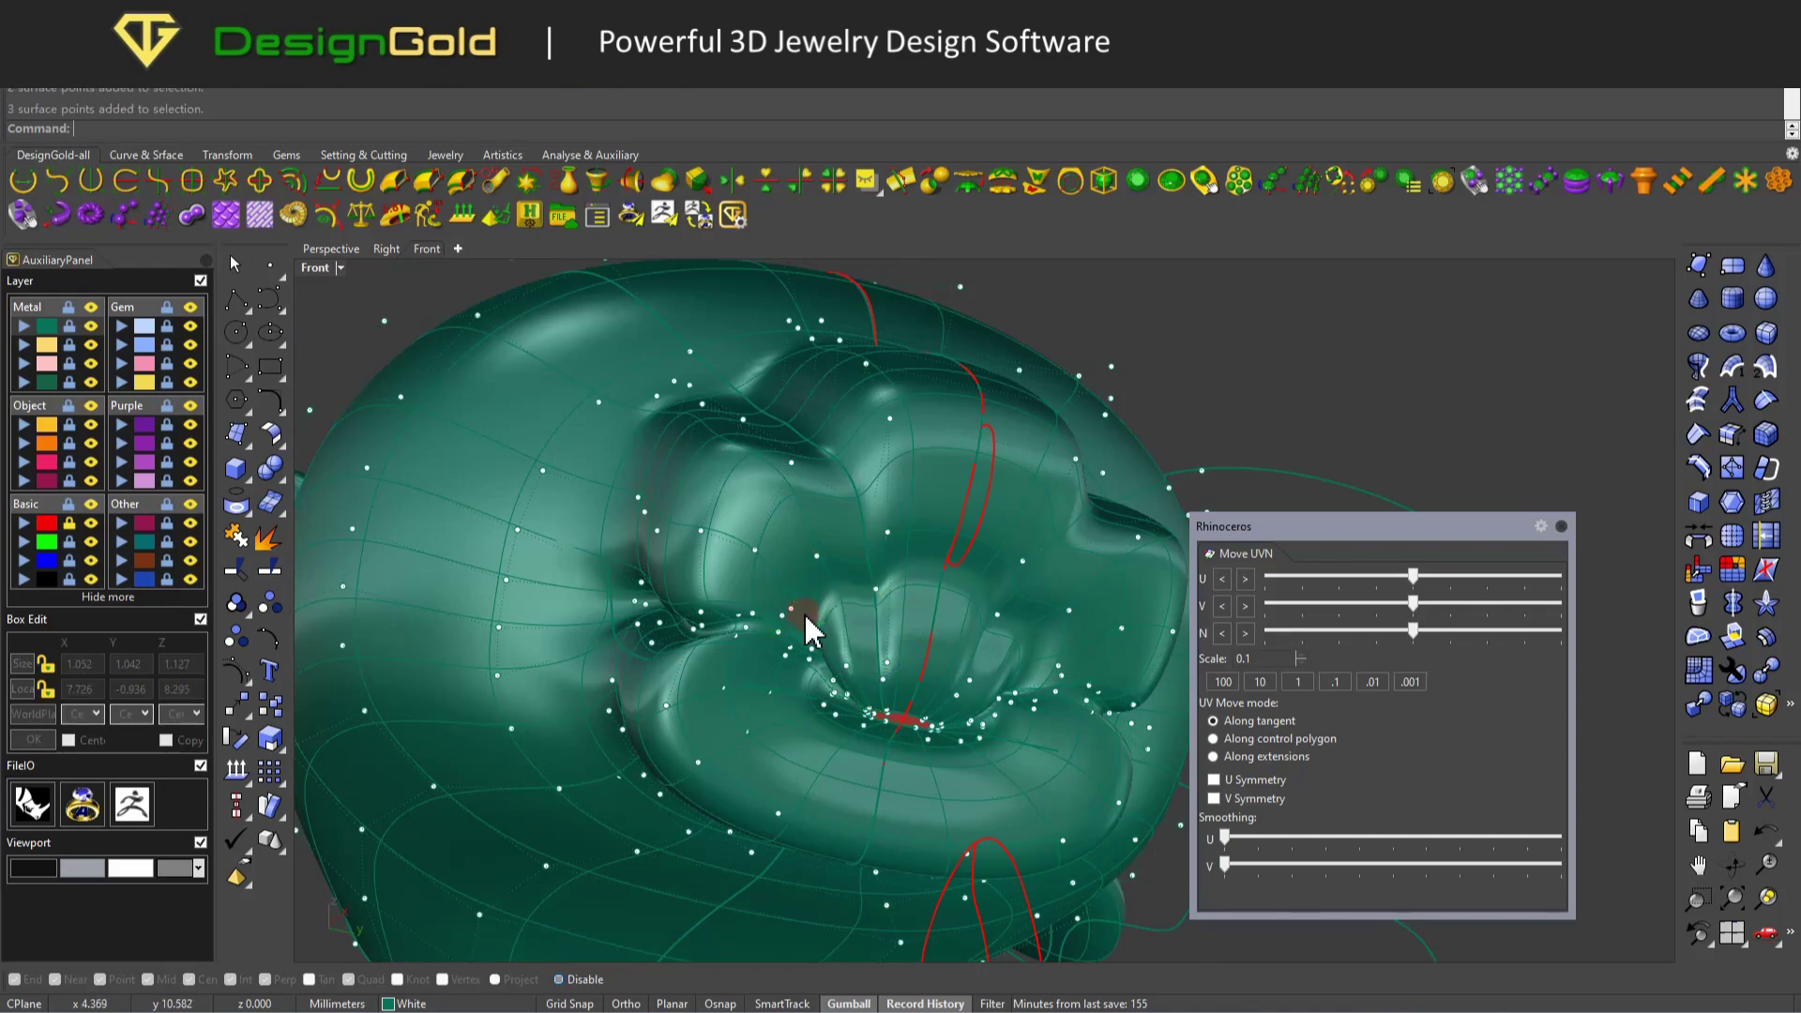
Select the control points at the inner edge of the mouth slit and delete them.
scroll(892, 698, "up", 6)
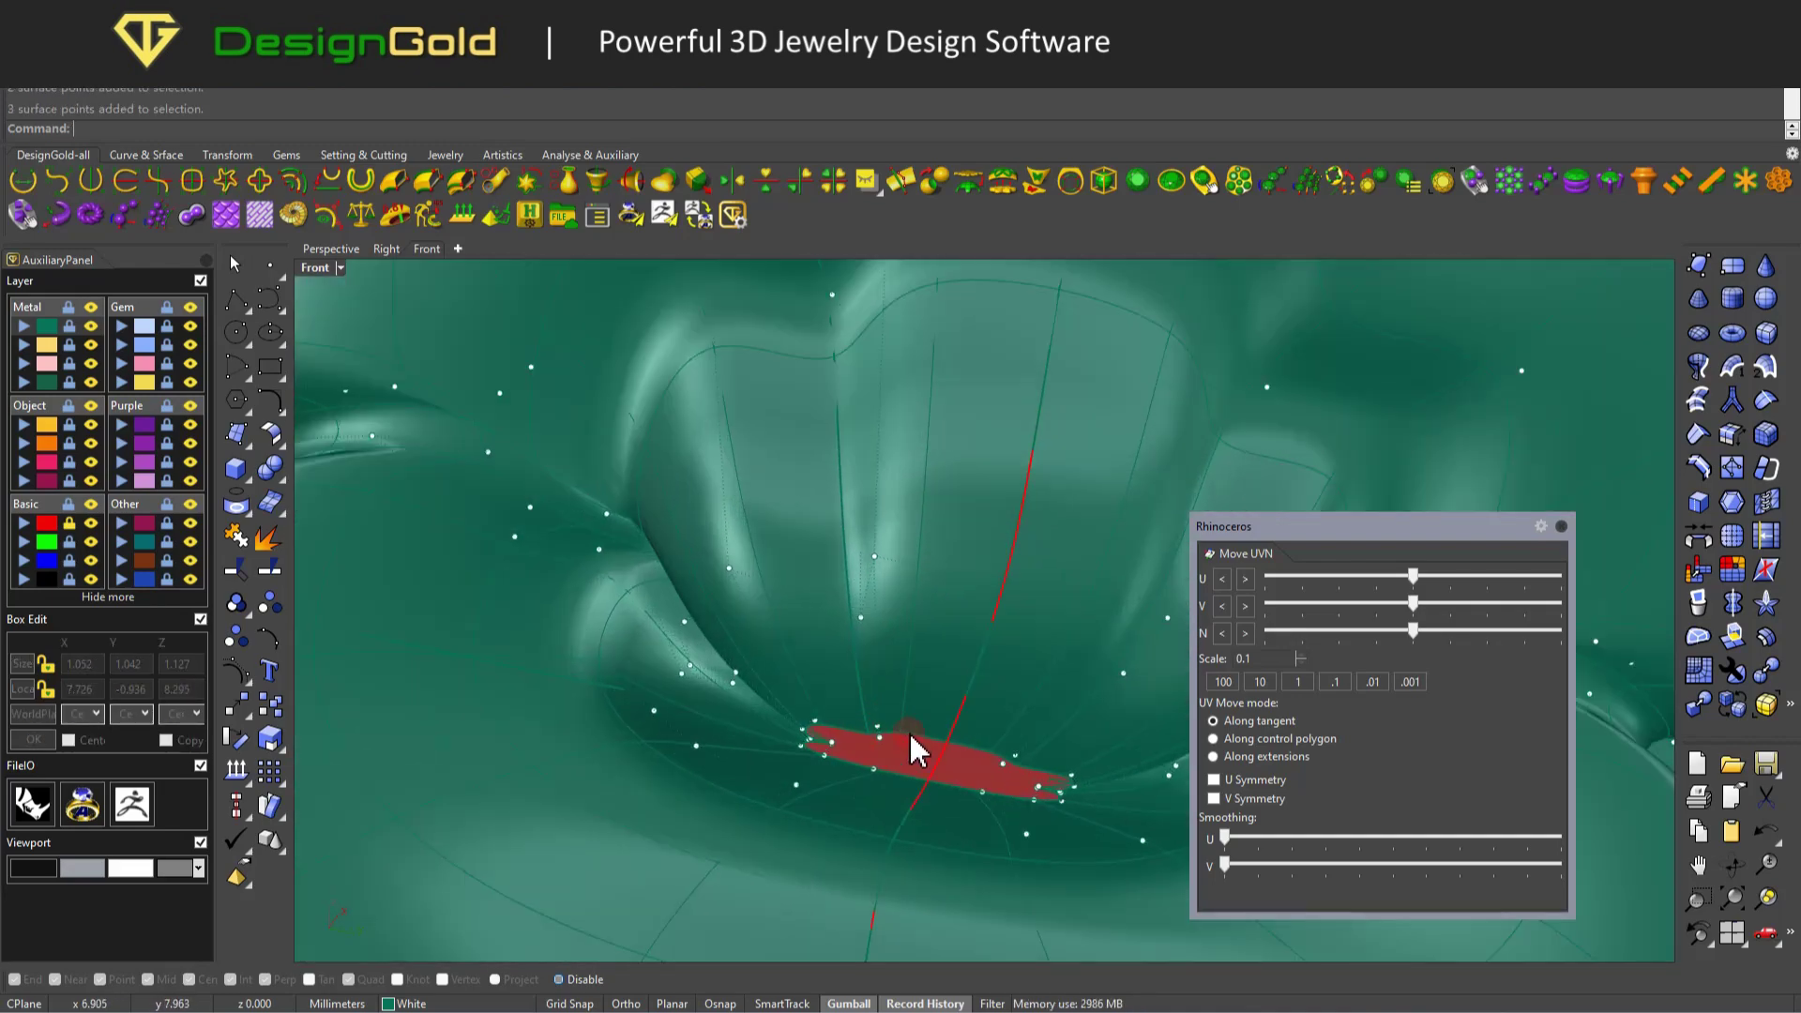
left_click(910, 729)
key("Delete")
right_click_drag(909, 730, 848, 502)
scroll(879, 630, "up", 5)
scroll(858, 617, "down", 5)
scroll(912, 527, "up", 4)
right_click_drag(975, 476, 965, 497)
scroll(964, 497, "down", 2)
scroll(961, 549, "up", 3)
key("Escape")
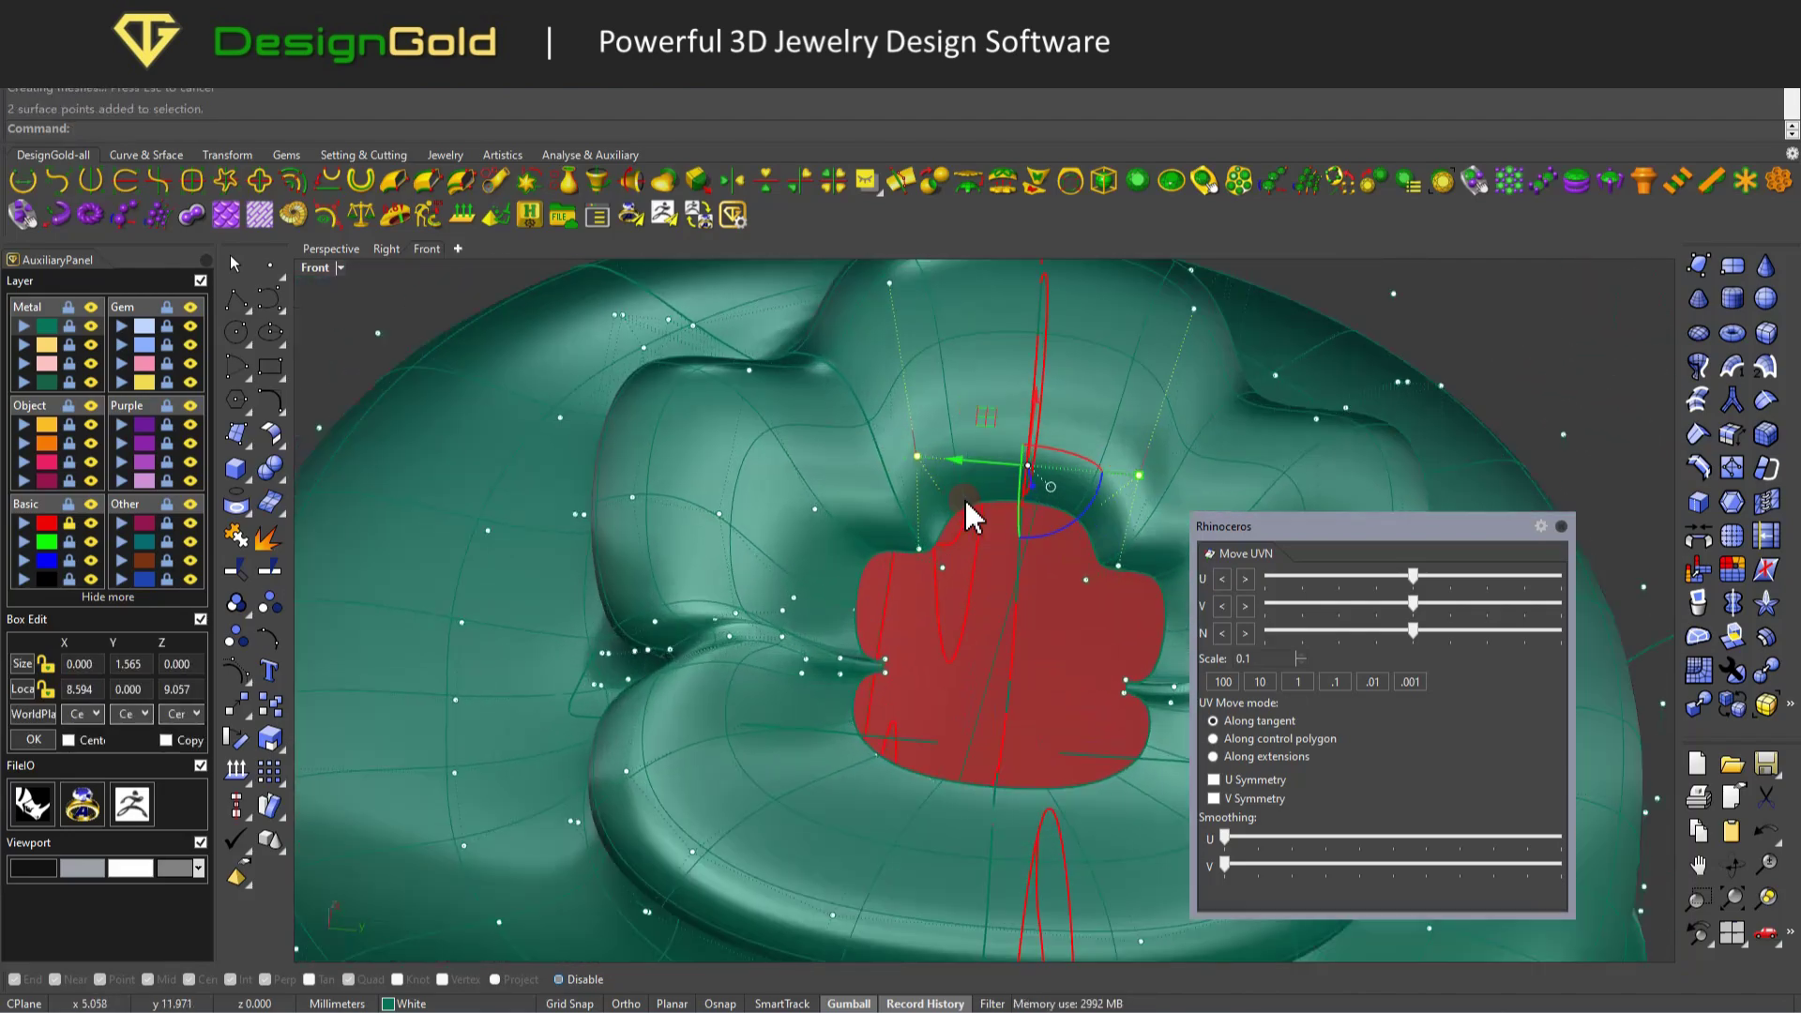
Move the paired control points beneath the nose to reshape the upper lip above the mouth opening.
left_click_drag(996, 498, 1037, 482)
right_click_drag(1038, 482, 1054, 534)
left_click_drag(1053, 531, 1029, 575)
right_click_drag(1029, 575, 943, 497)
right_click_drag(1113, 497, 882, 542)
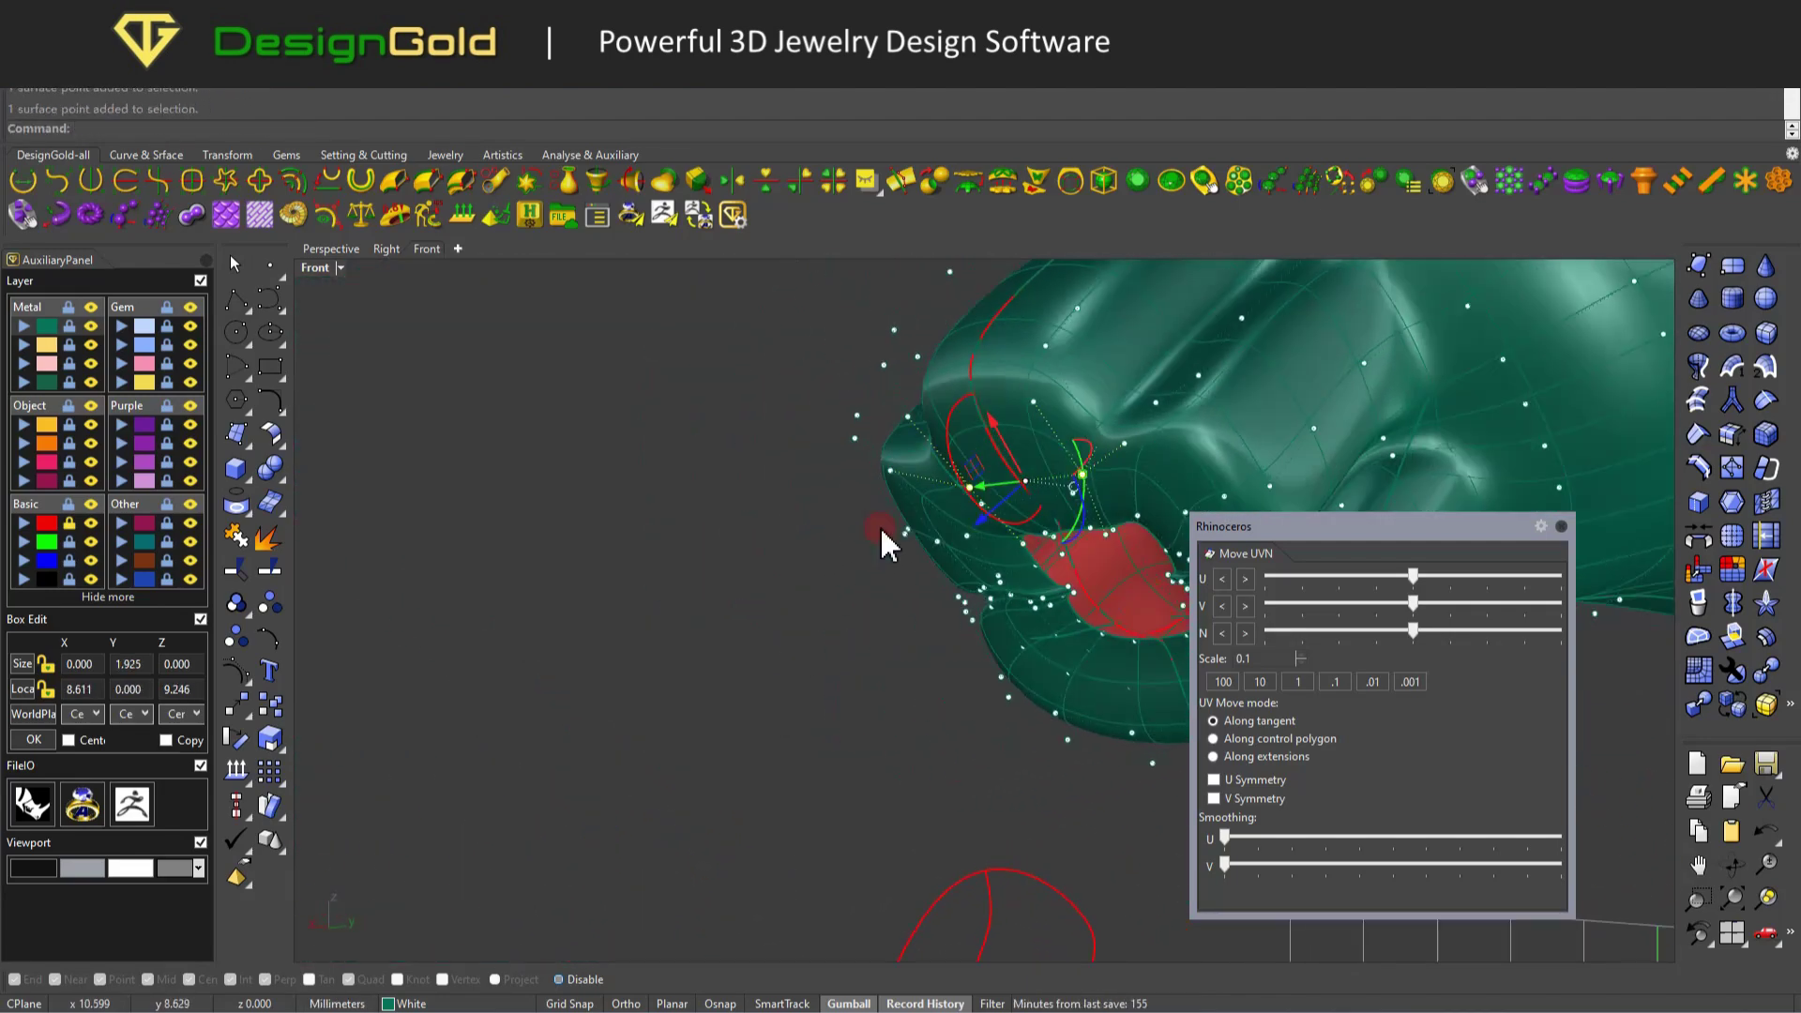
right_click_drag(972, 504, 766, 492)
left_click(1039, 514)
right_click_drag(895, 562, 941, 466)
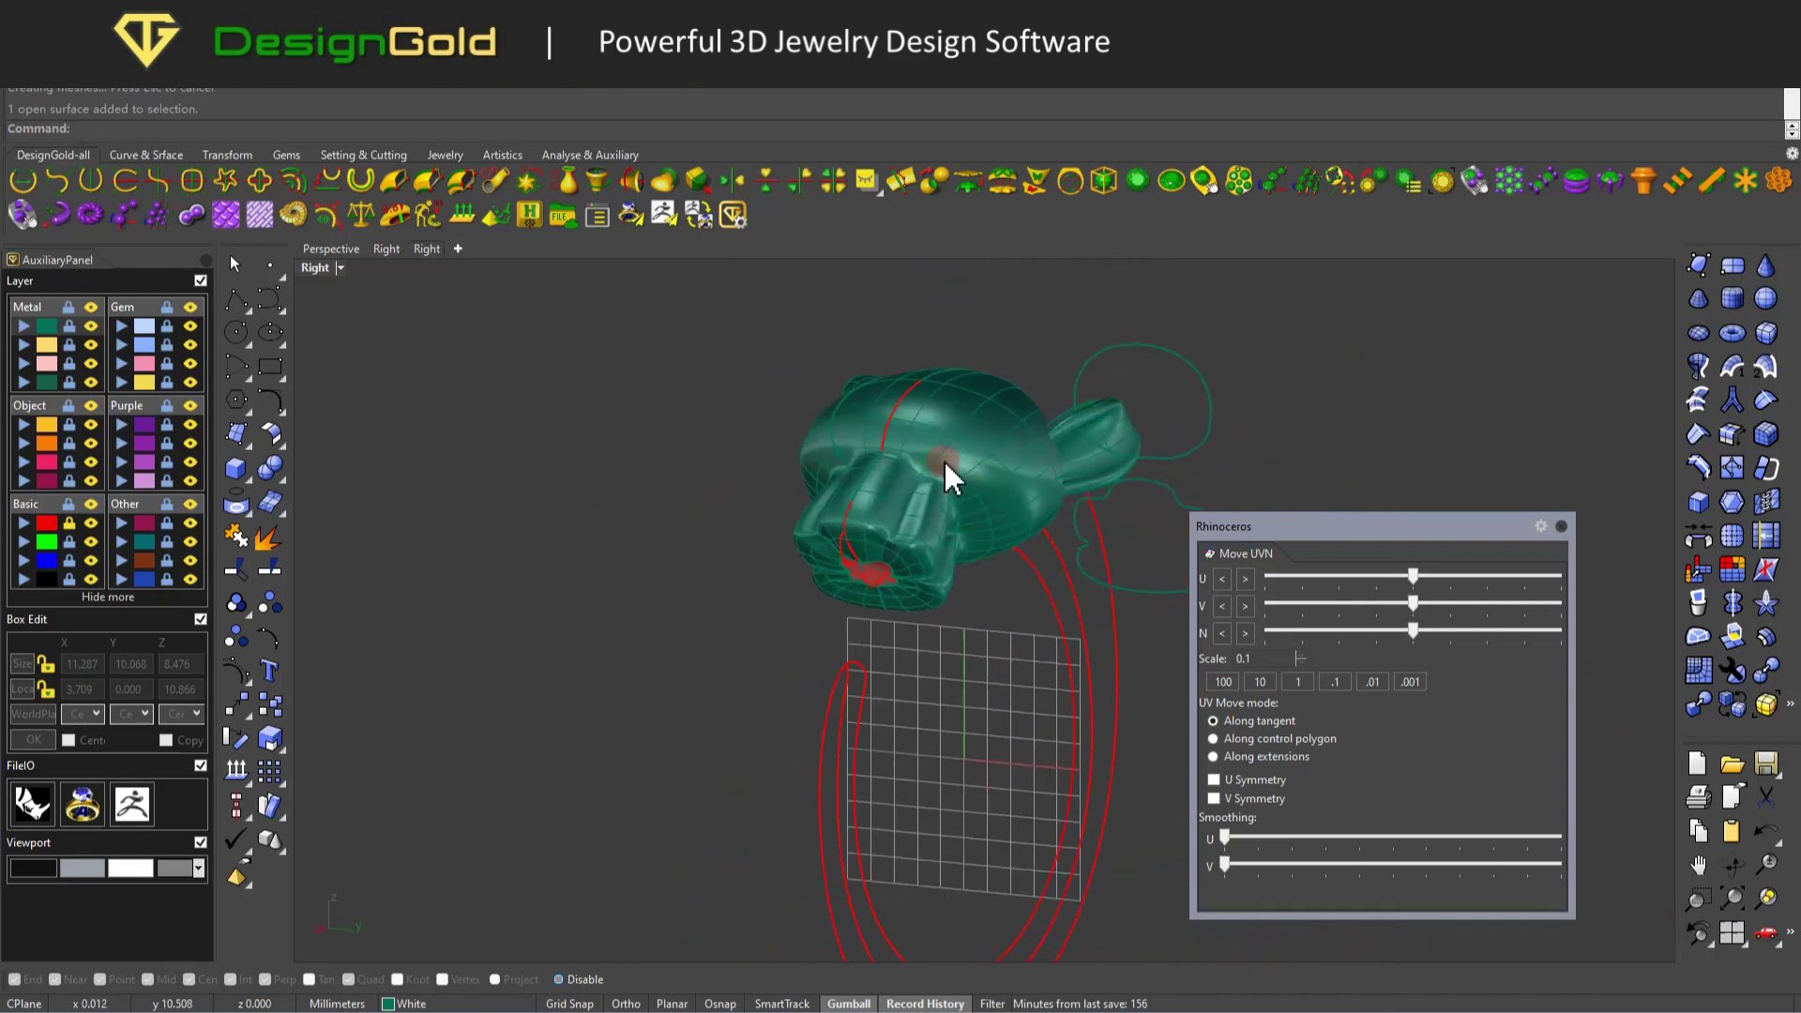
Show the head's control points and move the matching pair of side brow points to shape the eye area.
key("F10")
scroll(966, 457, "up", 5)
scroll(983, 454, "down", 4)
scroll(977, 454, "up", 3)
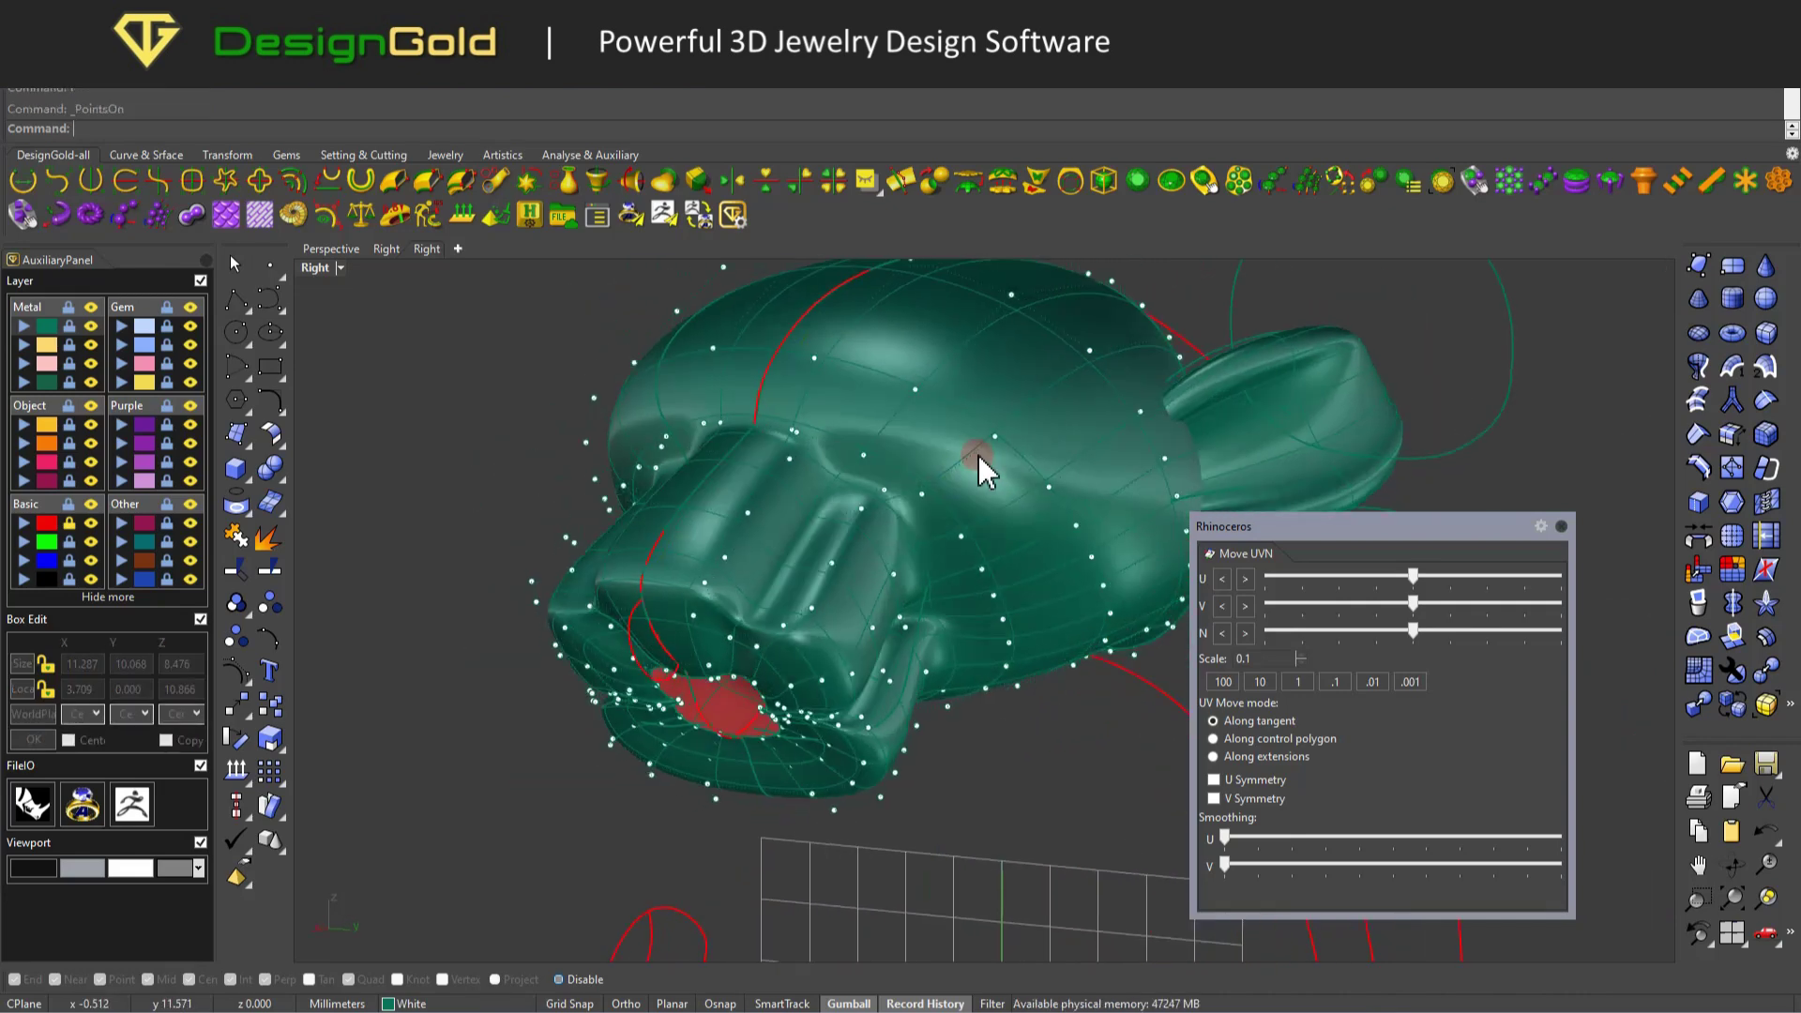
left_click(876, 443)
right_click_drag(875, 443, 959, 415)
left_click(572, 421)
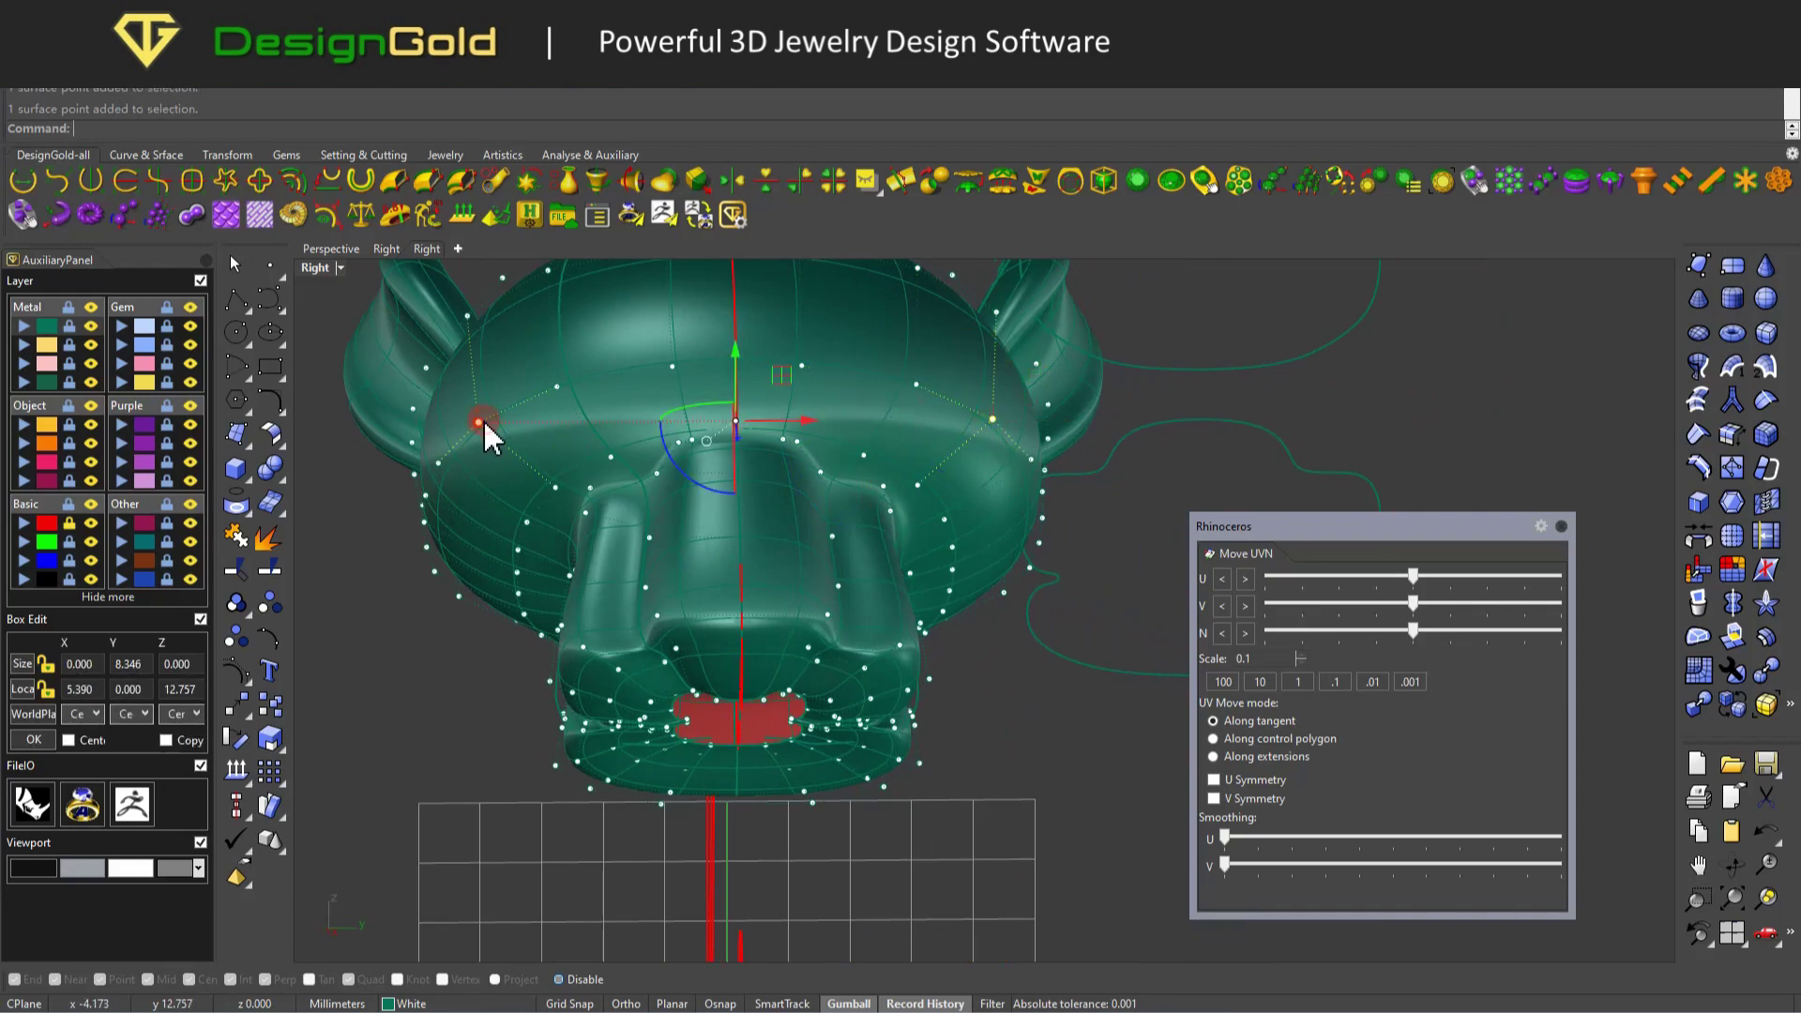
scroll(593, 465, "down", 2)
left_click_drag(592, 455, 628, 449)
right_click_drag(629, 448, 820, 400)
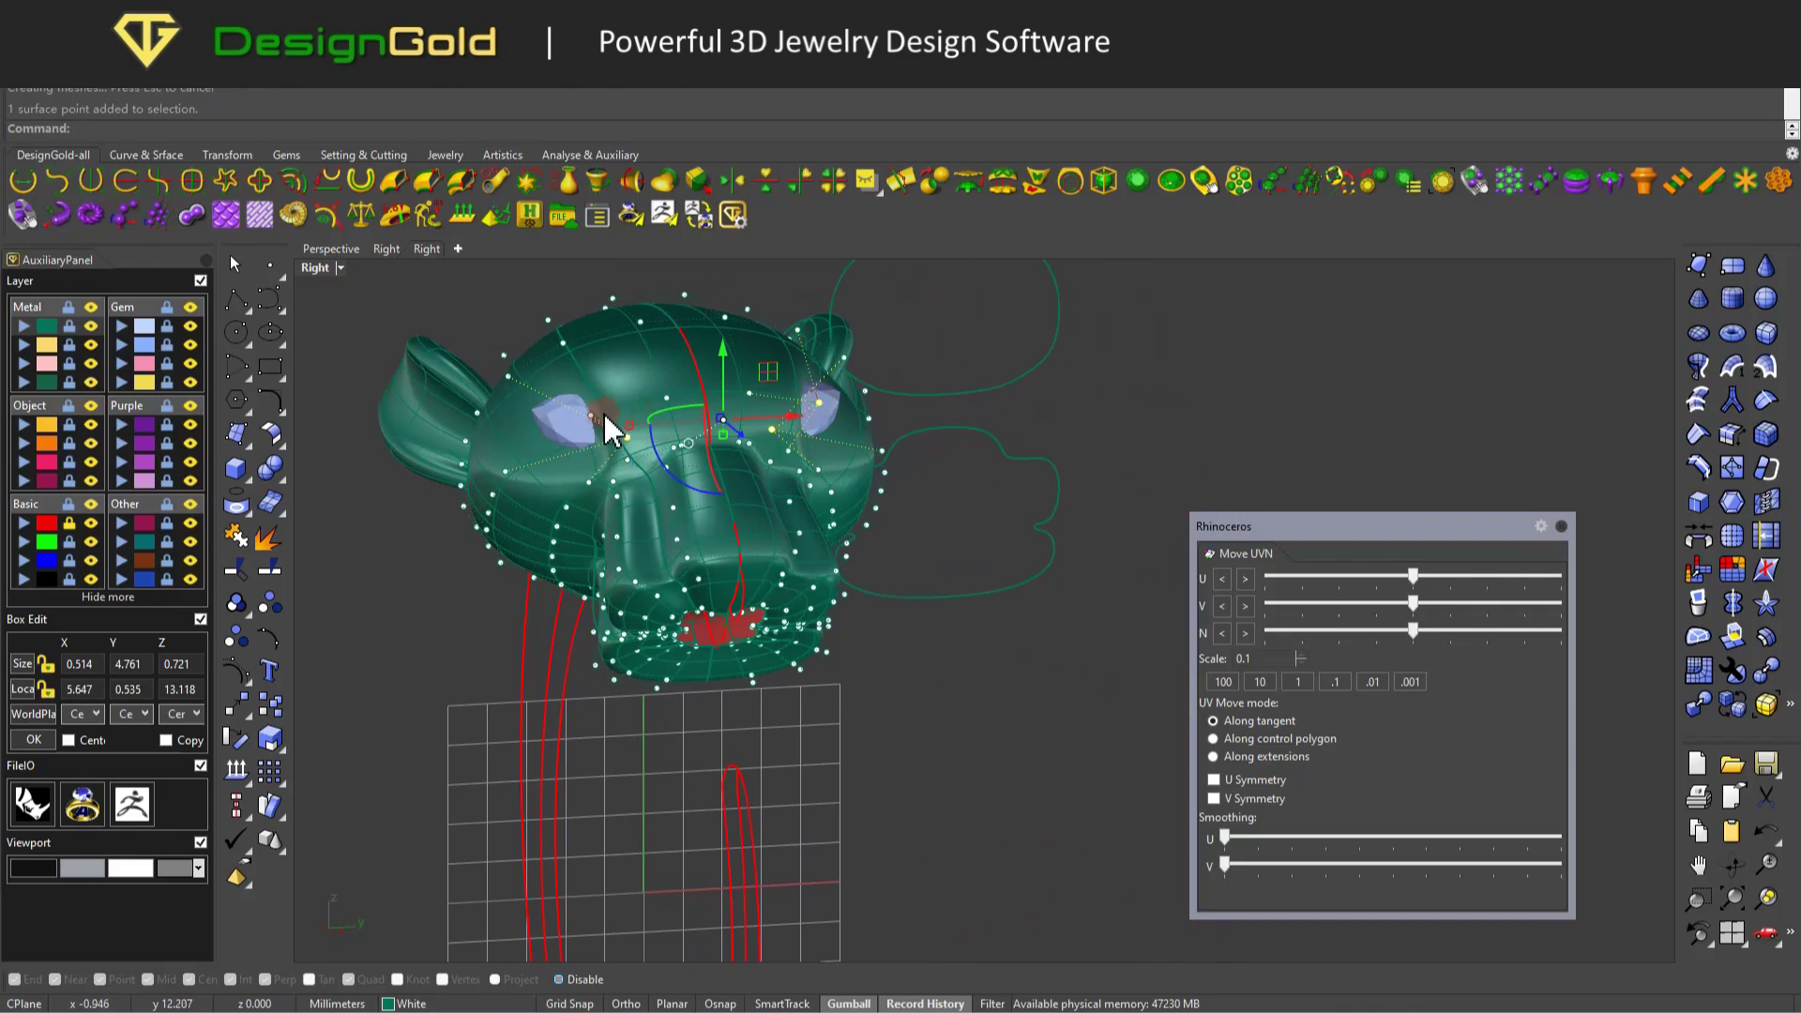
Move the surface points around the eye gems to fit the brow and eye sockets to the stones.
left_click_drag(592, 447, 595, 447)
right_click_drag(595, 448, 835, 362)
scroll(616, 516, "up", 3)
scroll(718, 486, "down", 3)
key("F10")
left_click(819, 441)
left_click_drag(836, 362, 884, 382)
right_click_drag(884, 382, 842, 457)
scroll(896, 436, "up", 3)
mouse_move(881, 420)
left_mouse_down()
mouse_move(844, 435)
mouse_move(904, 401)
left_mouse_up()
right_click_drag(904, 401, 775, 497)
Split the head surface along its centre line and delete one half.
left_click(775, 497)
left_click(269, 569)
scroll(741, 562, "up", 5)
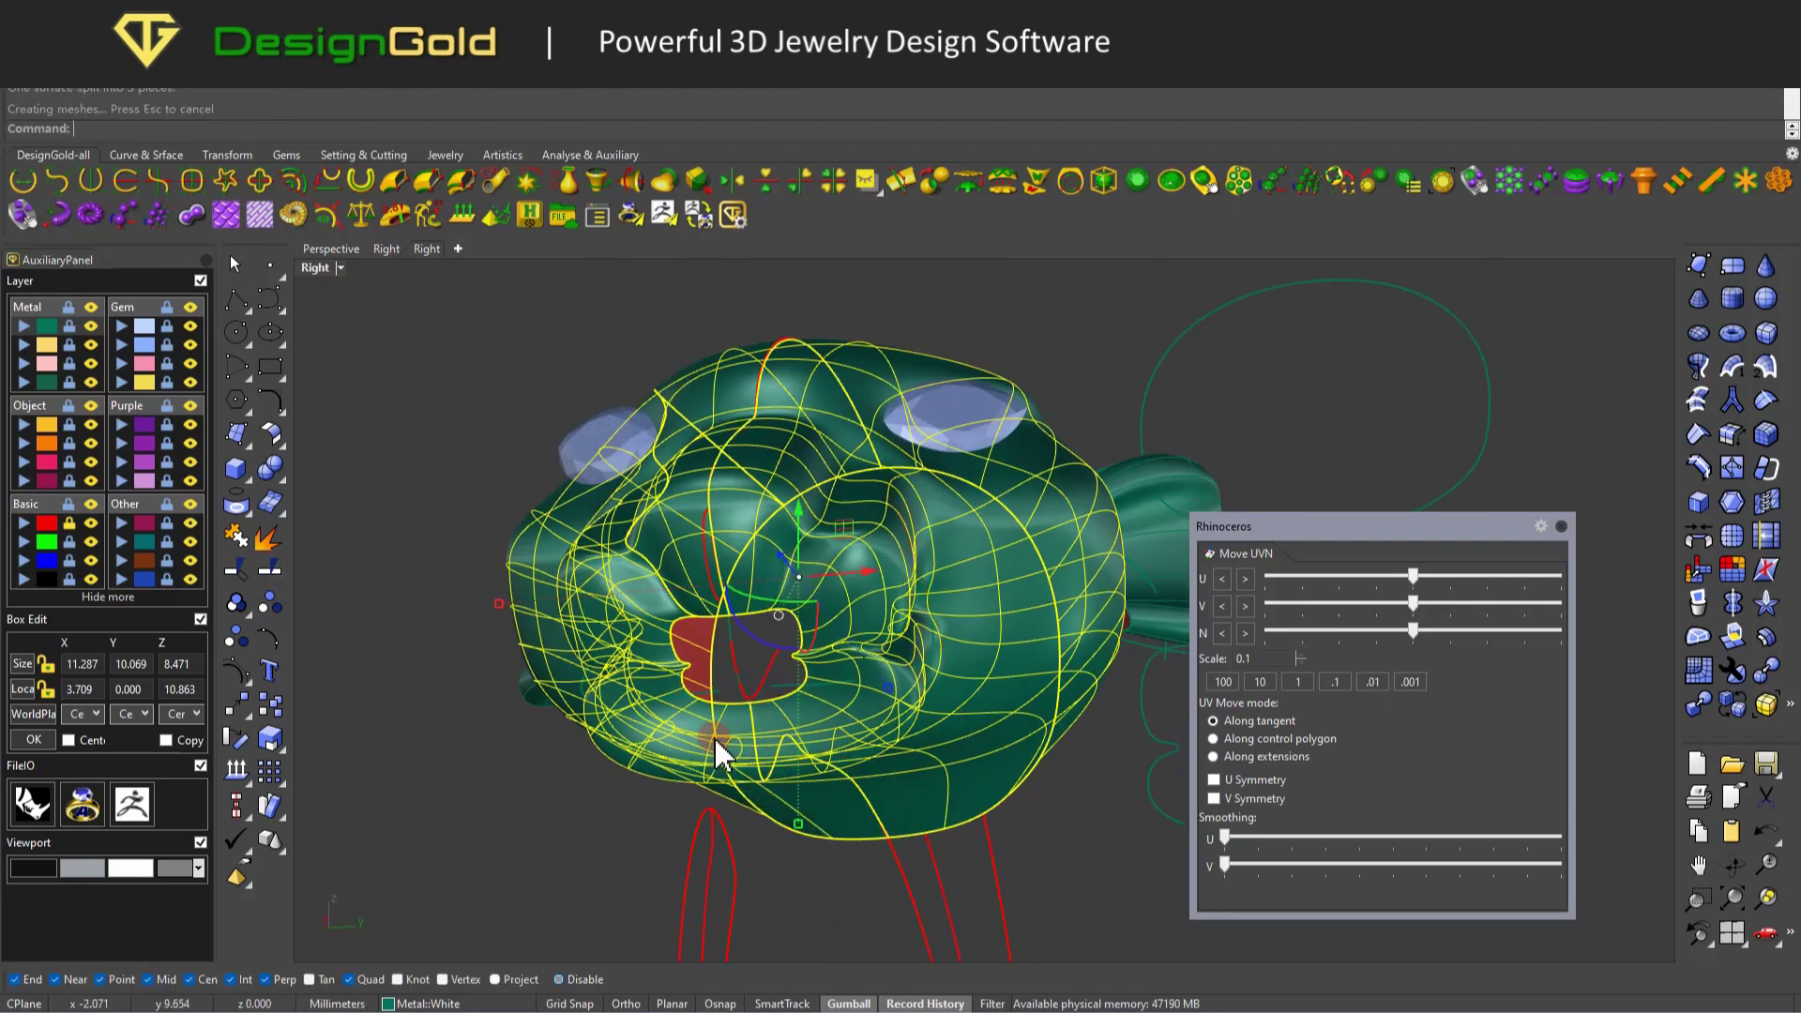
left_click(743, 611)
key("Delete")
right_click_drag(743, 610, 676, 554)
Show the remaining half head's control points and reposition the brow points beside the eye gem.
left_click(978, 471)
type("F")
key("F10")
right_click_drag(978, 471, 650, 373)
scroll(916, 434, "up", 5)
left_click(908, 420)
left_click(902, 430)
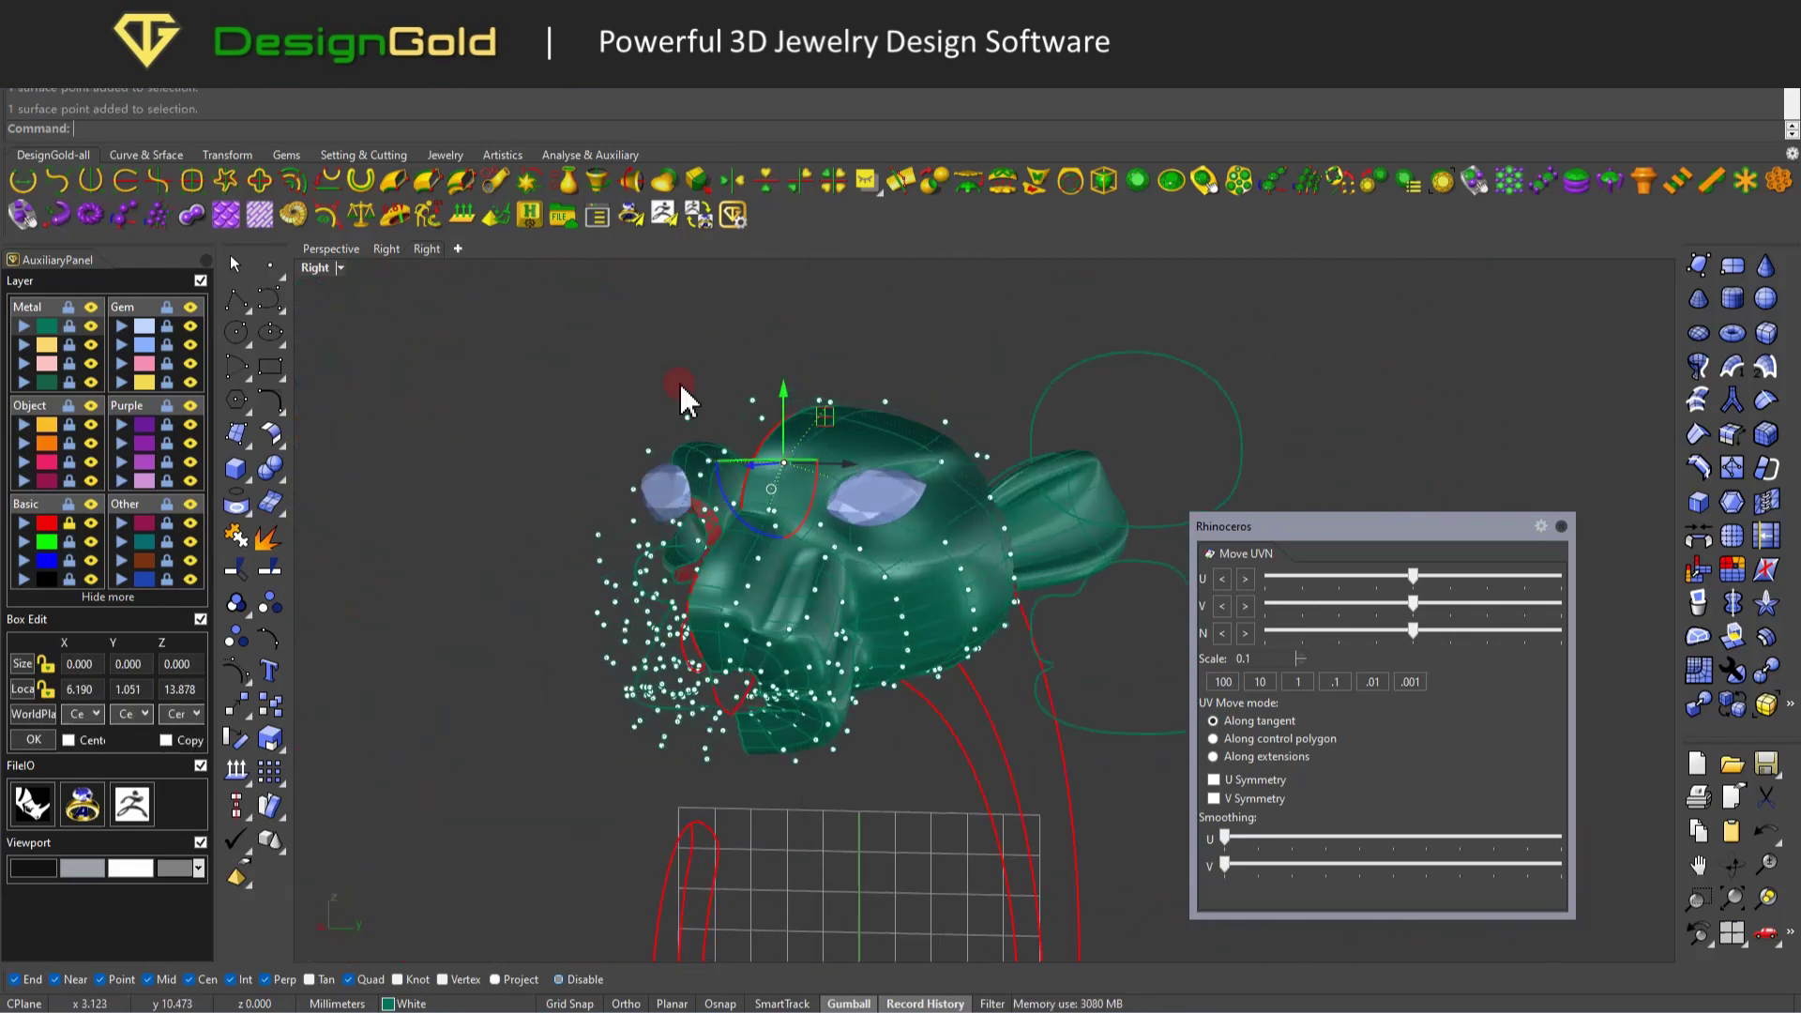
scroll(841, 405, "up", 3)
scroll(878, 576, "up", 3)
right_click_drag(878, 575, 905, 466)
key("g")
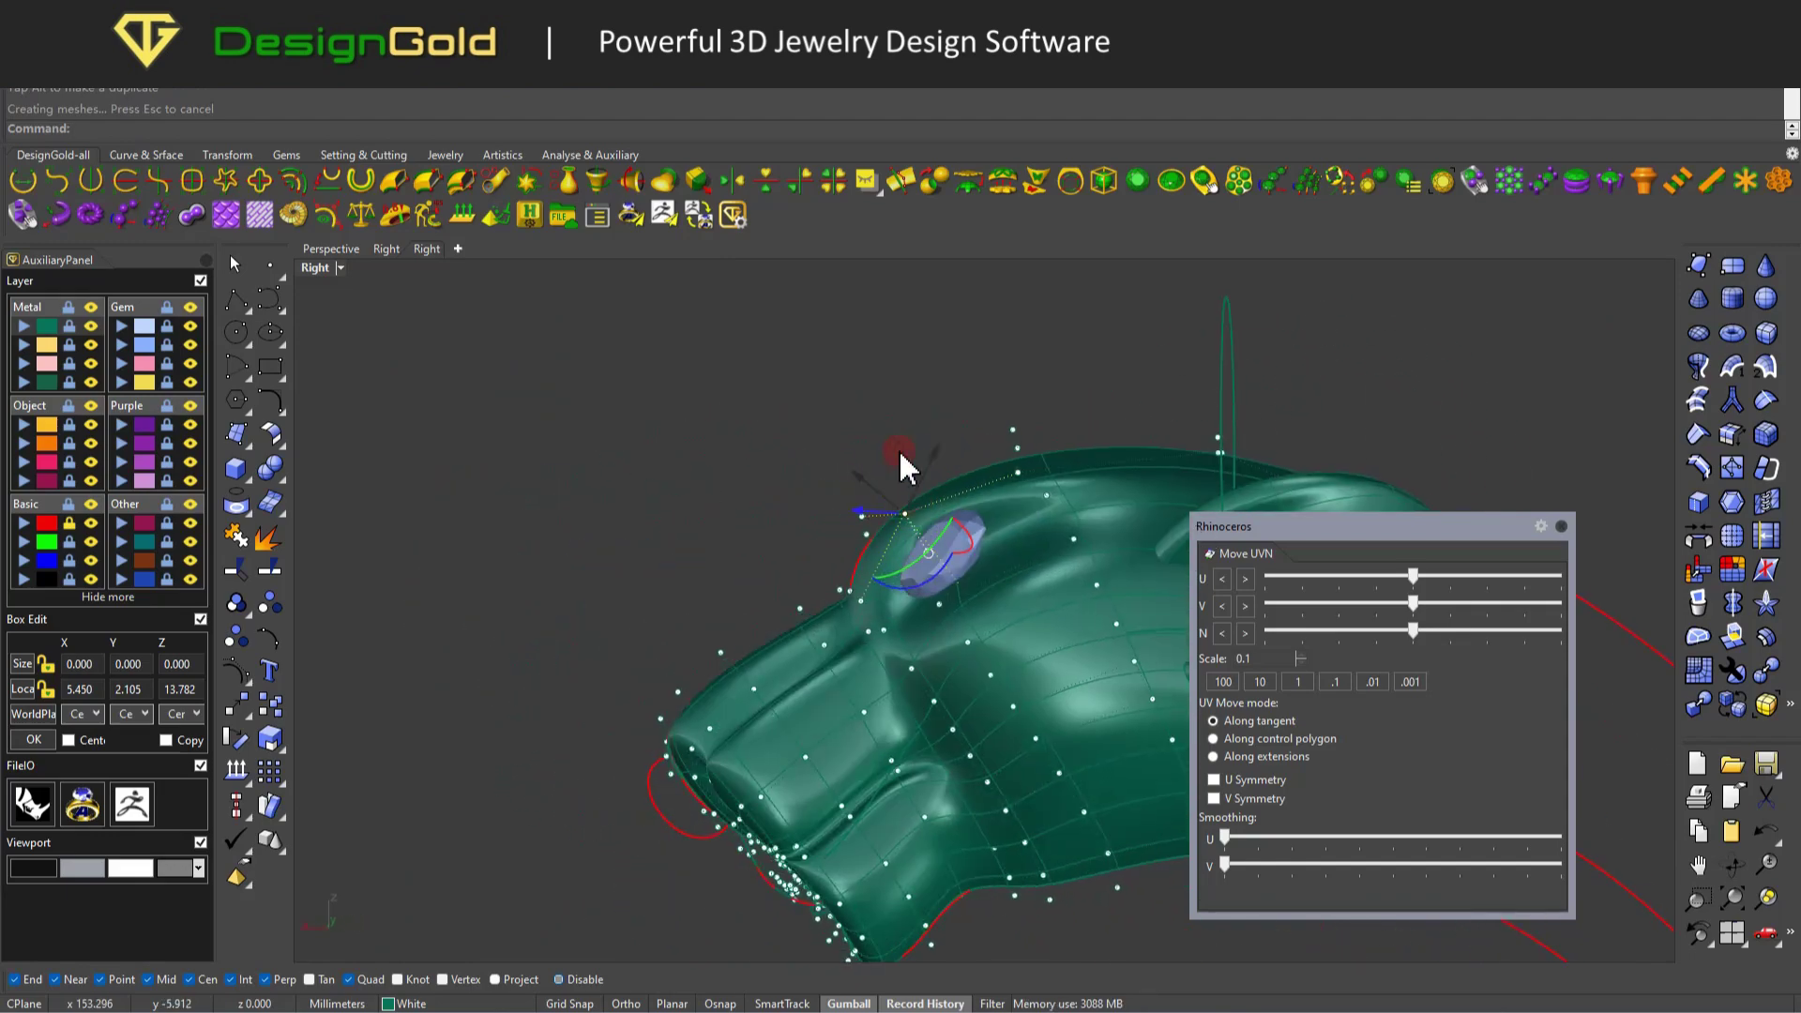
Try to move the surface point below the inner corner of the eye gem.
right_click_drag(1003, 506, 886, 516)
key("ctrl+shift+r")
left_click(981, 626)
key("Home")
key("F10")
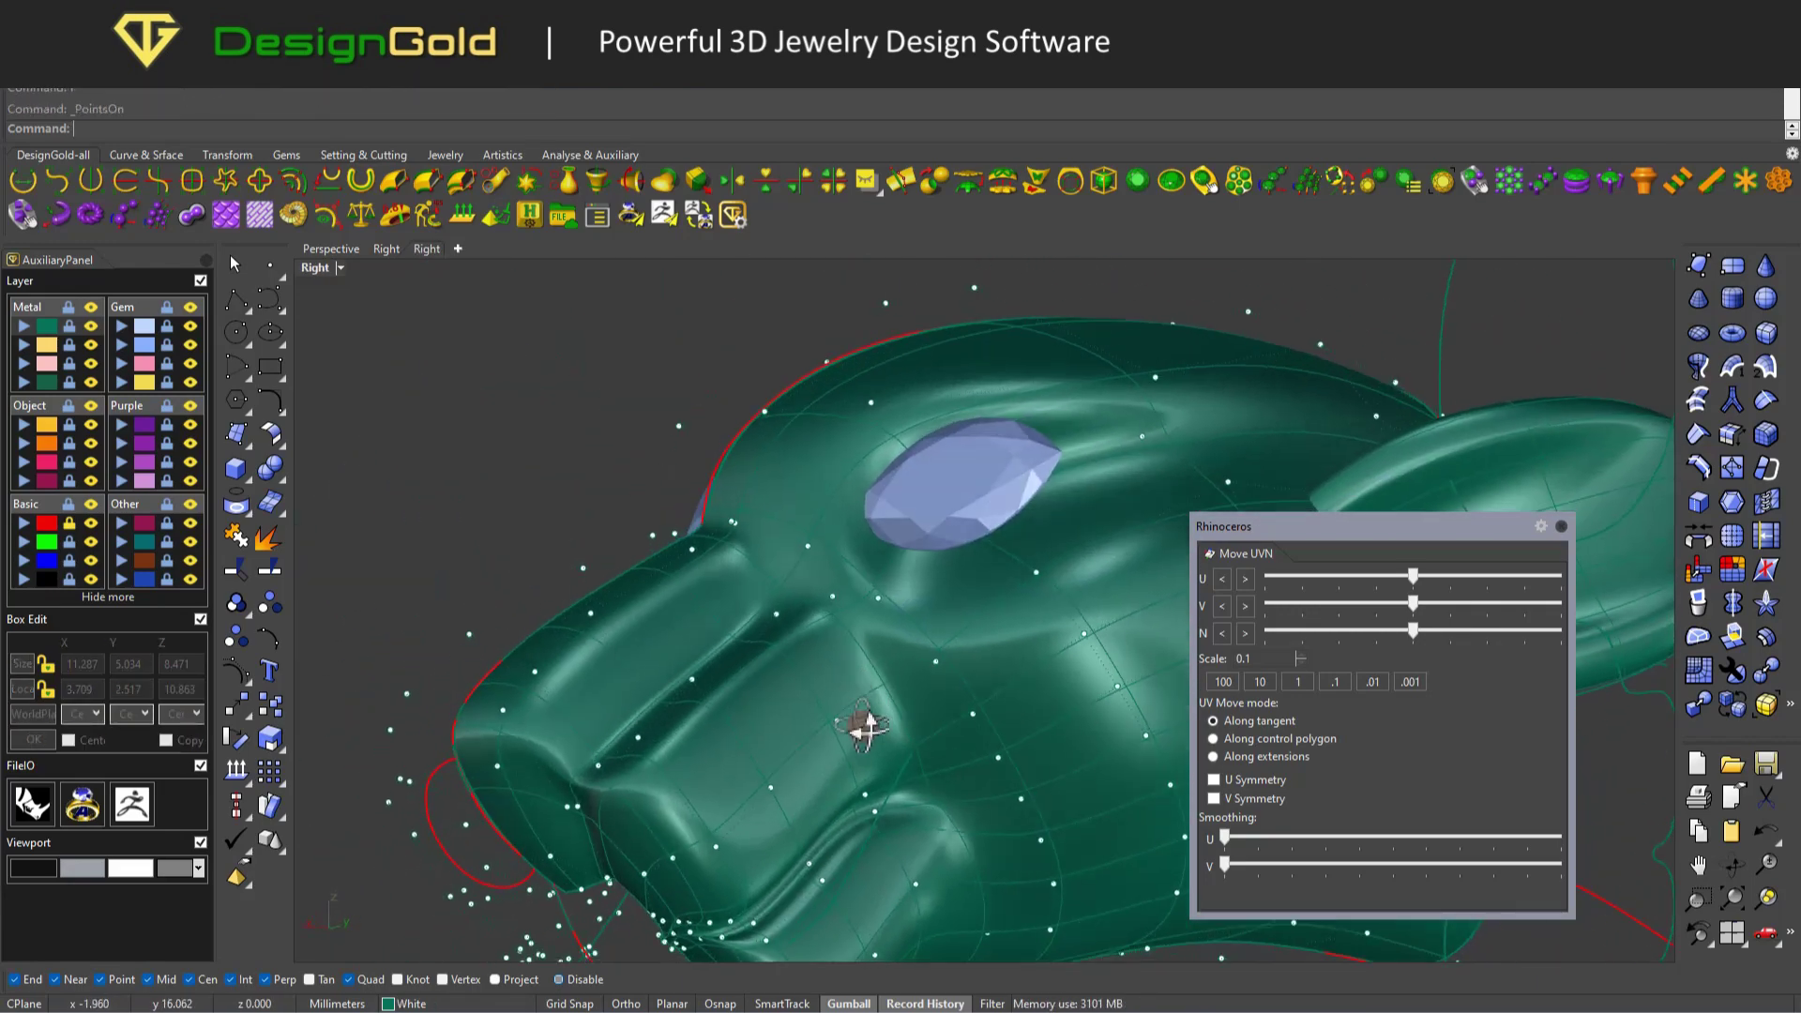
left_click(875, 578)
left_click_drag(853, 530, 886, 516)
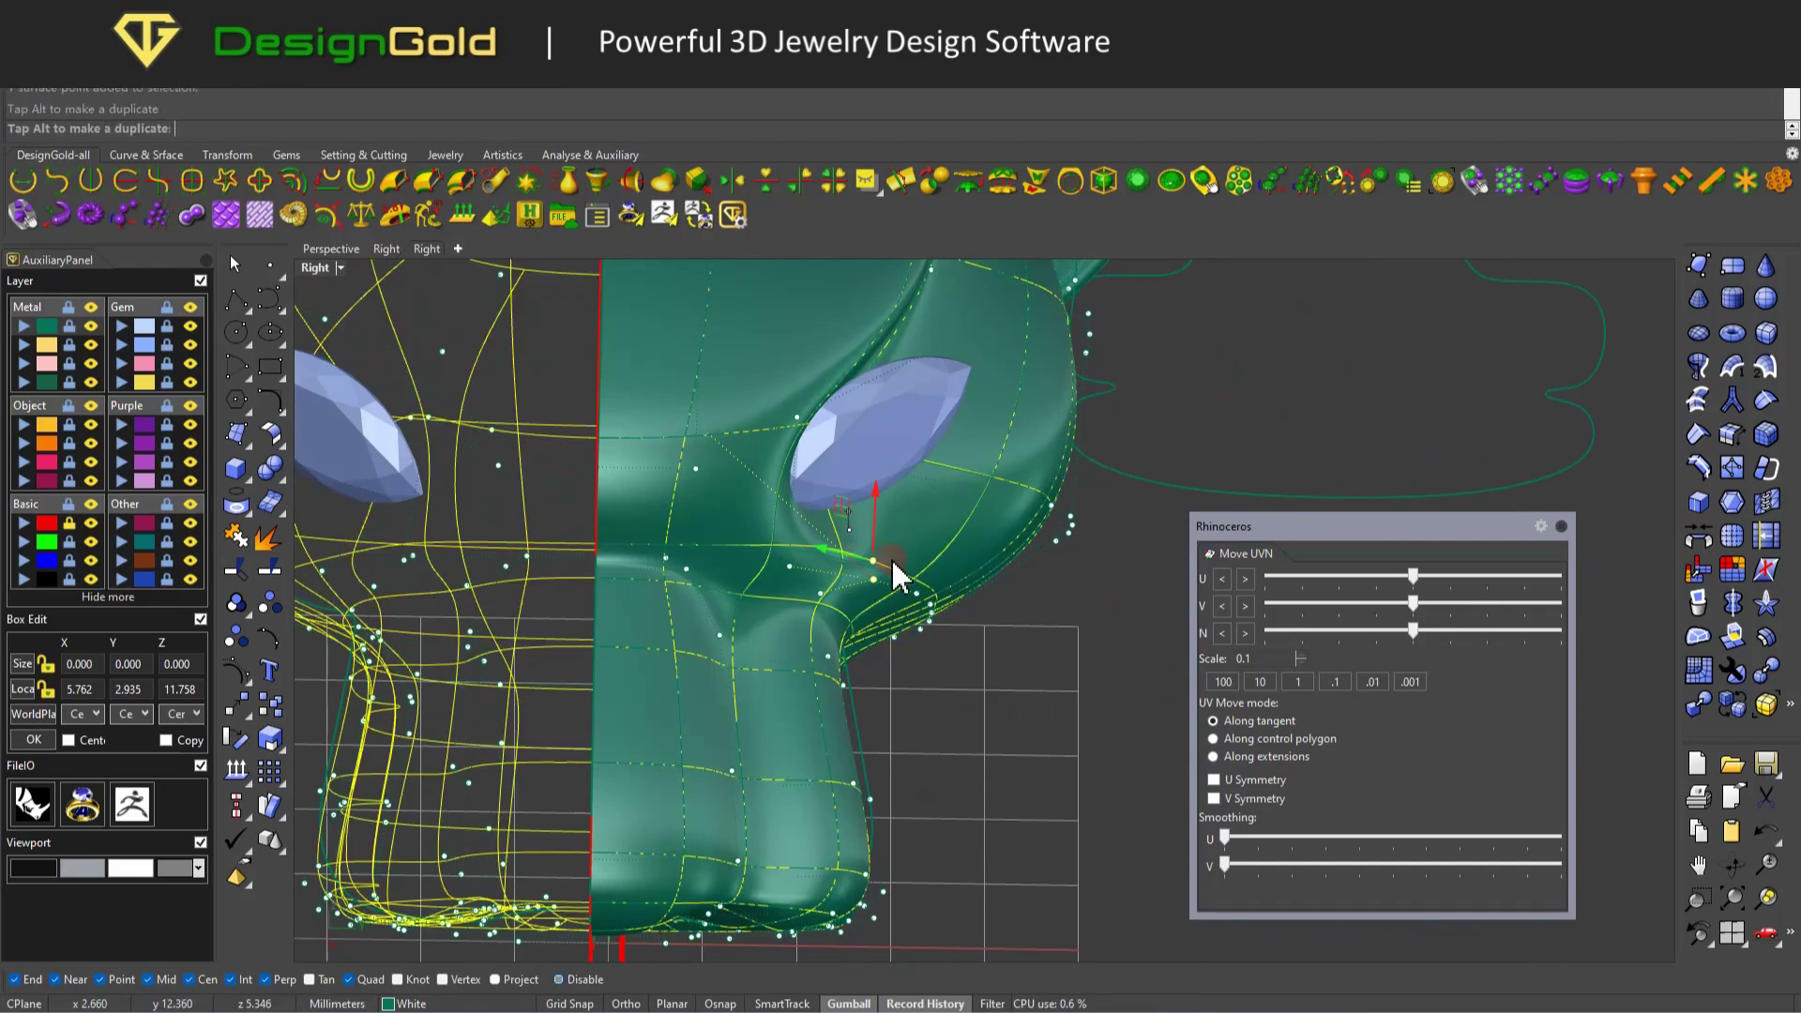
key("ctrl+z")
Mirror the half head across the centre plane to complete the head.
key("ctrl+shift+t")
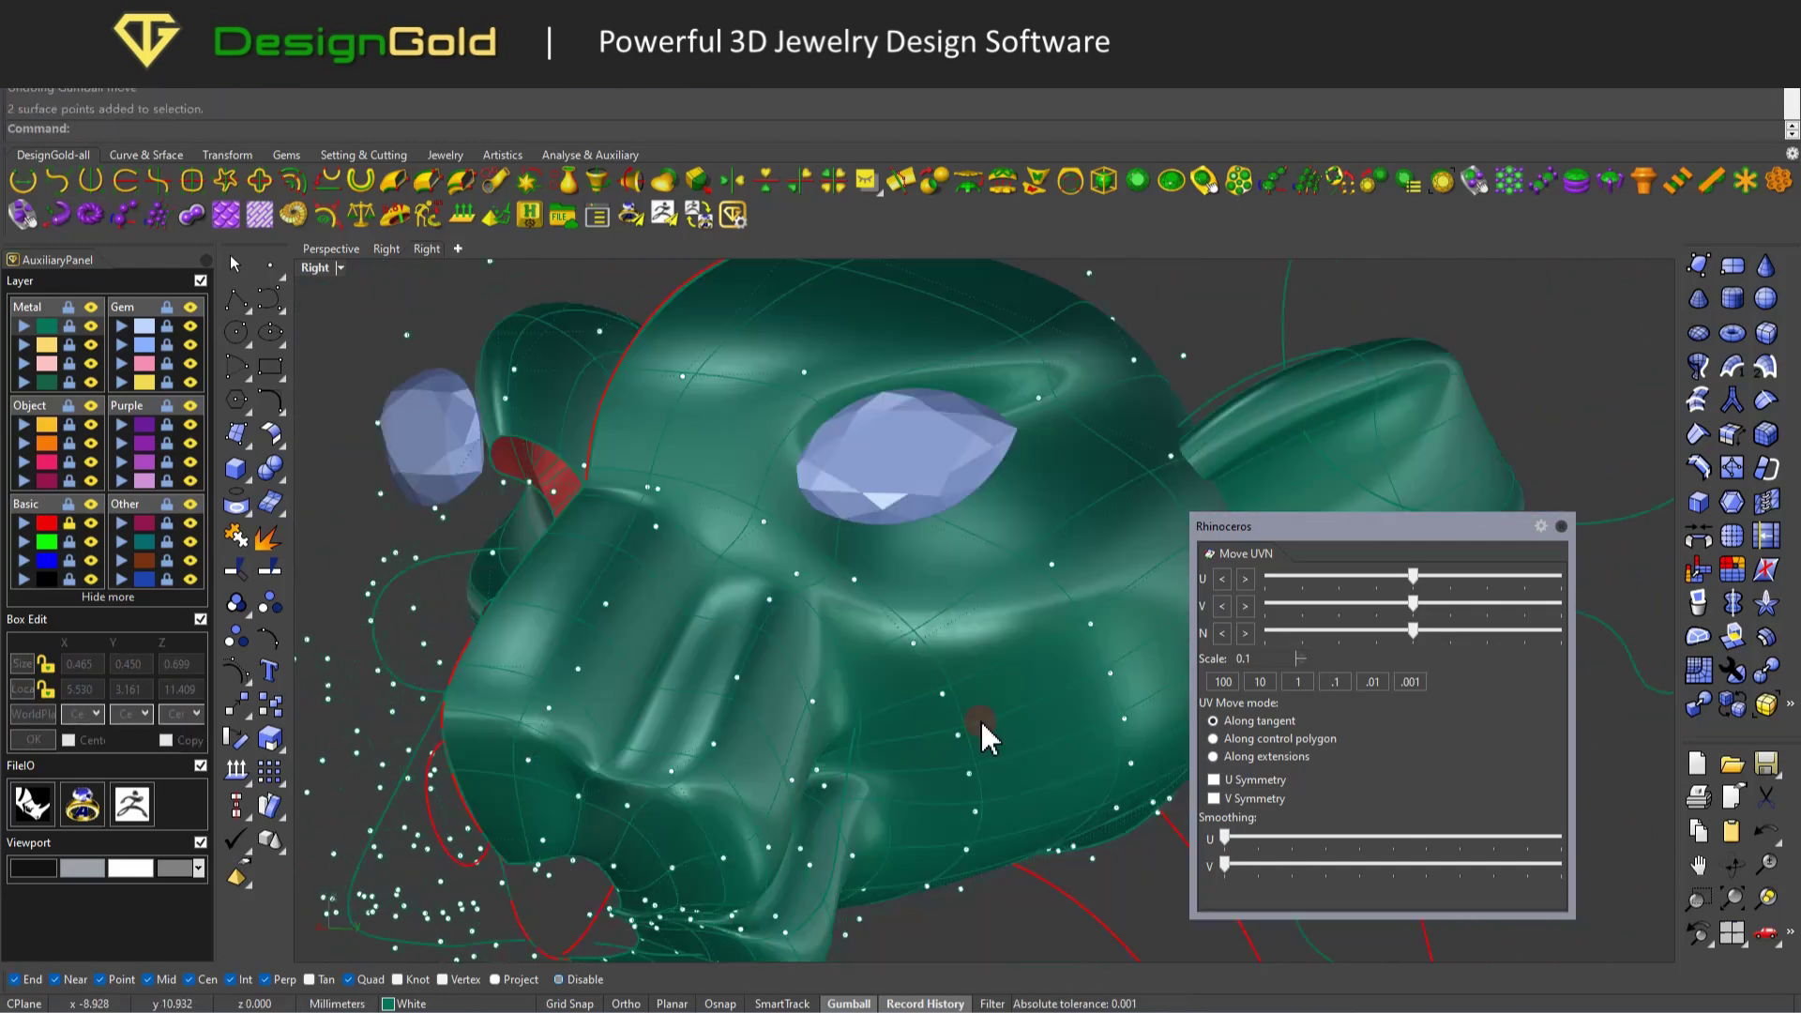
left_click(847, 539)
left_click(701, 215)
right_click_drag(896, 652, 1078, 447)
Try to reposition one ear against the side of the head in the front view.
left_click(1078, 447)
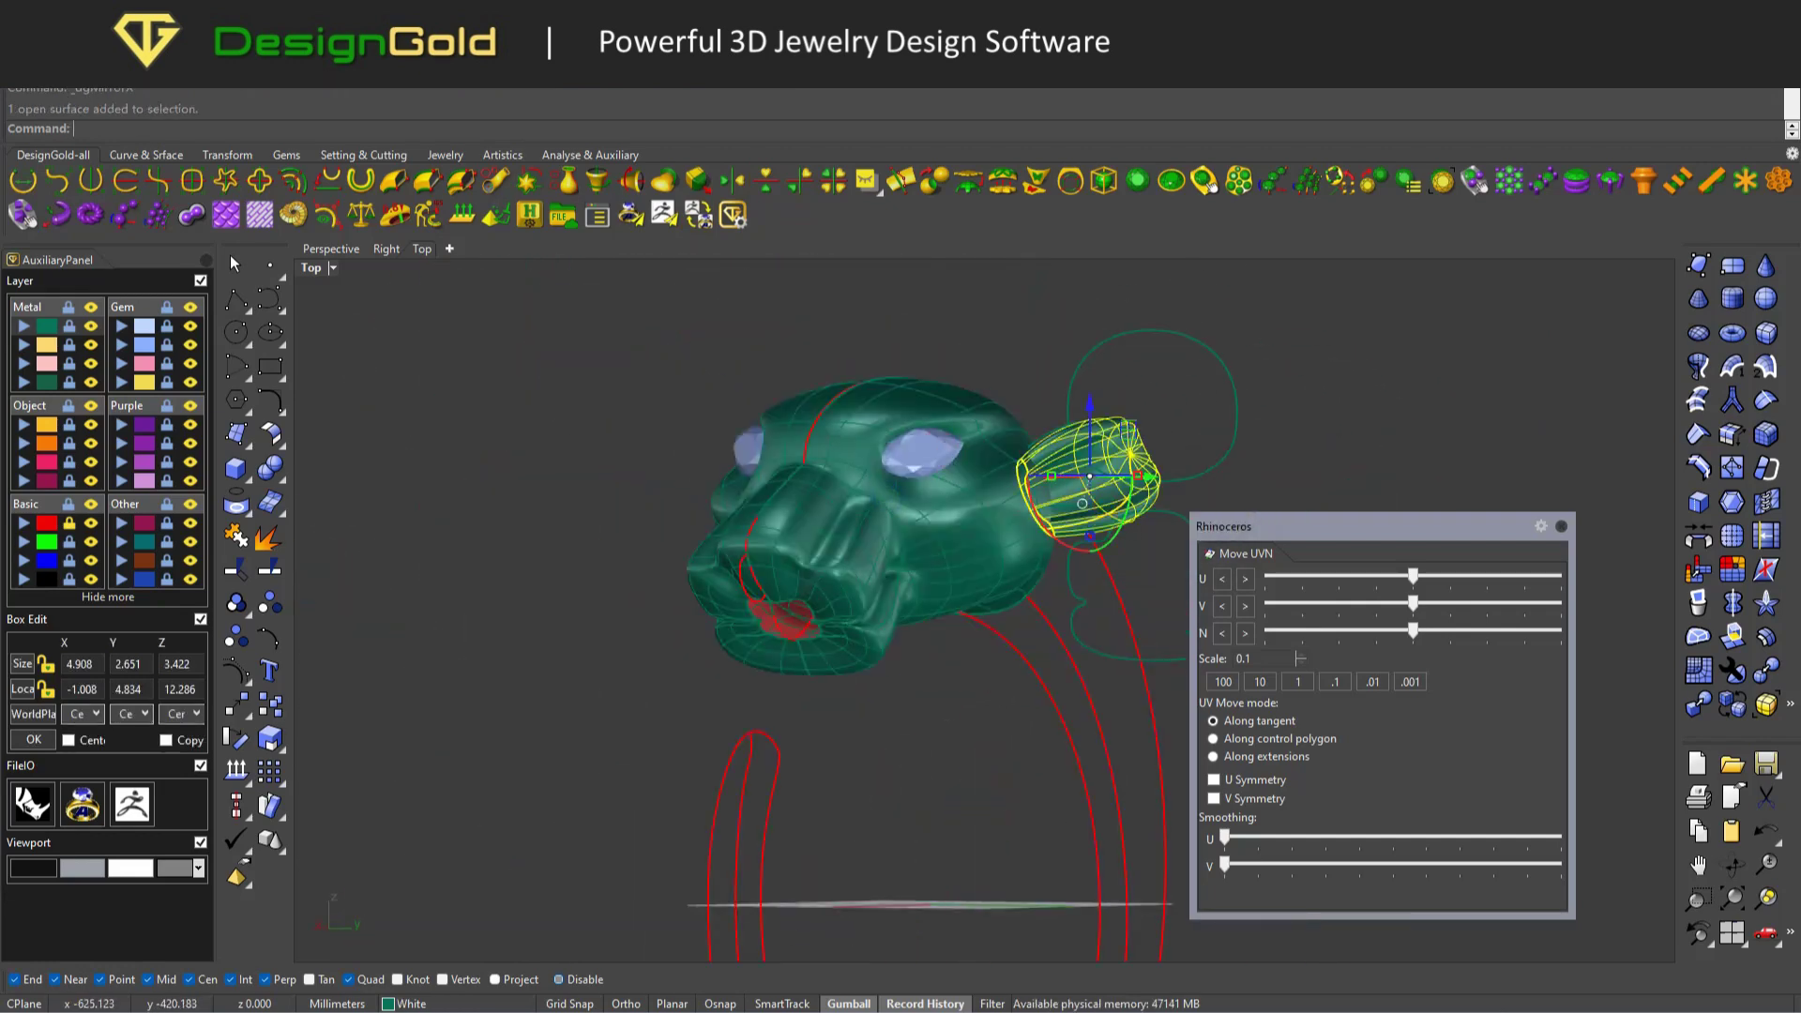
key("ctrl+shift+t")
key("ctrl+shift+f")
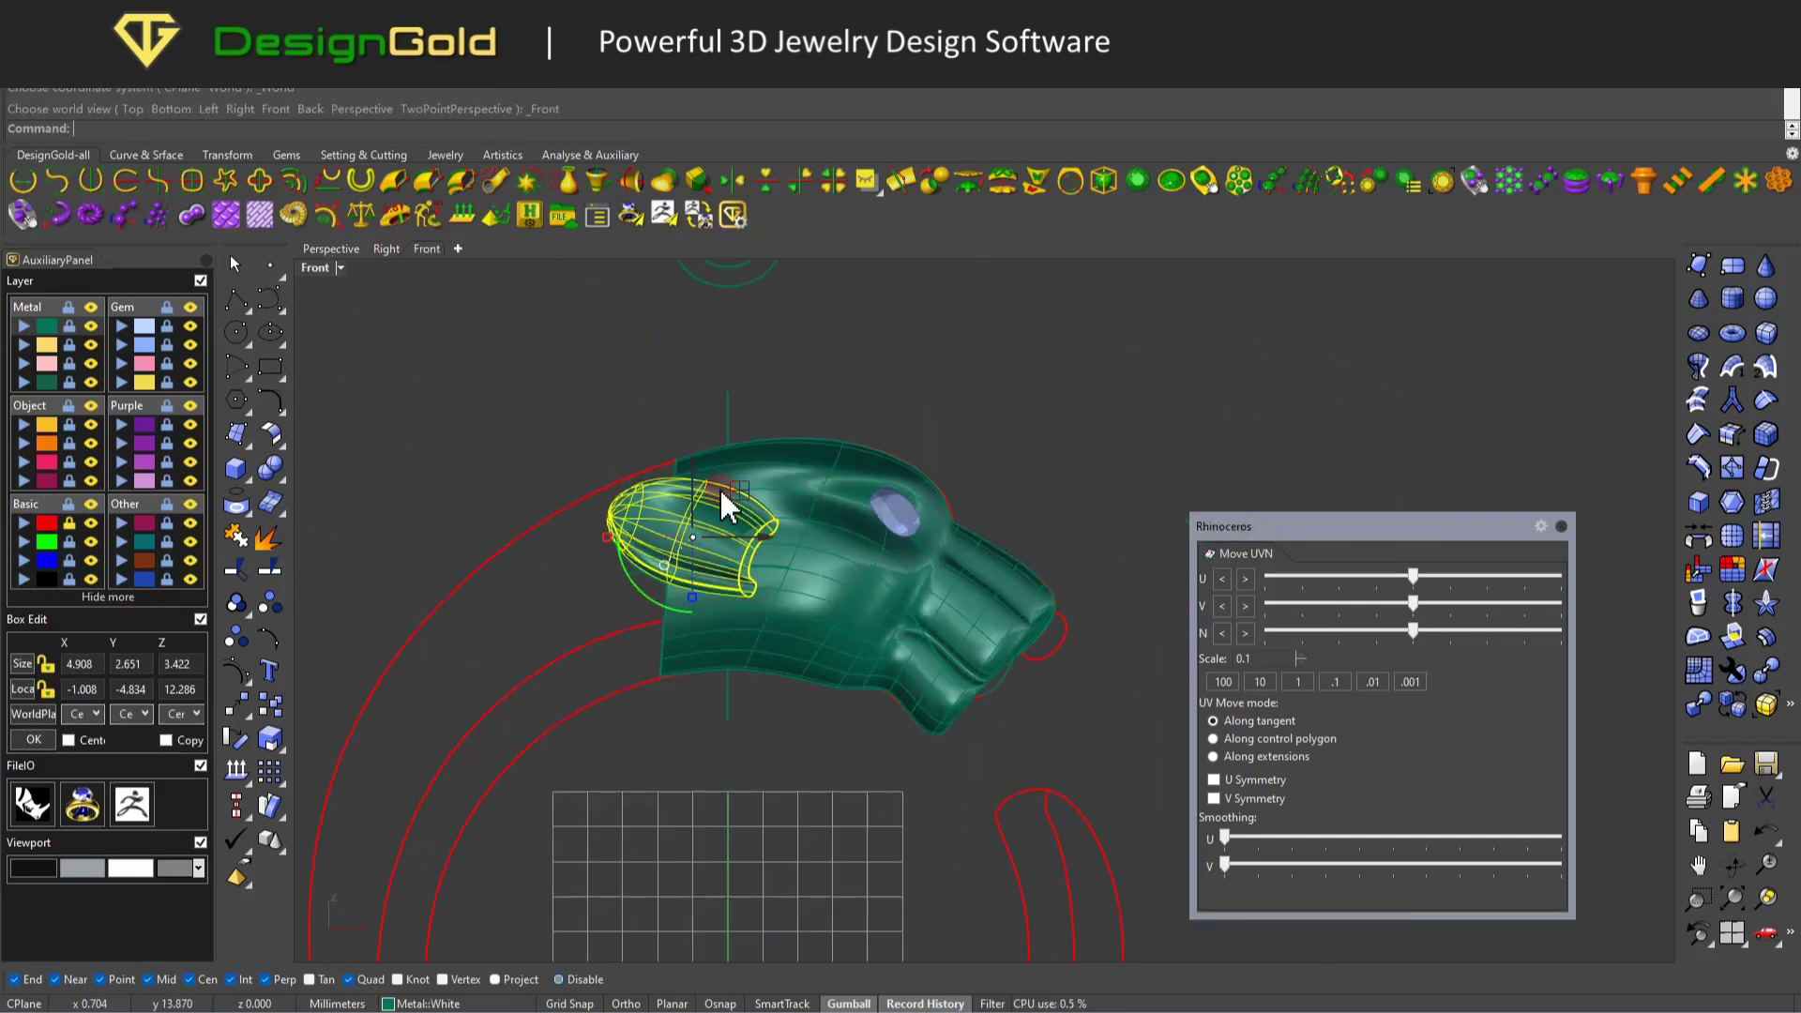
left_click_drag(695, 471, 719, 458)
key("Escape")
right_click_drag(641, 509, 572, 430)
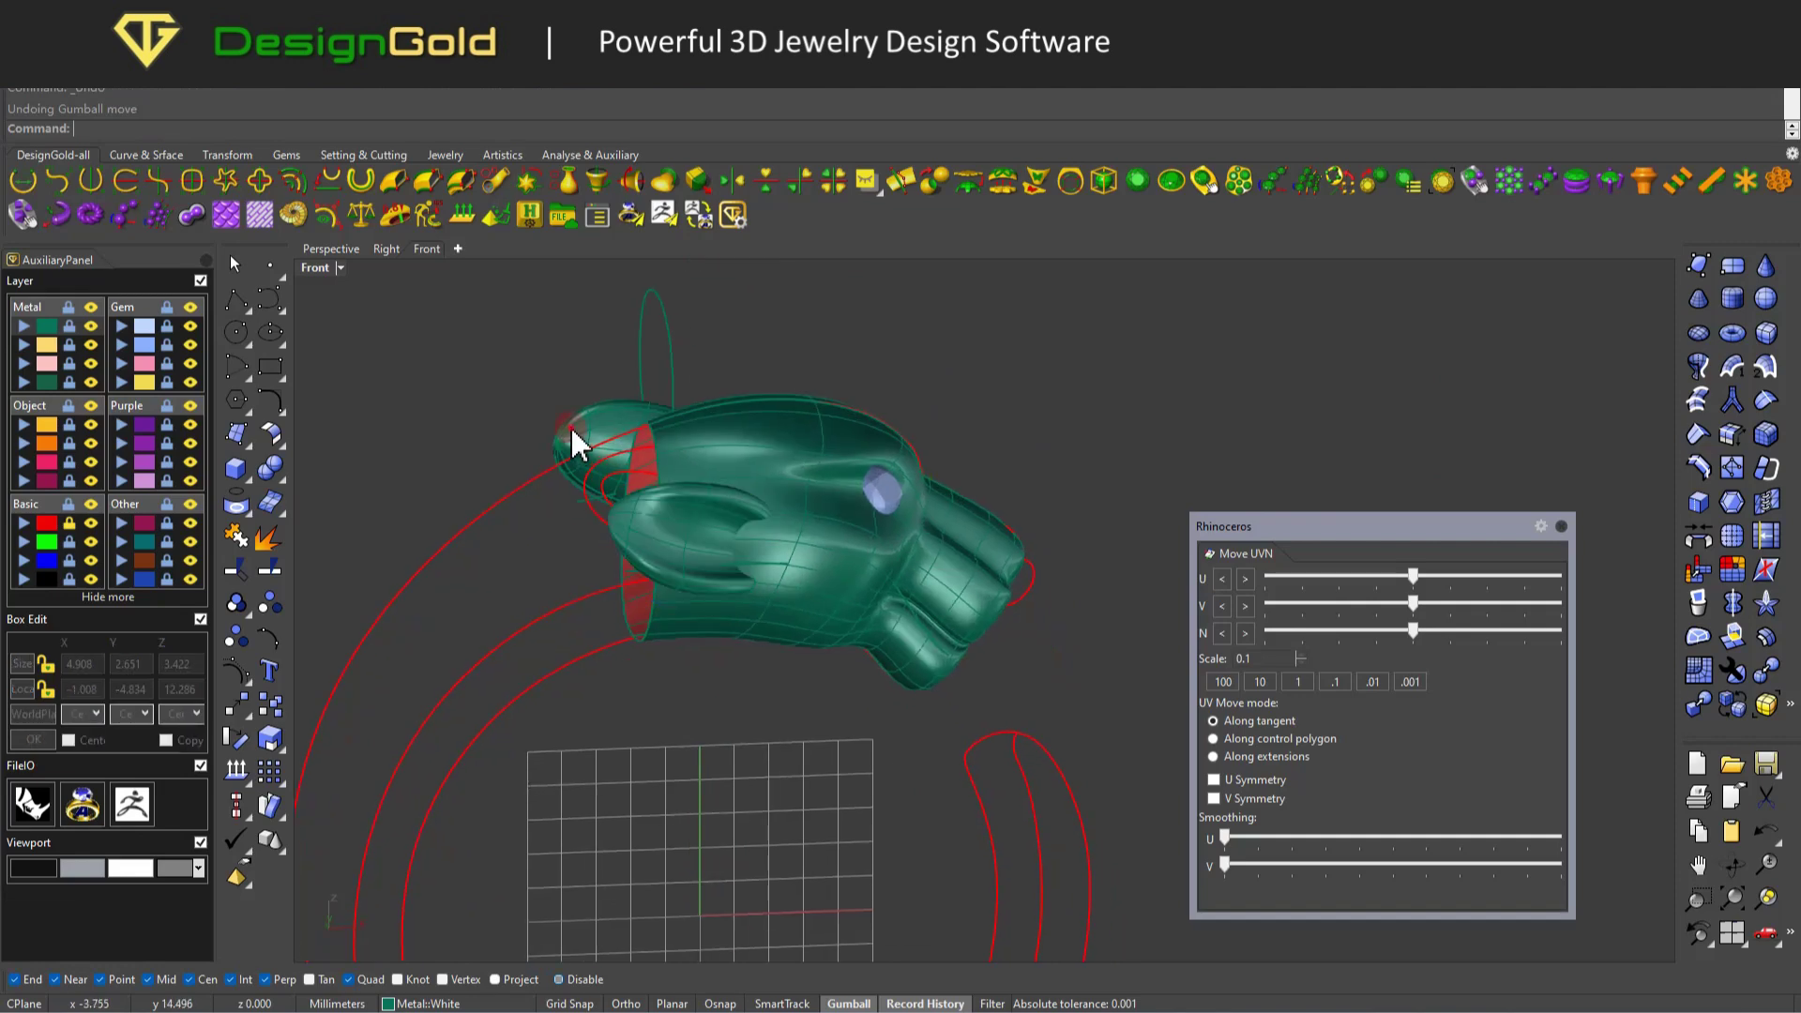
key("Down")
key("Return")
key("ctrl+shift+f")
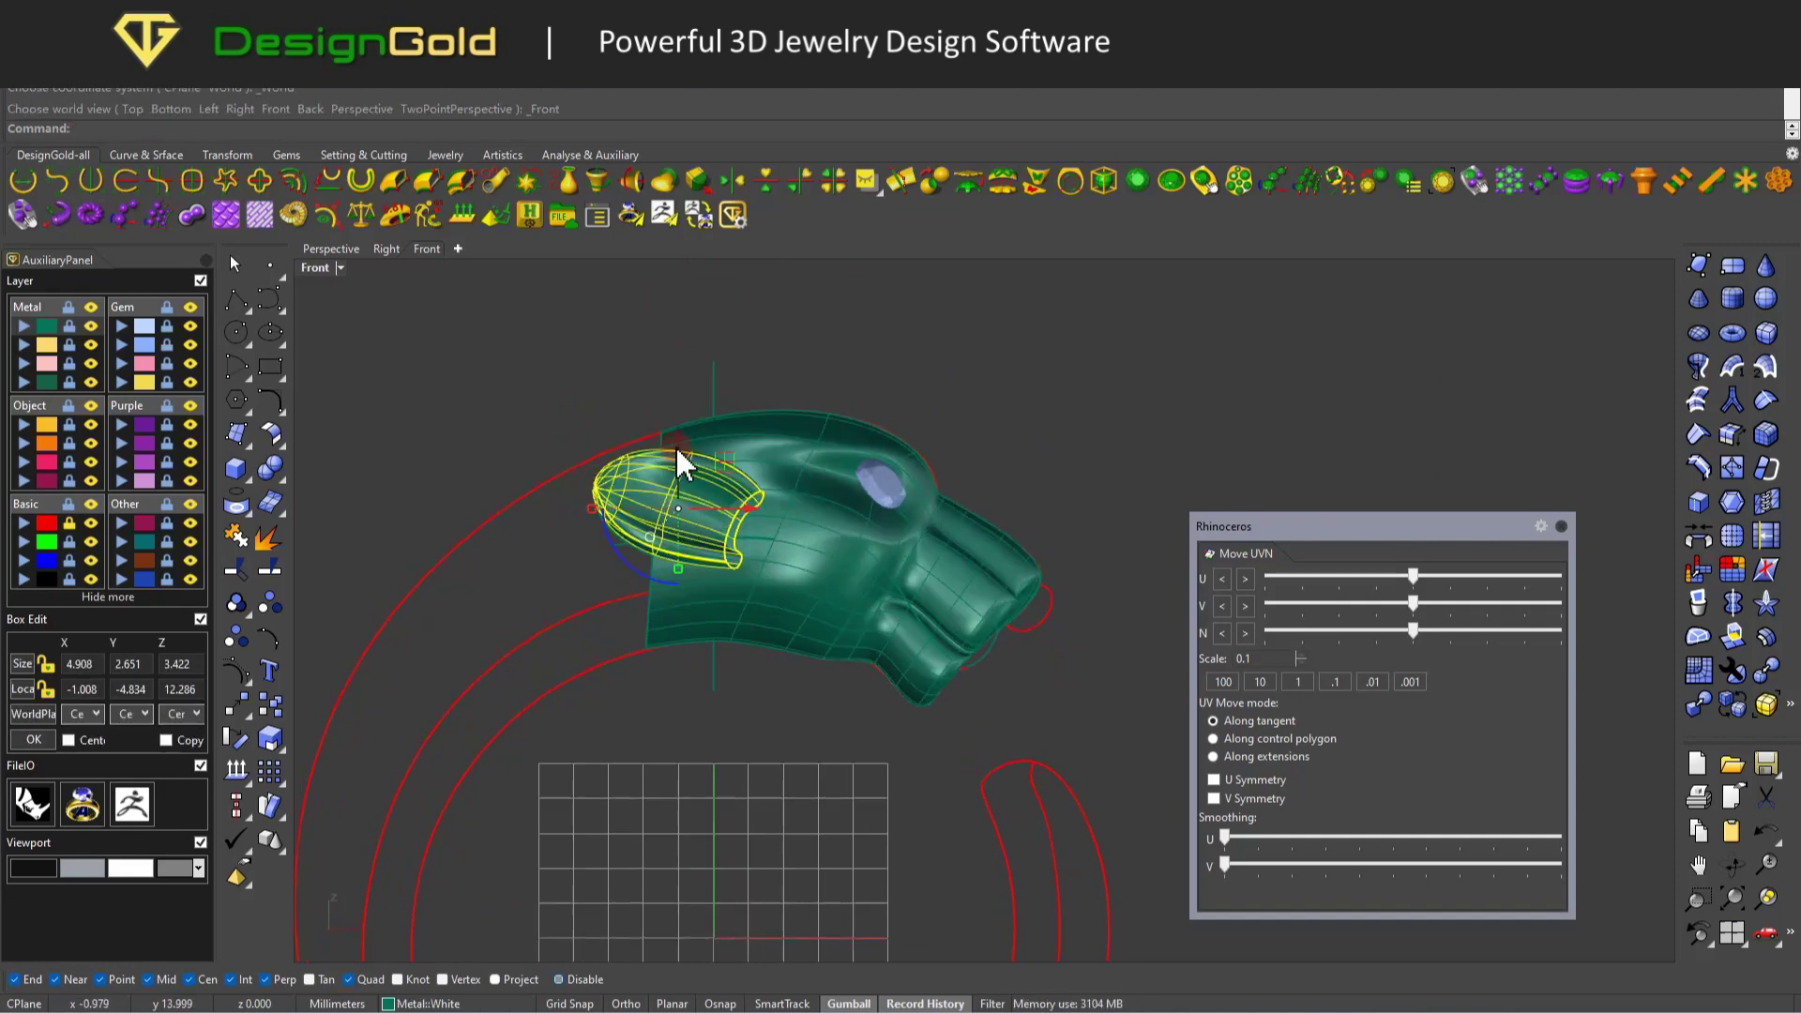
key("Escape")
right_click_drag(882, 432, 728, 449)
Move the ear inward toward the head's centre line and adjust its placement from the front view.
key("ctrl+shift+t")
left_click_drag(661, 699, 680, 746)
key("ctrl+shift+r")
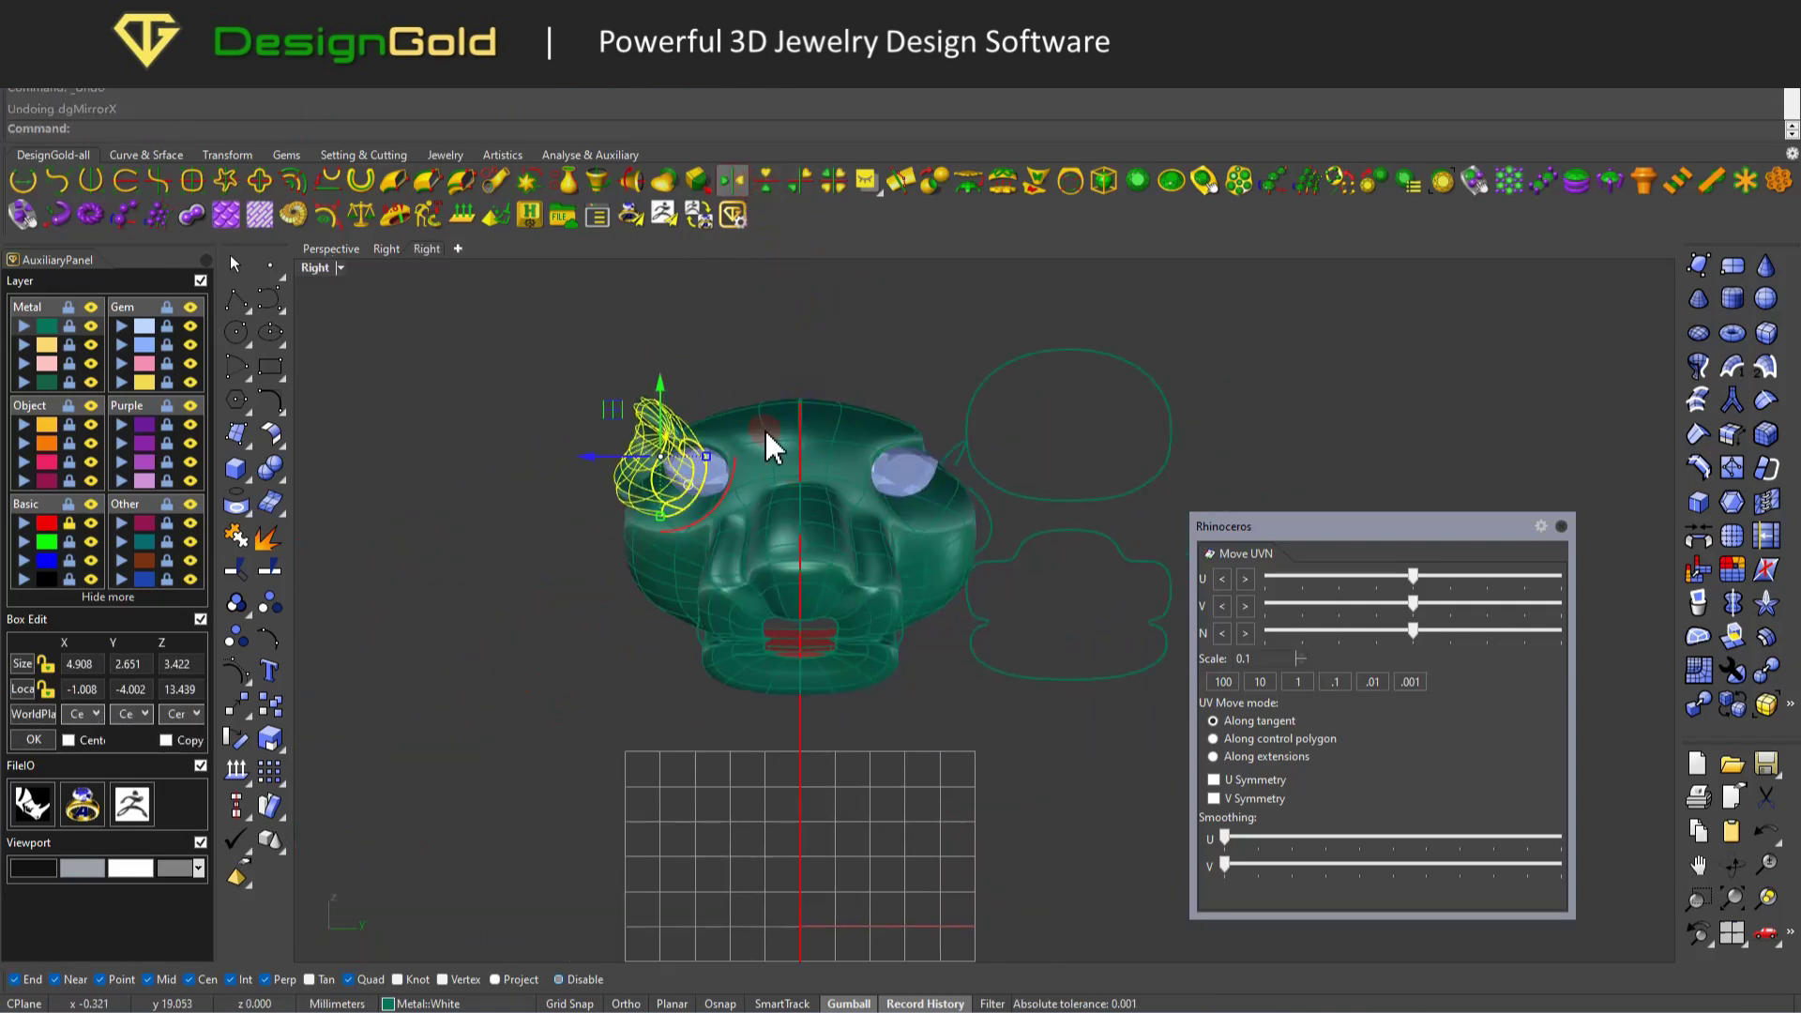
key("ctrl+shift+f")
left_click(790, 576)
mouse_move(791, 575)
left_mouse_down()
mouse_move(797, 610)
mouse_move(819, 586)
left_mouse_up()
Show the half head's control points and select the points along the crease at the mouth corner.
left_click(694, 619)
right_click_drag(663, 622, 777, 493)
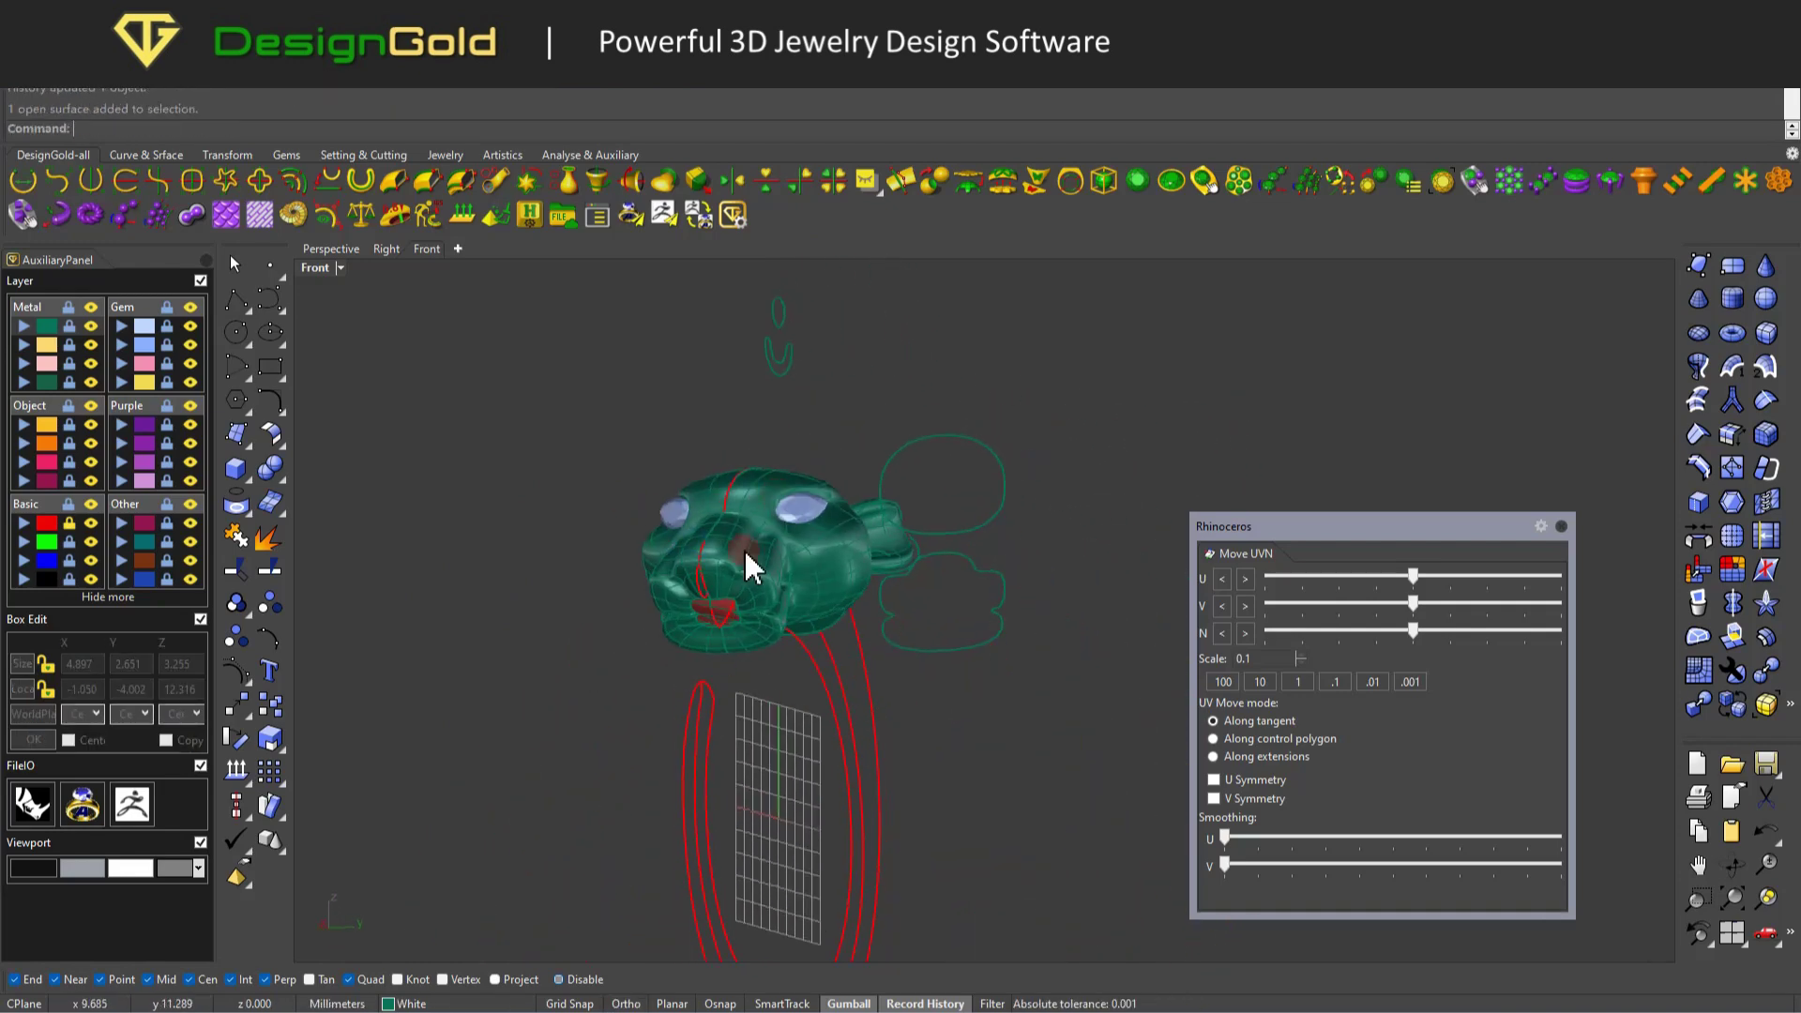
scroll(777, 493, "up", 10)
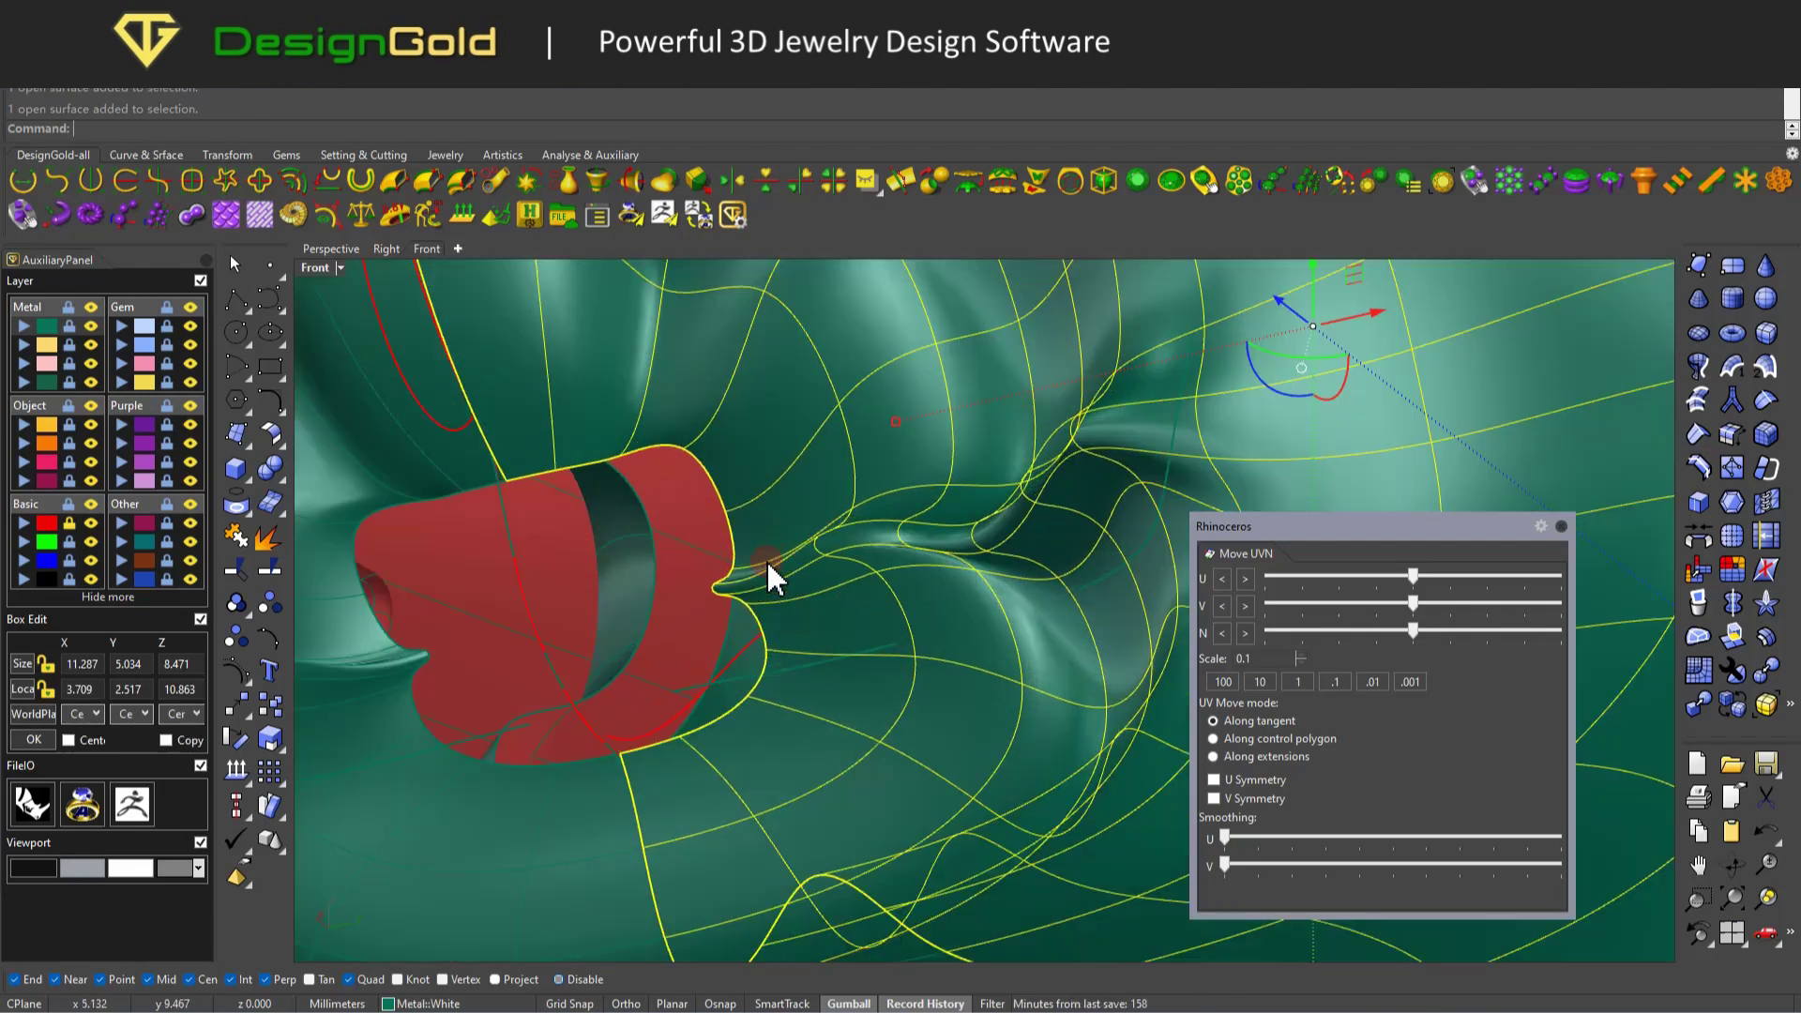
key("F10")
right_click_drag(789, 563, 882, 536)
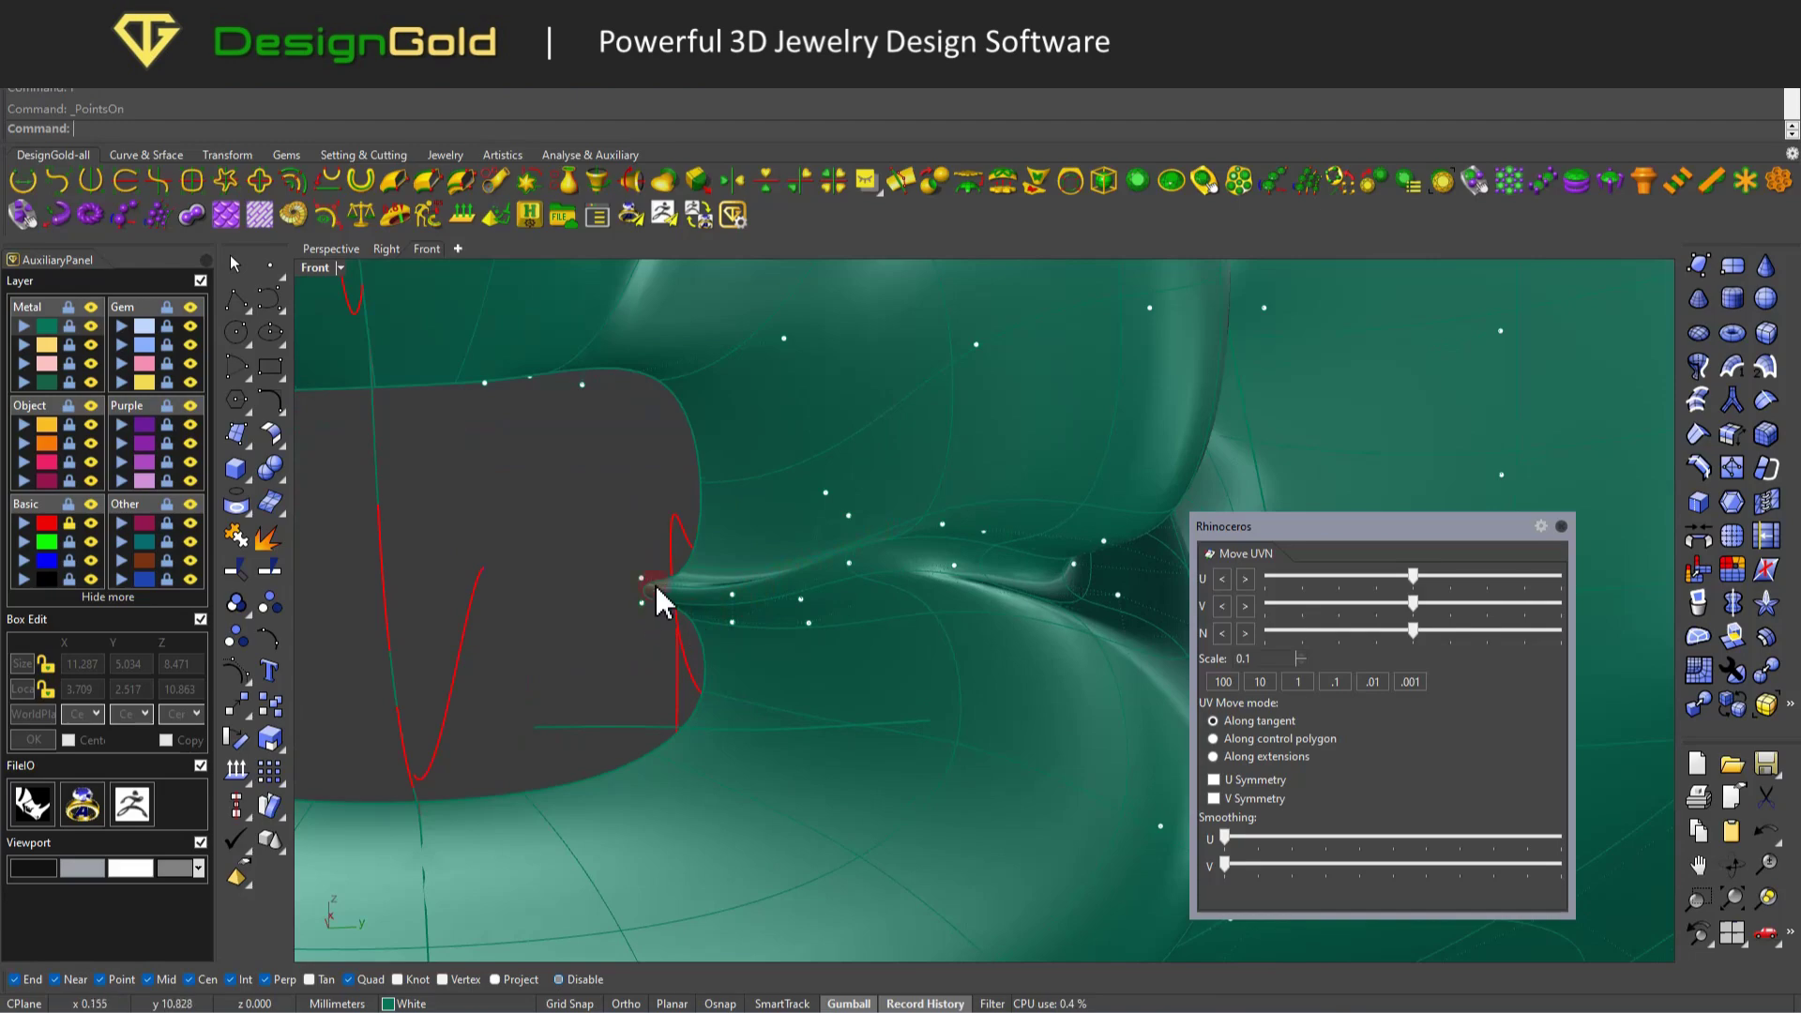
scroll(696, 612, "down", 10)
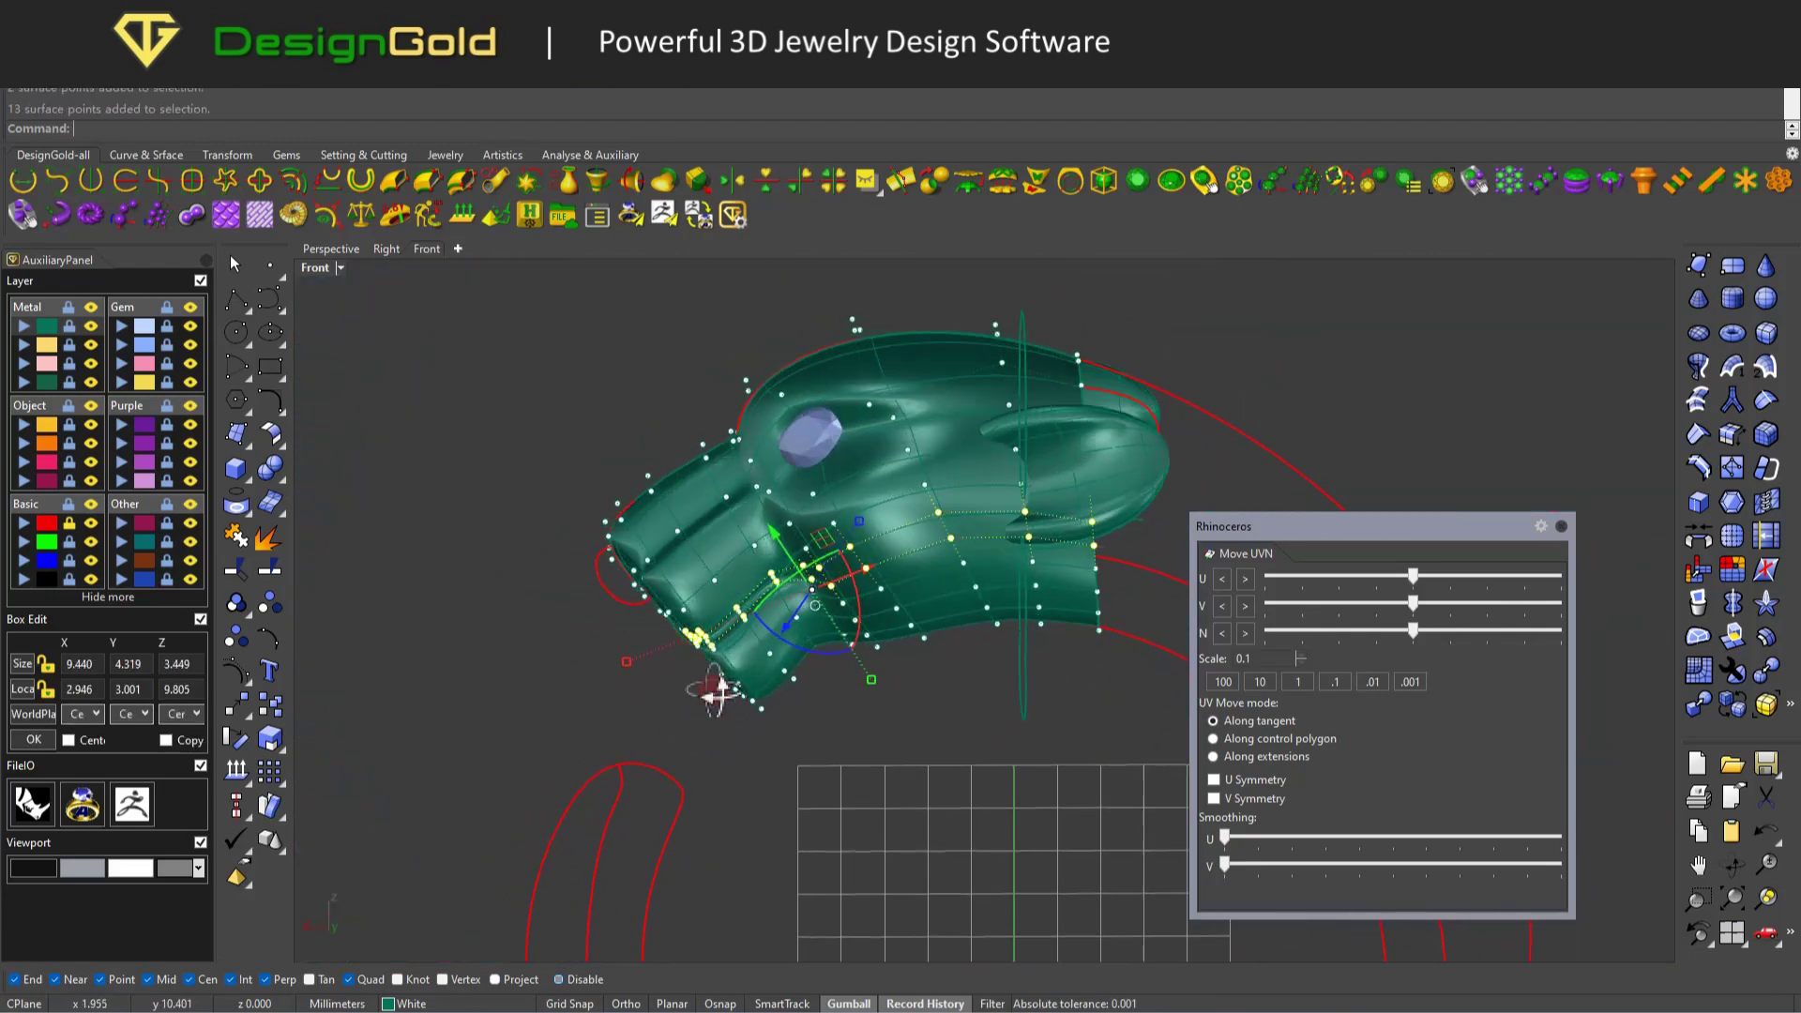
scroll(844, 647, "up", 8)
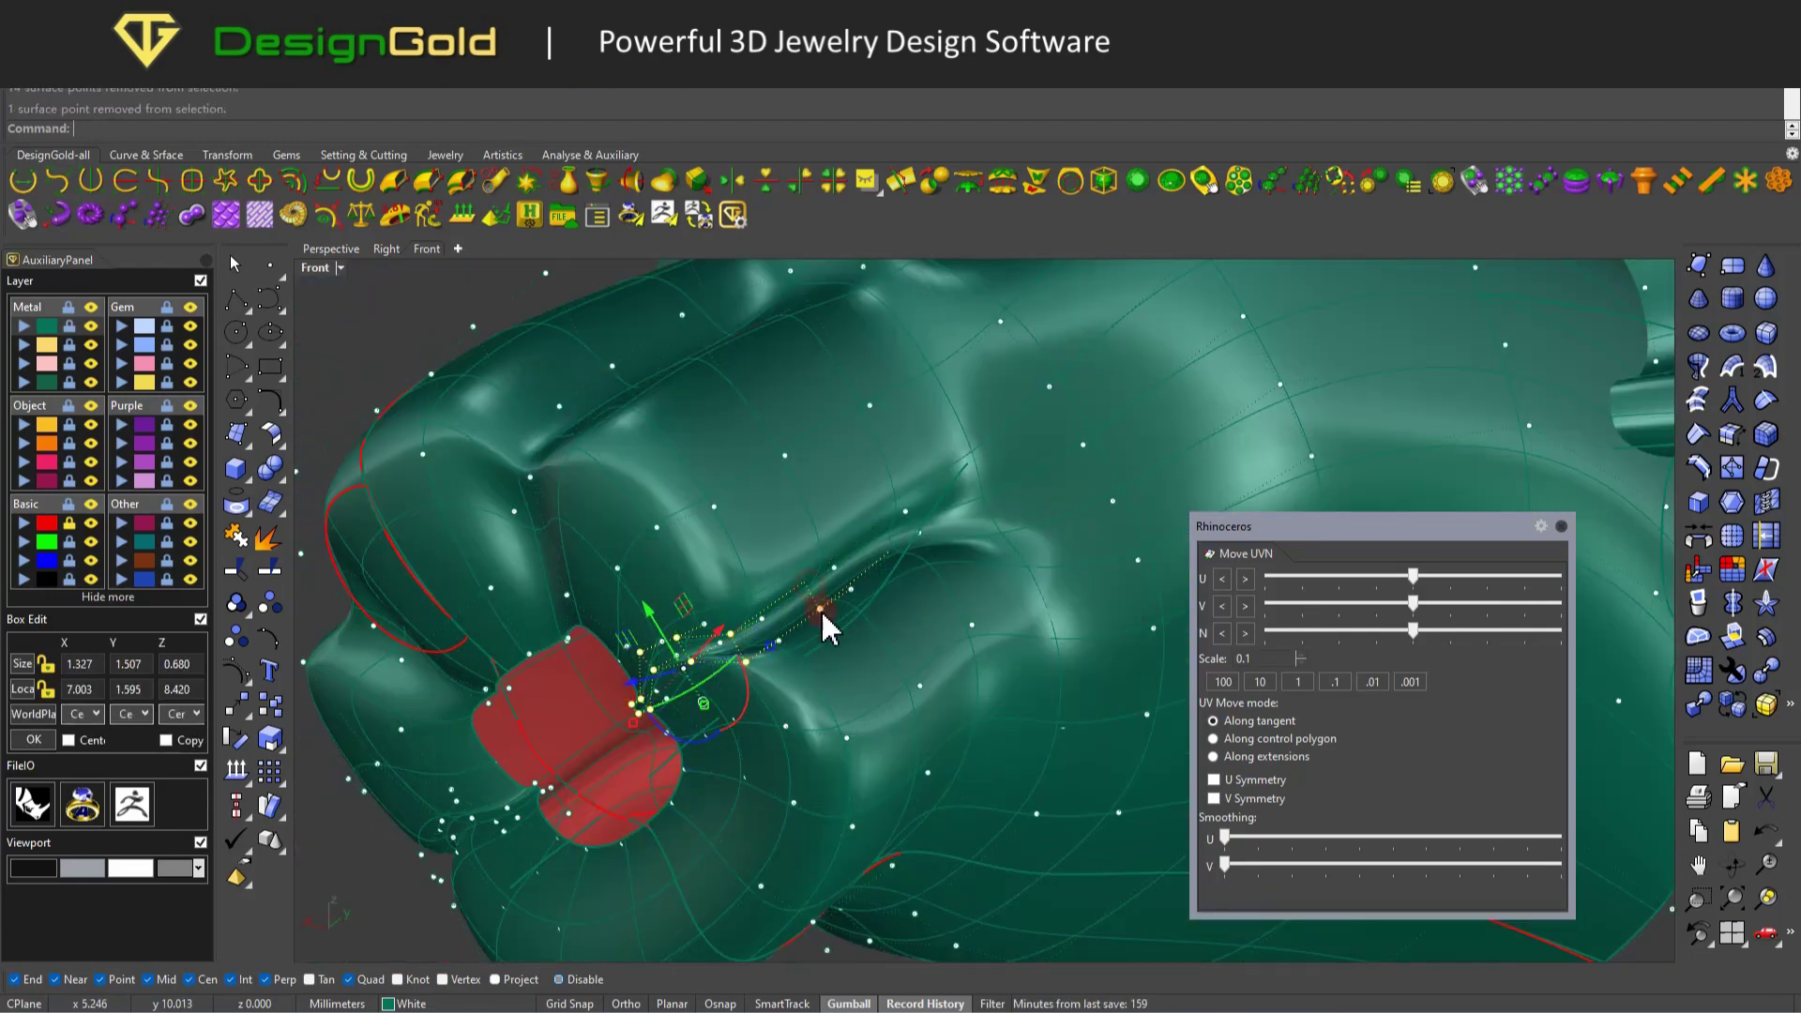
left_click(820, 605, "ctrl")
Try smoothing the selected mouth-corner points in the U direction with Move UVN.
scroll(769, 624, "up", 6)
scroll(789, 694, "down", 6)
left_click_drag(1290, 853, 1287, 859)
scroll(709, 722, "up", 6)
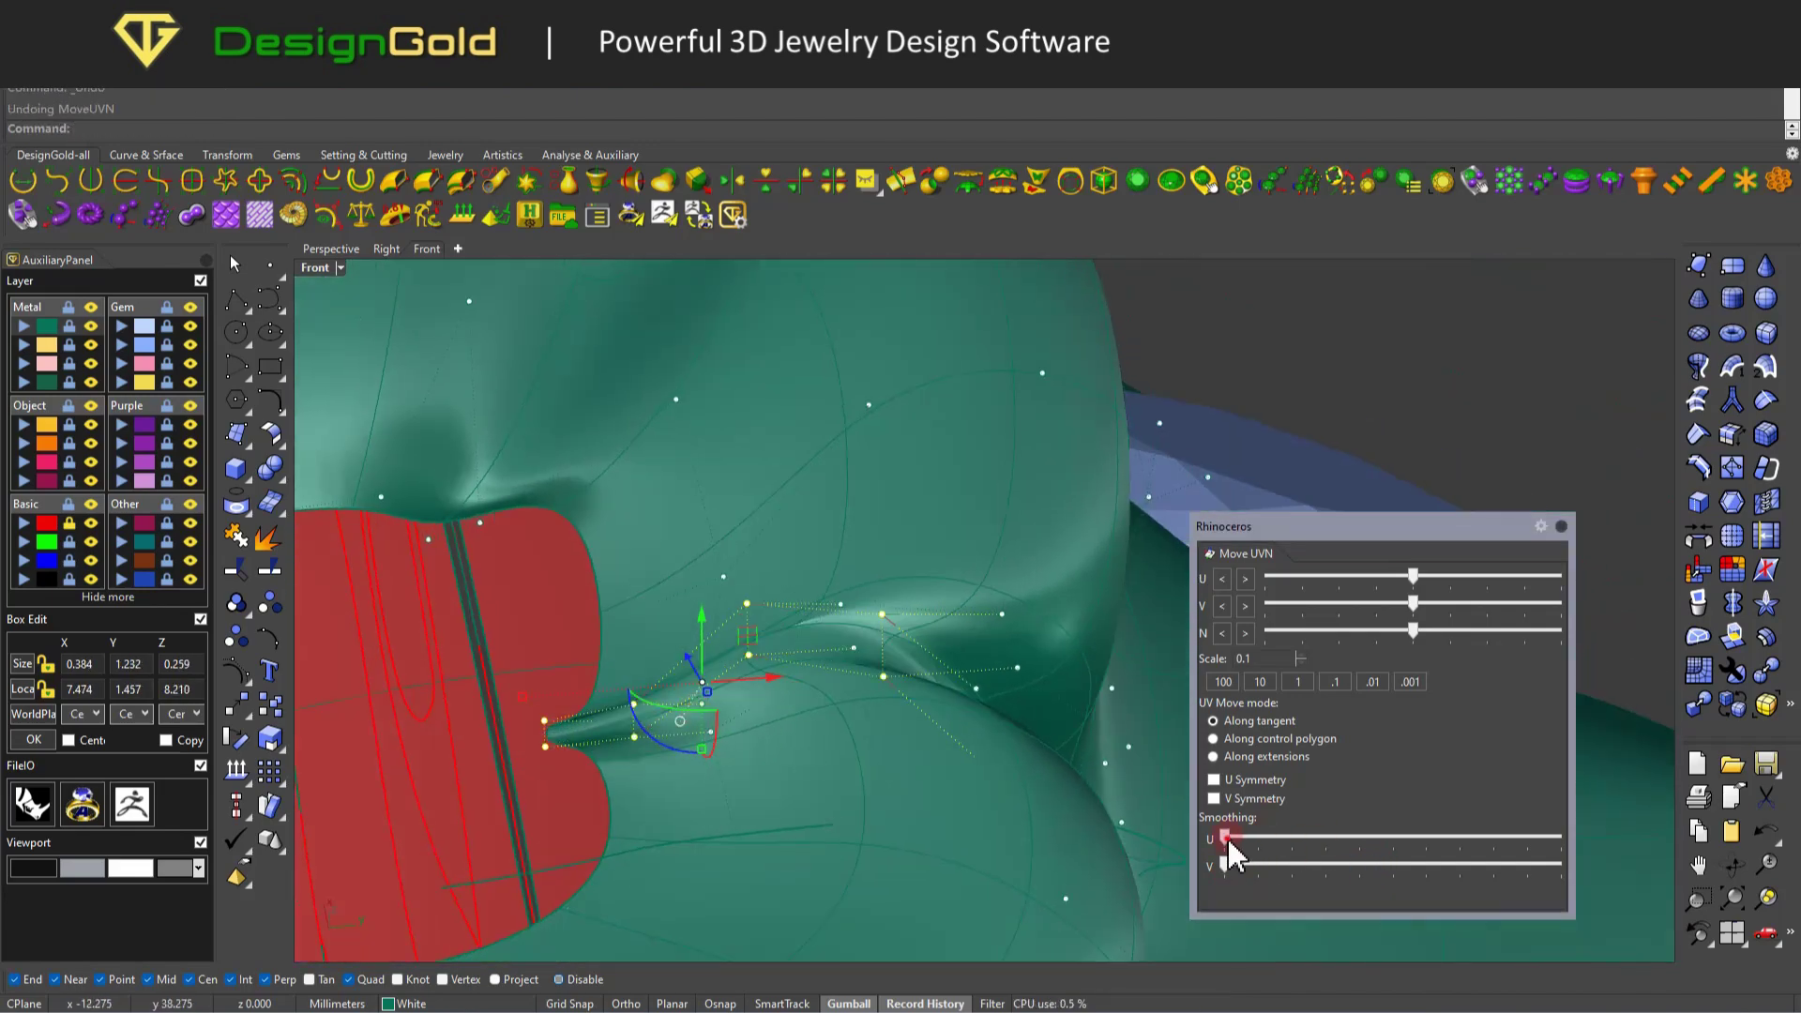
key("ctrl+z")
scroll(868, 723, "down", 6)
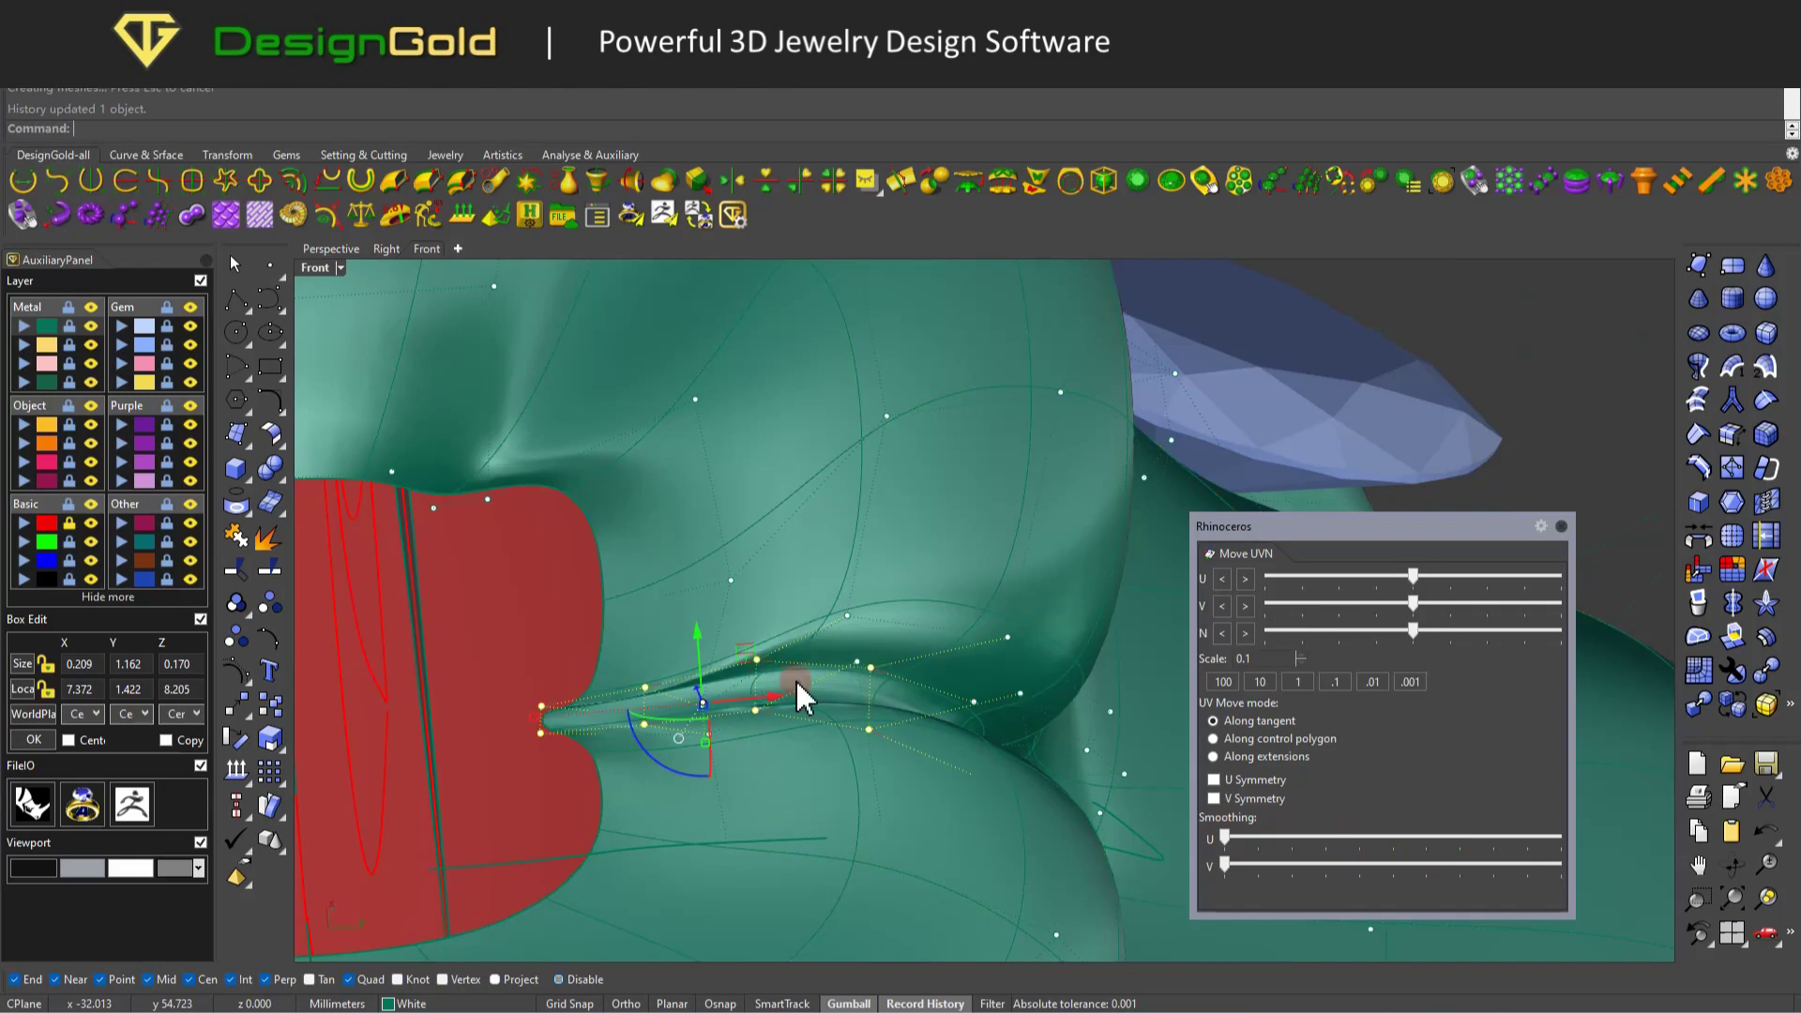
Smooth the selected mouth-crease points with Move UVN to soften the lip line.
left_click_drag(1246, 859, 1365, 841)
scroll(786, 699, "up", 6)
scroll(786, 699, "down", 6)
left_click_drag(1231, 861, 1376, 870)
scroll(792, 723, "up", 8)
scroll(673, 695, "up", 3)
Select the two innermost points at the mouth corner and move them to adjust the lip crease's end.
left_click(671, 696)
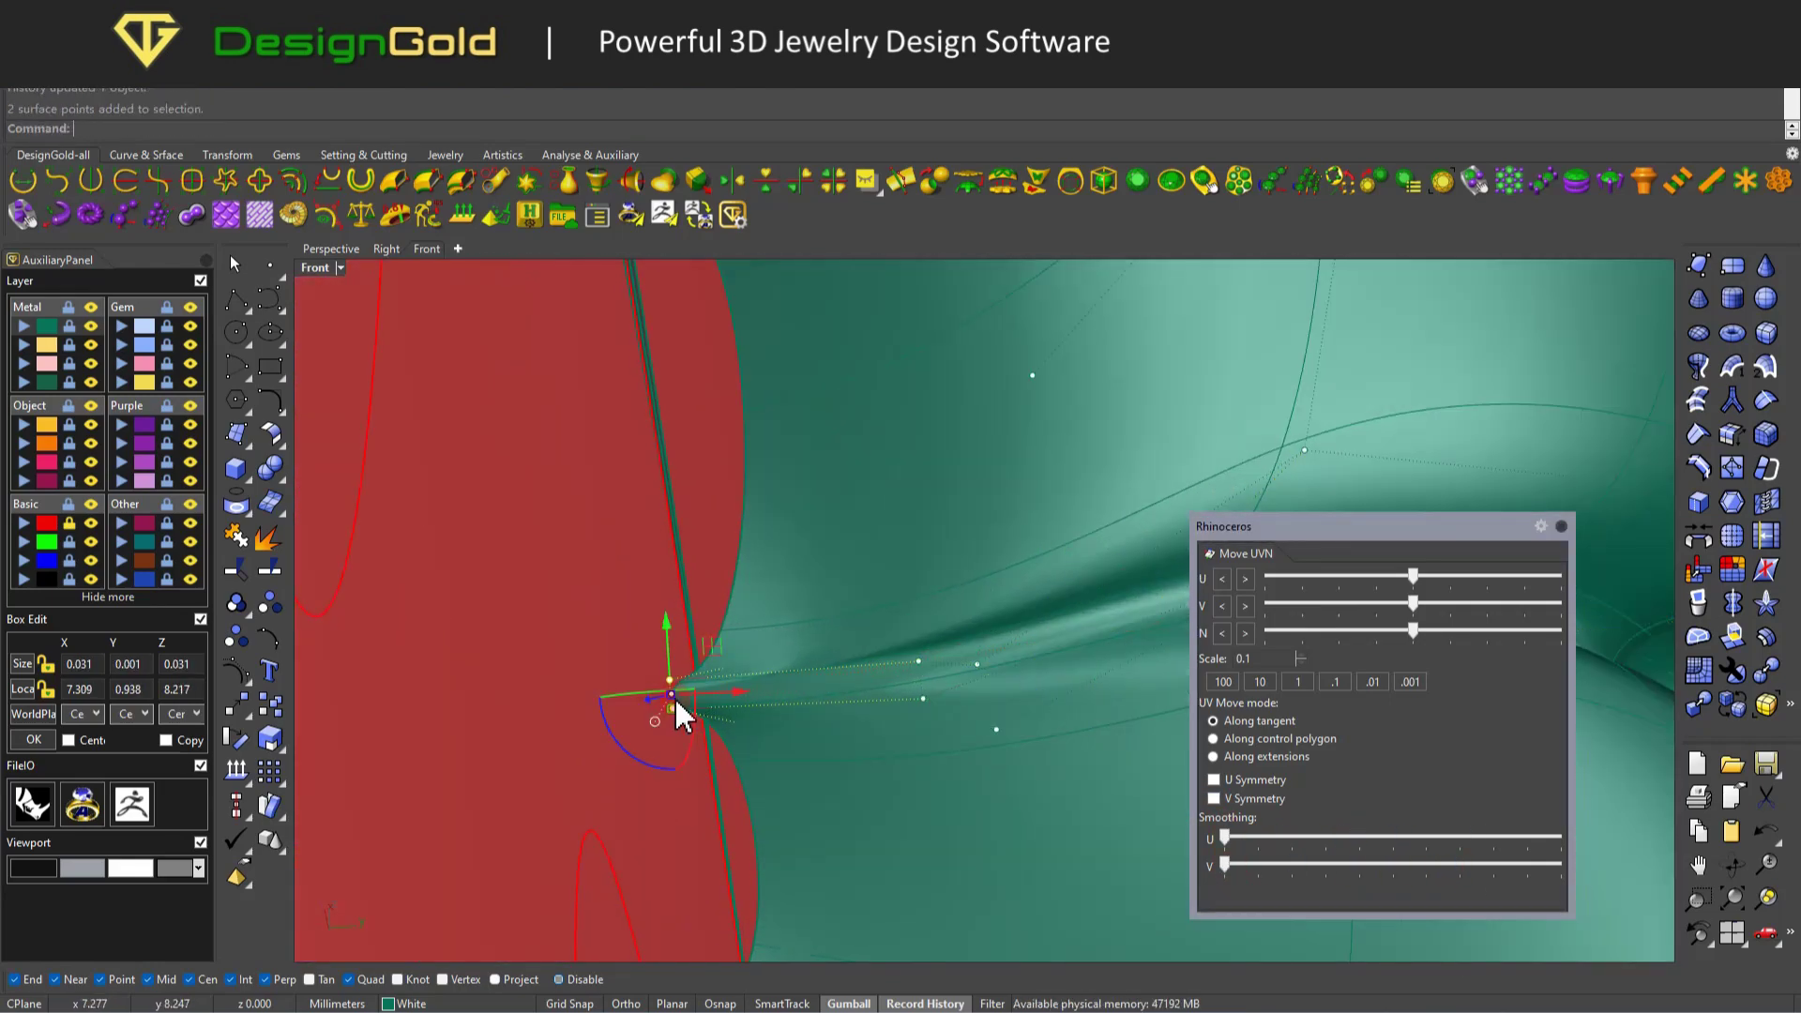
mouse_move(762, 694)
left_mouse_down()
mouse_move(834, 718)
mouse_move(972, 694)
mouse_move(957, 691)
mouse_move(953, 736)
mouse_move(982, 748)
mouse_move(728, 689)
left_mouse_up()
scroll(705, 694, "down", 5)
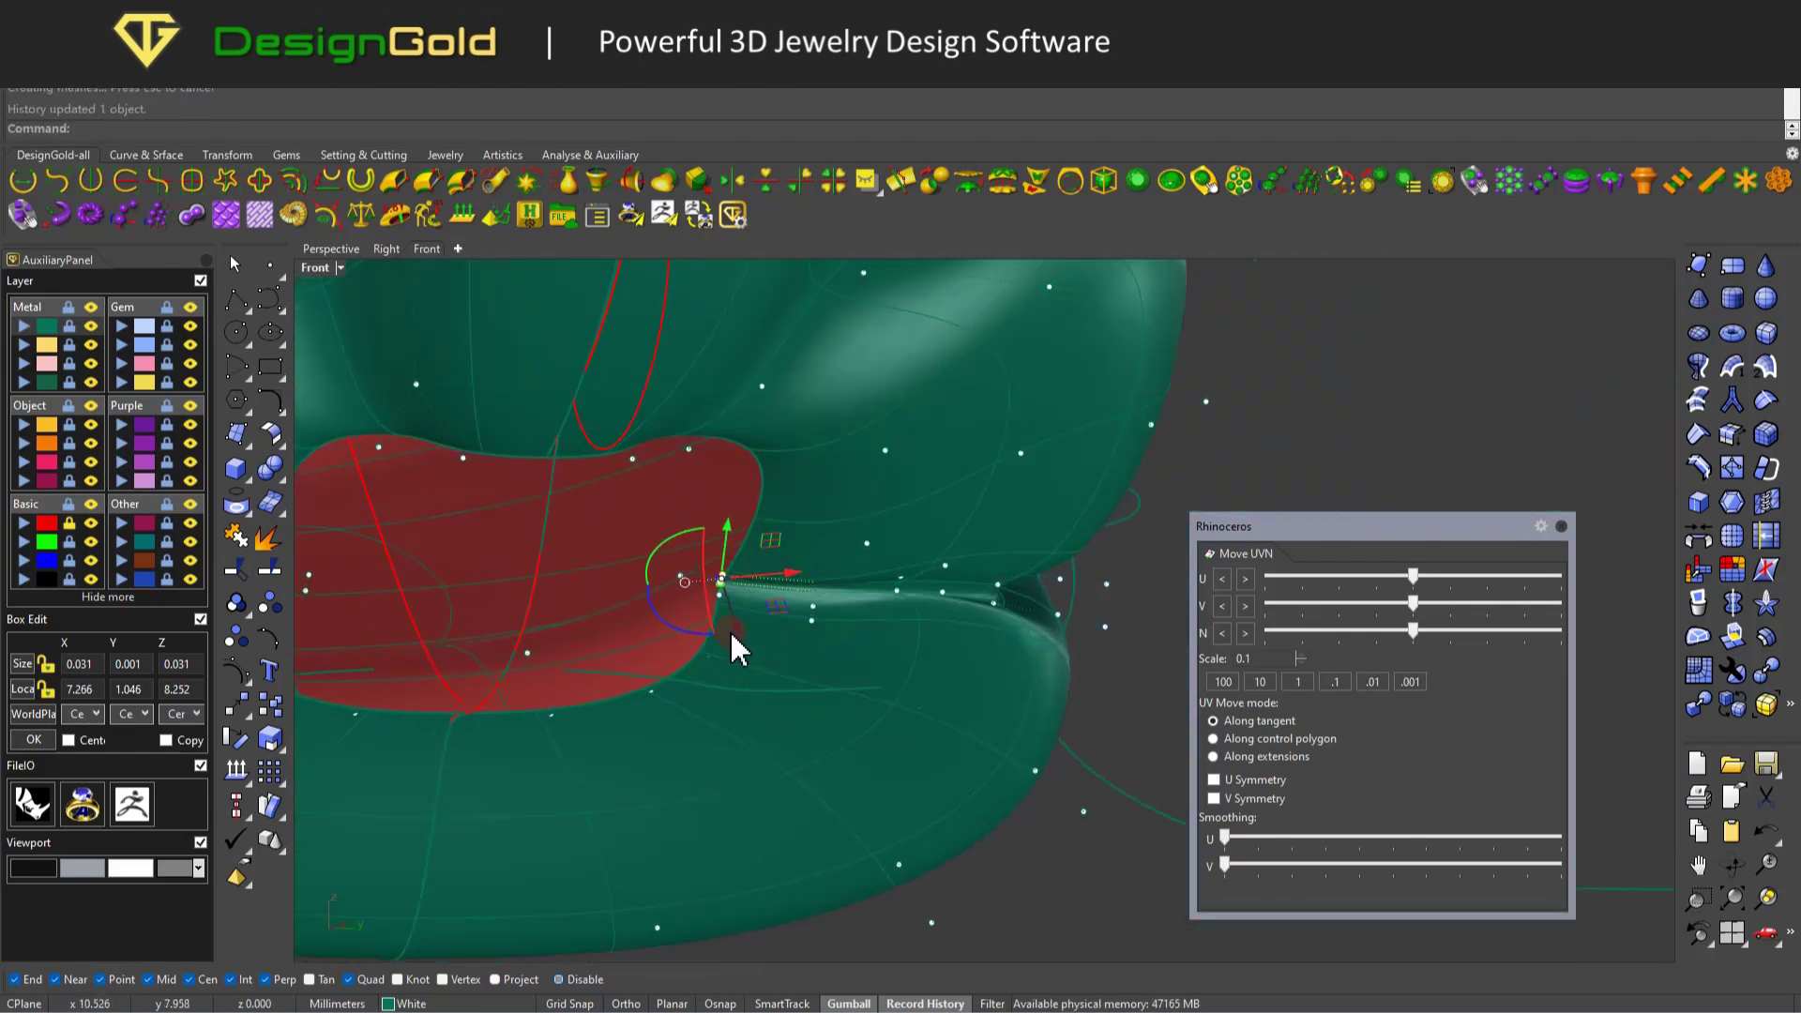
scroll(784, 631, "down", 4)
Show the half head's control points and move the upper-lip and opening-edge points to reshape the mouth opening's upper corner.
left_click(650, 589)
key("F10")
scroll(679, 467, "up", 3)
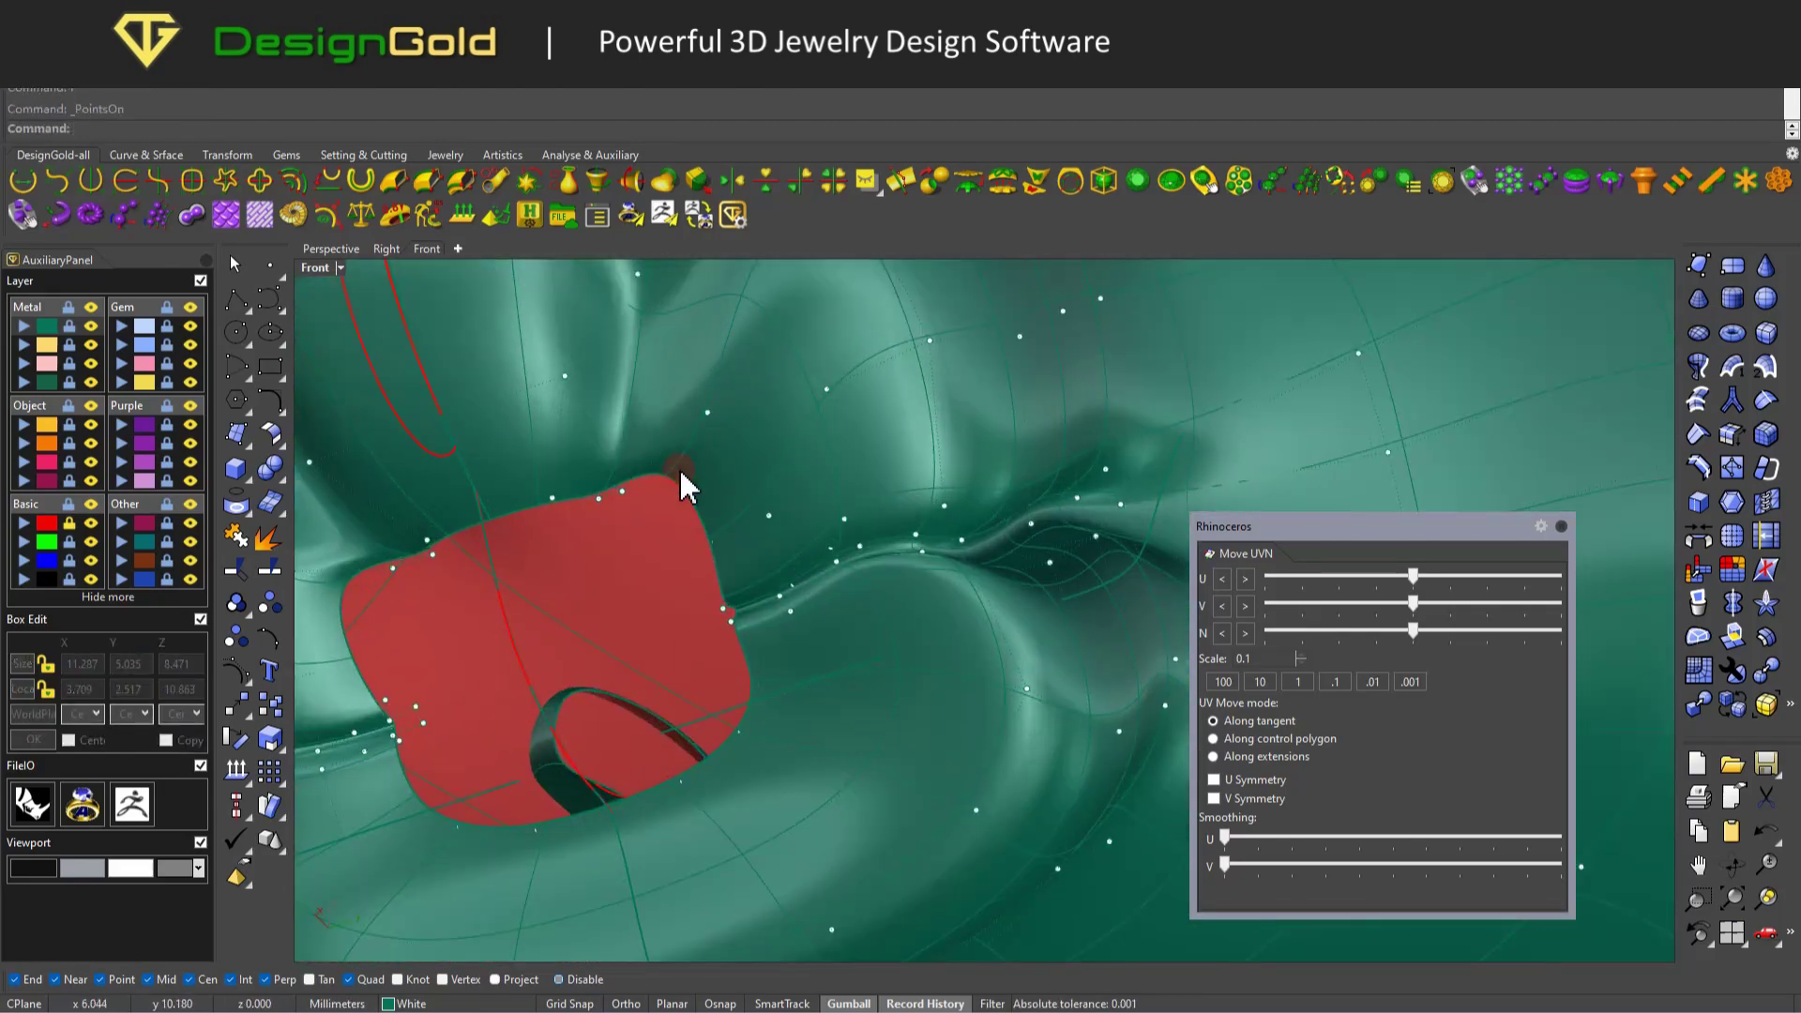
scroll(707, 487, "down", 3)
left_click(708, 391)
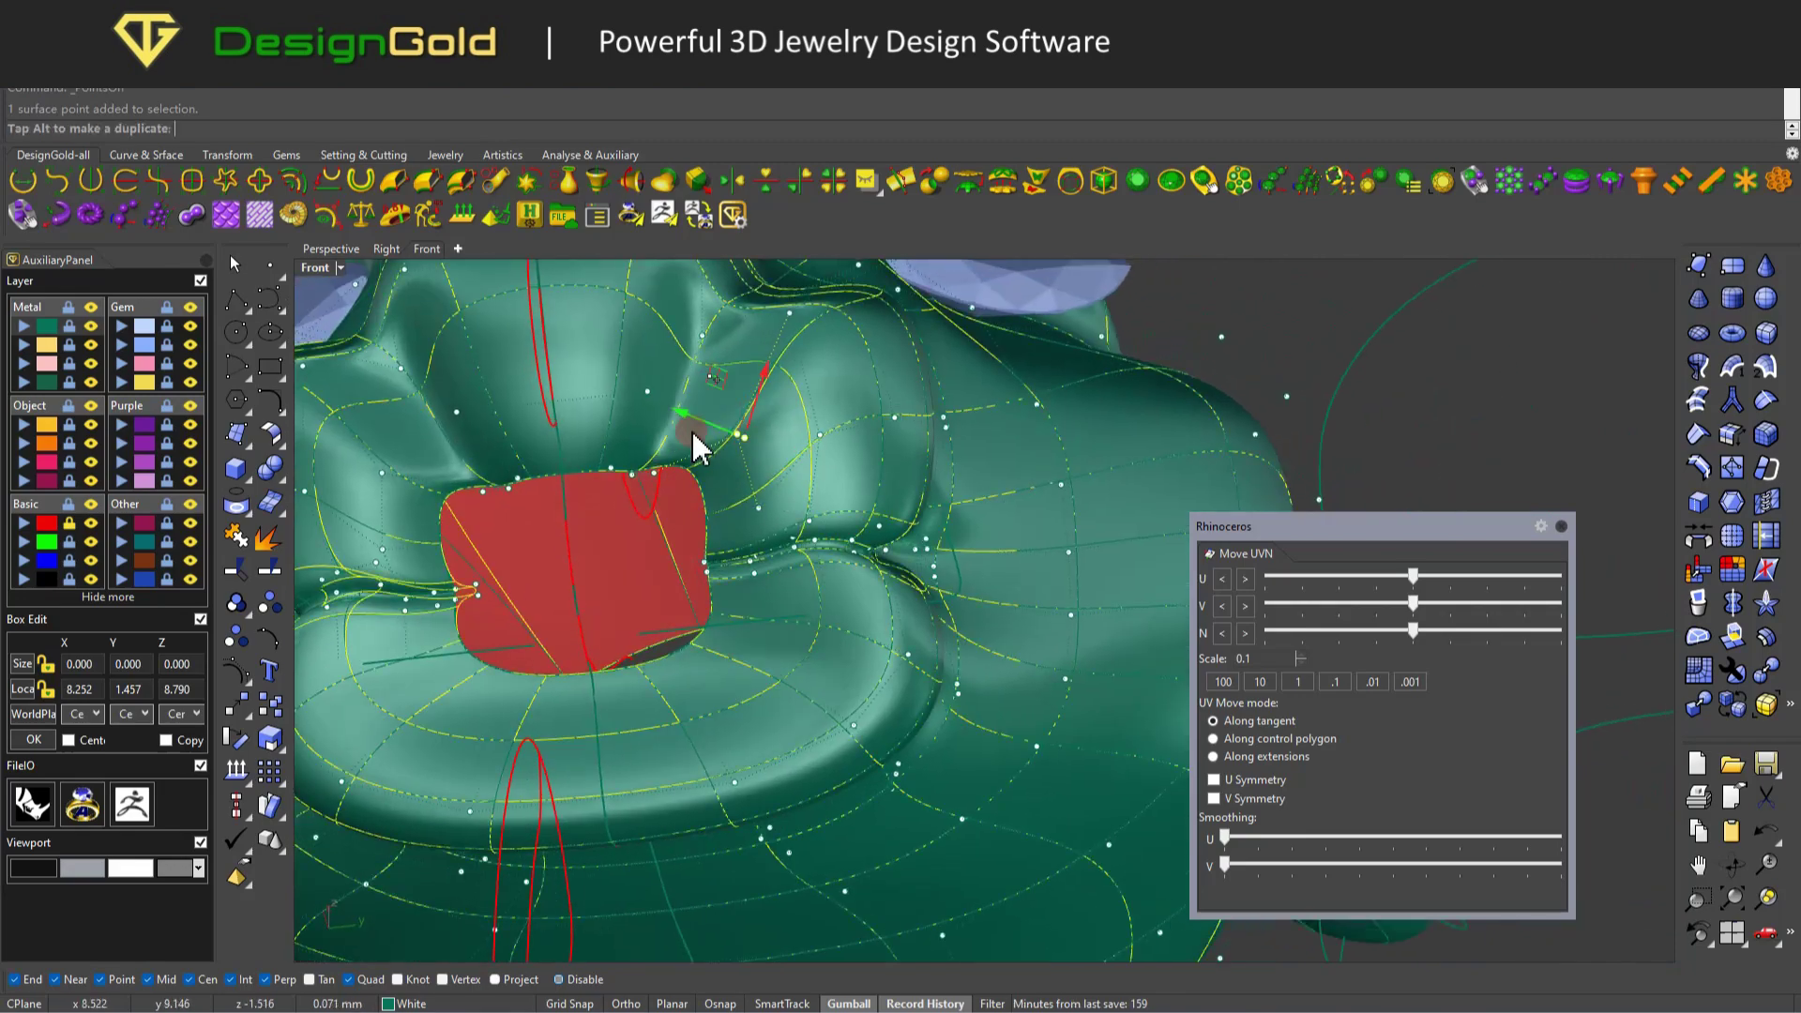
scroll(696, 469, "up", 3)
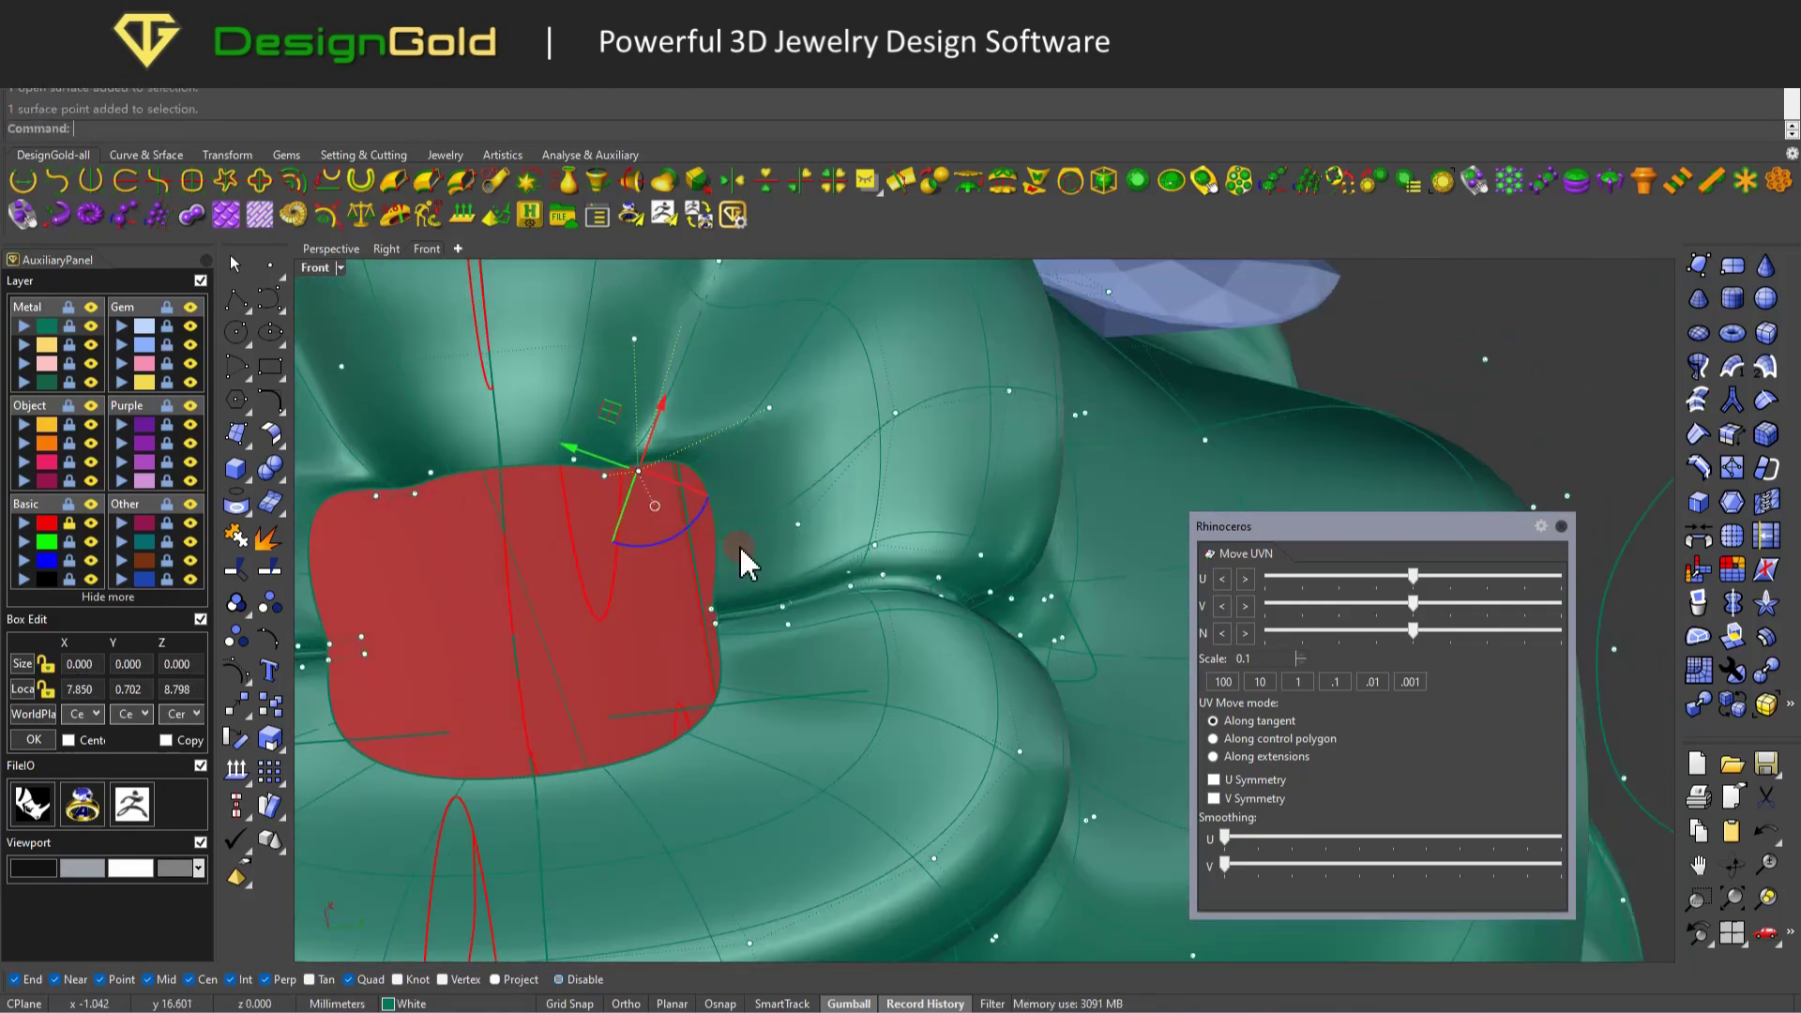
left_click(741, 542)
left_click(739, 535, "shift")
scroll(717, 459, "up", 2)
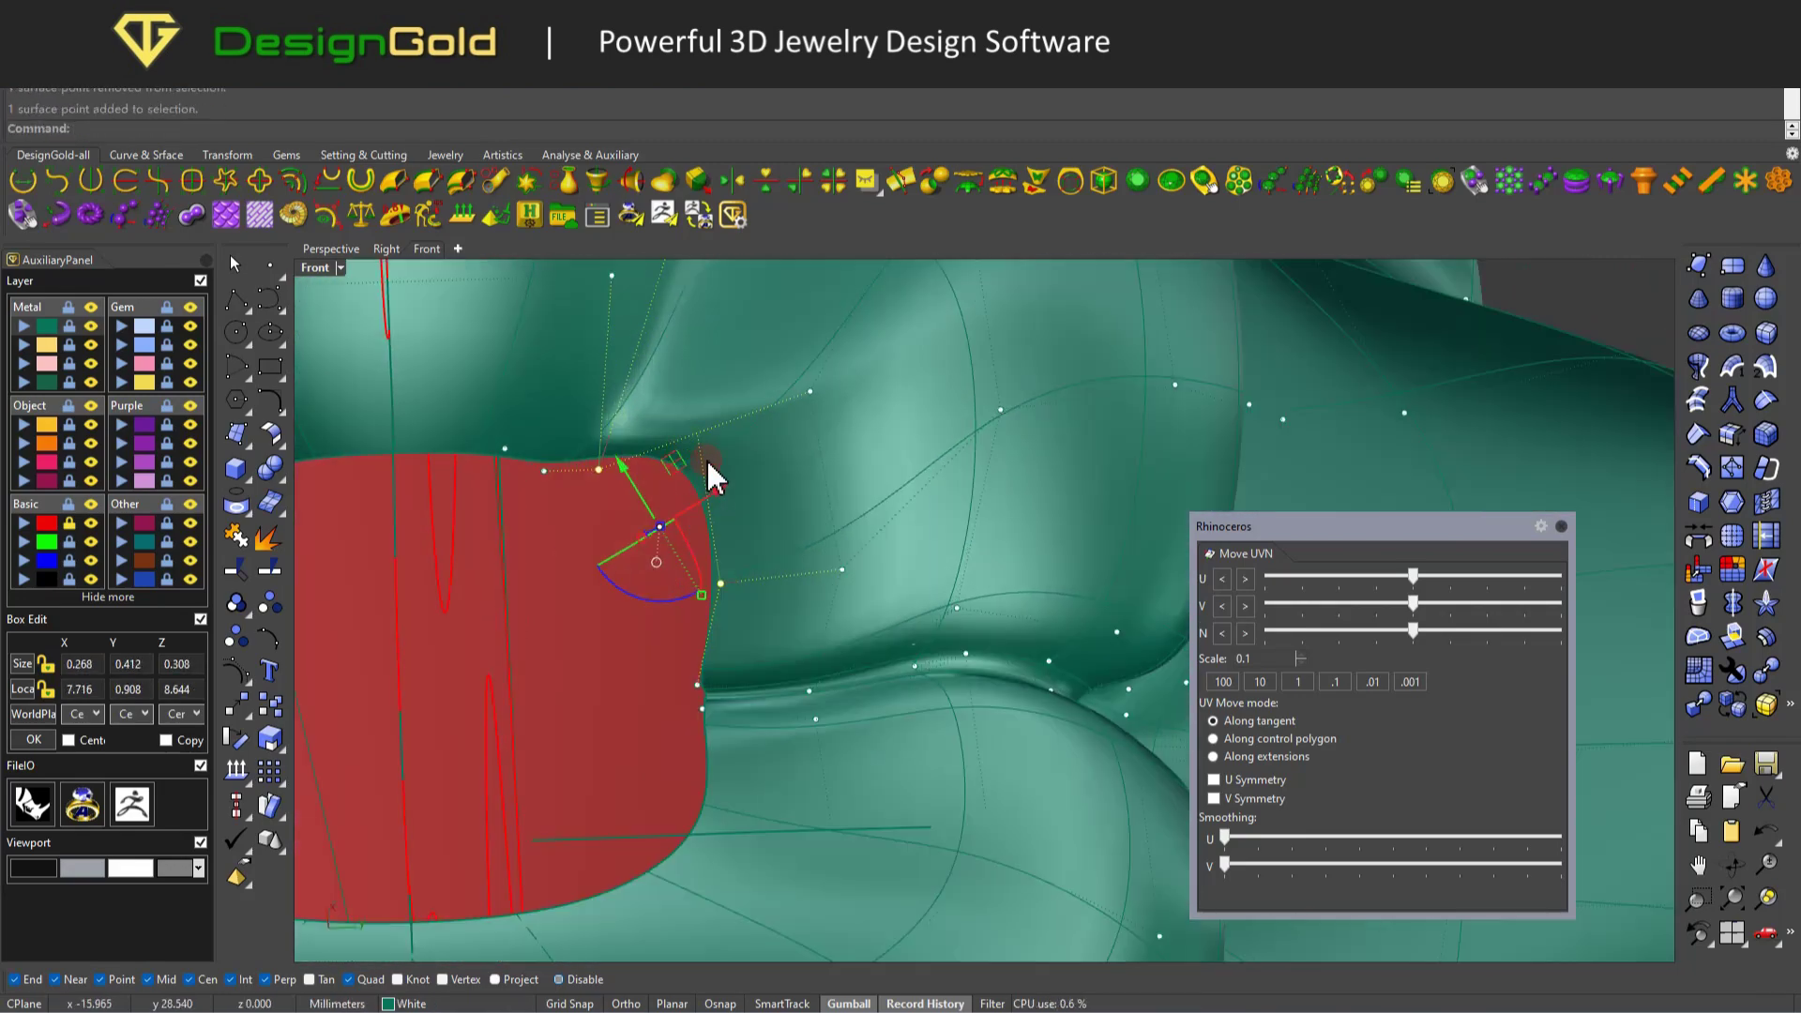
left_click_drag(700, 443, 664, 469)
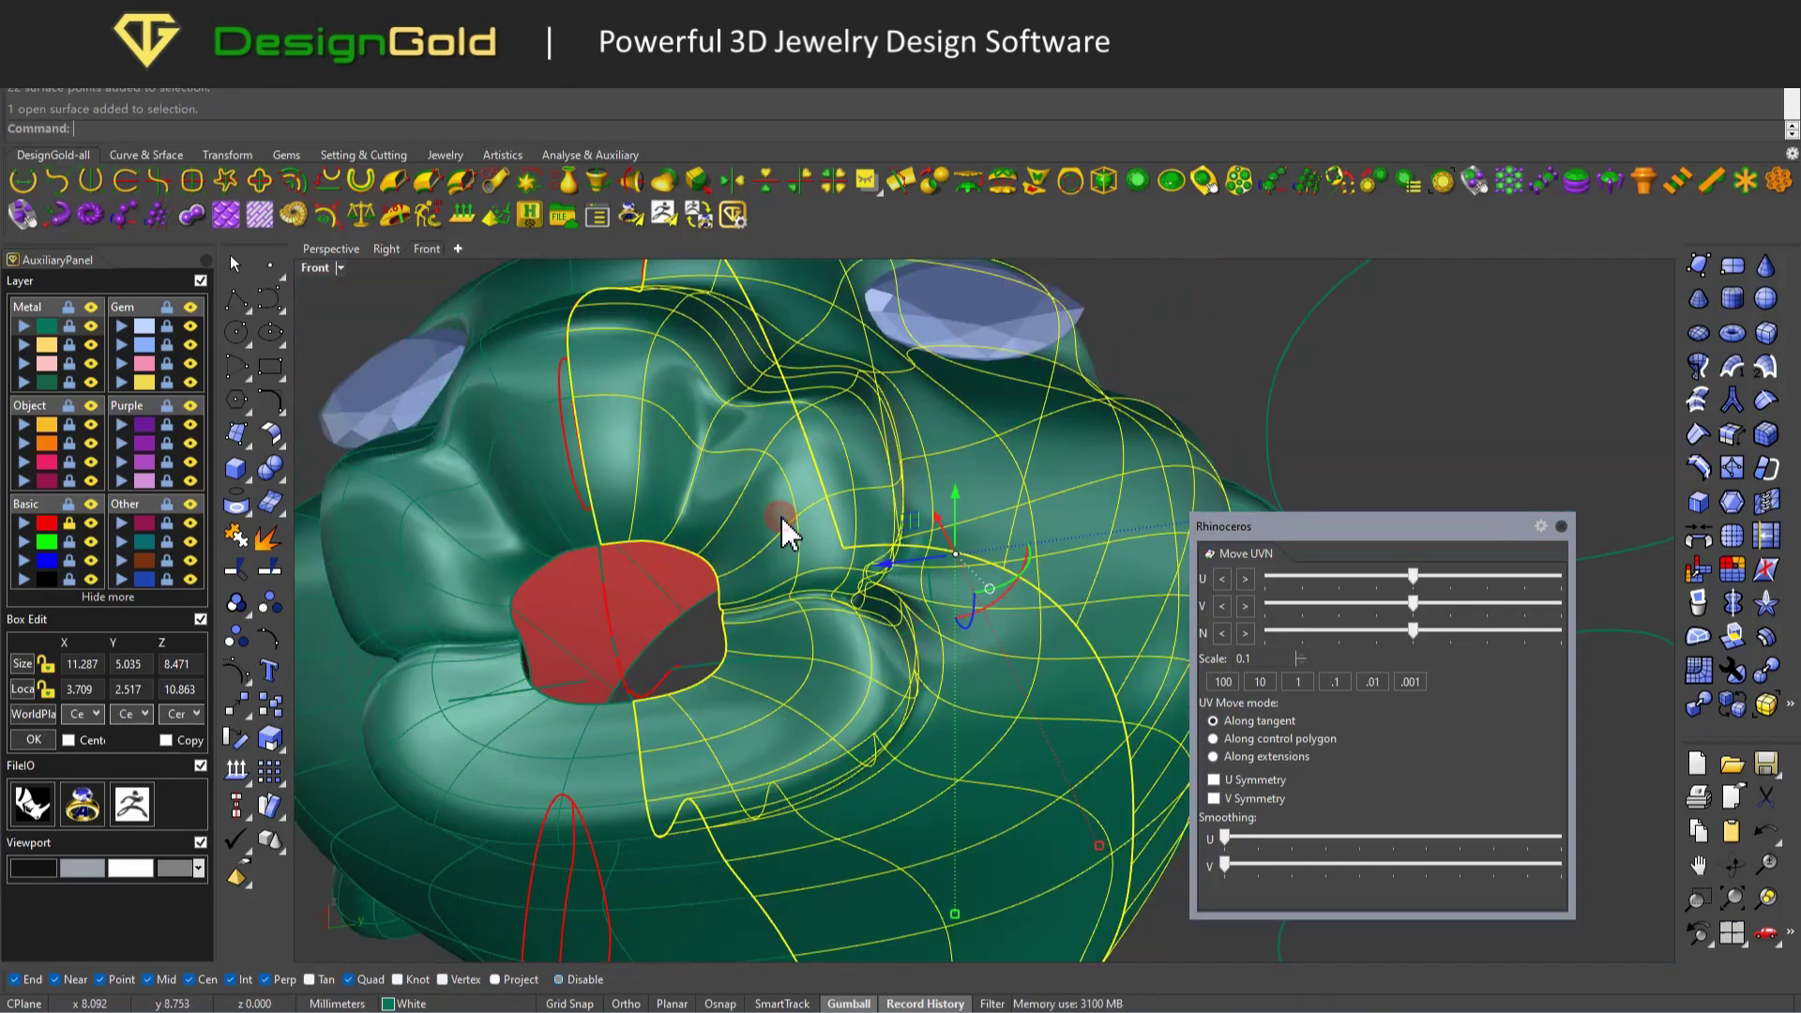
key("F10")
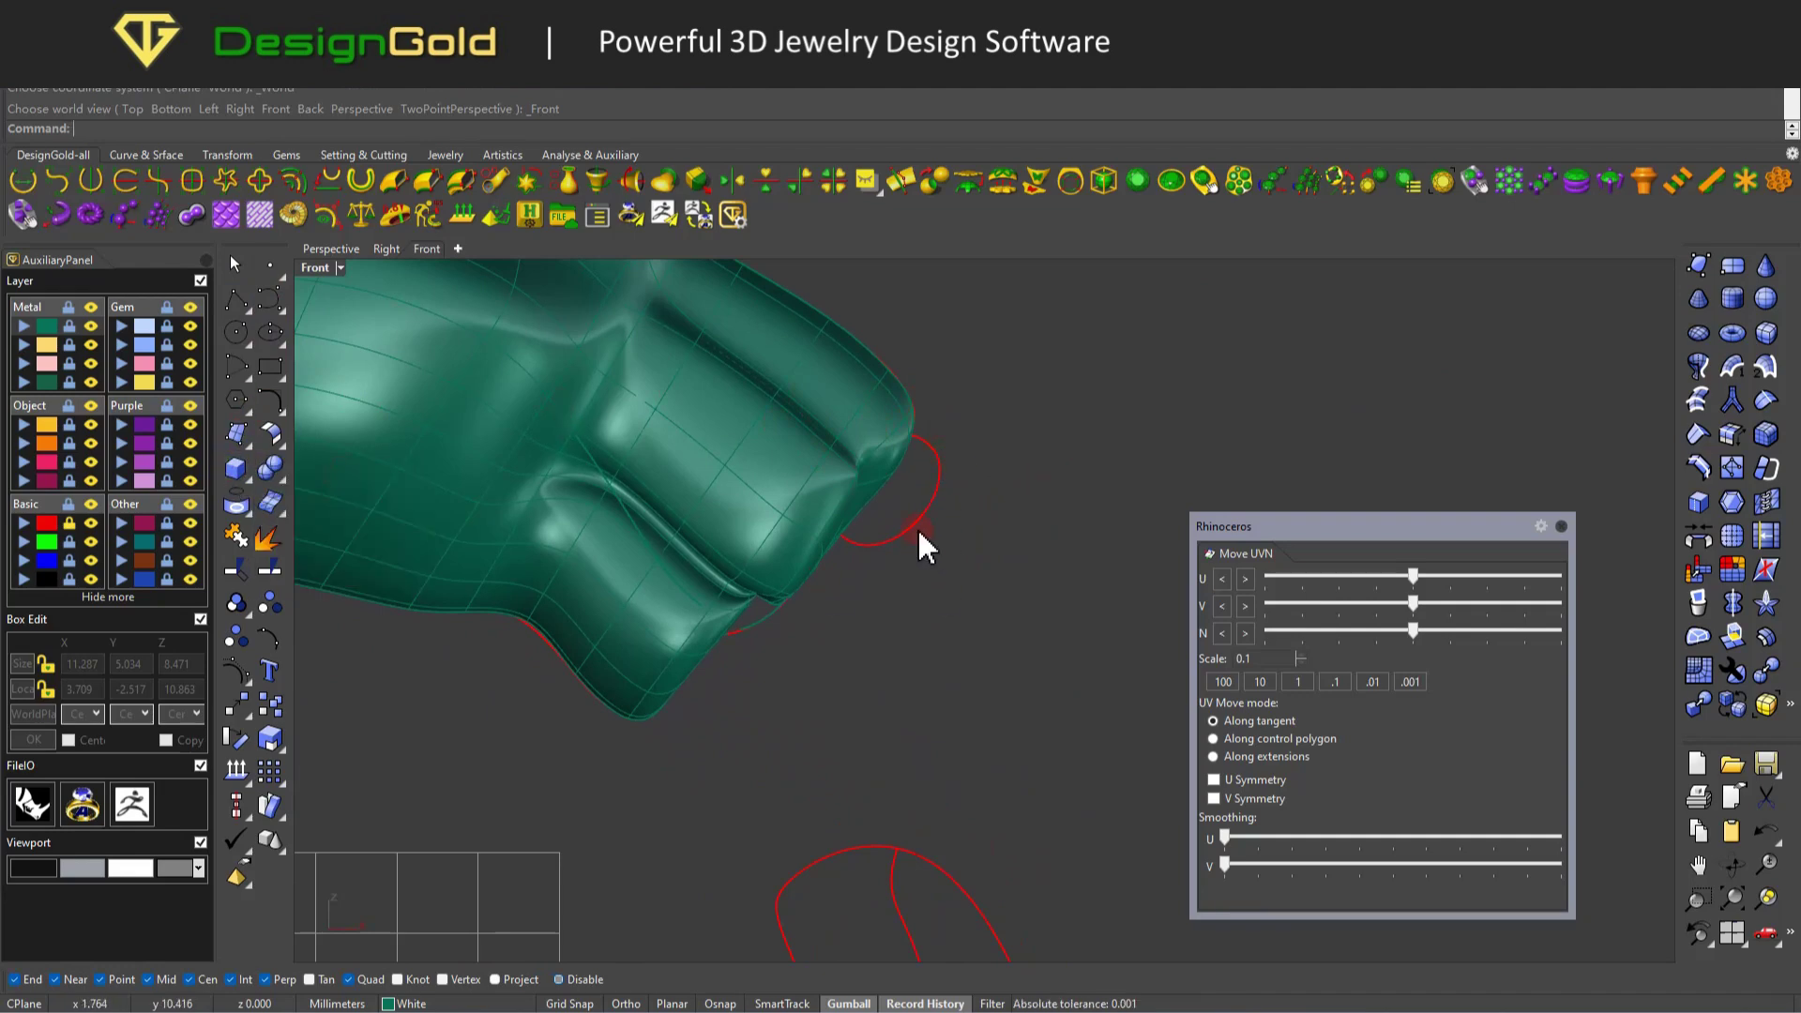
Create a sphere about 1.87 mm in diameter at the muzzle tip and rebuild it with 8 × 8 points, degree 3.
left_click(236, 503)
left_click(977, 514)
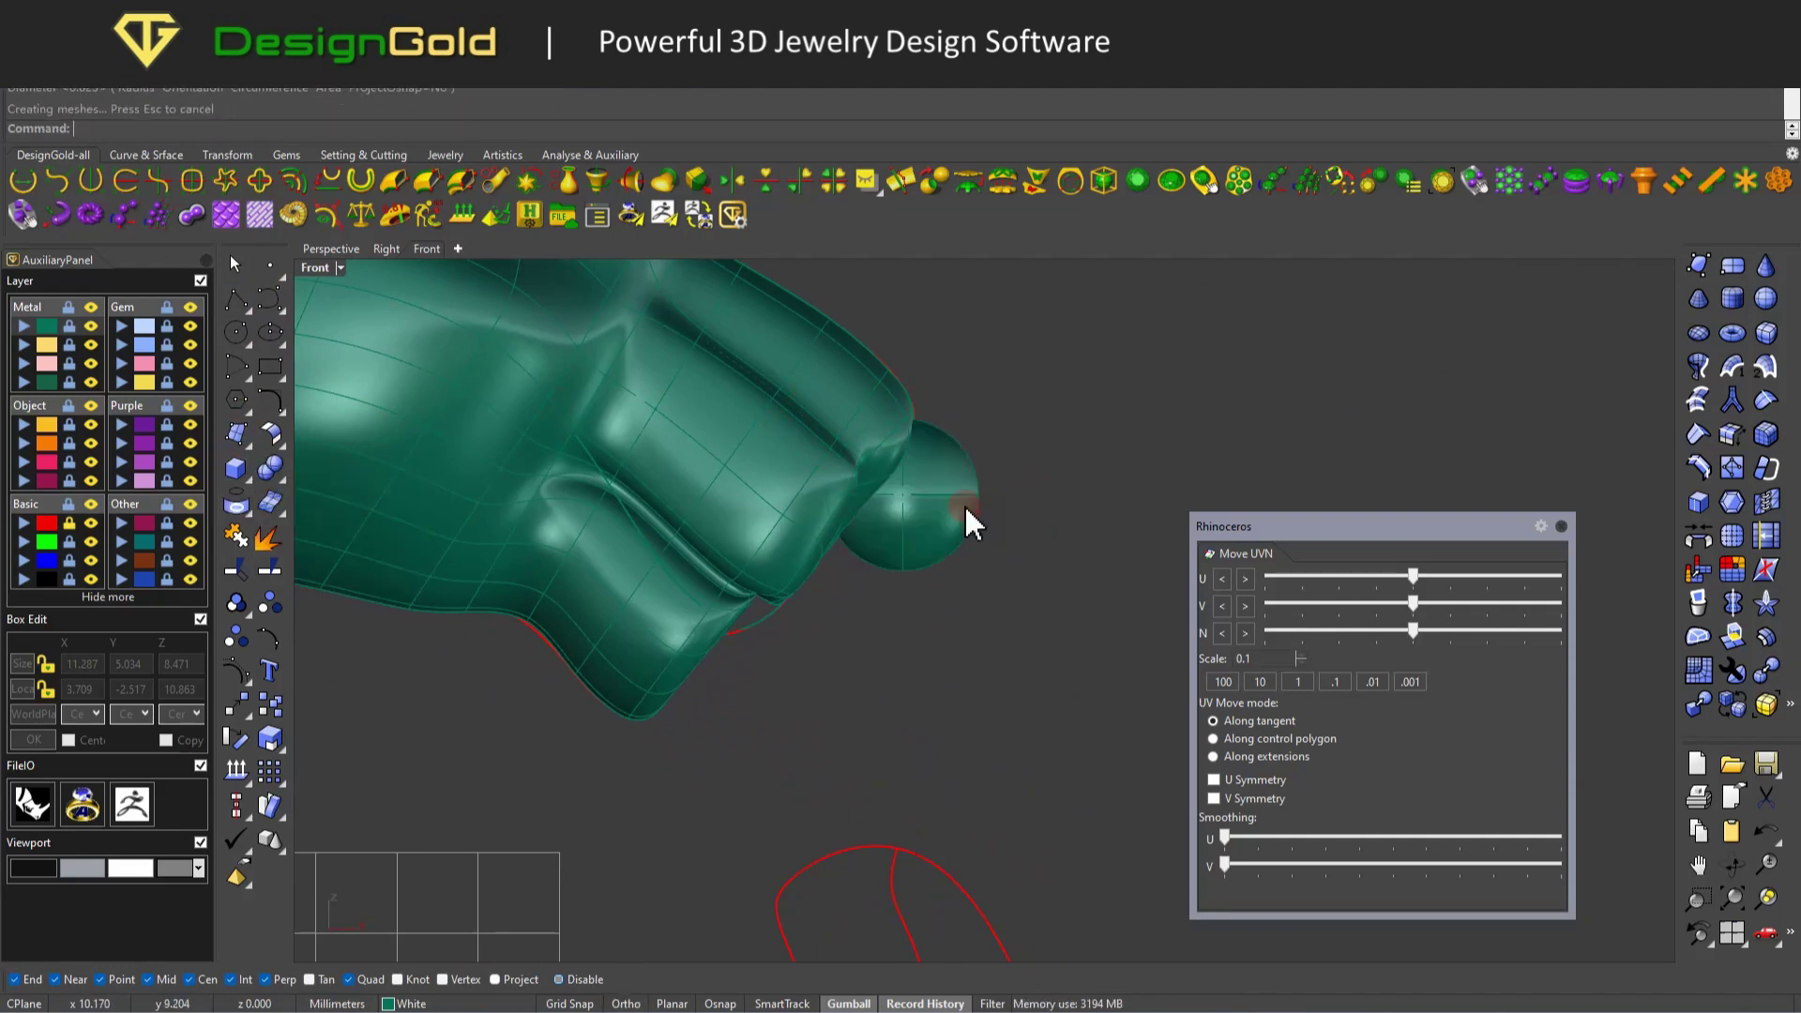
right_click_drag(959, 512, 807, 514)
right_click(807, 514)
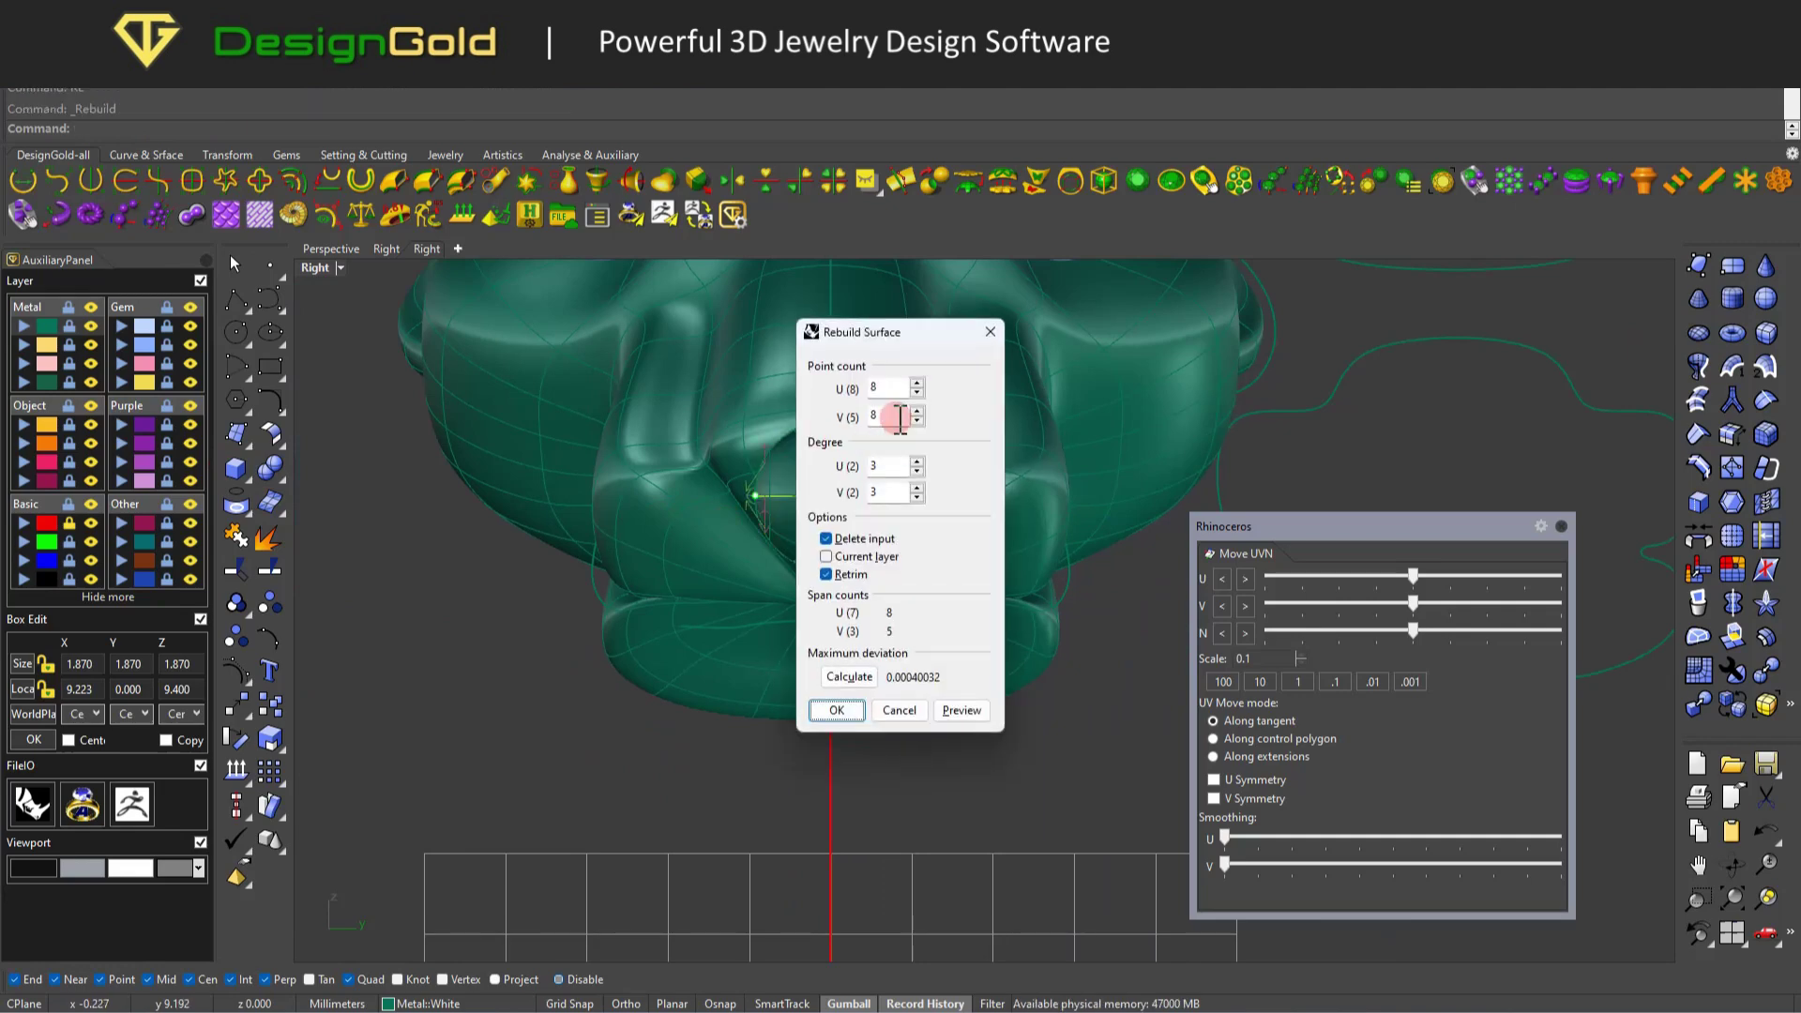
left_click(831, 713)
Rotate the nose sphere in the top view and check its alignment on the centre line in the right view.
key("ctrl+F2")
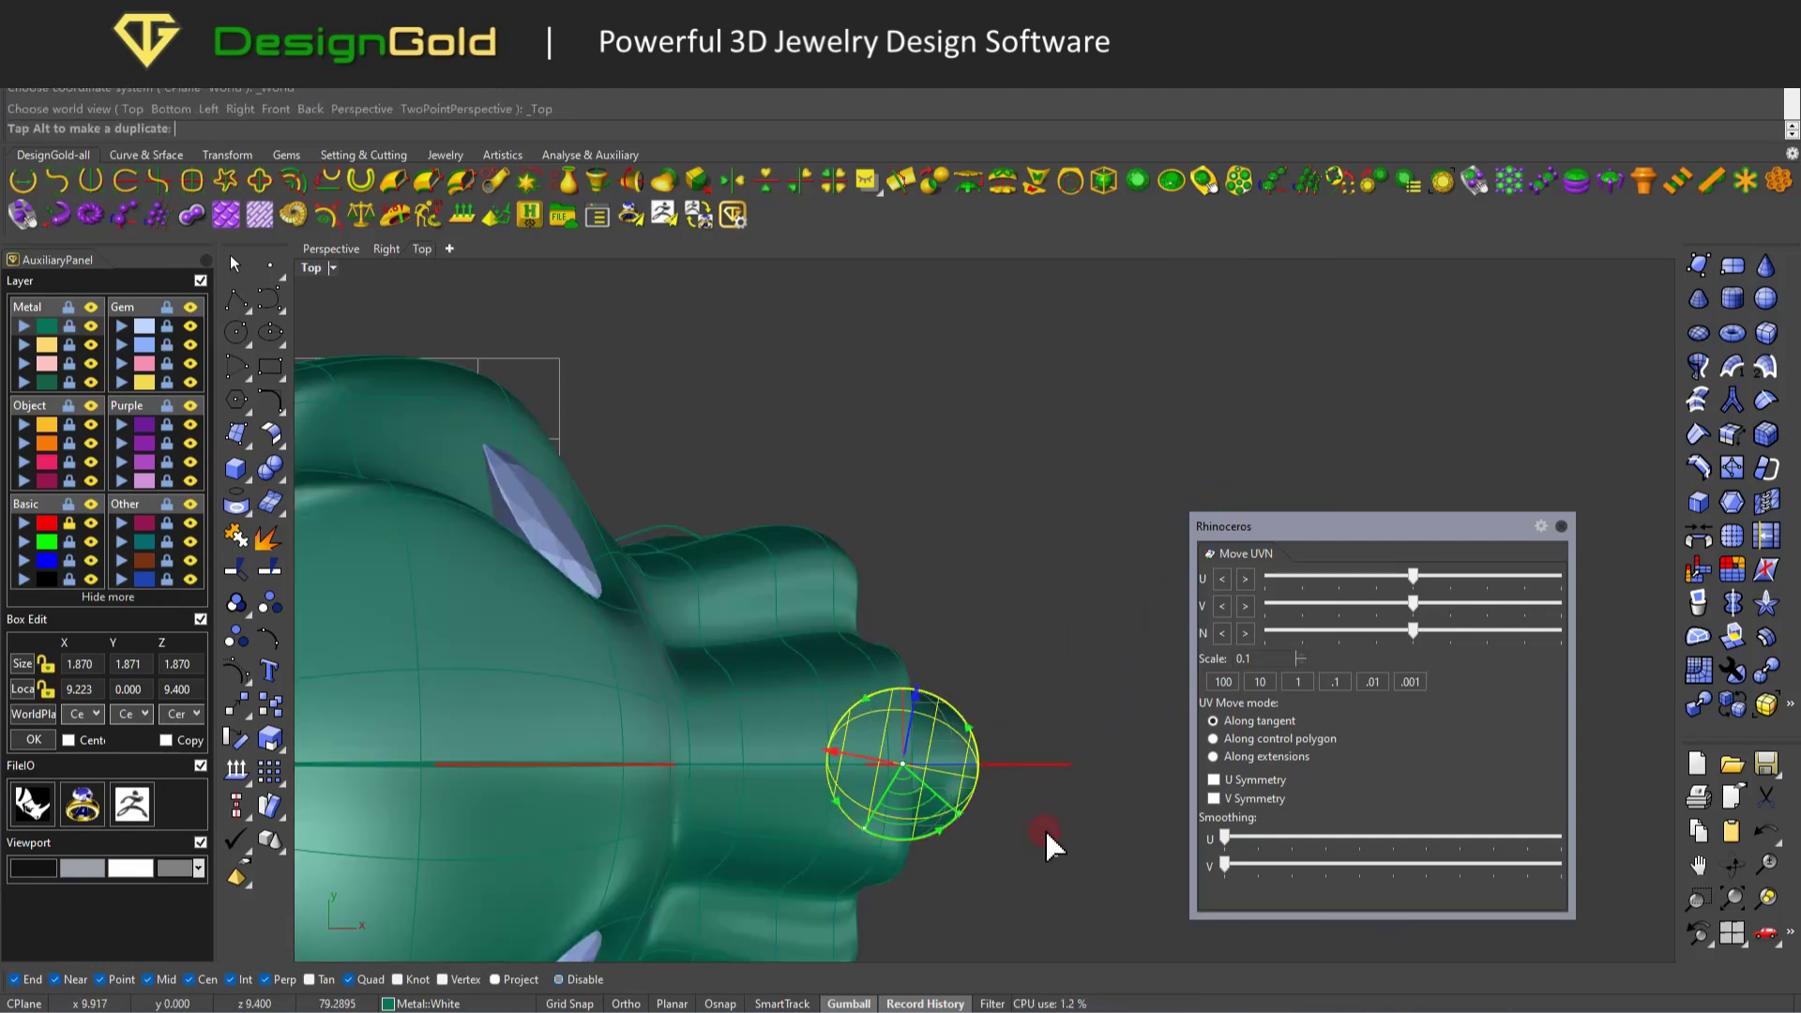
right_click_drag(1034, 833, 976, 693)
key("ctrl+F3")
left_click_drag(820, 596, 819, 625)
Show the nose sphere's control points, scale the lower ones inward into a tapered base, and adjust the upper ones.
key("F10")
left_click(757, 600)
scroll(737, 611, "up", 2)
left_click_drag(943, 544, 778, 594)
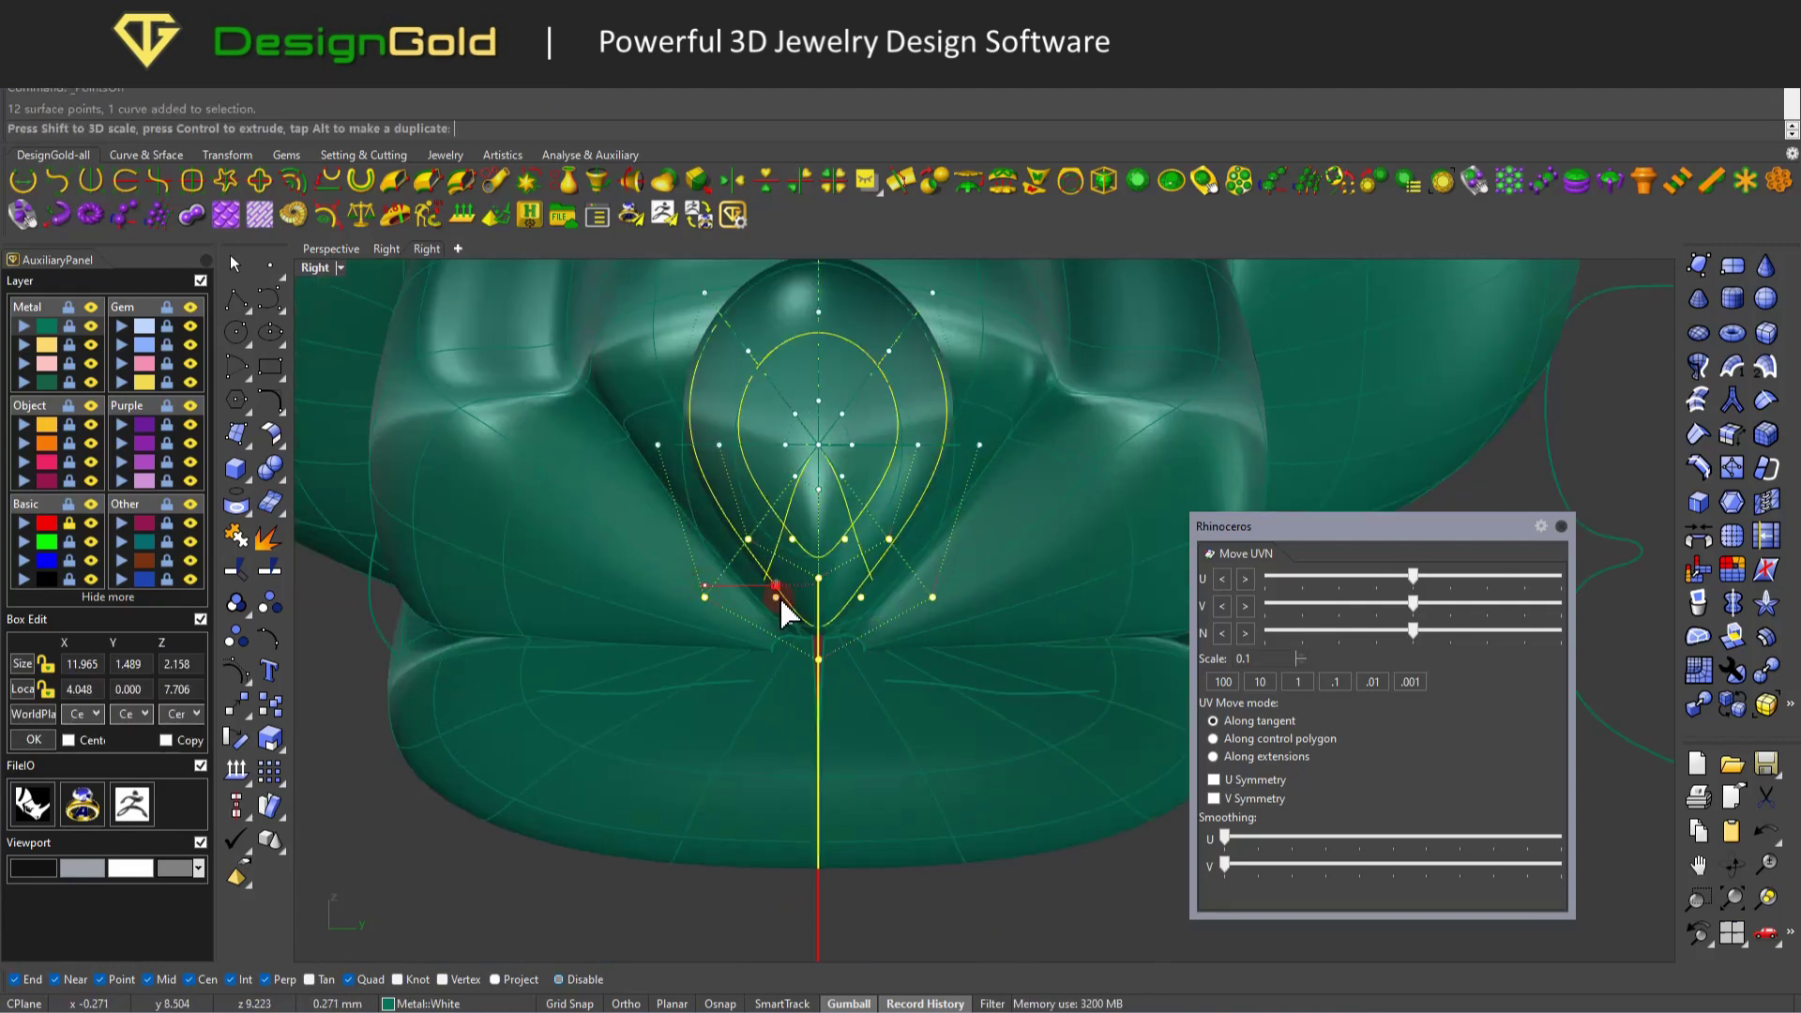
scroll(780, 559, "down", 3)
left_click_drag(401, 502, 944, 631)
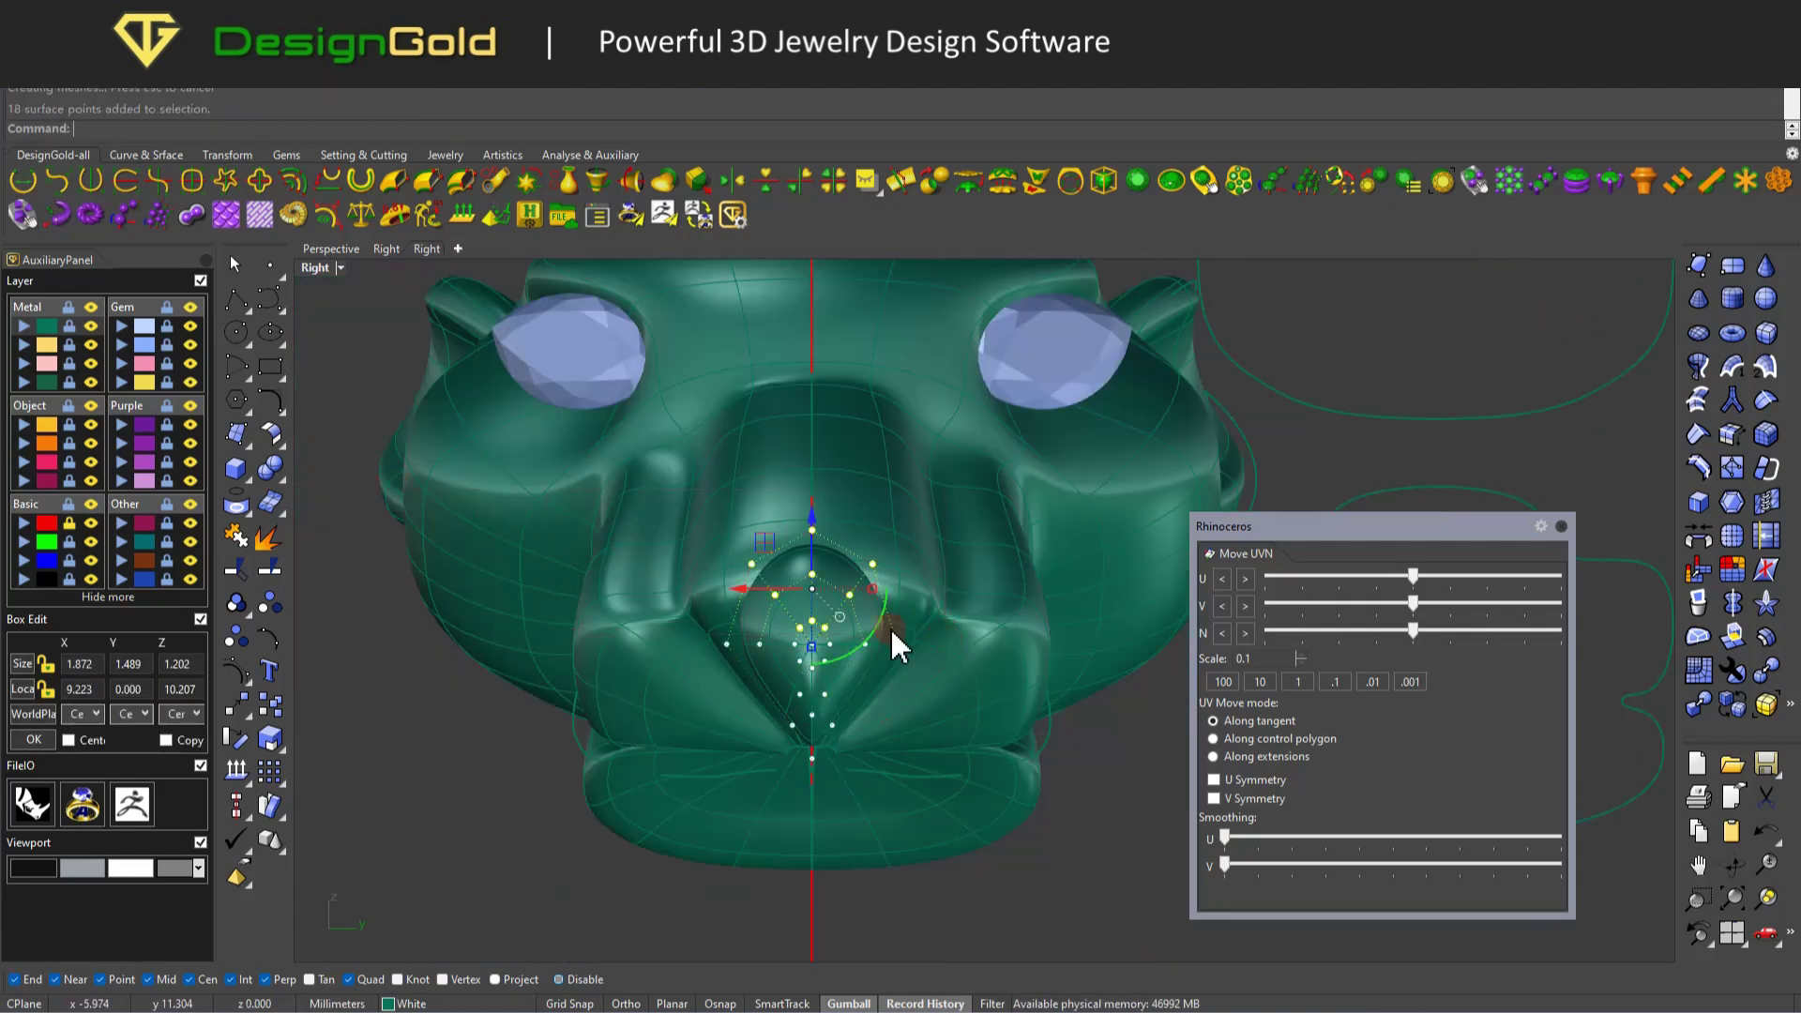
scroll(942, 632, "up", 3)
key("F11")
Tilt, flatten and move the nose in the front view to seat it against the sloping muzzle tip.
key("ctrl+F2")
left_click(885, 691)
left_click_drag(849, 657, 843, 666)
scroll(823, 621, "up", 3)
left_click_drag(807, 574, 864, 675)
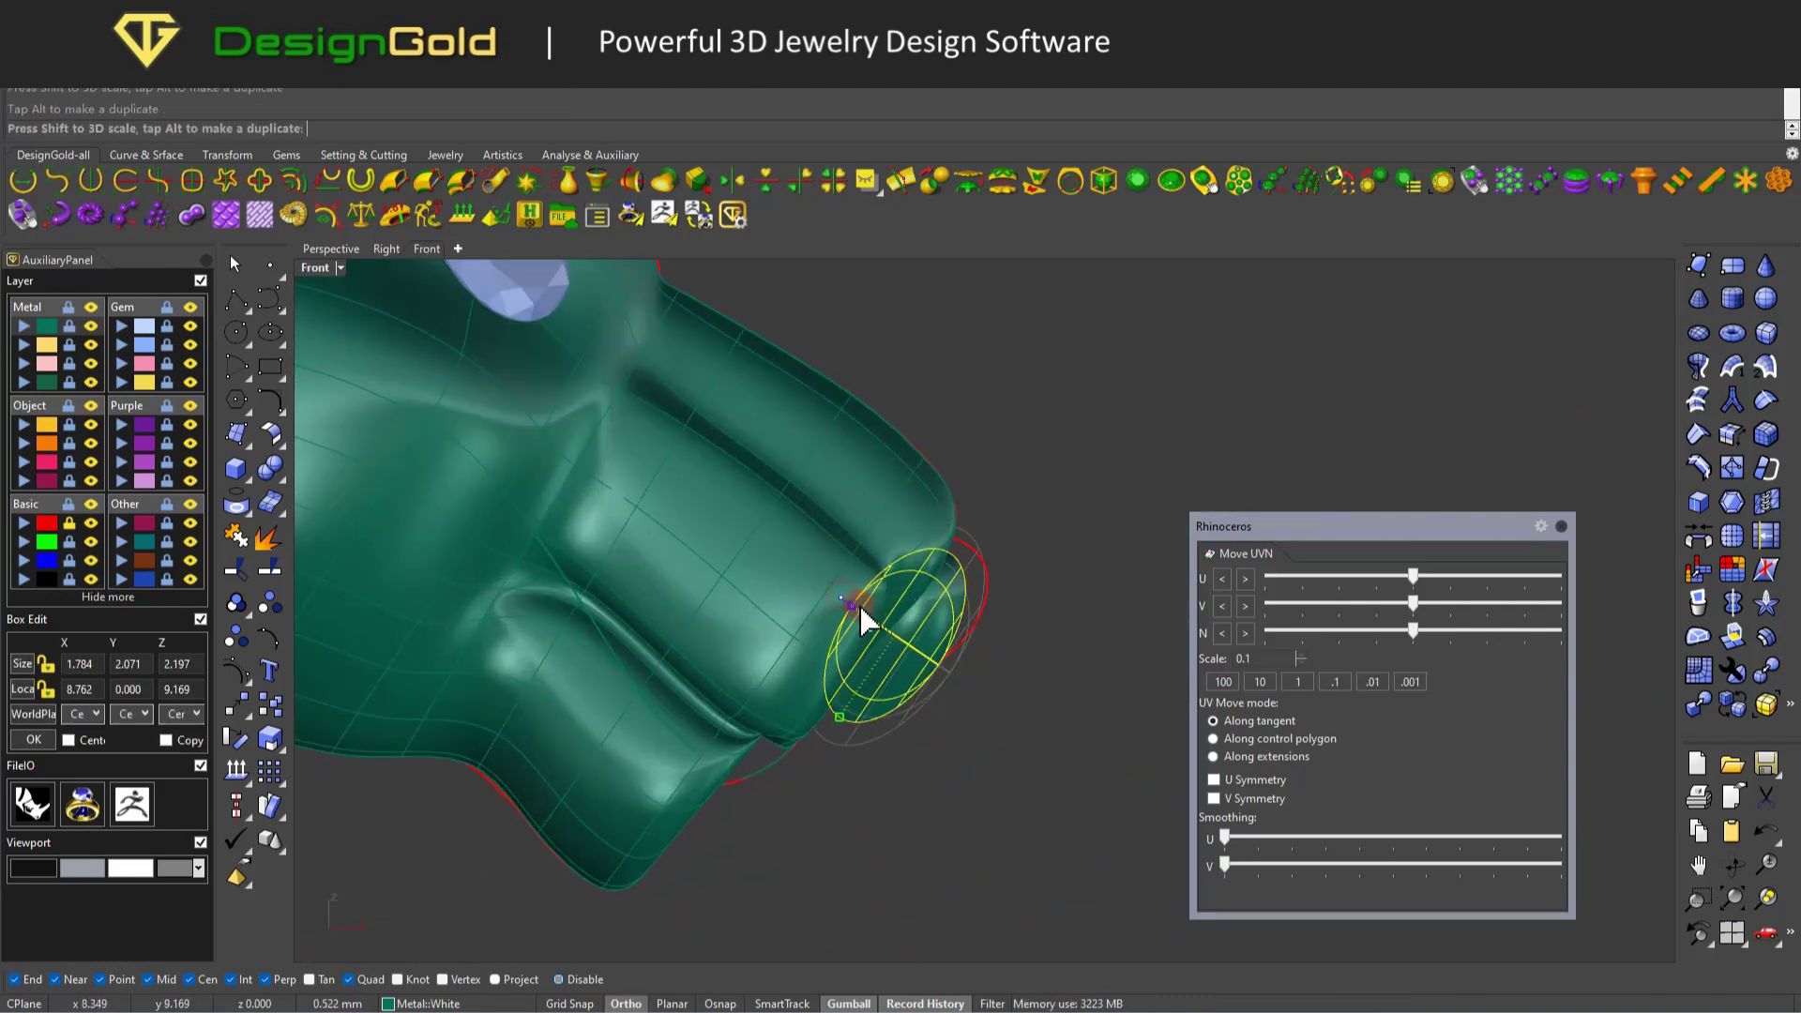
mouse_move(985, 615)
left_mouse_down()
mouse_move(865, 671)
mouse_move(988, 626)
left_mouse_up()
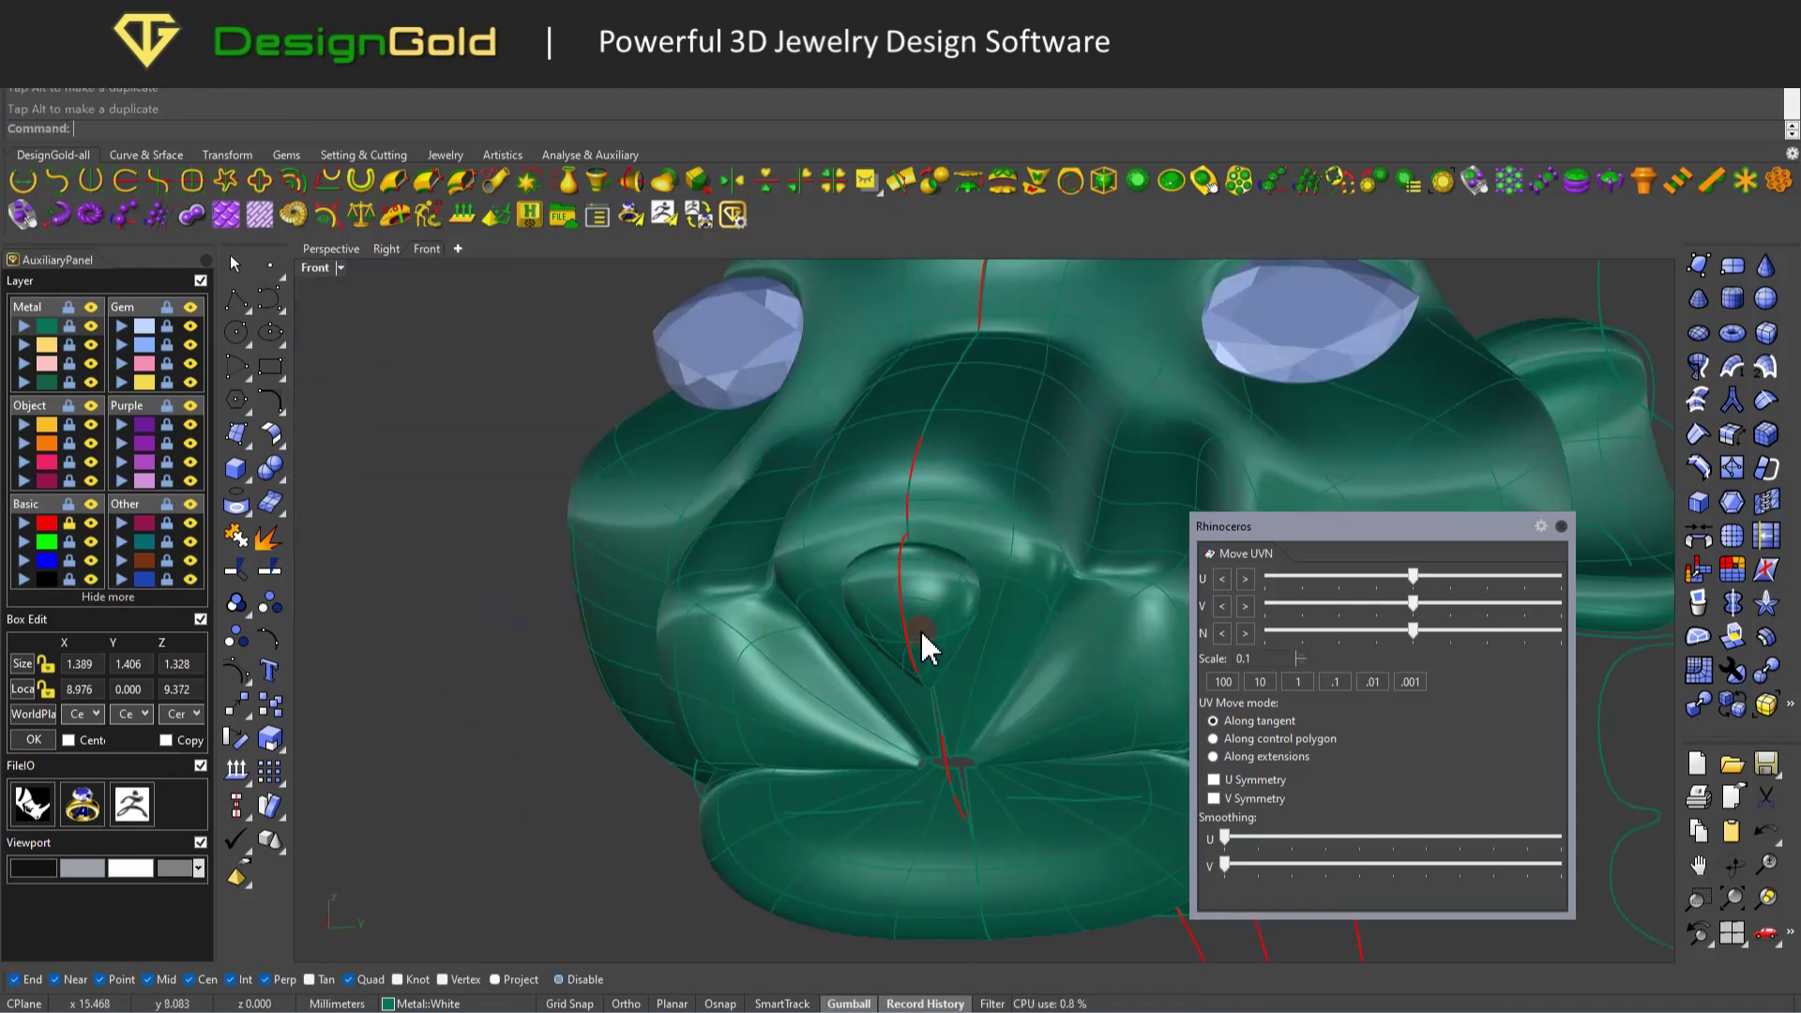
Scale up the nose and check how it fits the muzzle tip.
left_click(922, 635)
scroll(932, 615, "down", 3)
left_click_drag(836, 601, 816, 595)
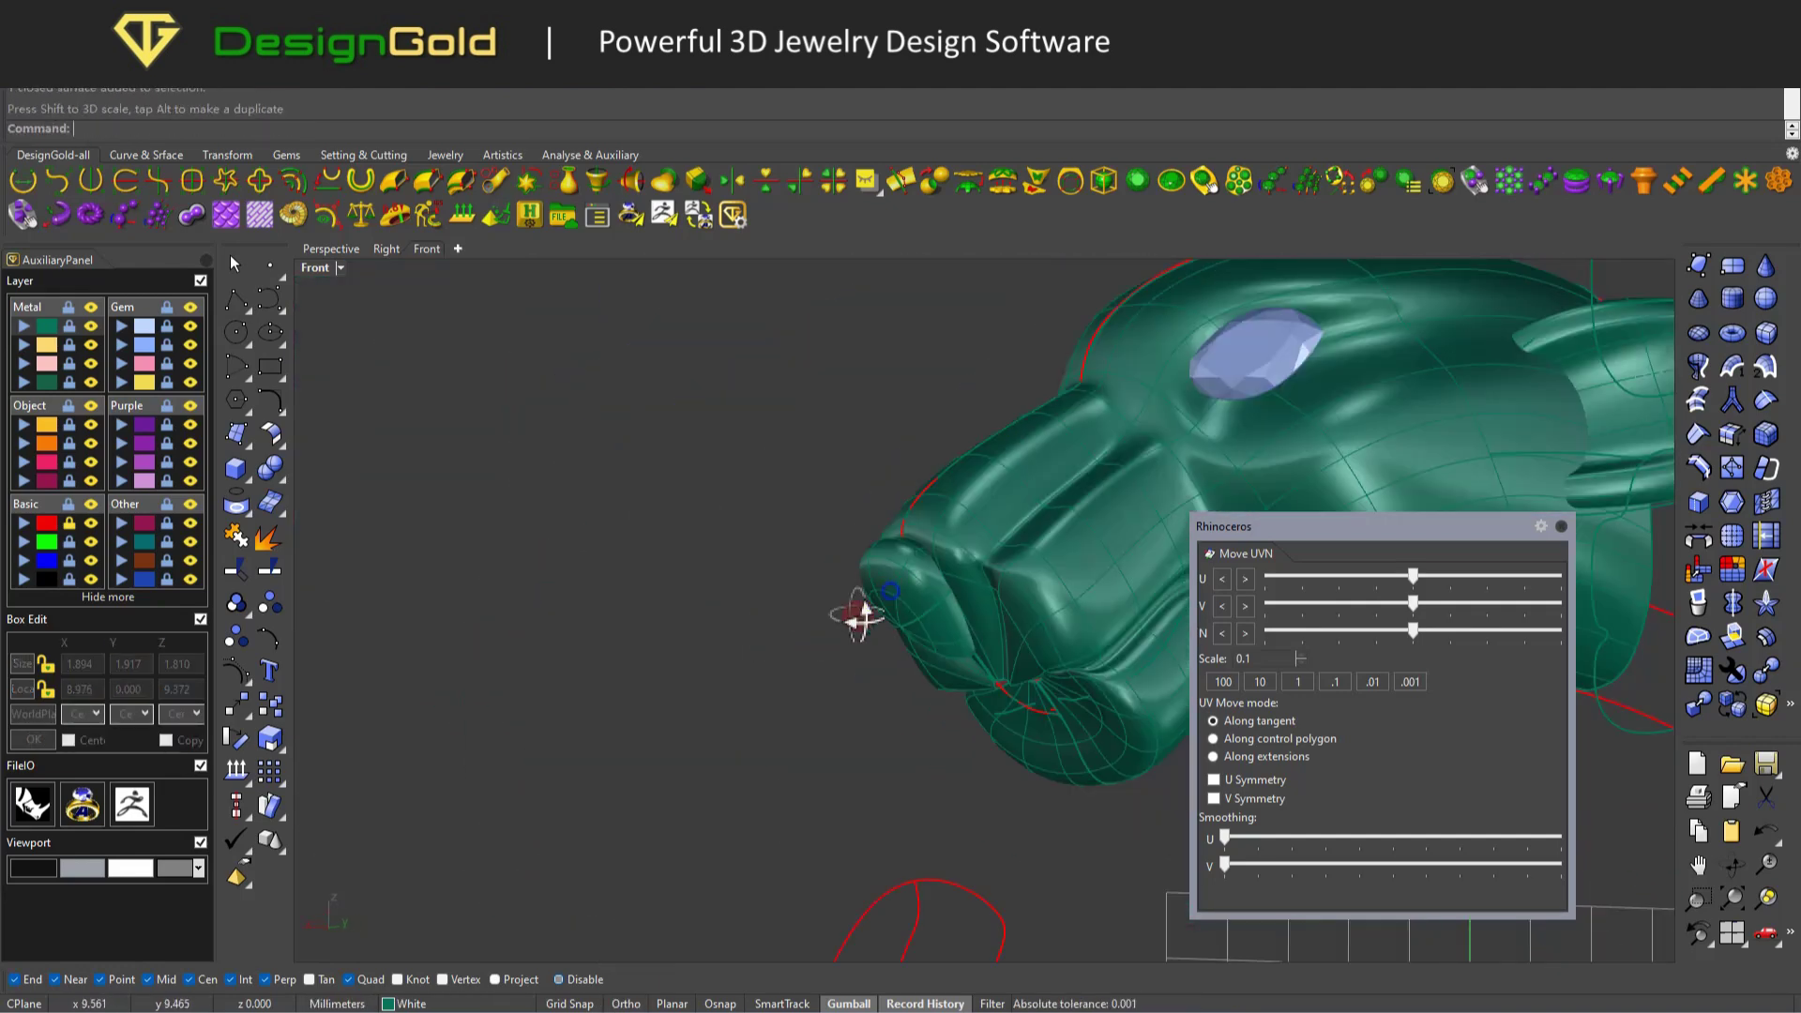
scroll(861, 614, "up", 4)
left_click_drag(876, 610, 1044, 610)
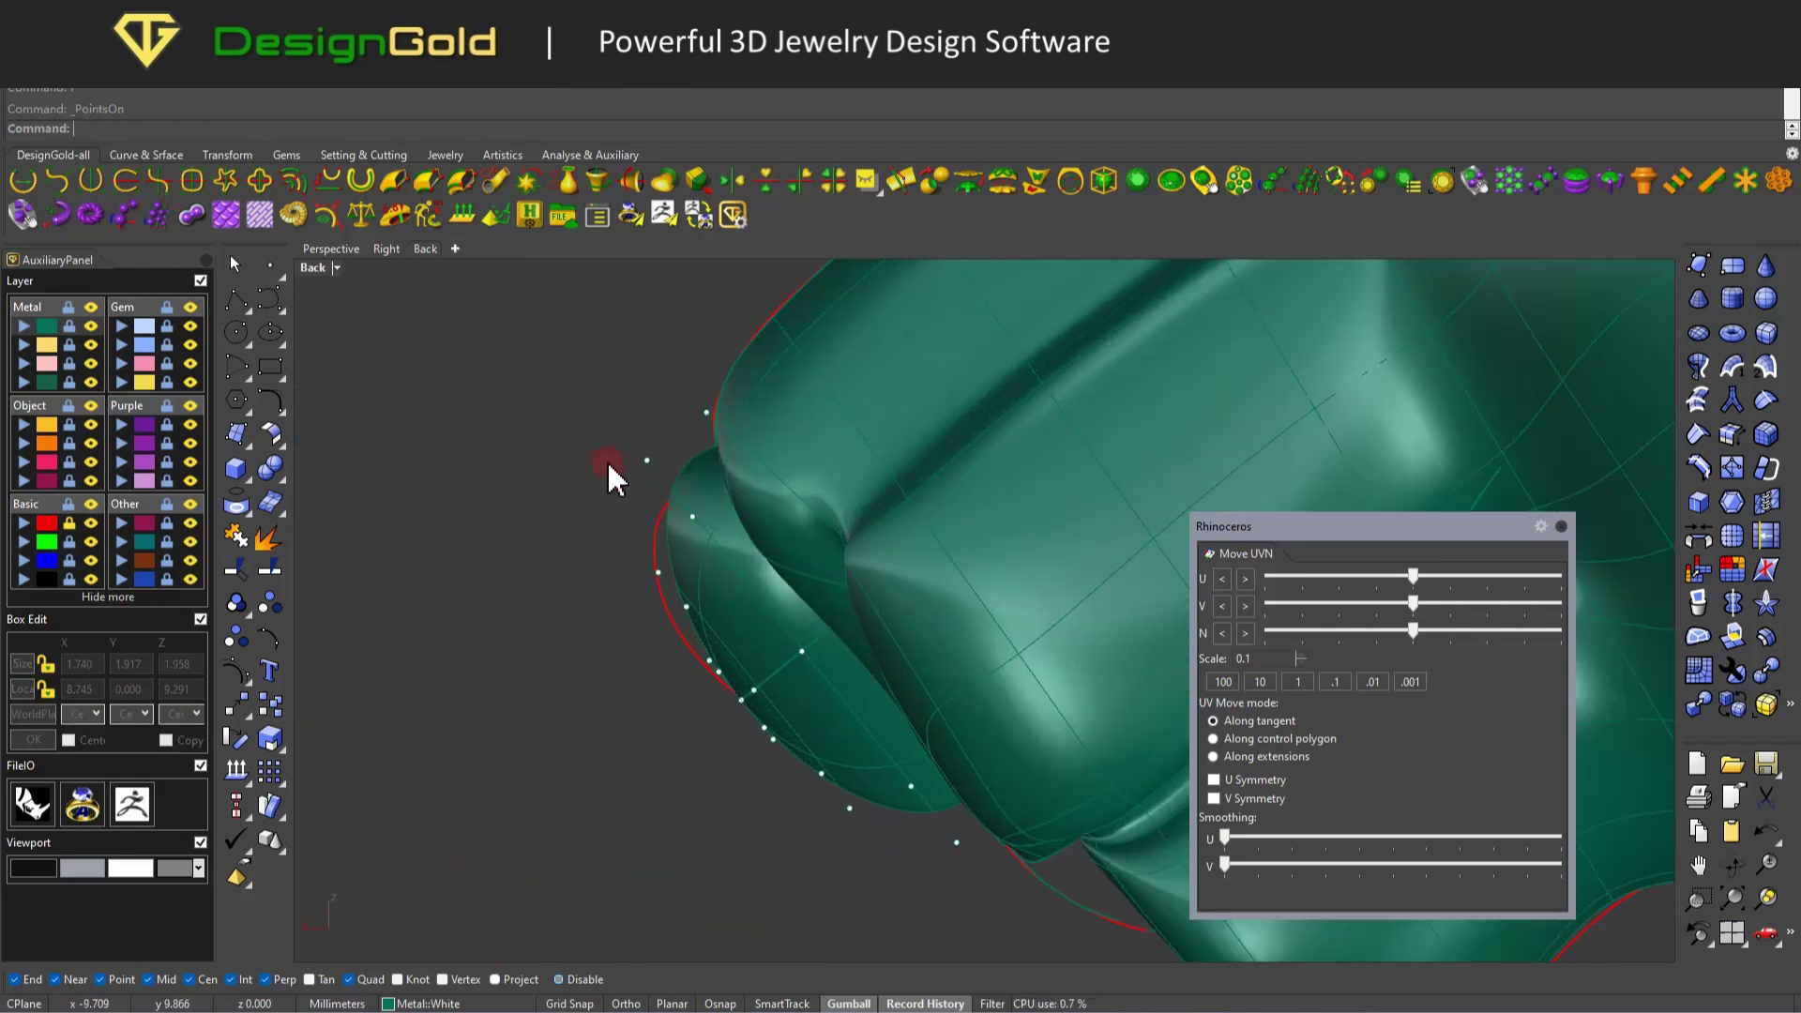
Select the nose's upper control points in the back view and move them to blend its top into the muzzle.
left_click_drag(610, 474, 727, 661)
left_click(784, 723)
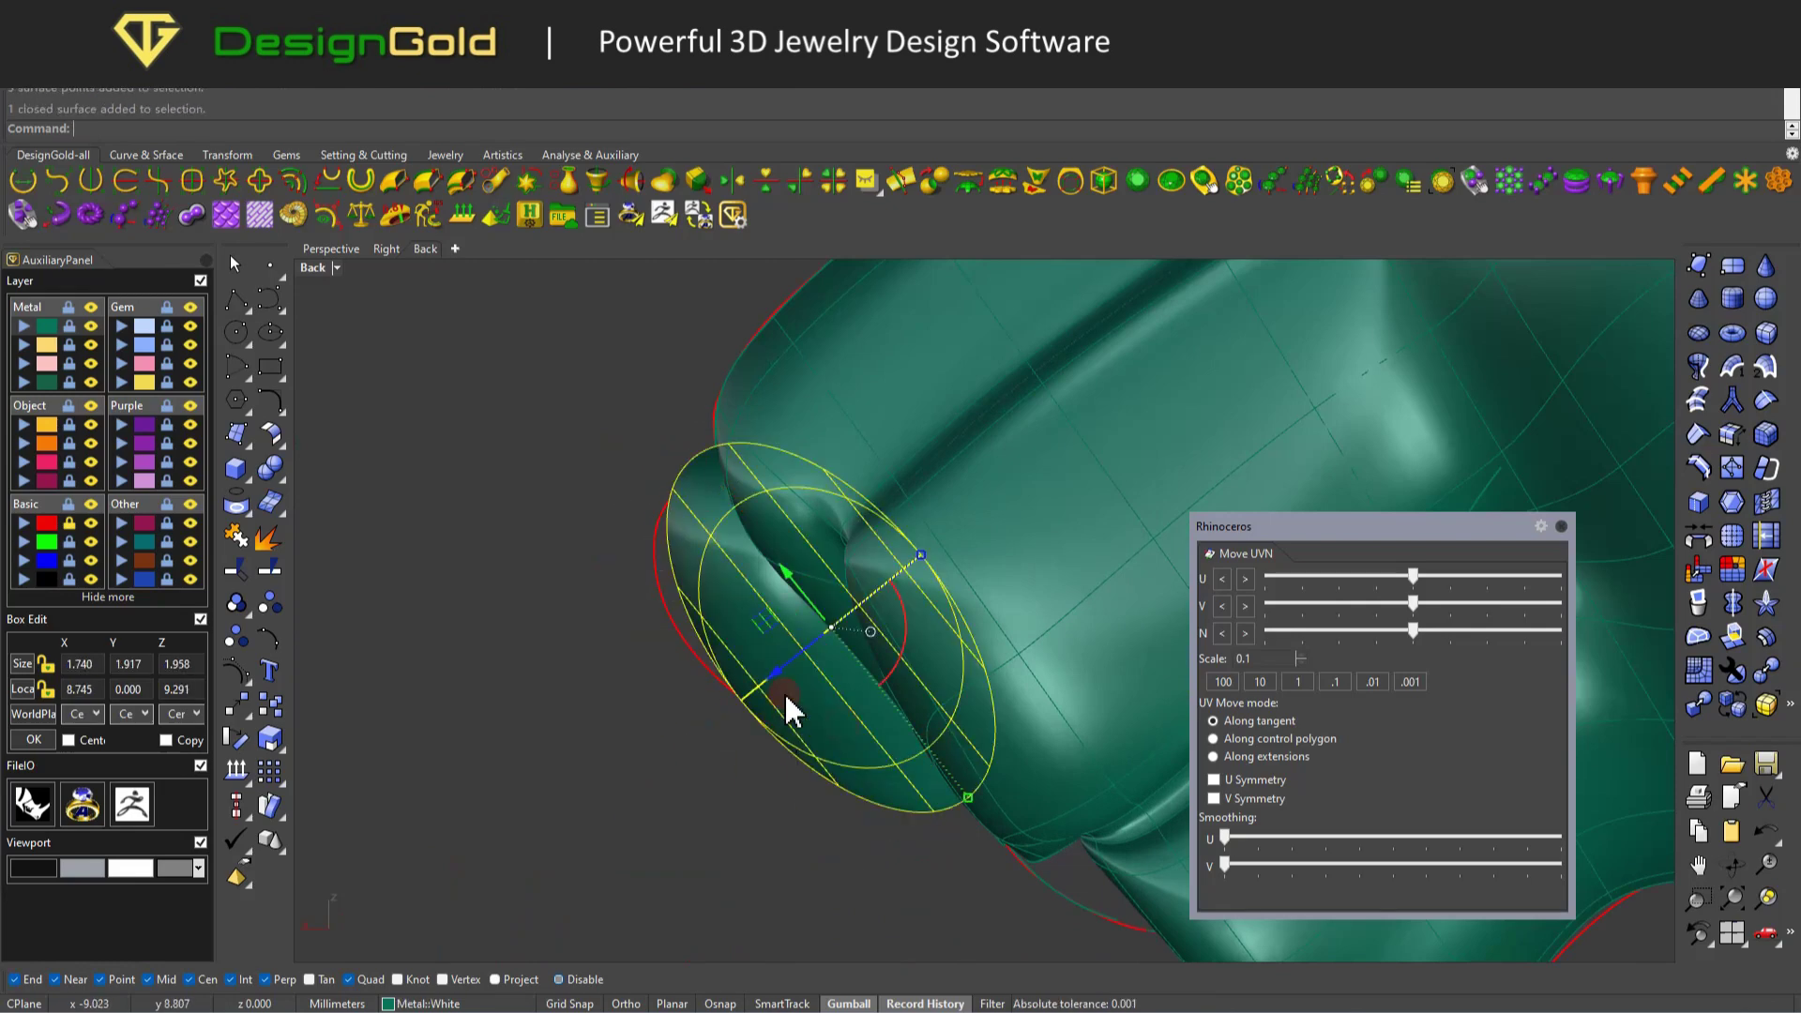
left_click_drag(514, 362, 692, 516)
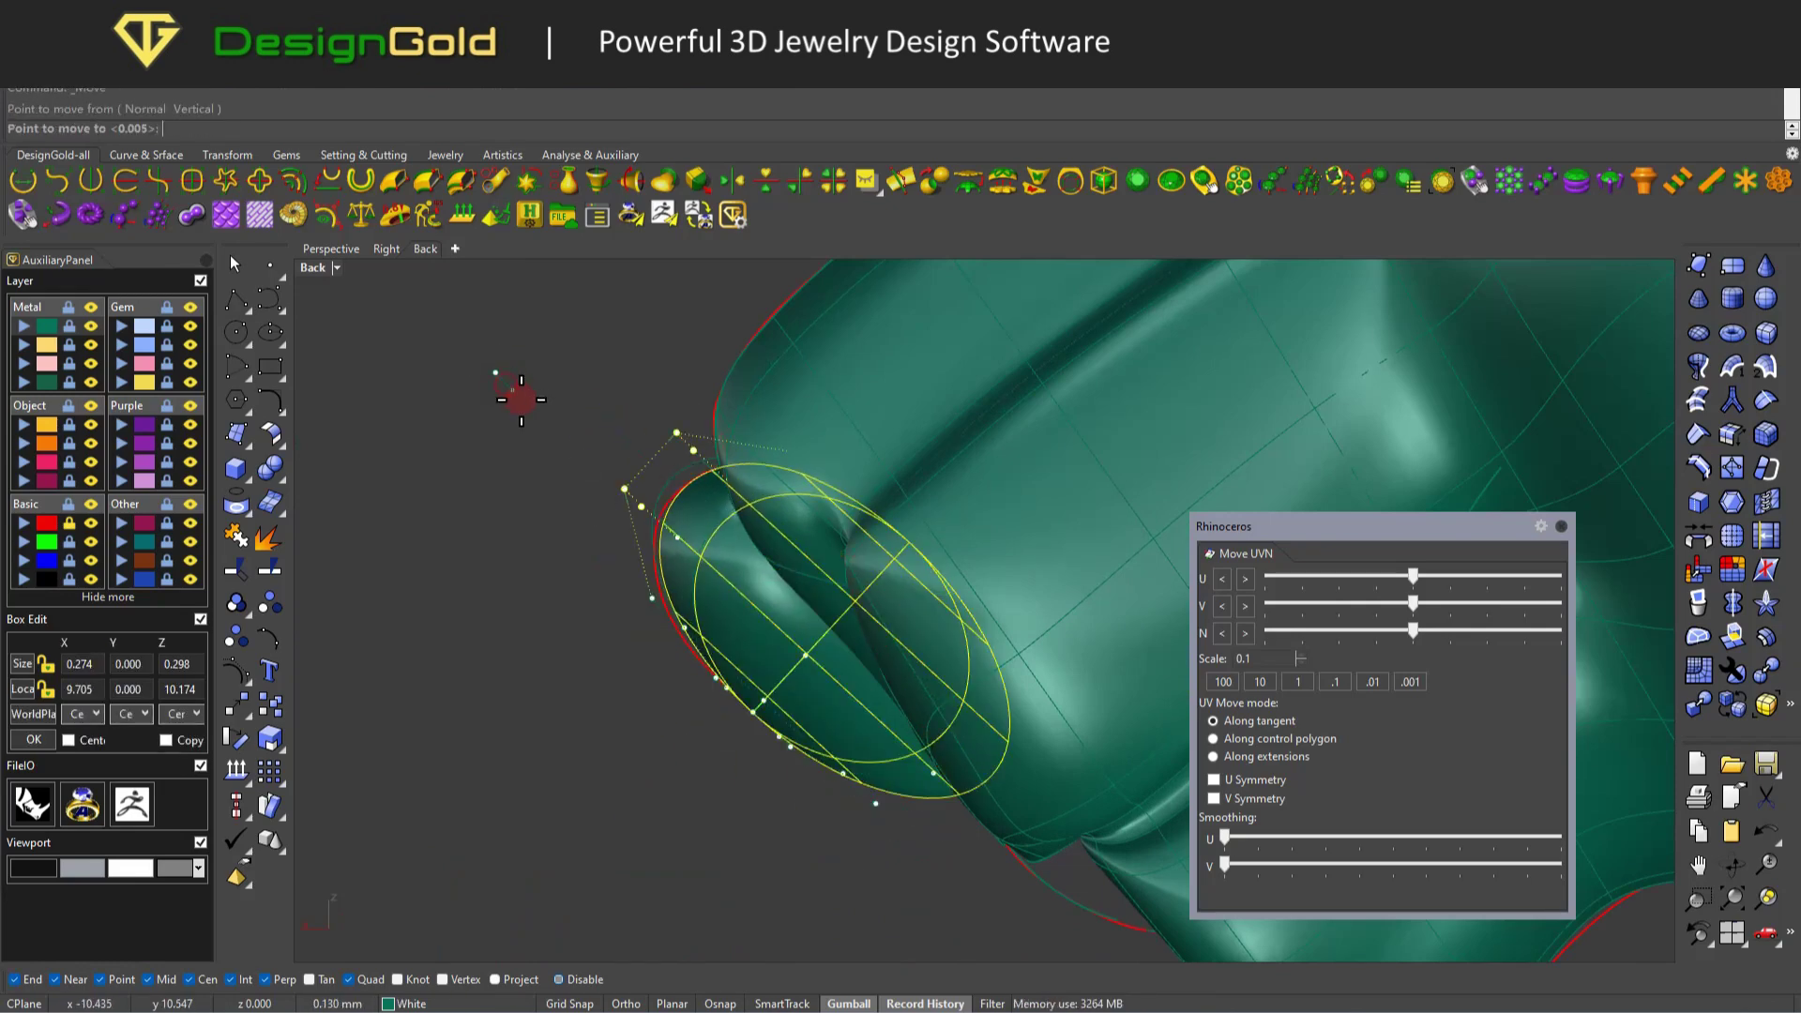
left_click_drag(691, 369, 901, 543)
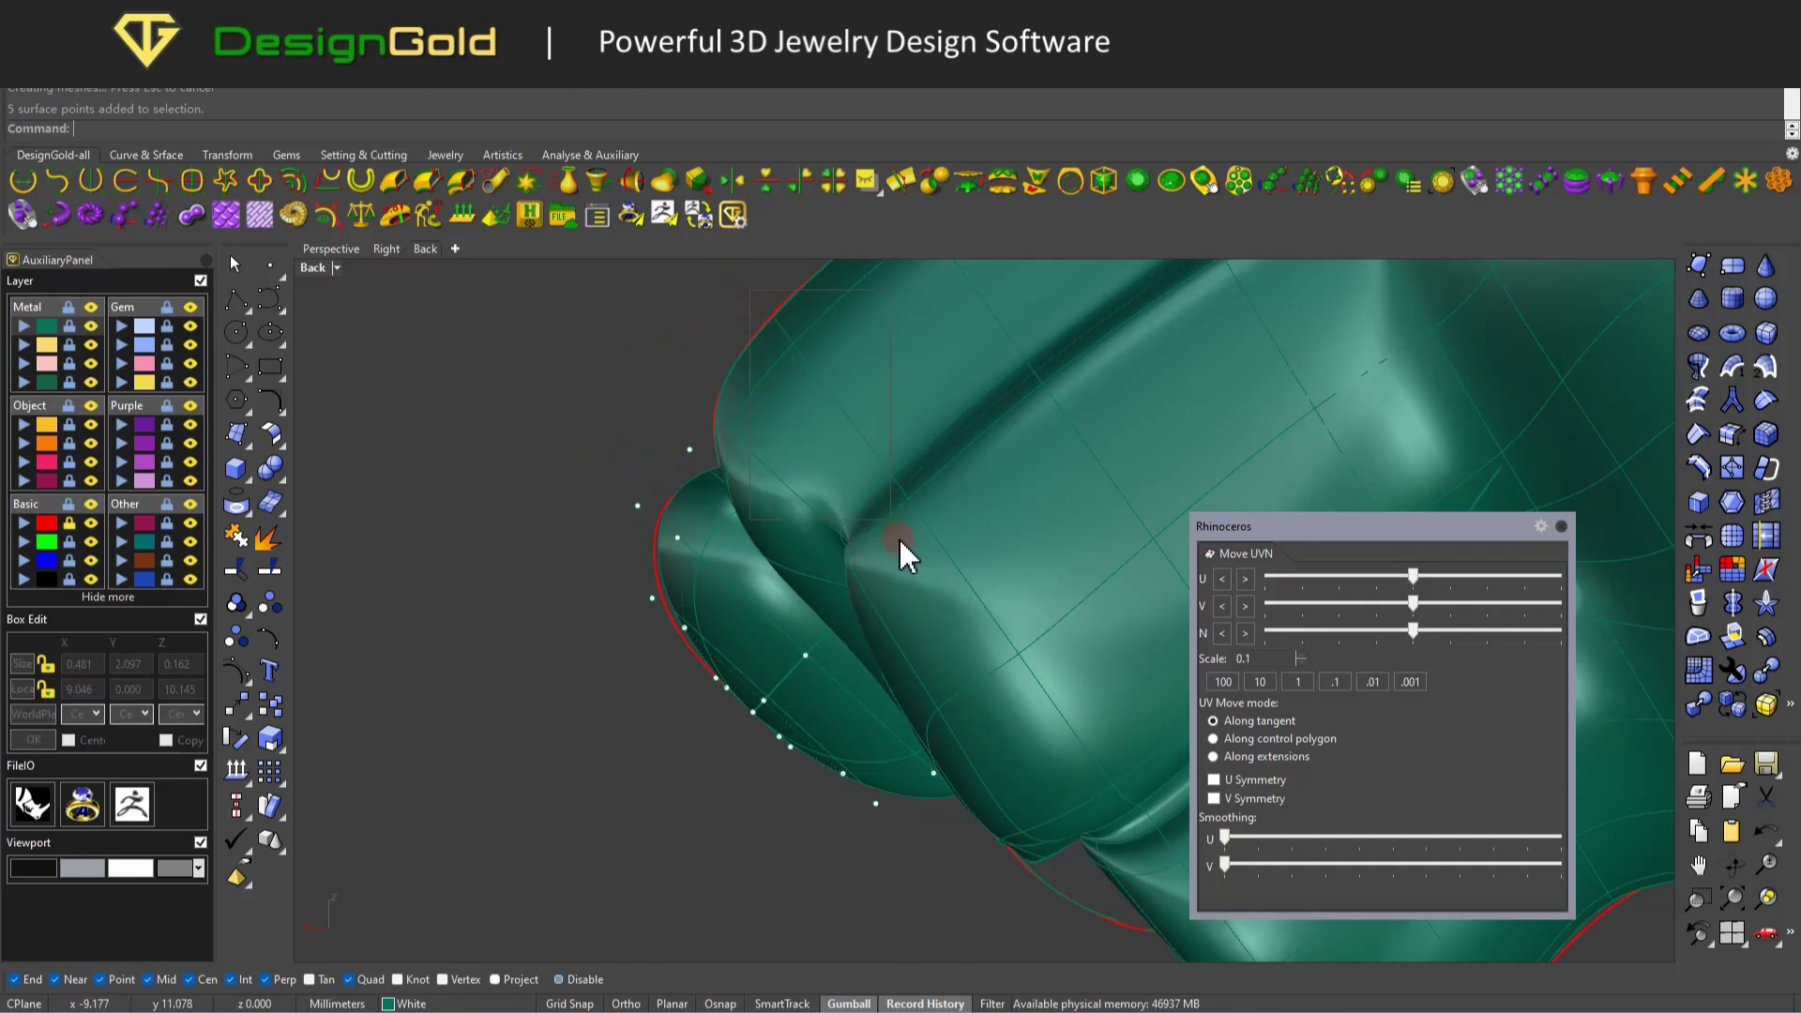
Show the control points around the nose and move them to refine its fit with the muzzle.
right_click_drag(834, 432, 756, 535)
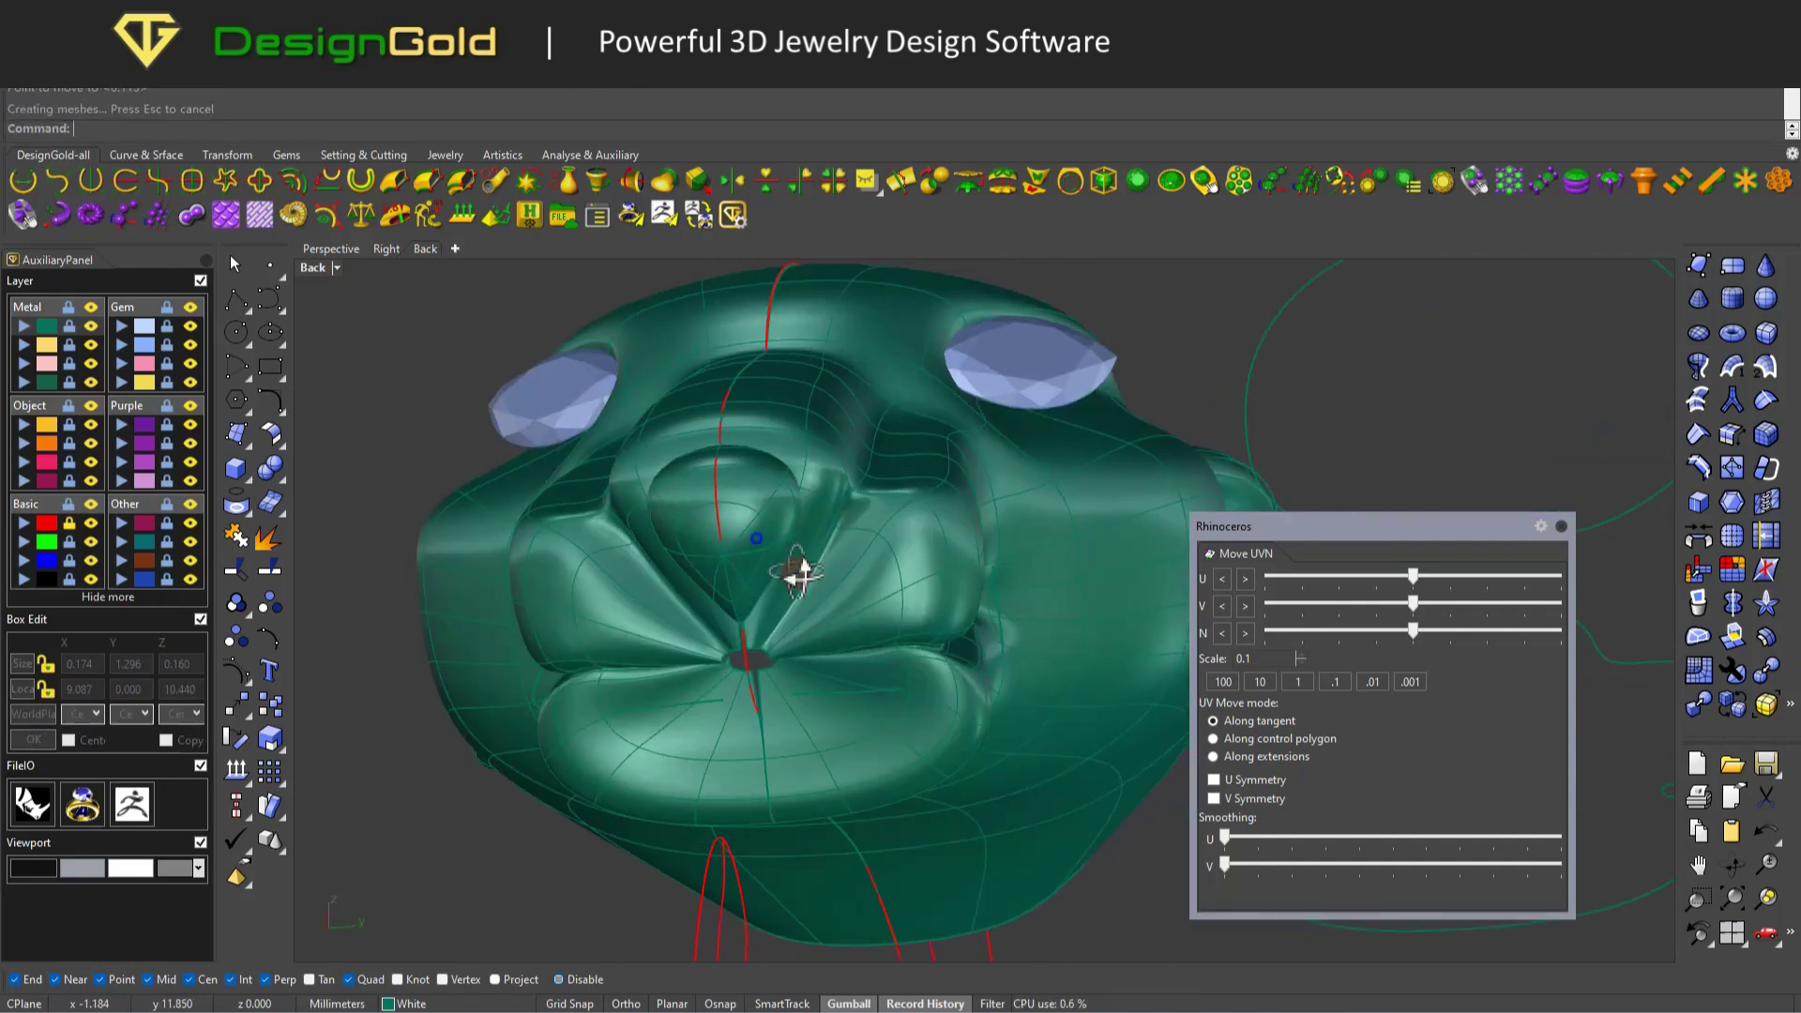
scroll(816, 492, "up", 3)
right_click_drag(691, 470, 683, 482)
middle_click(924, 370)
left_click(985, 412)
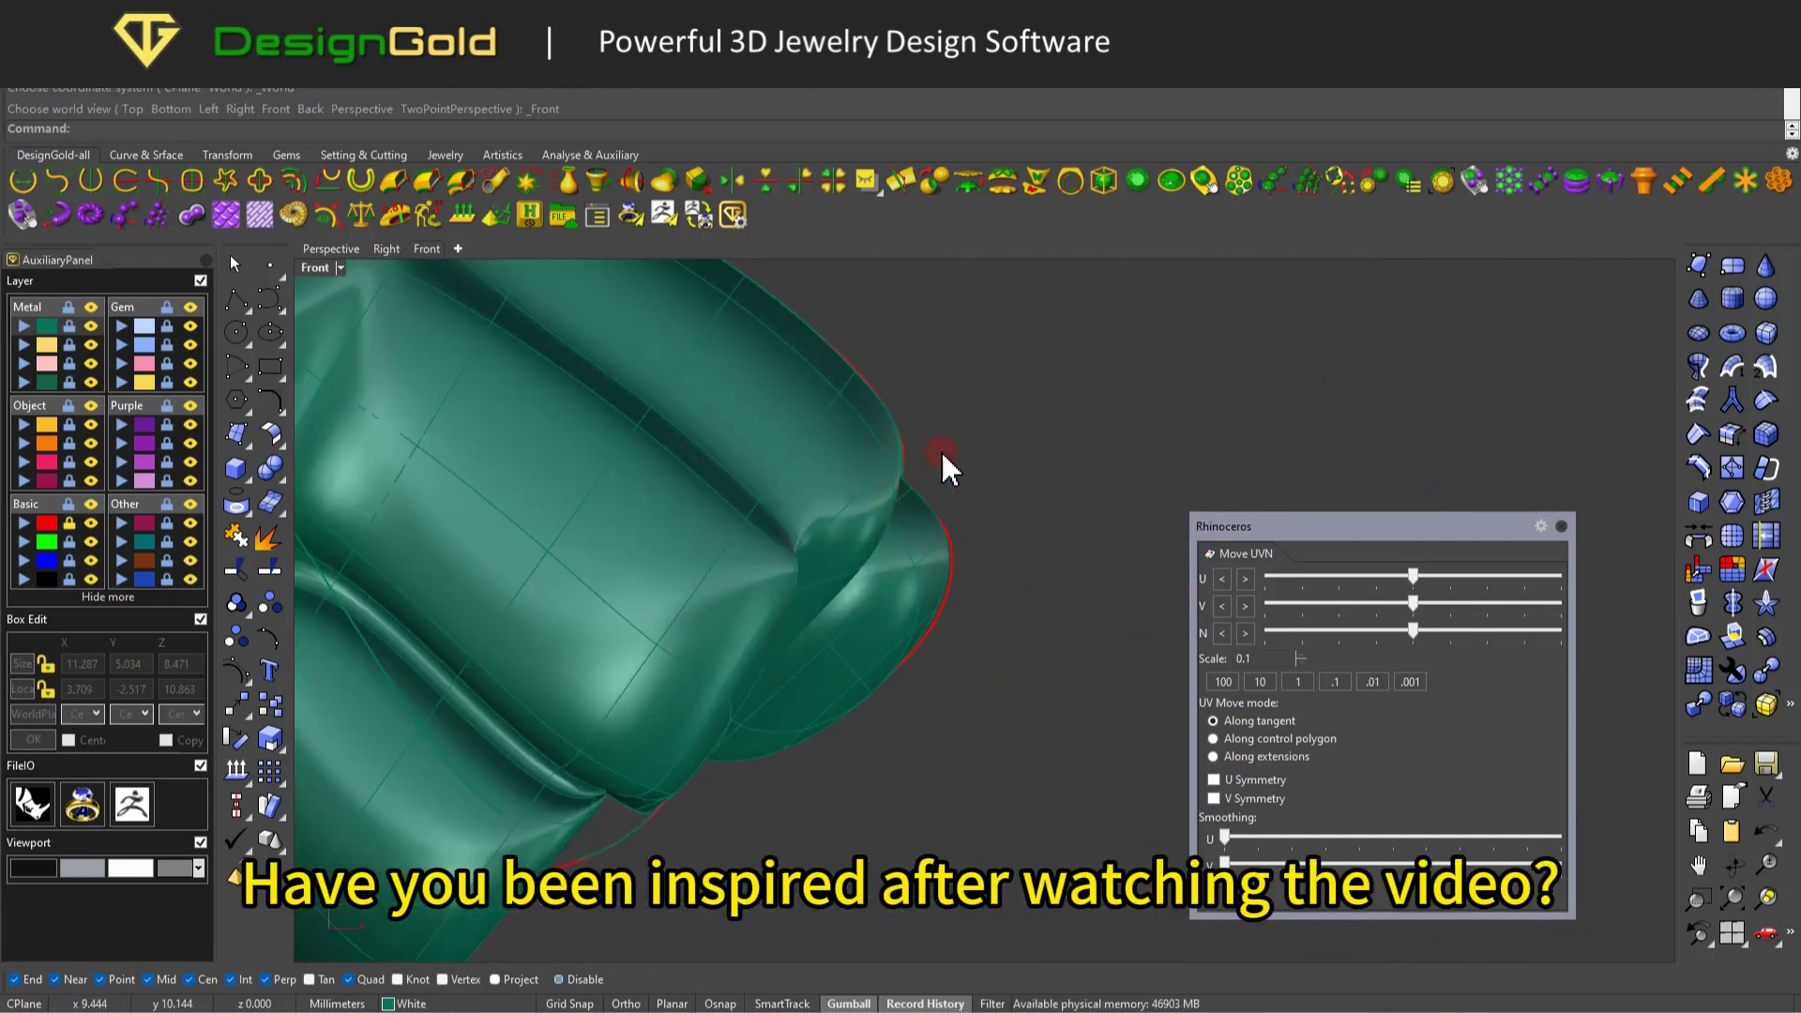
right_click_drag(948, 466, 896, 677)
key("F10")
left_click(908, 668)
left_click_drag(832, 650, 784, 667)
Show the half head's control points and move the mouth-corner points to reshape the end of the lip crease.
right_click_drag(784, 666, 740, 503)
left_click(634, 626)
scroll(763, 675, "up", 5)
left_click(763, 675)
key("F10")
scroll(740, 631, "up", 4)
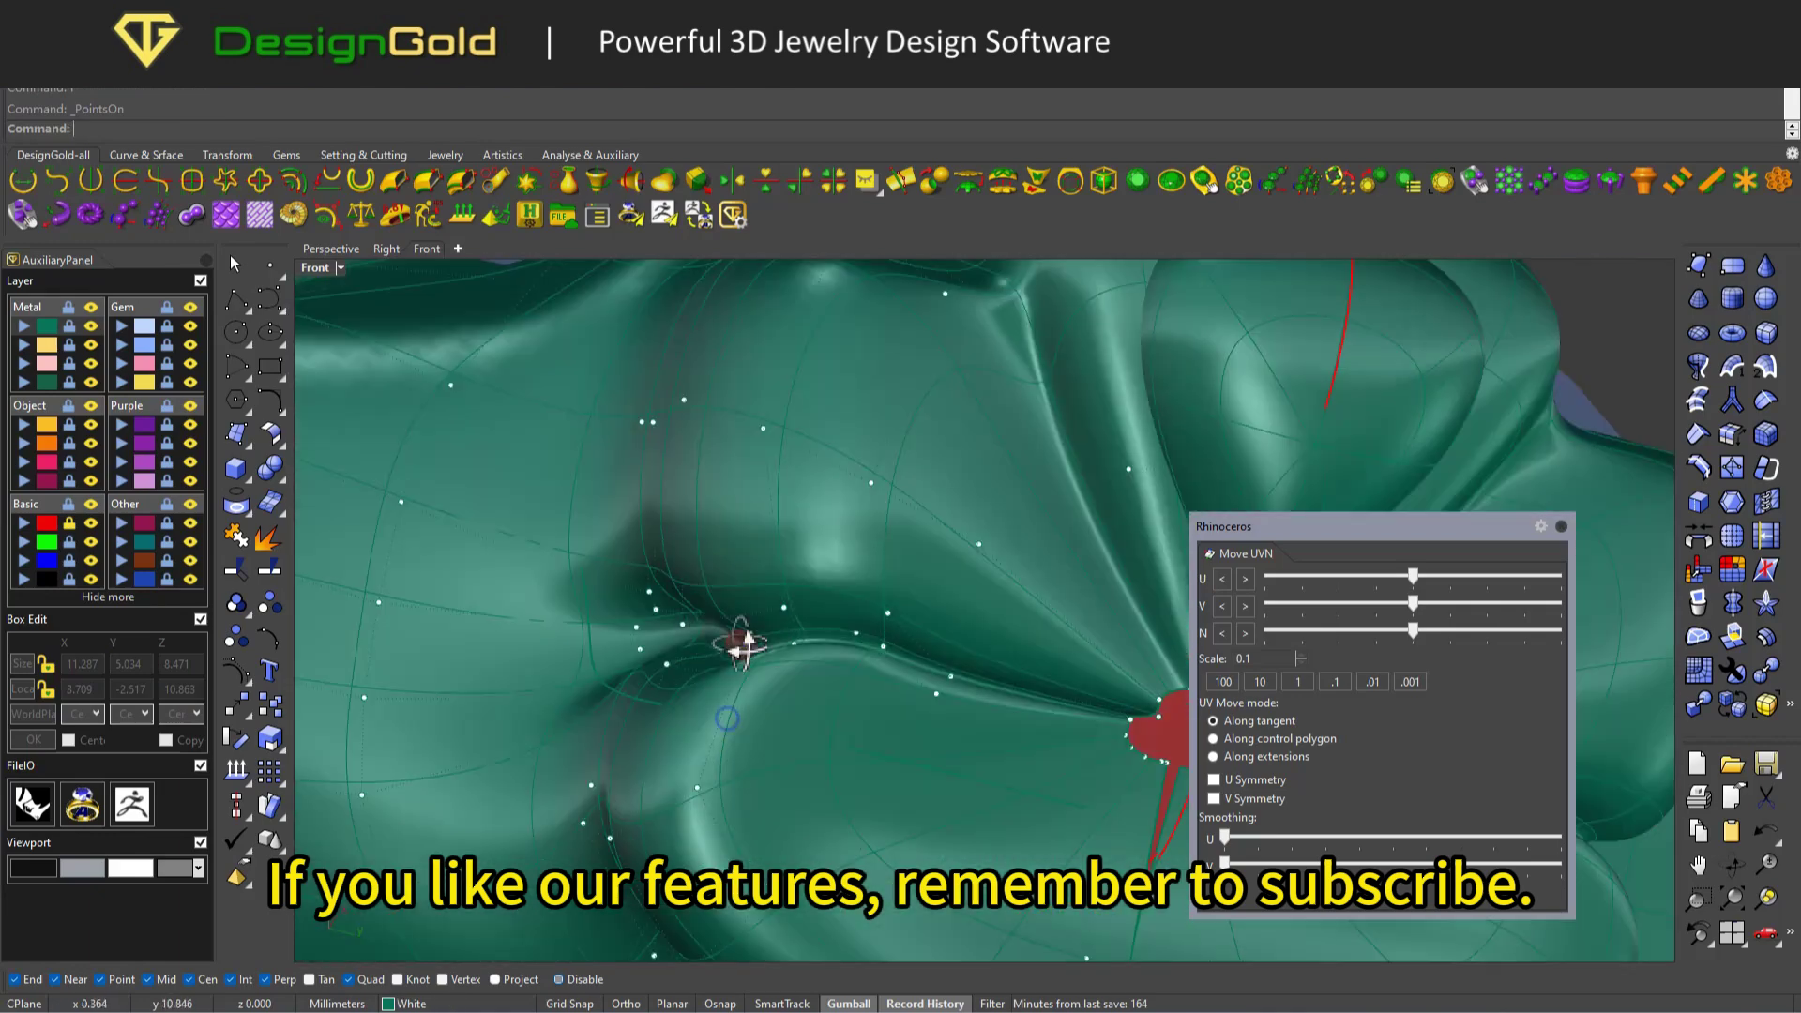
left_click(746, 604)
right_click_drag(724, 685, 824, 668)
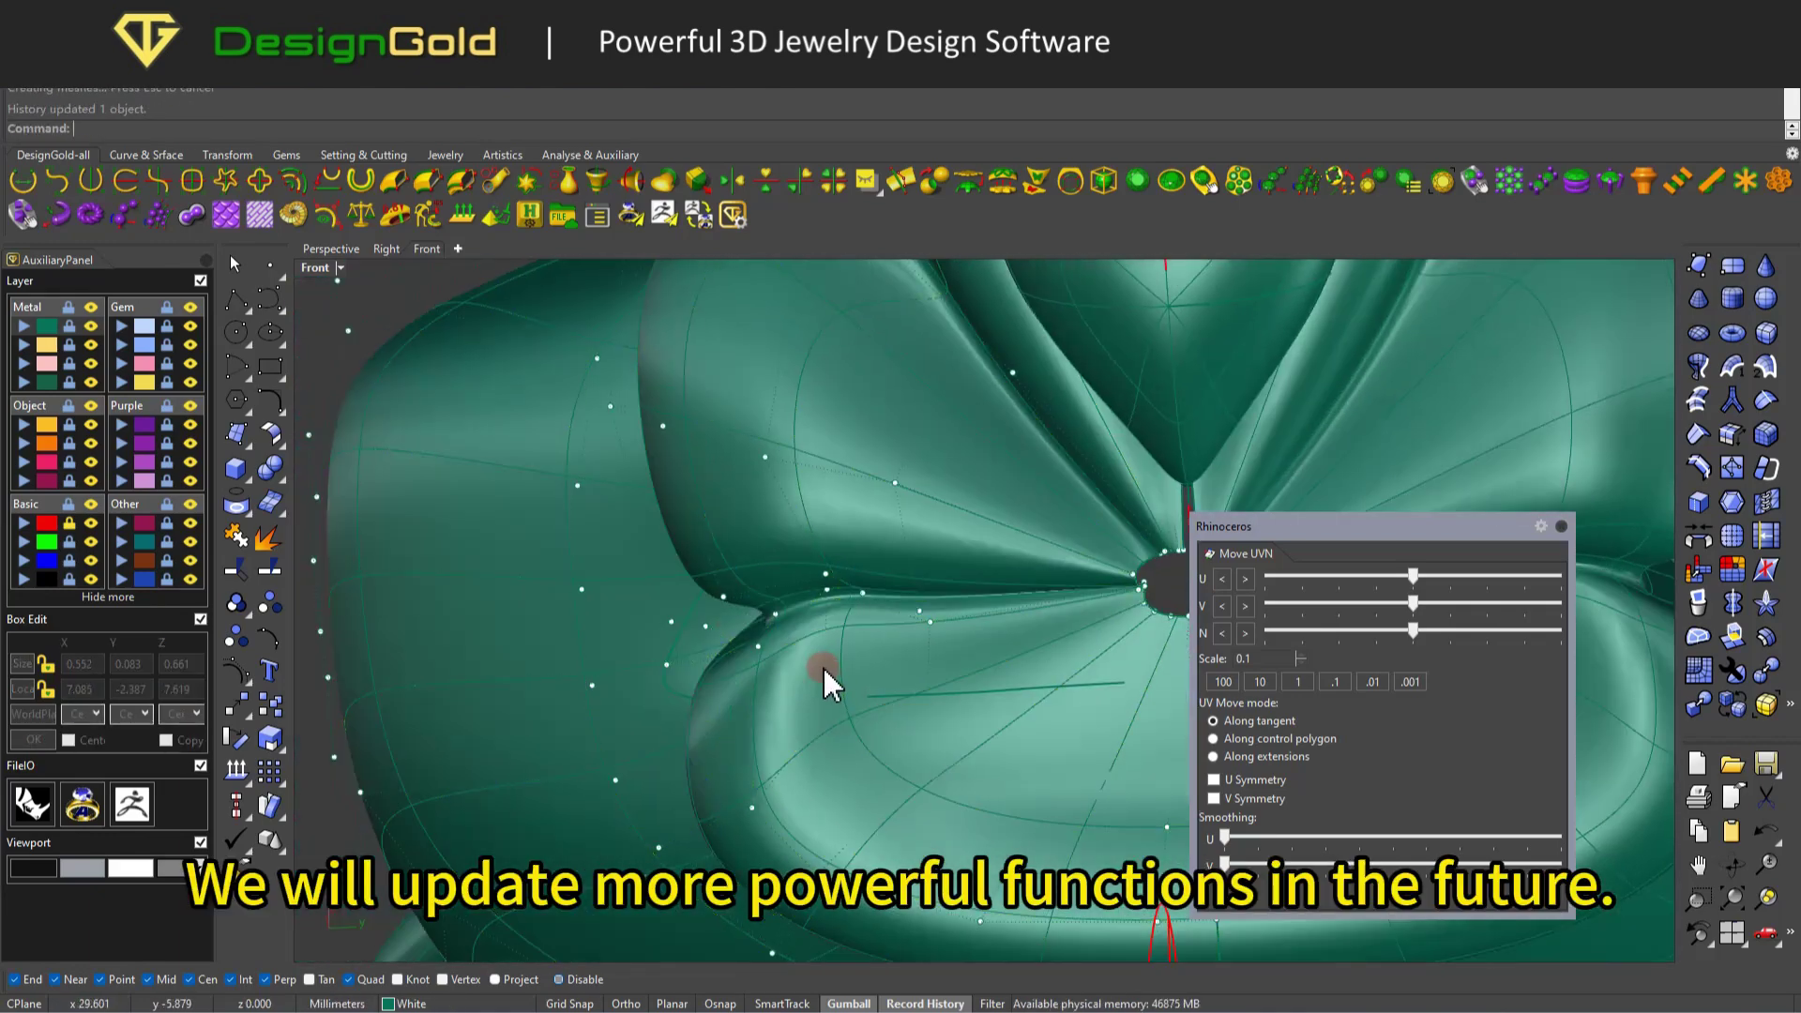